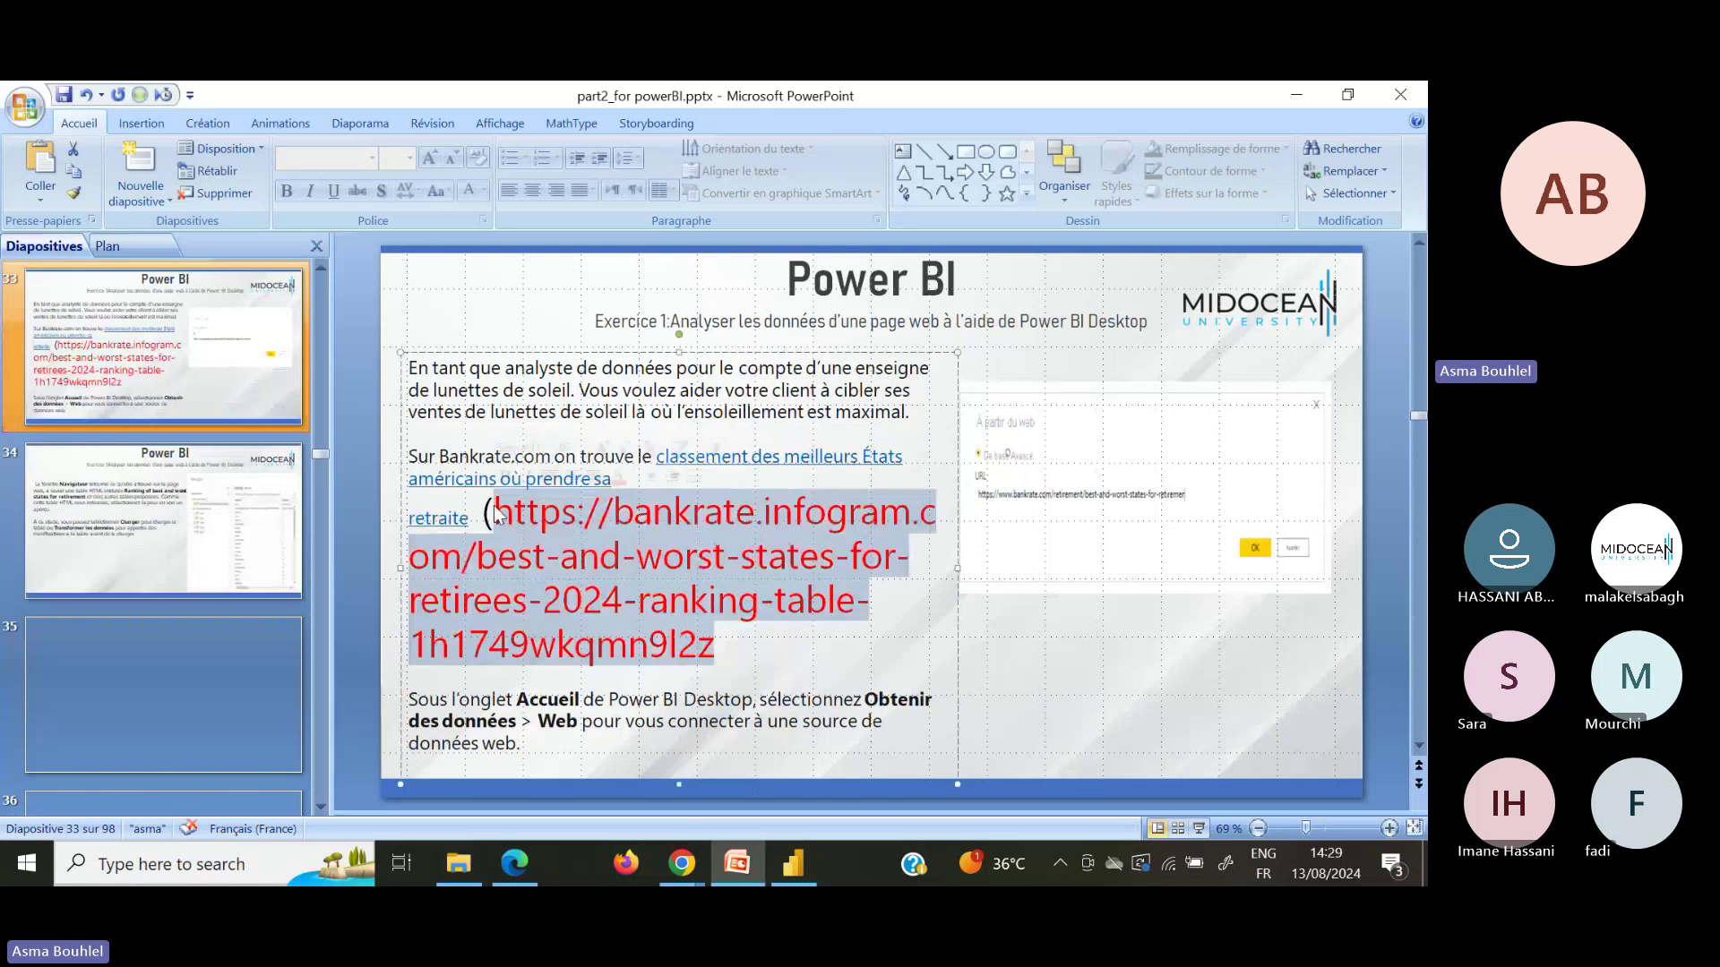
Step: Copy the bankrate.infogram.com URL from the slide, open it in a new Chrome tab, and look through the 2024 ranking table
key(ctrl+c)
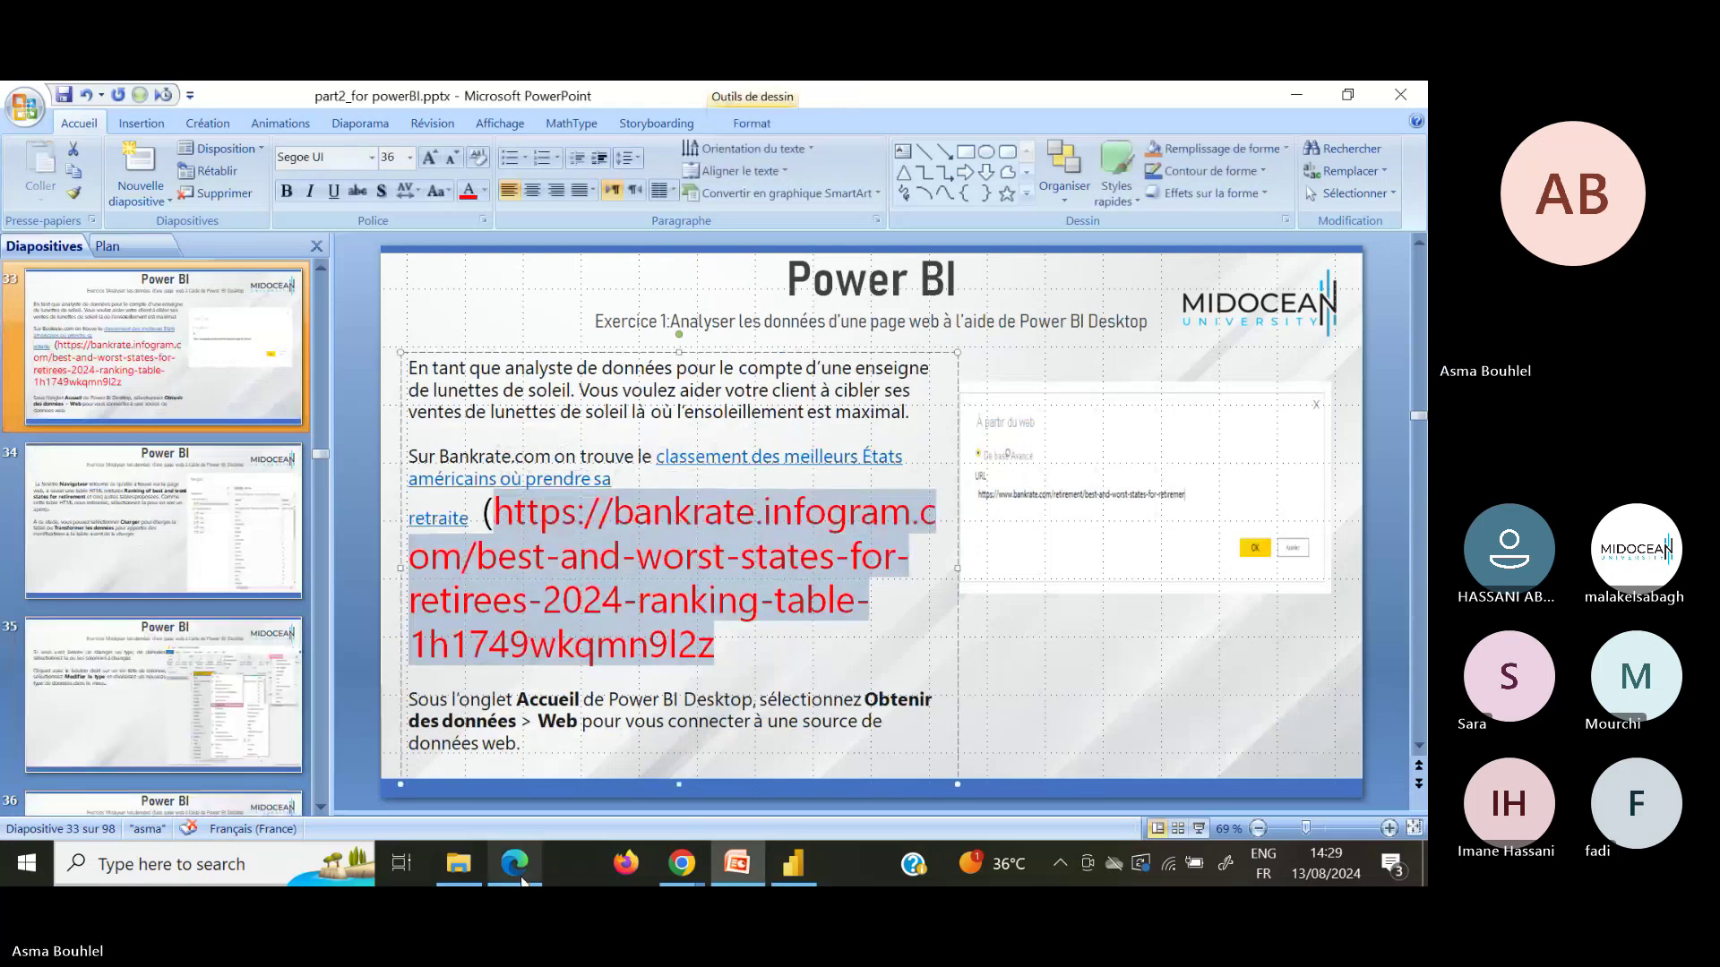
click(683, 869)
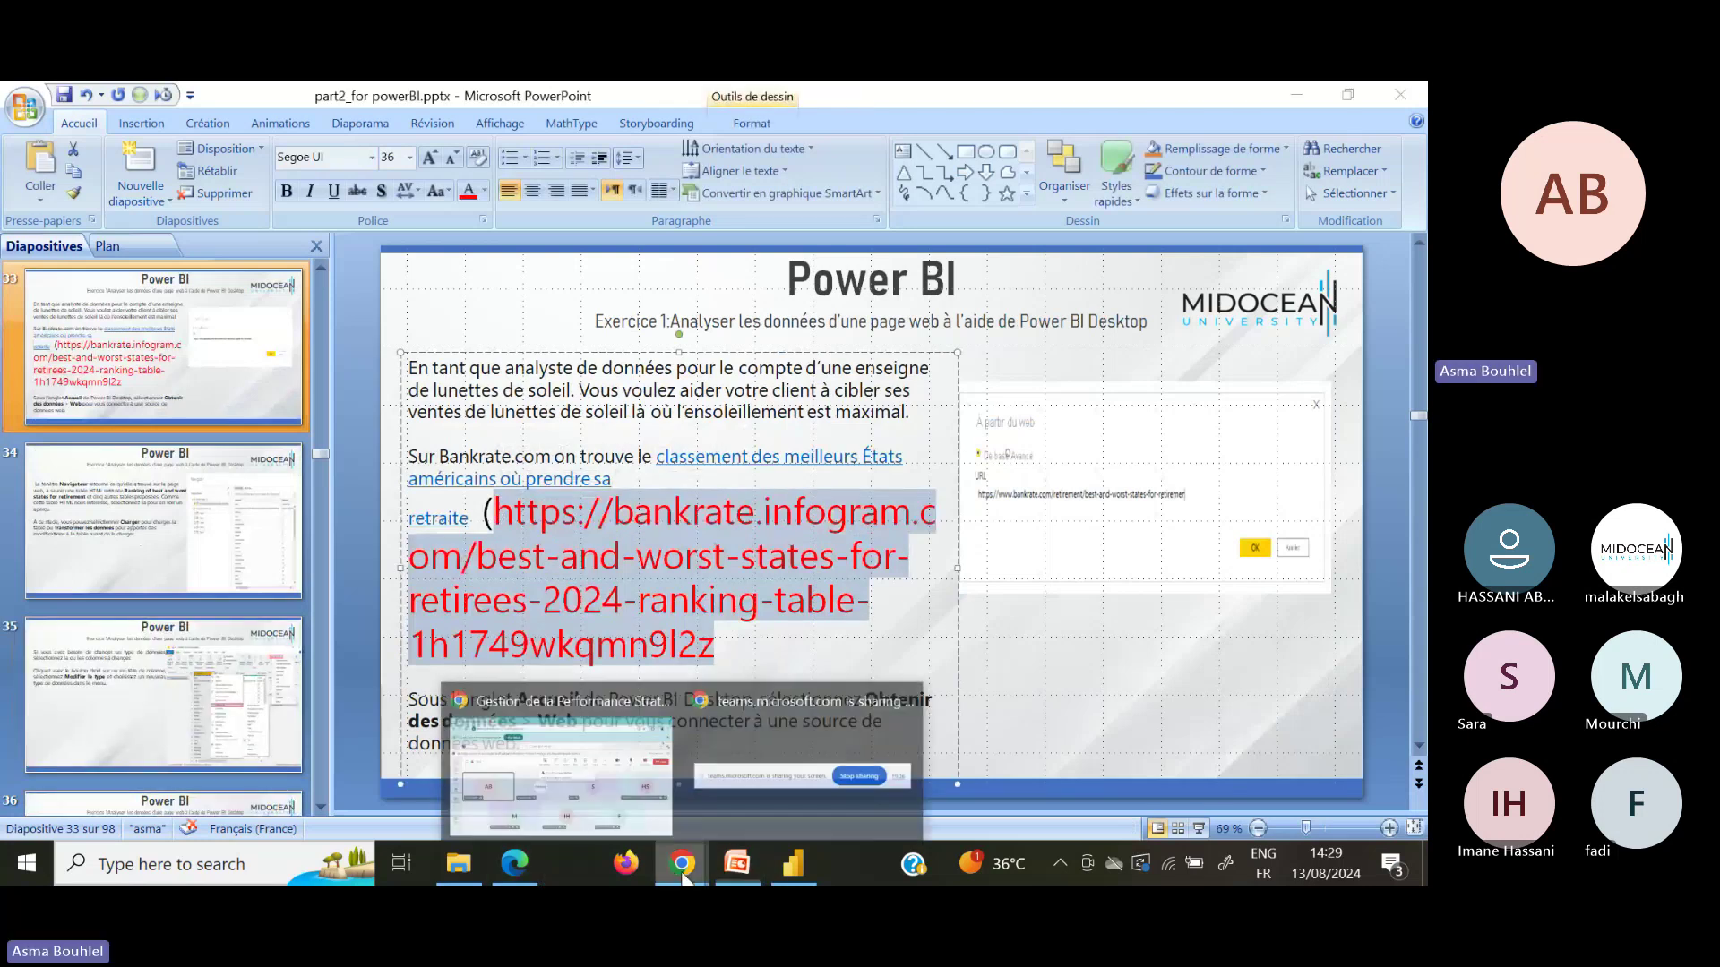
click(634, 822)
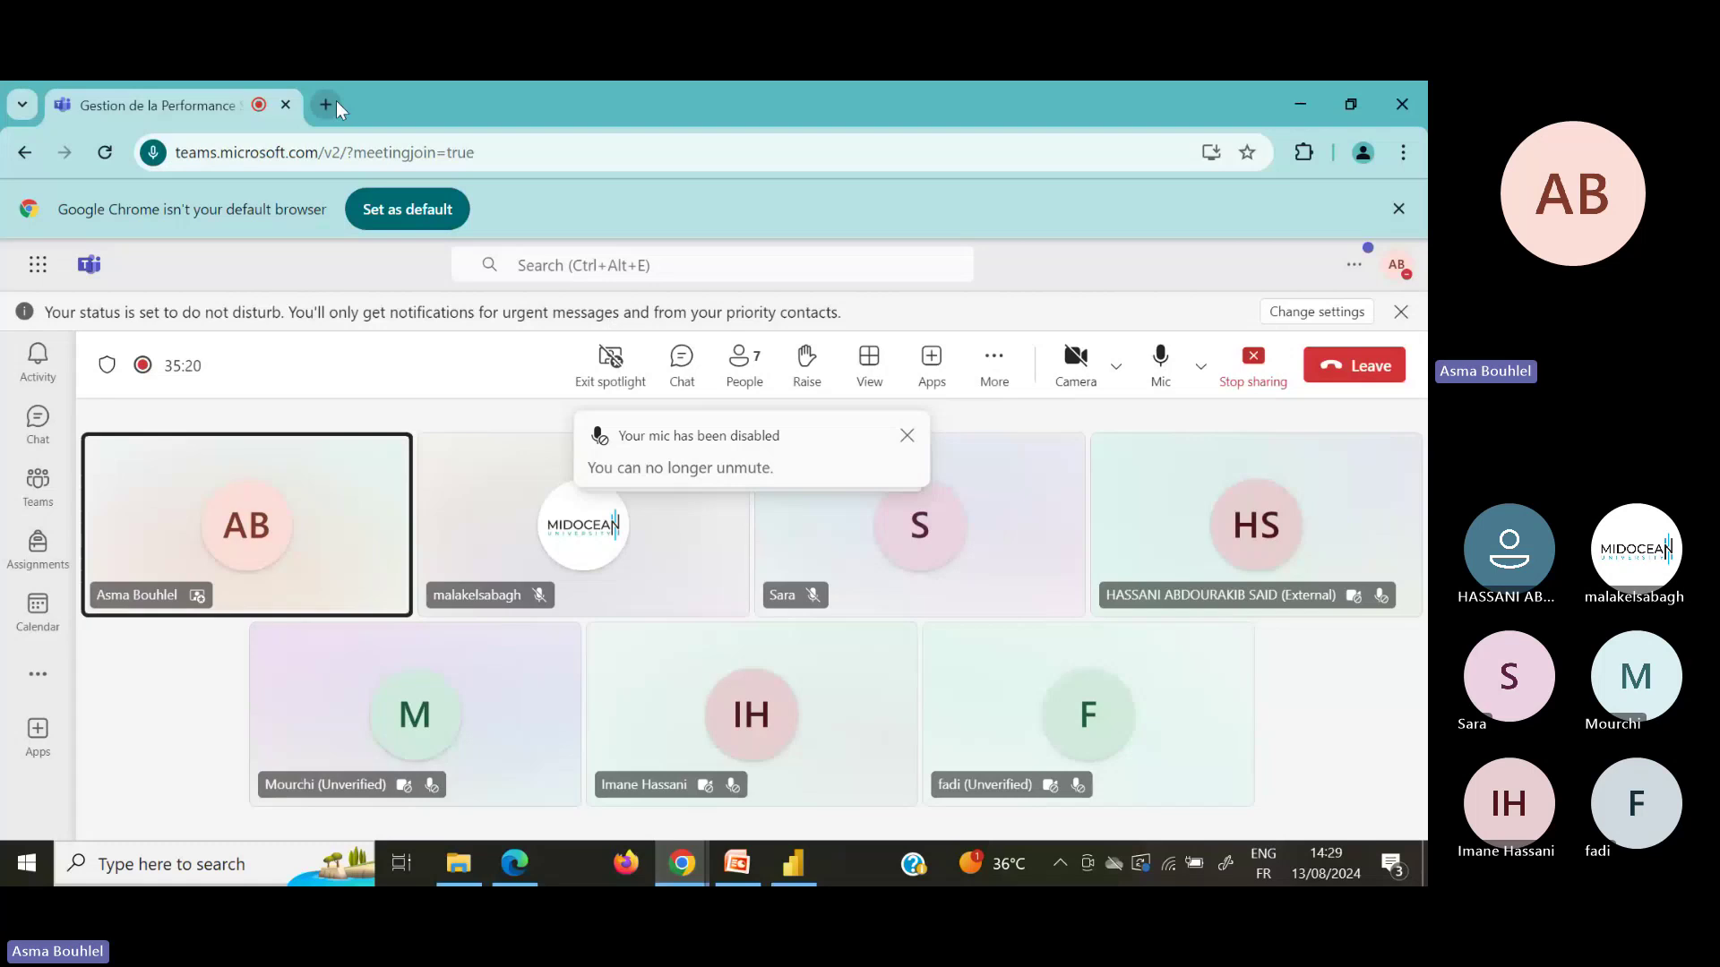
click(336, 100)
key(ctrl+v)
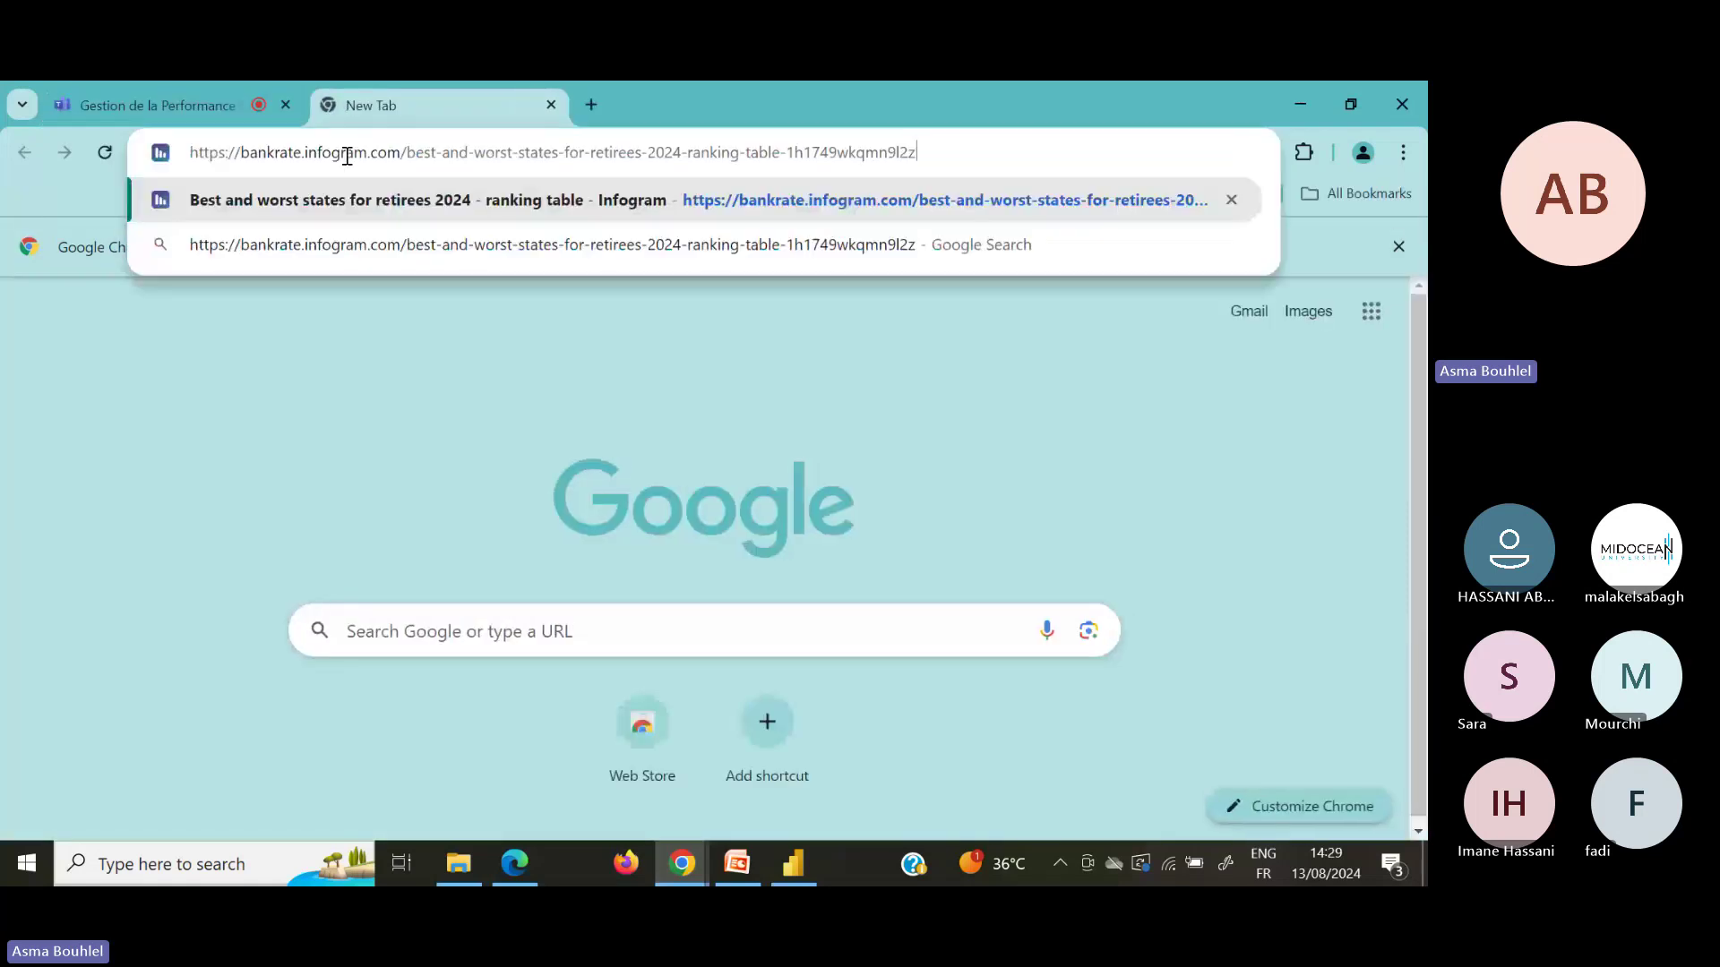
key(Return)
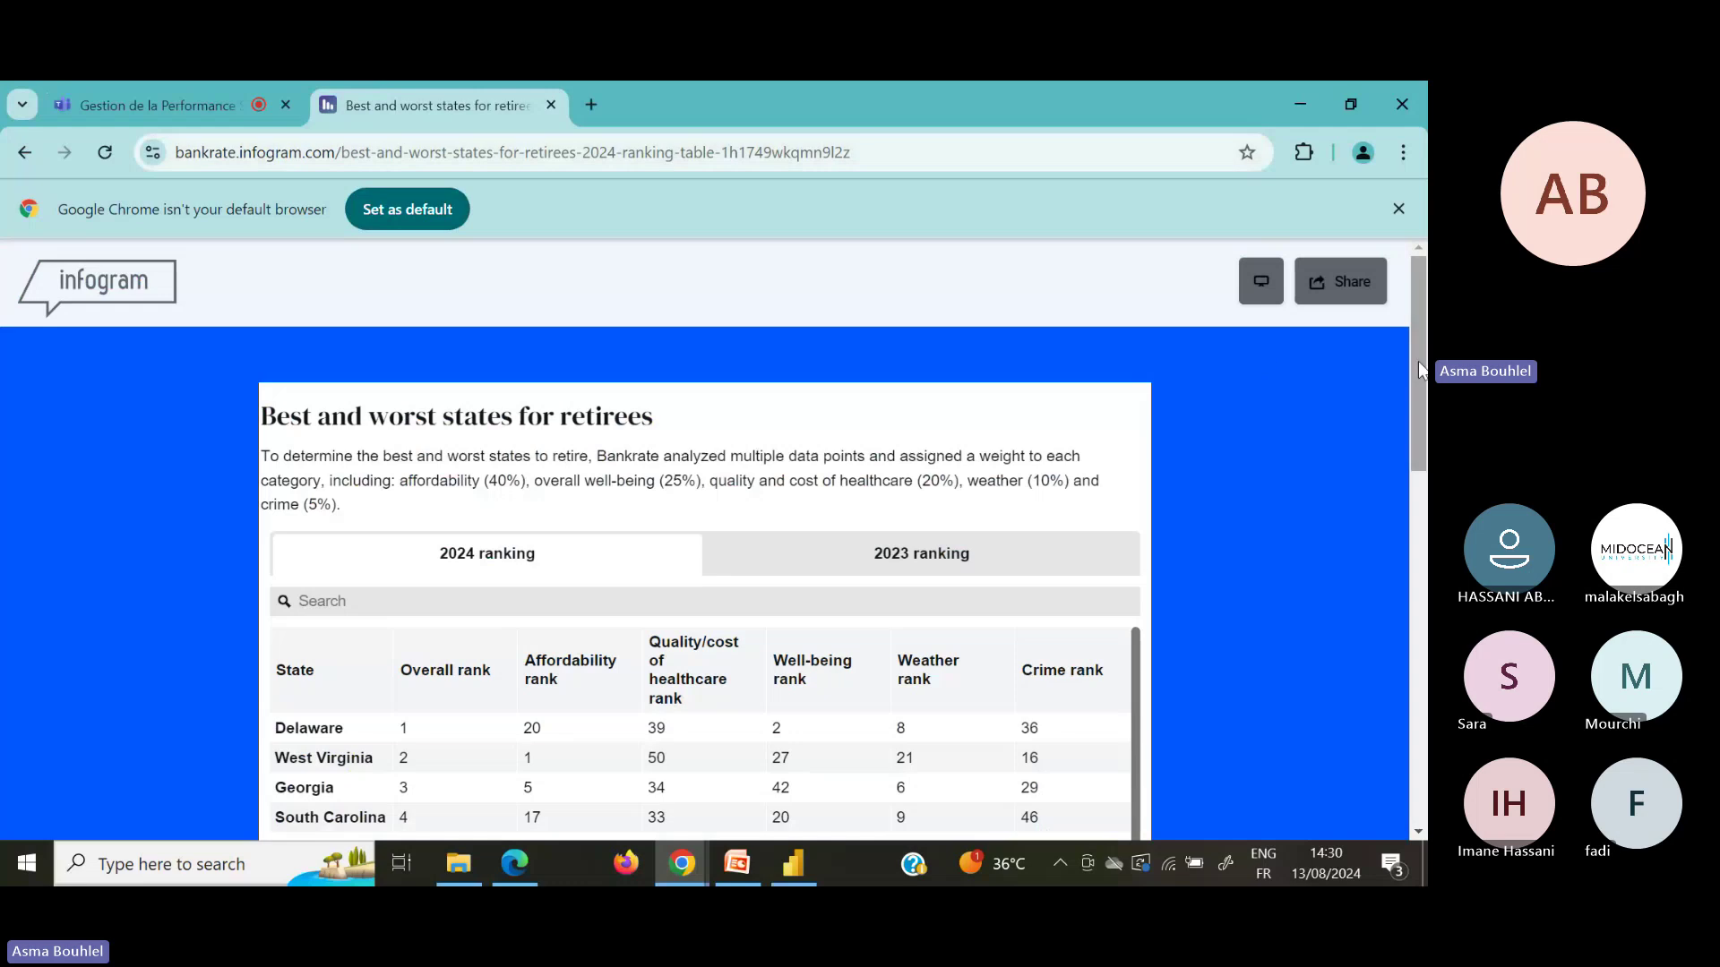
drag(1425, 366, 634, 778)
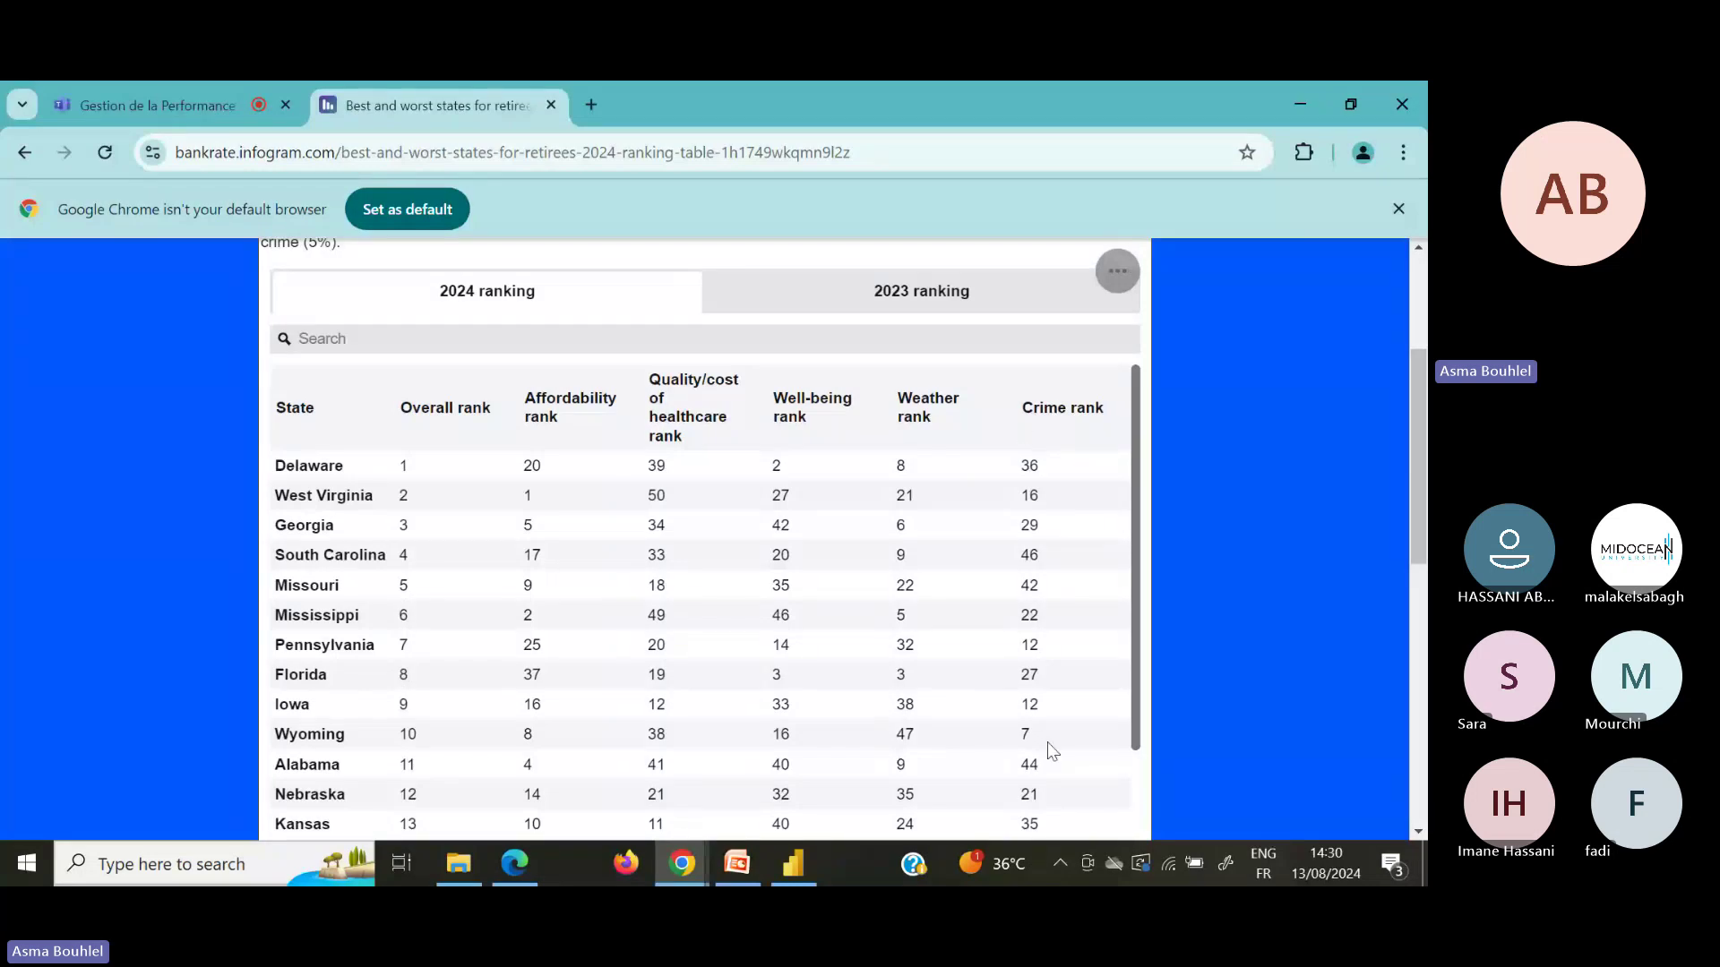
drag(1424, 533, 1424, 548)
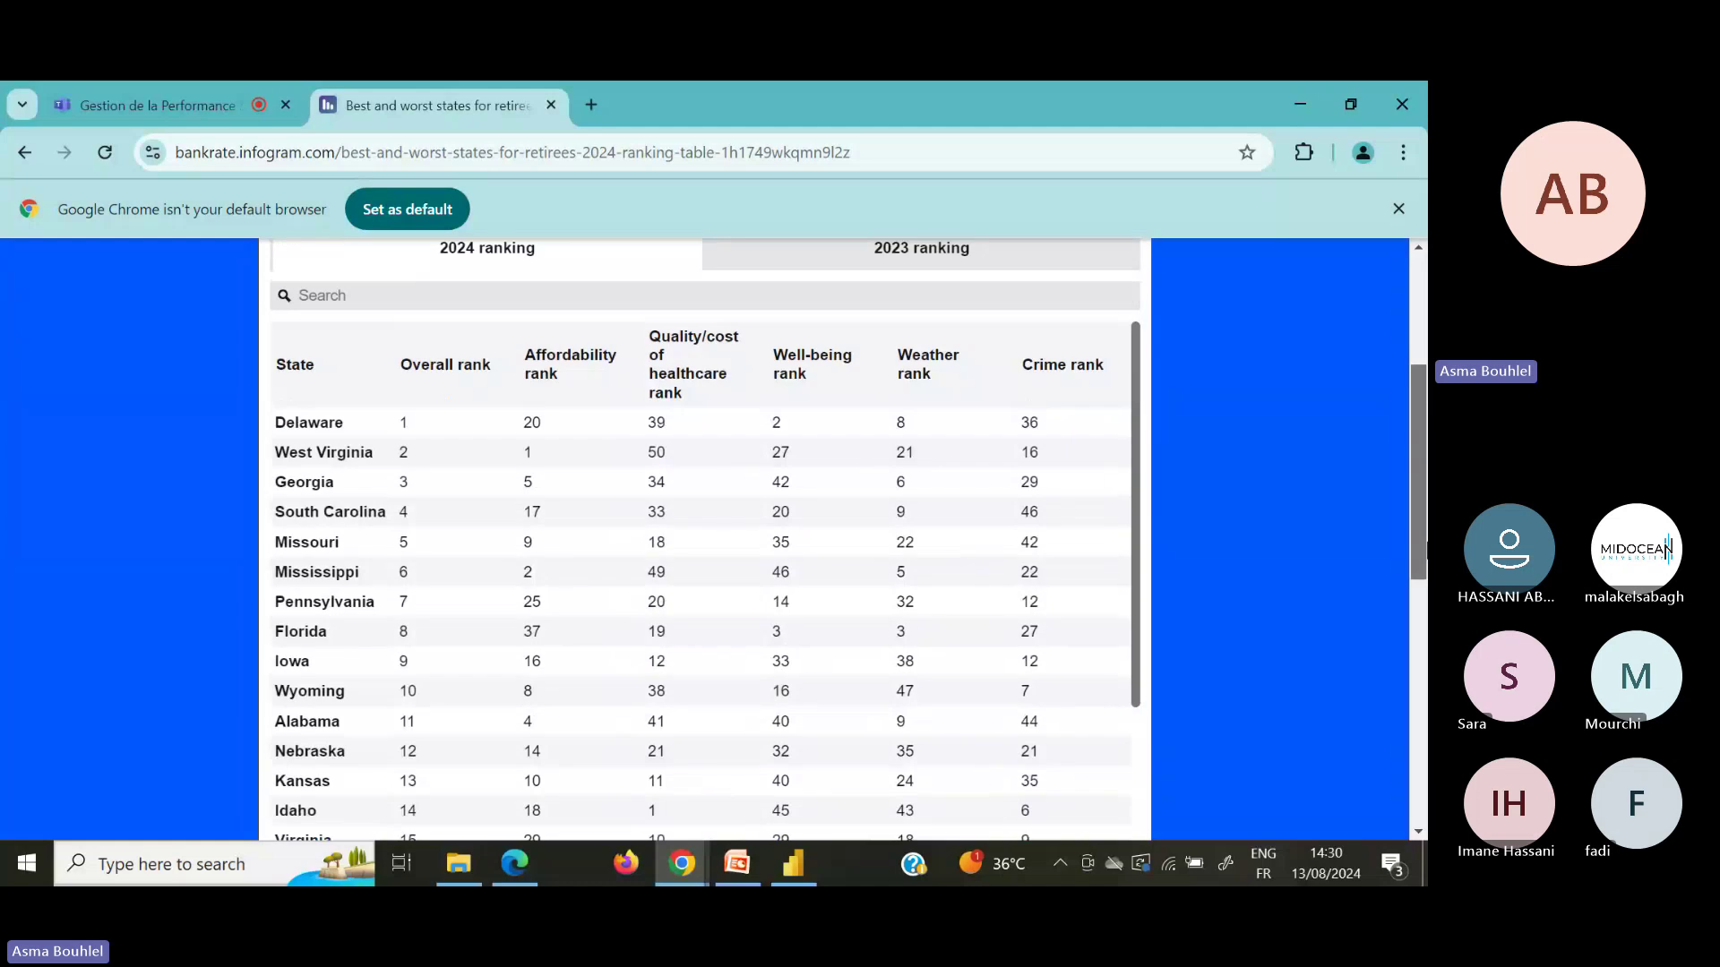
scroll(1407, 544, up, 1)
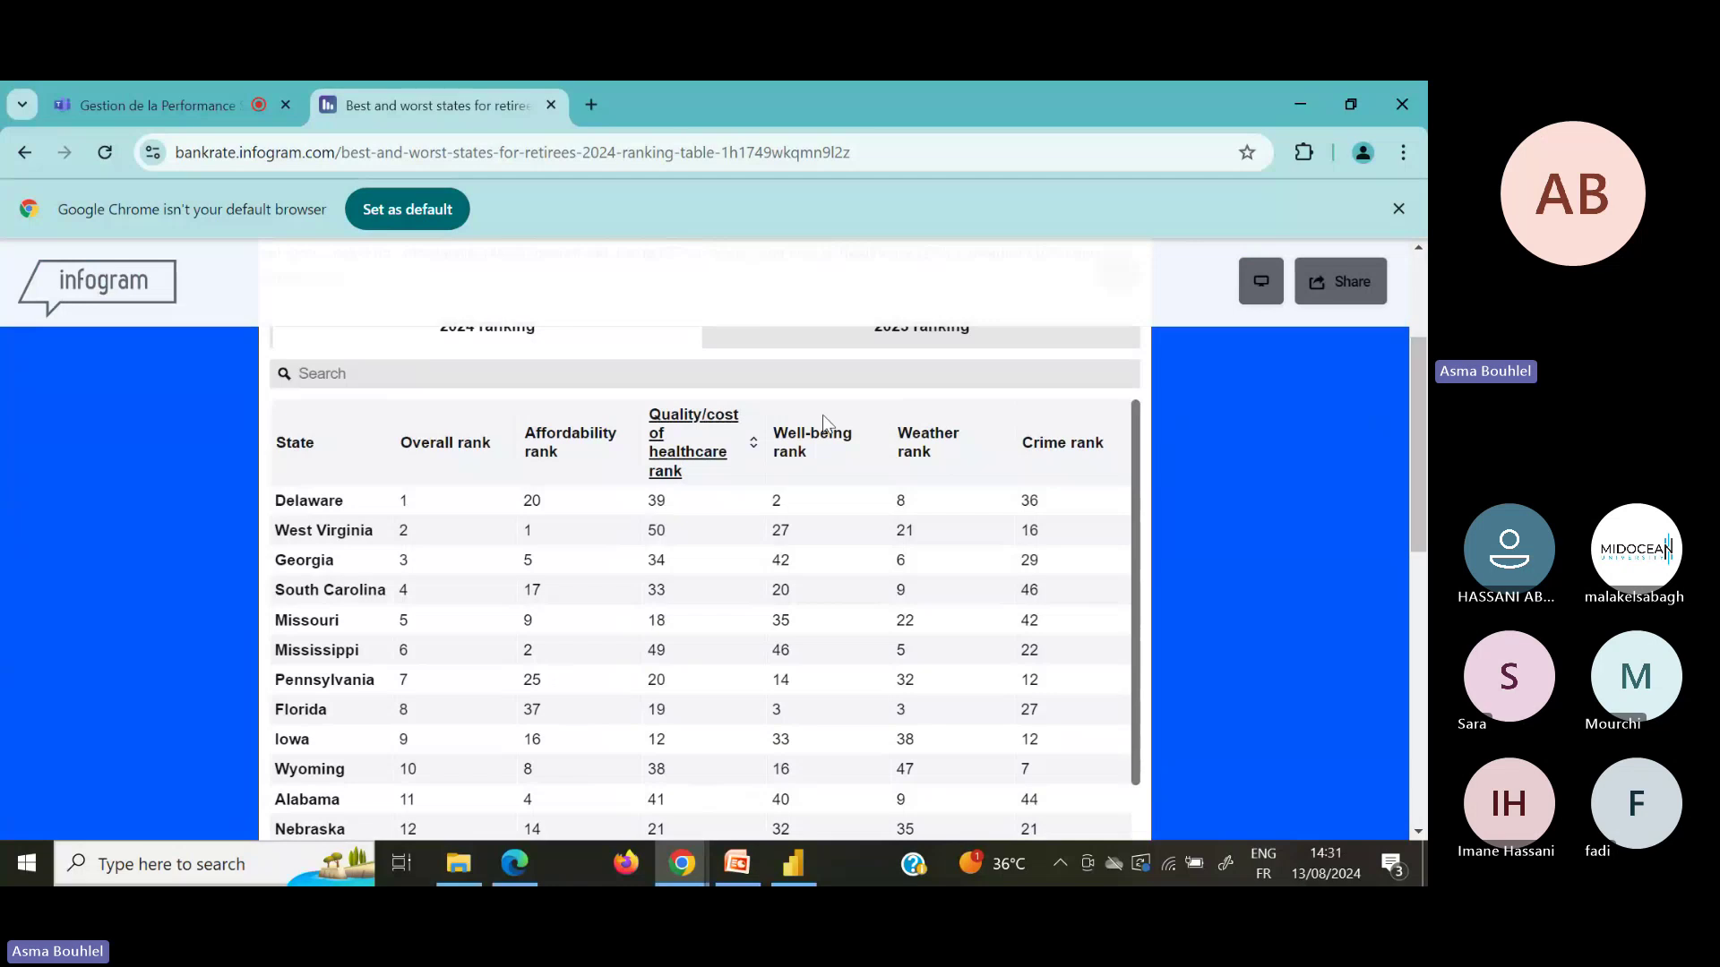
drag(1136, 517, 1196, 308)
Step: Switch to Power BI Desktop, connect to the copied URL as a Web data source, and open Table 1 for data transformation
click(794, 867)
click(903, 541)
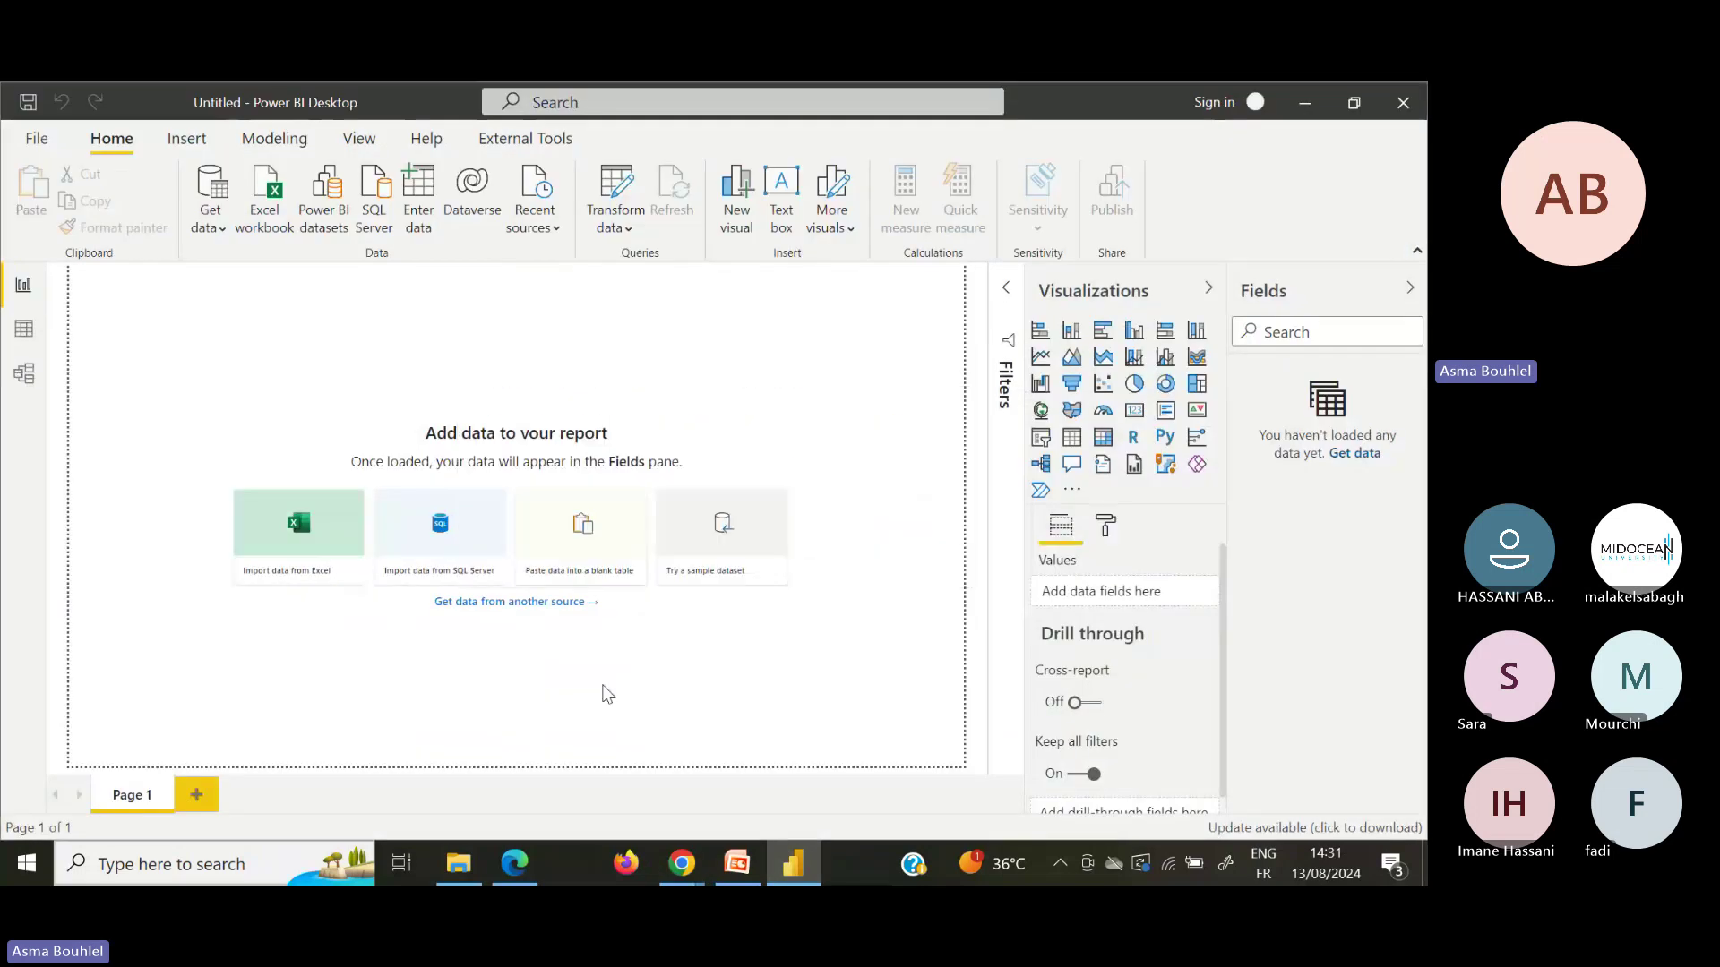
click(216, 232)
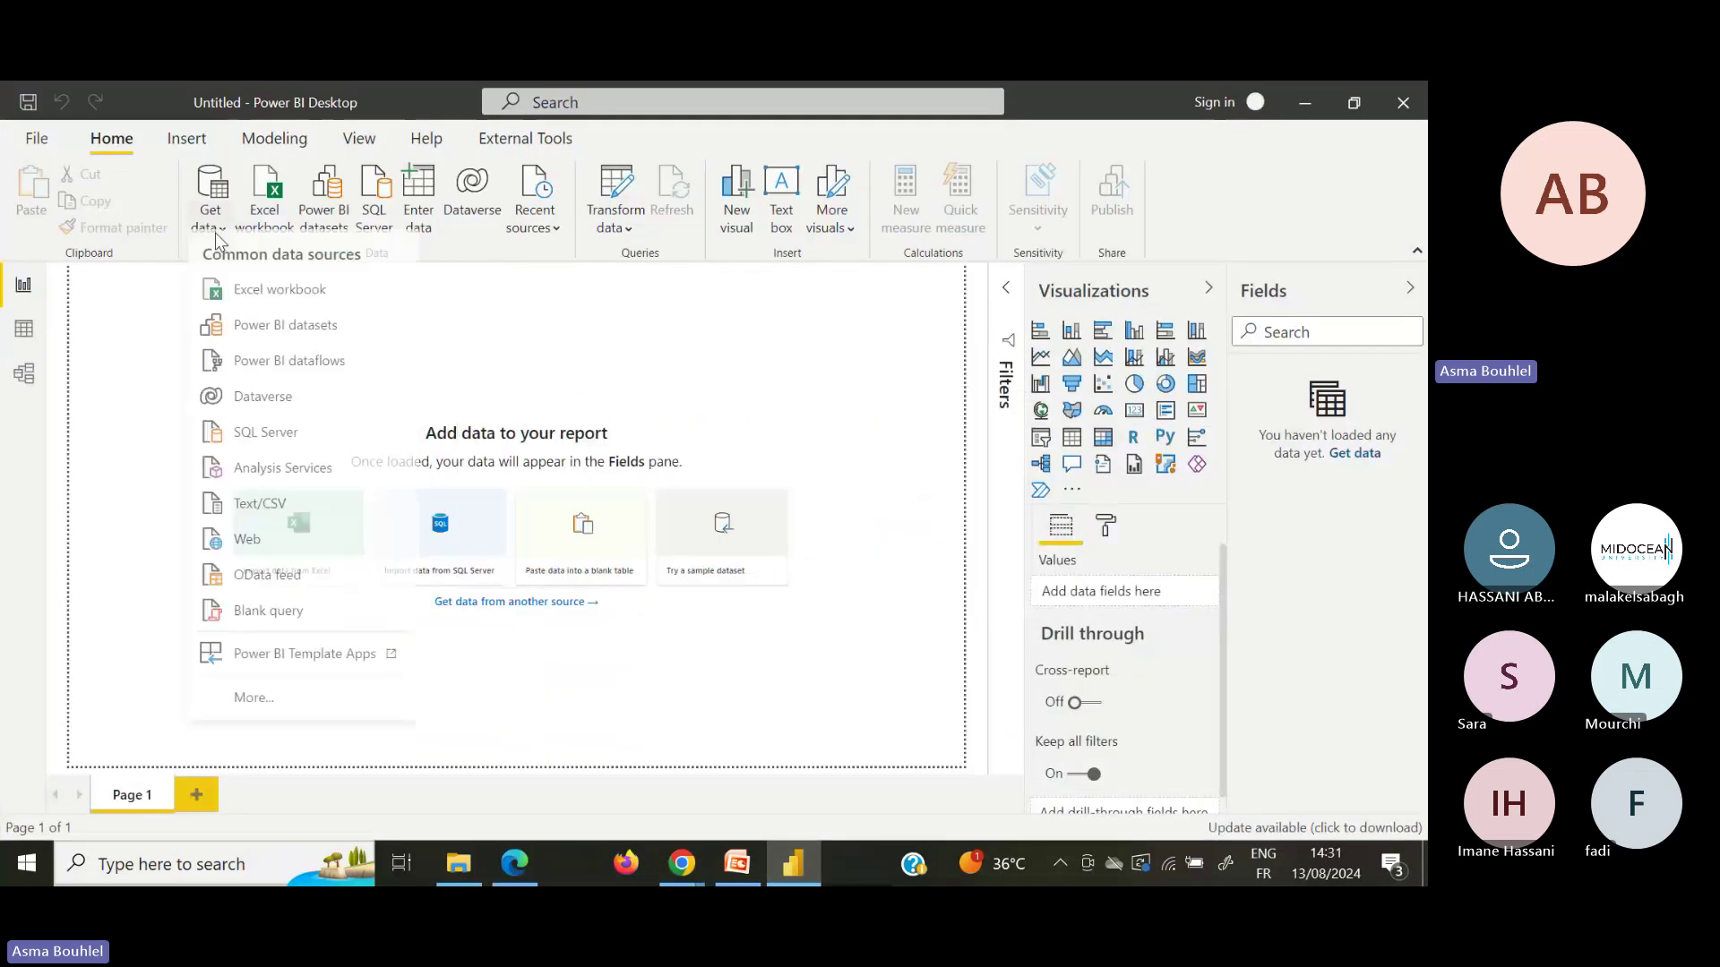
click(259, 546)
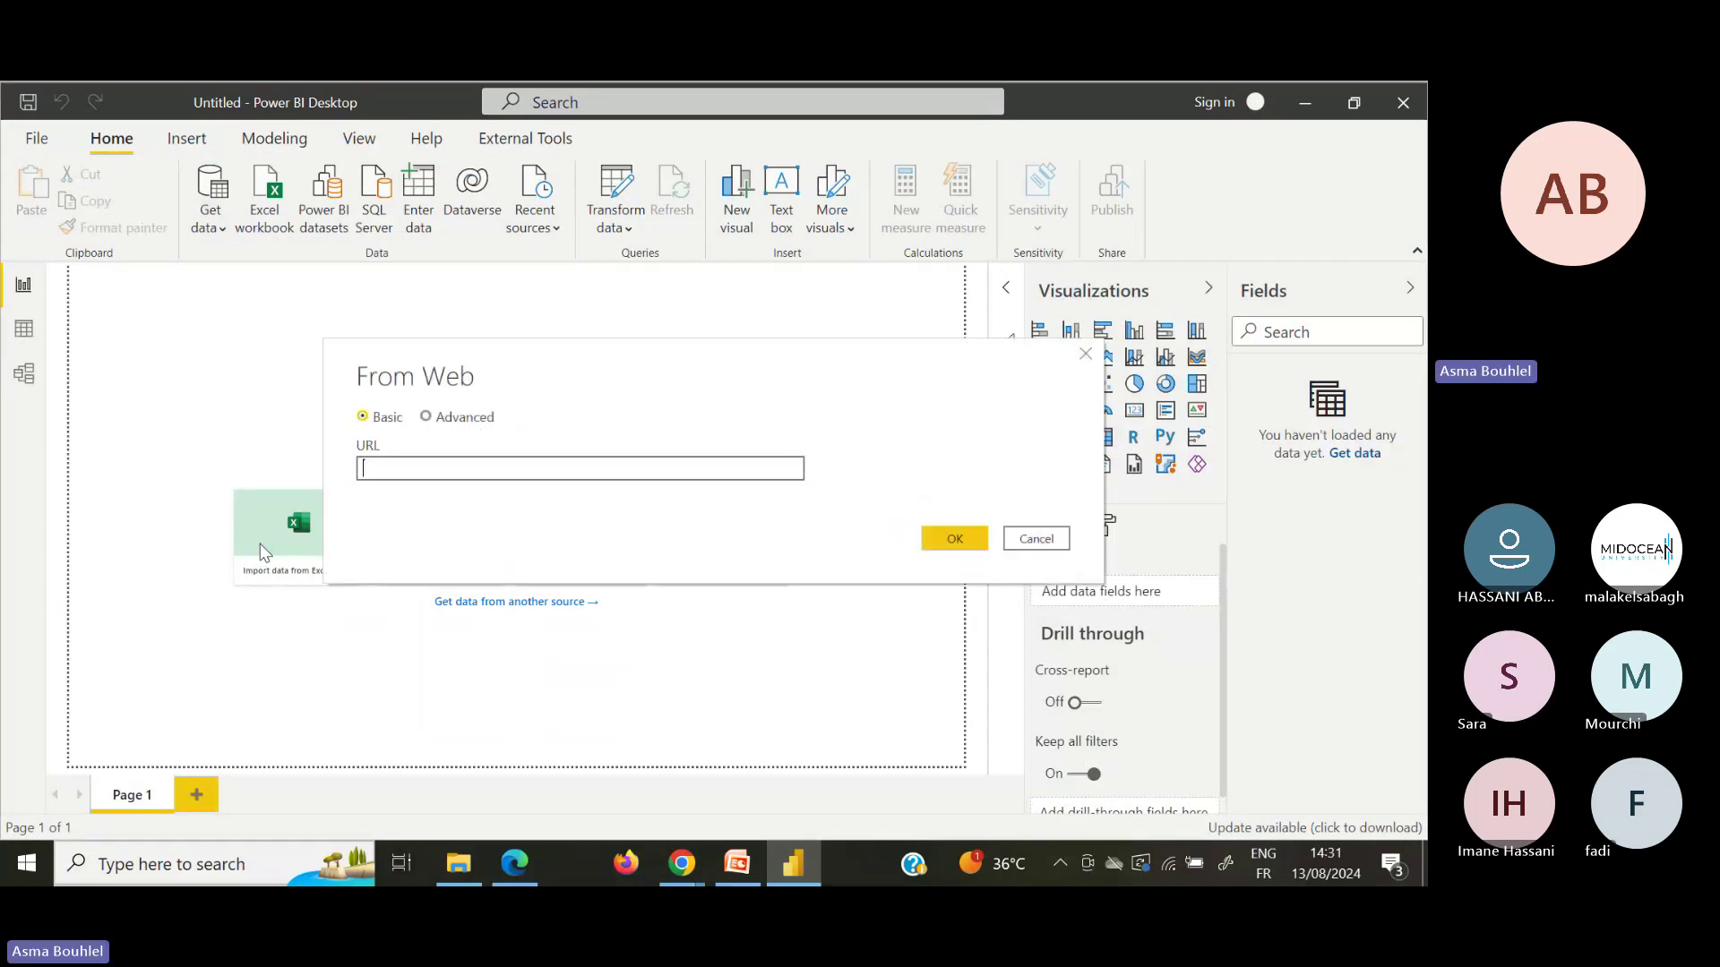
key(ctrl+v)
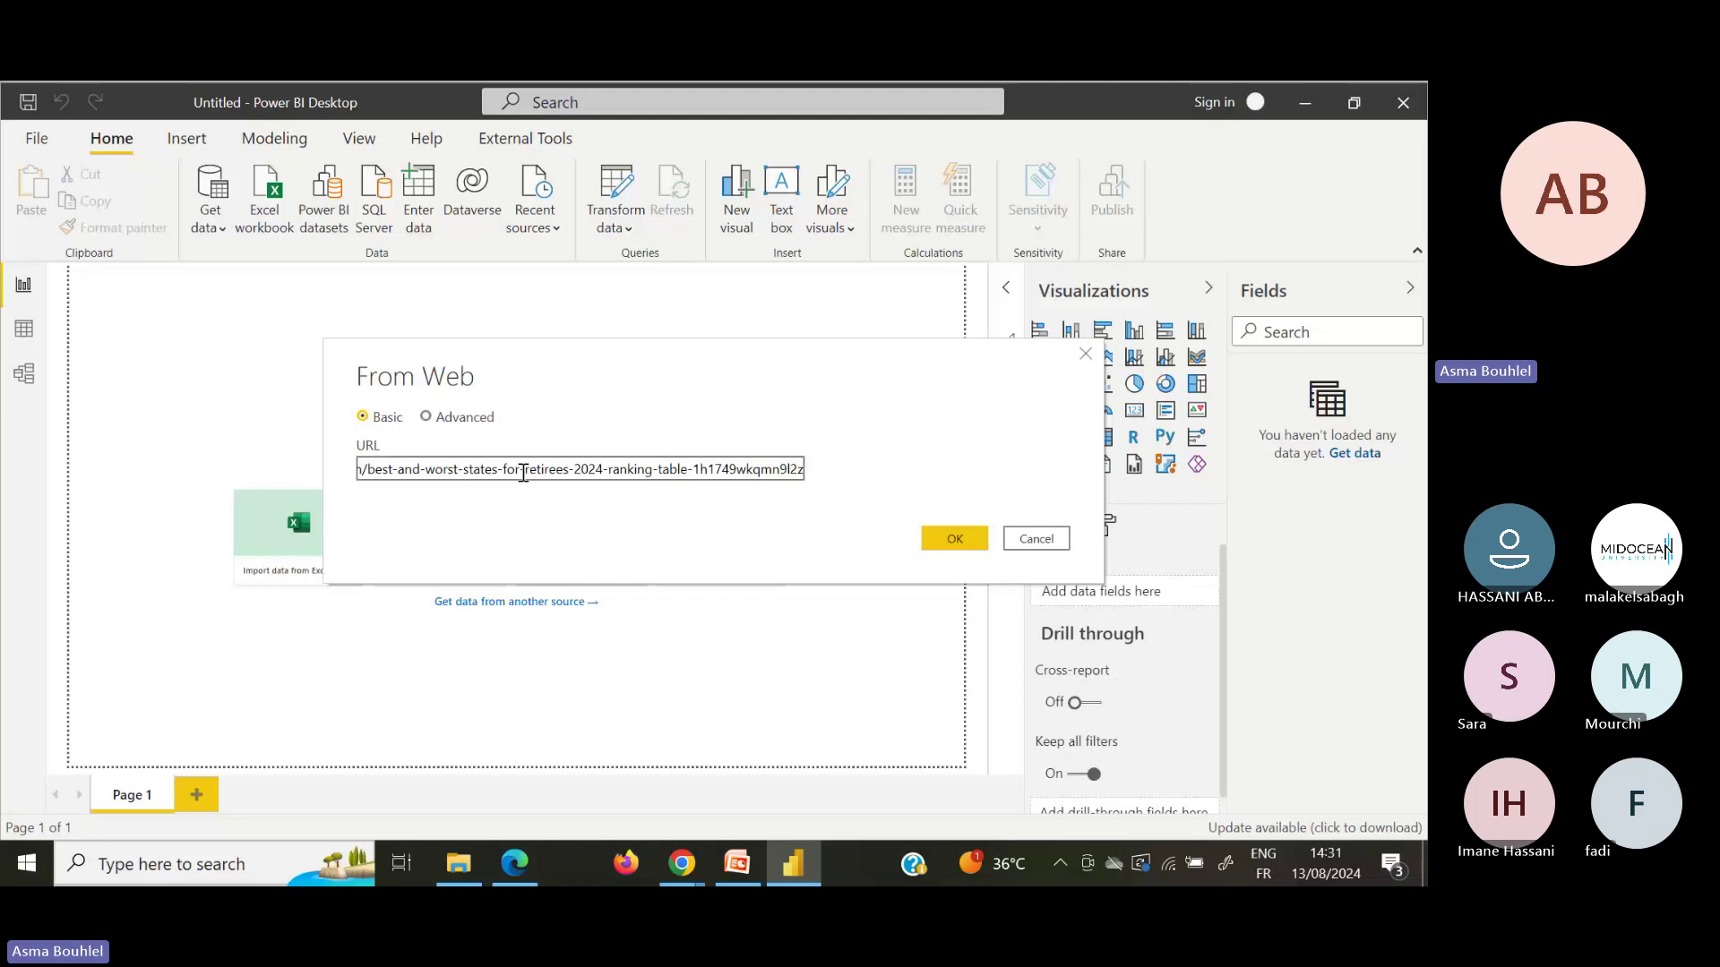
click(954, 534)
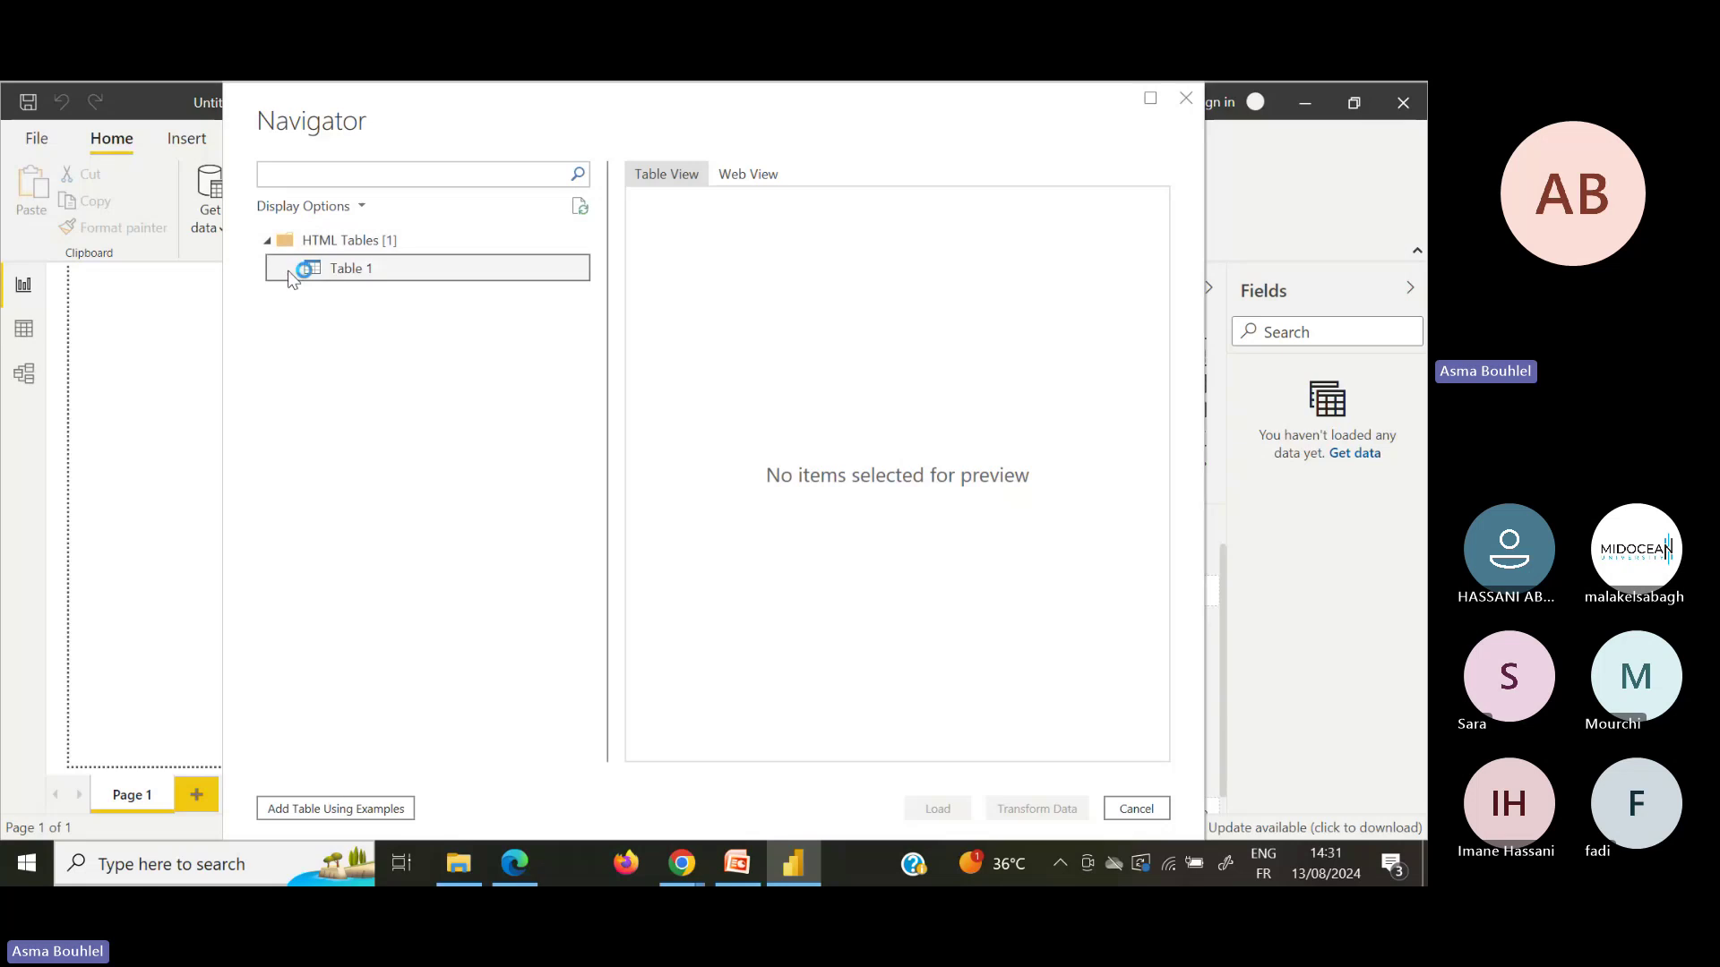
click(291, 269)
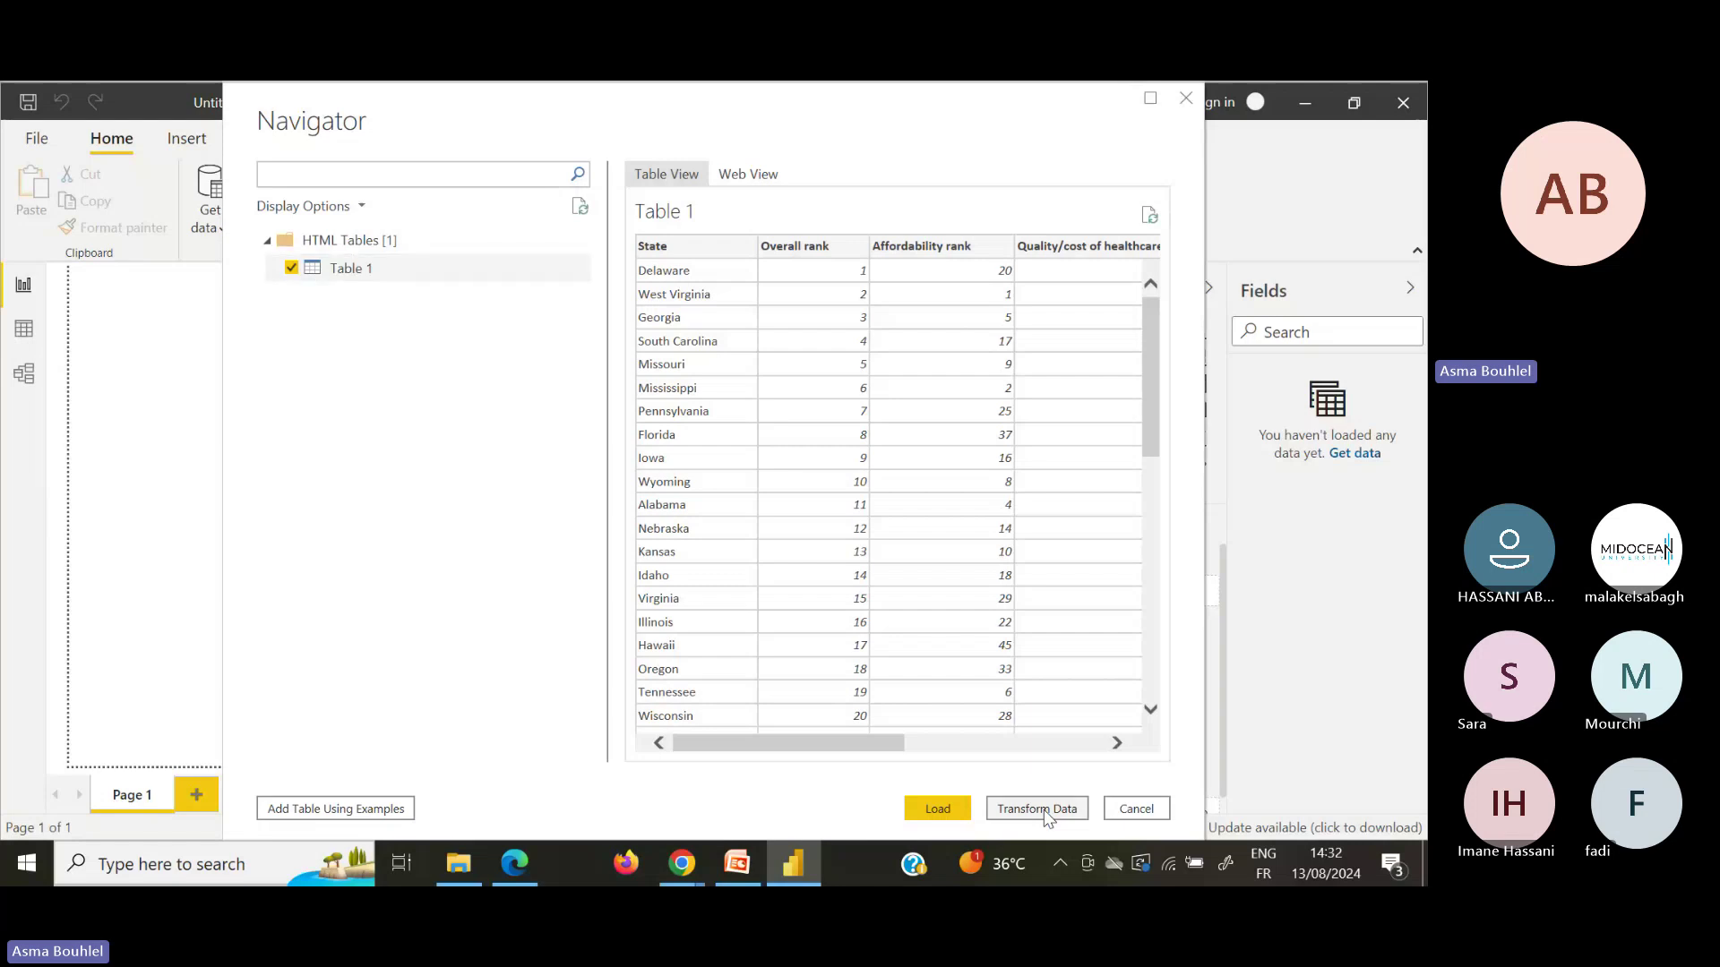
click(1044, 809)
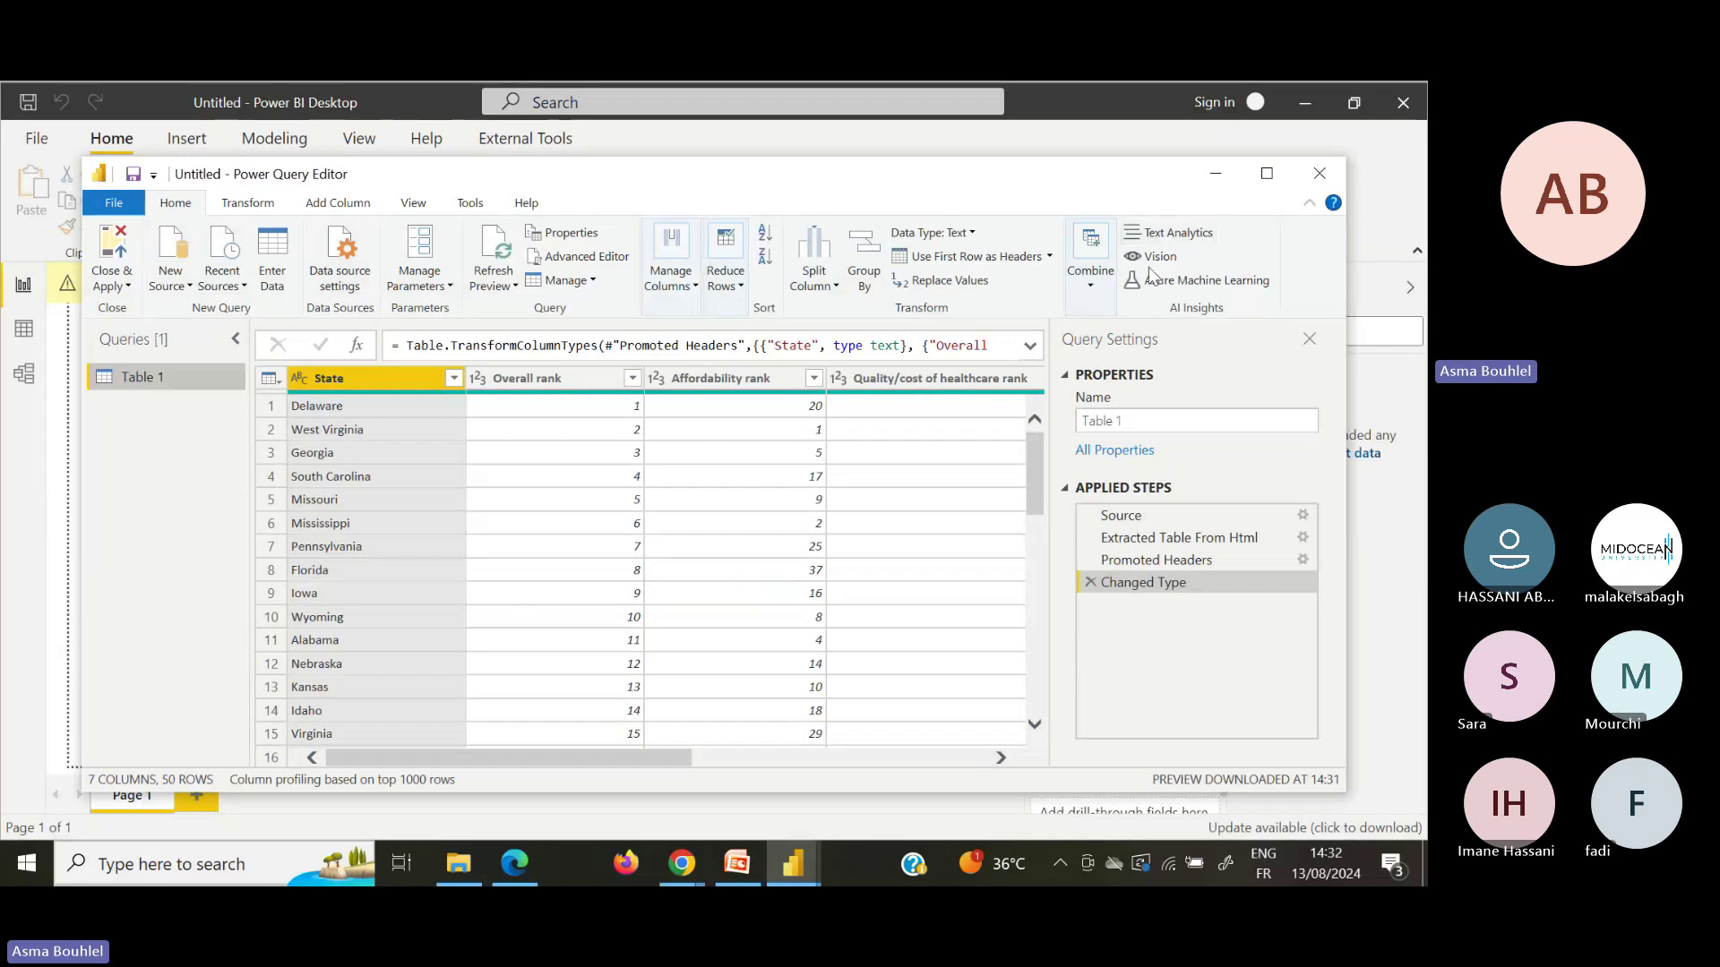
click(251, 206)
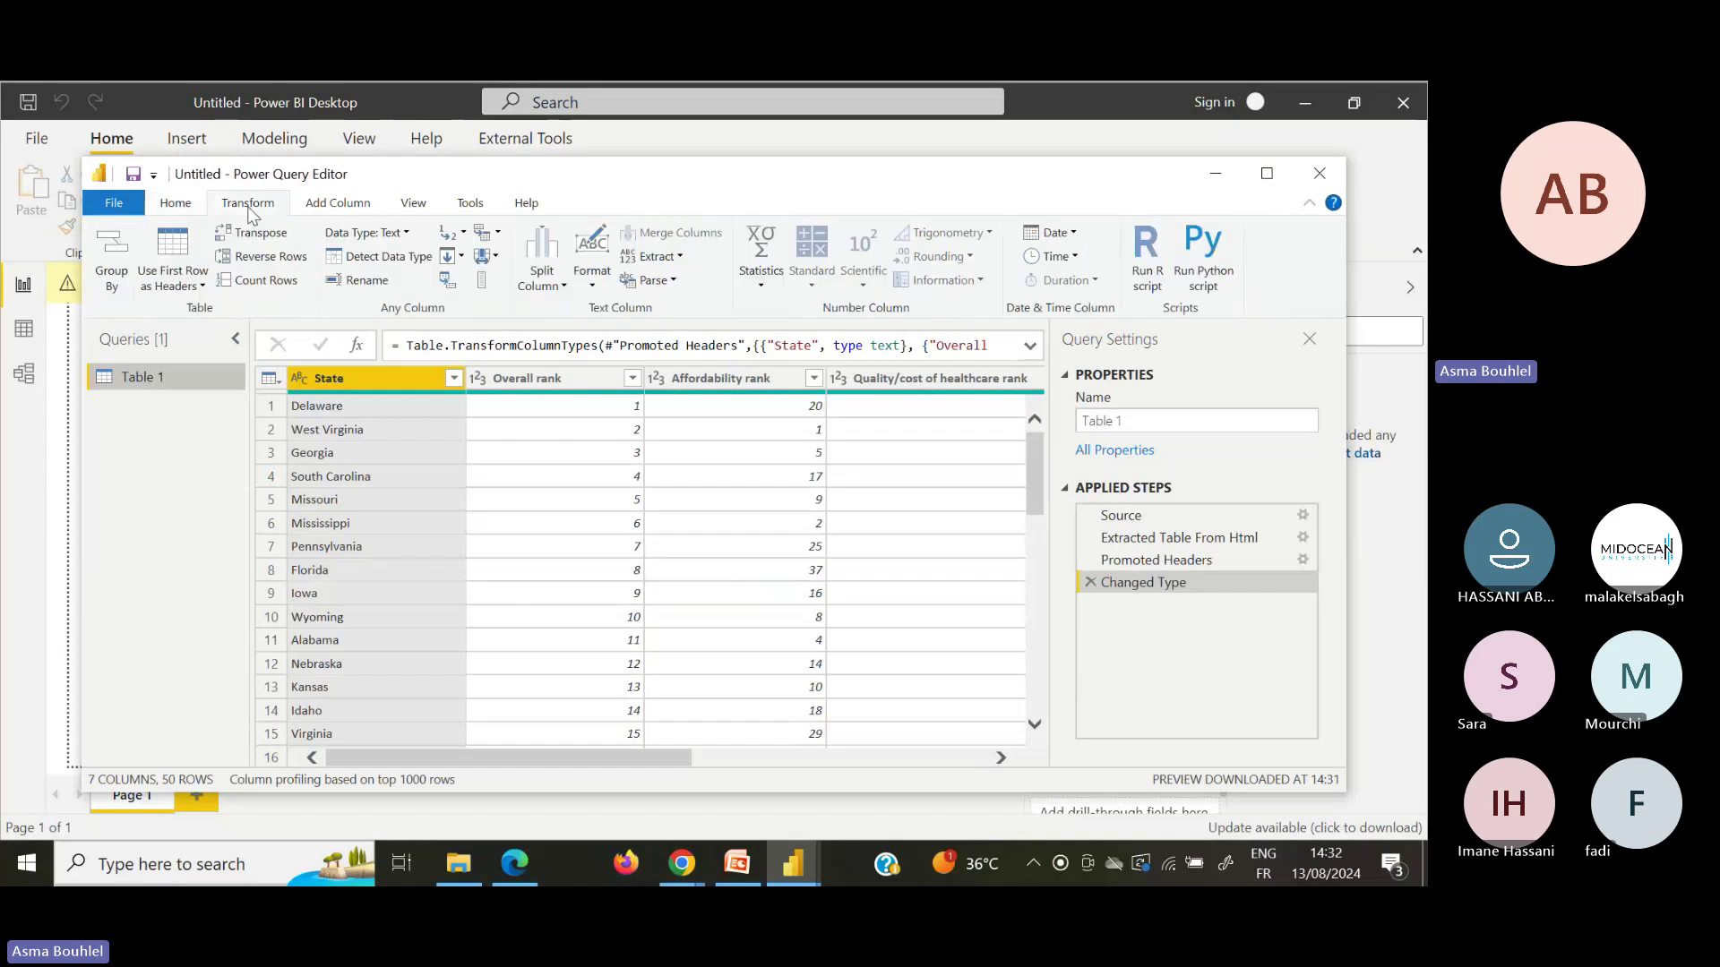
click(345, 206)
click(425, 210)
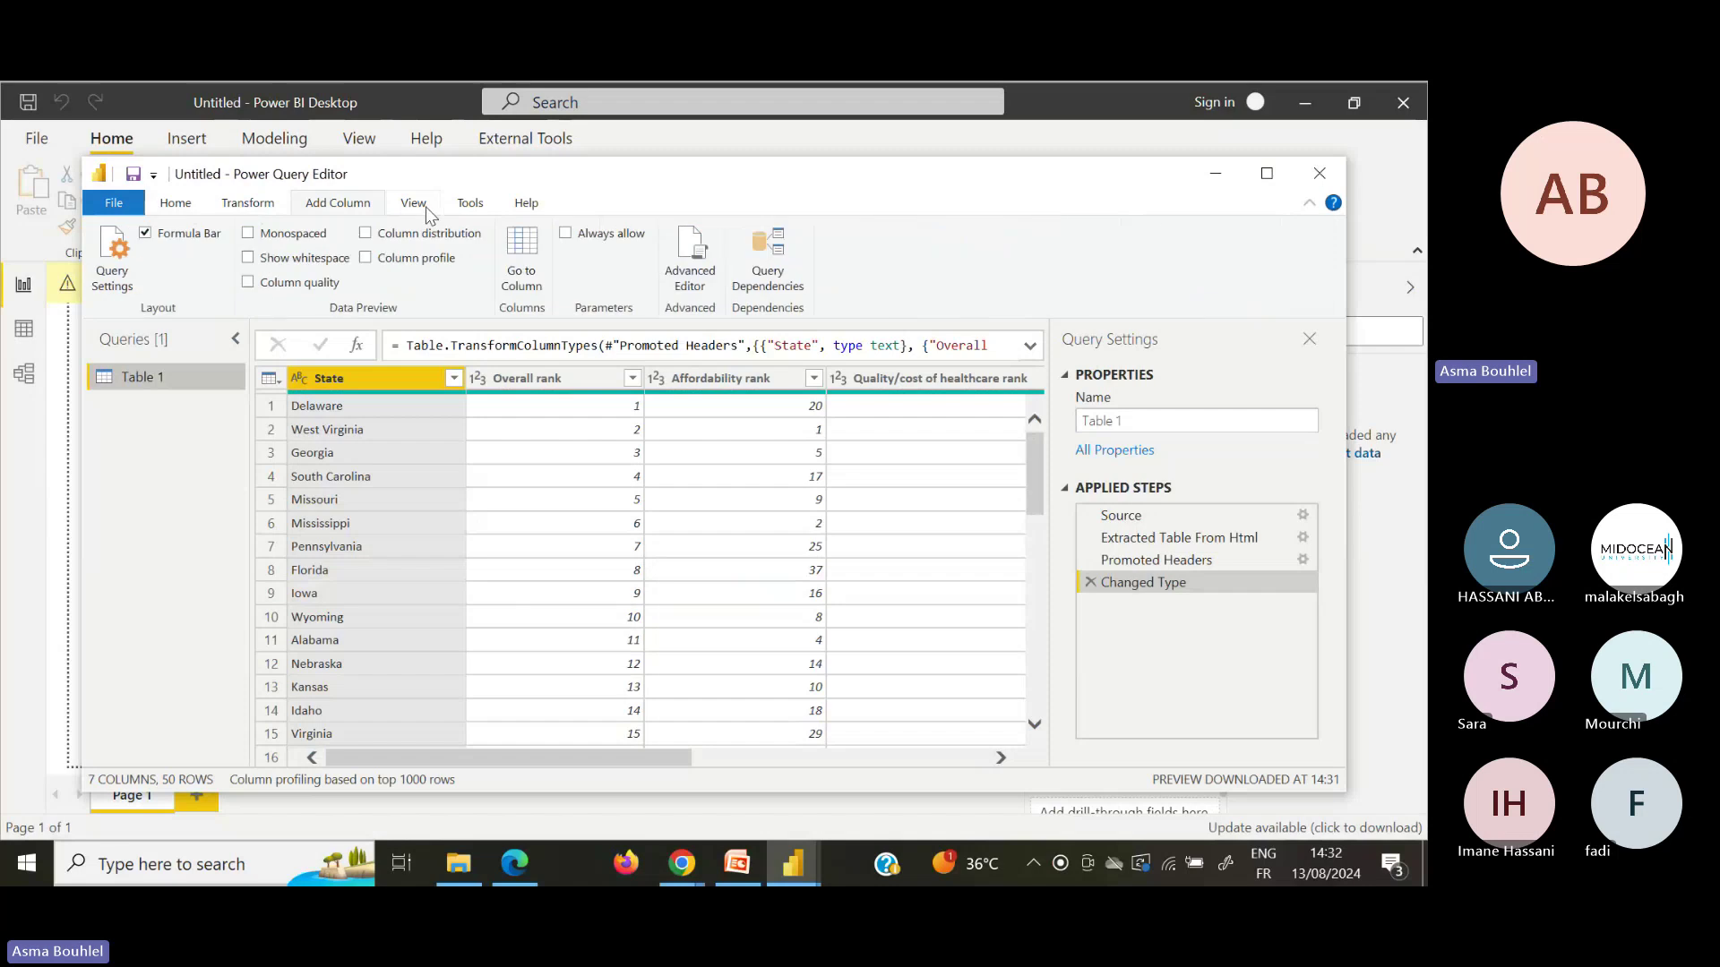
click(453, 205)
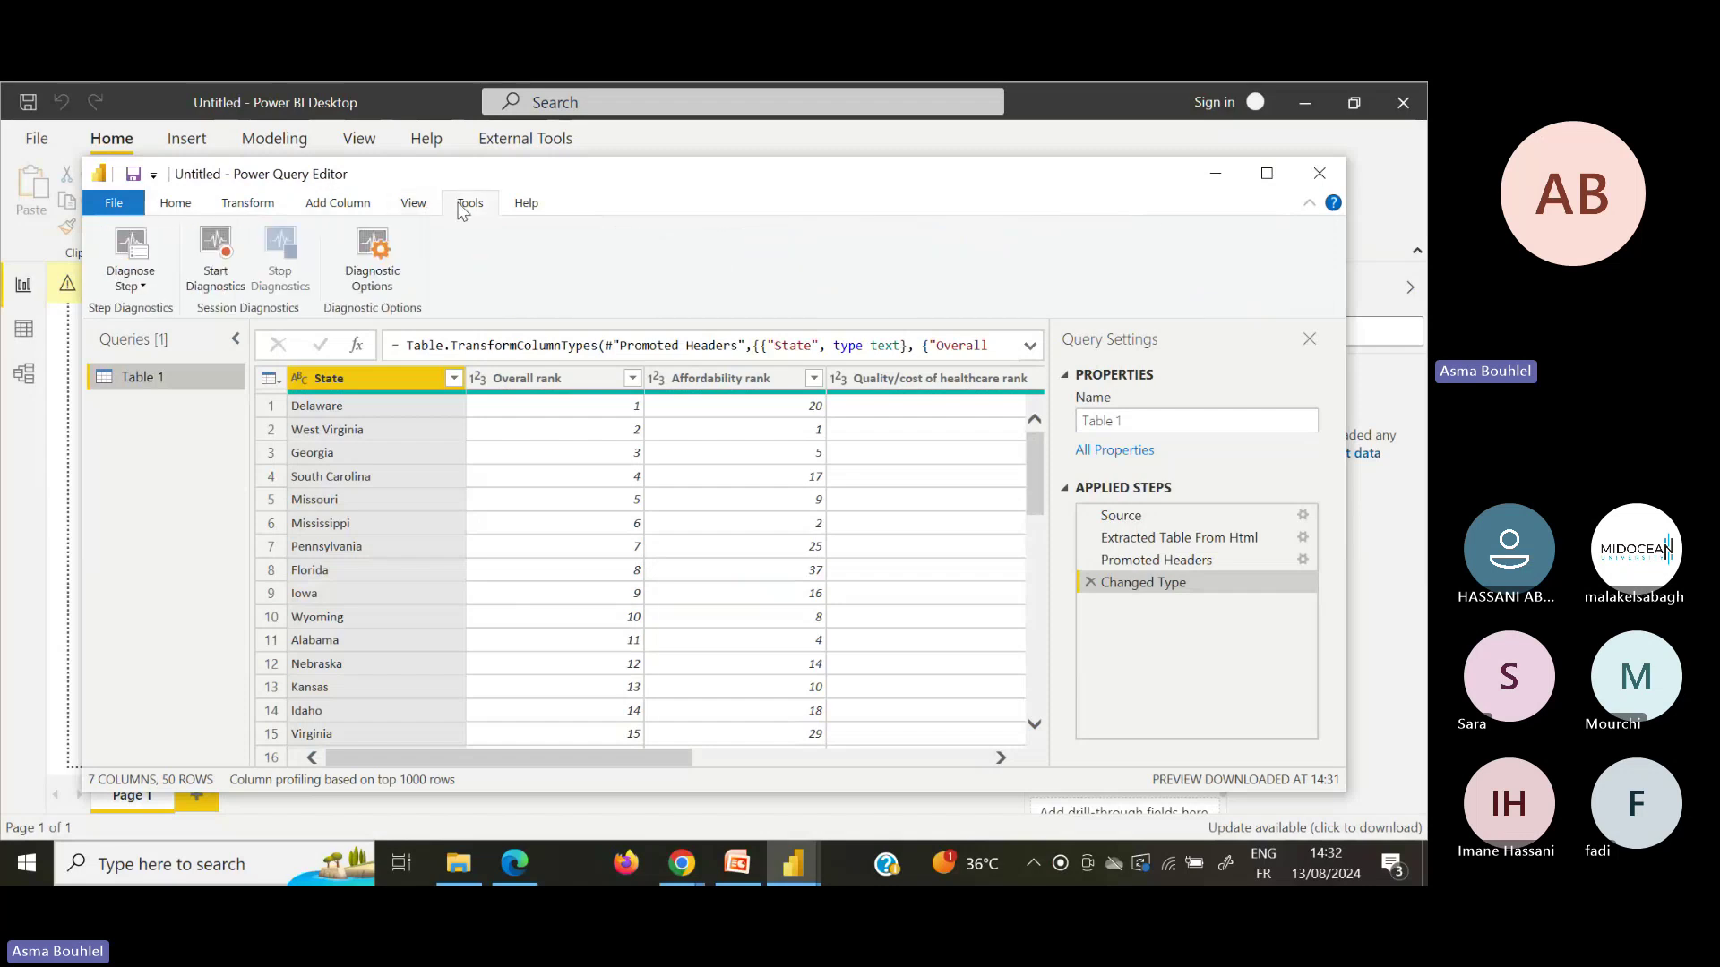
click(175, 203)
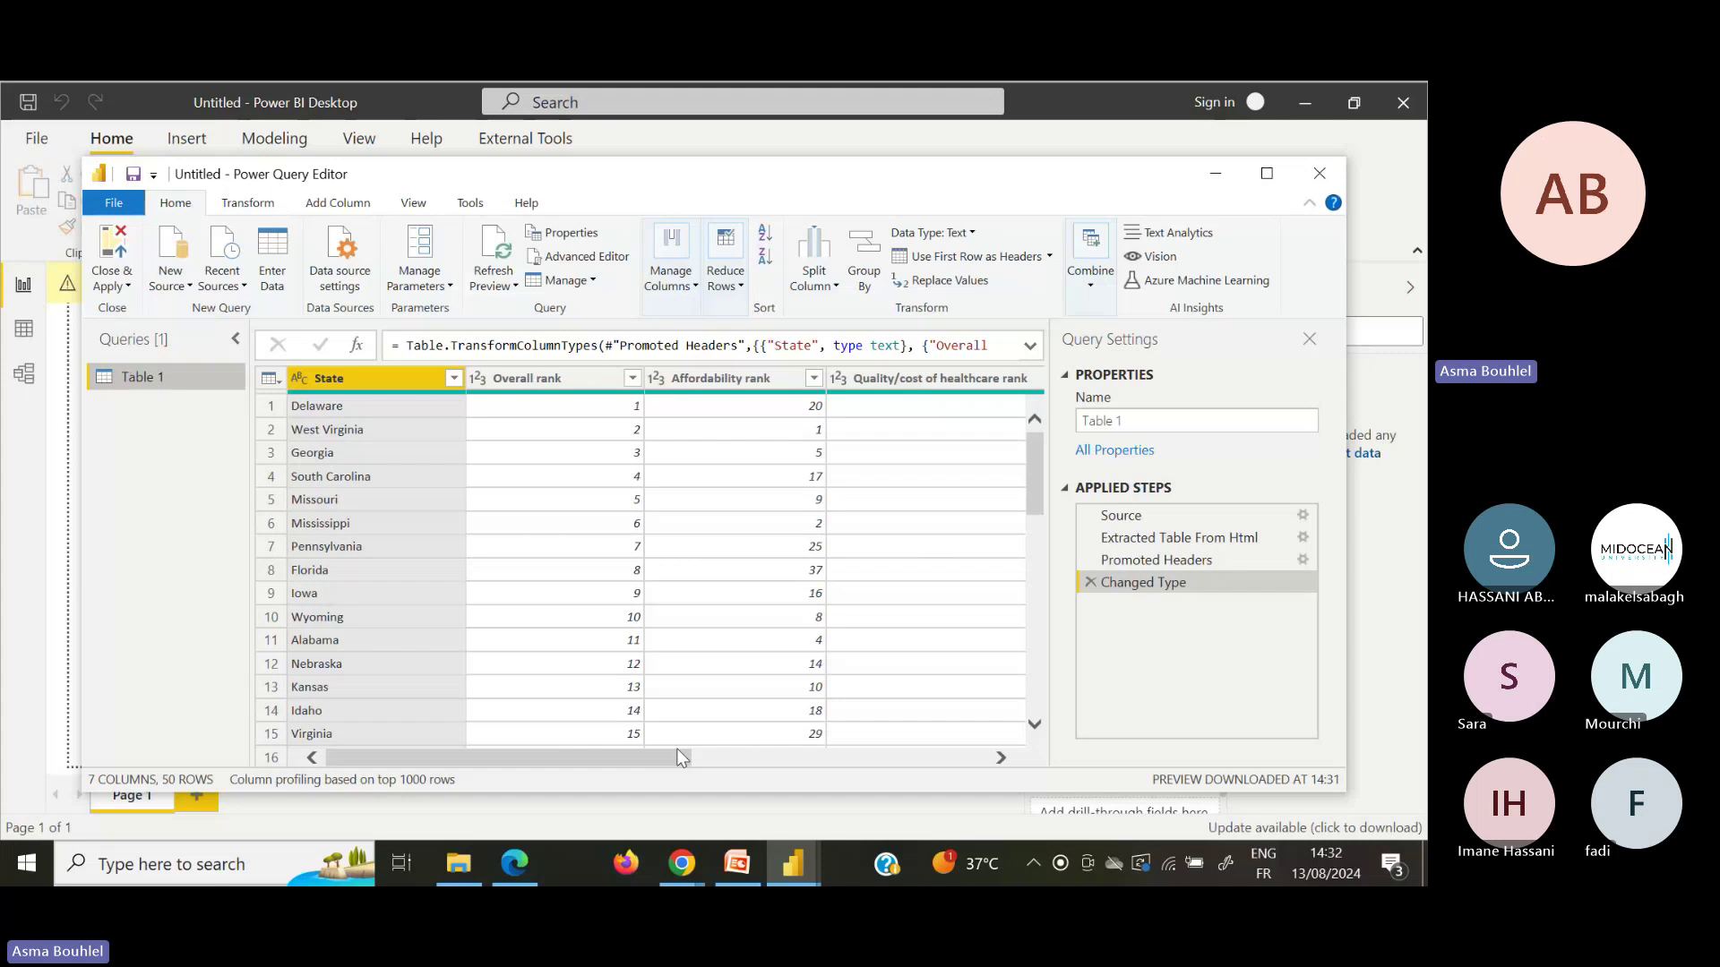
drag(631, 755, 267, 803)
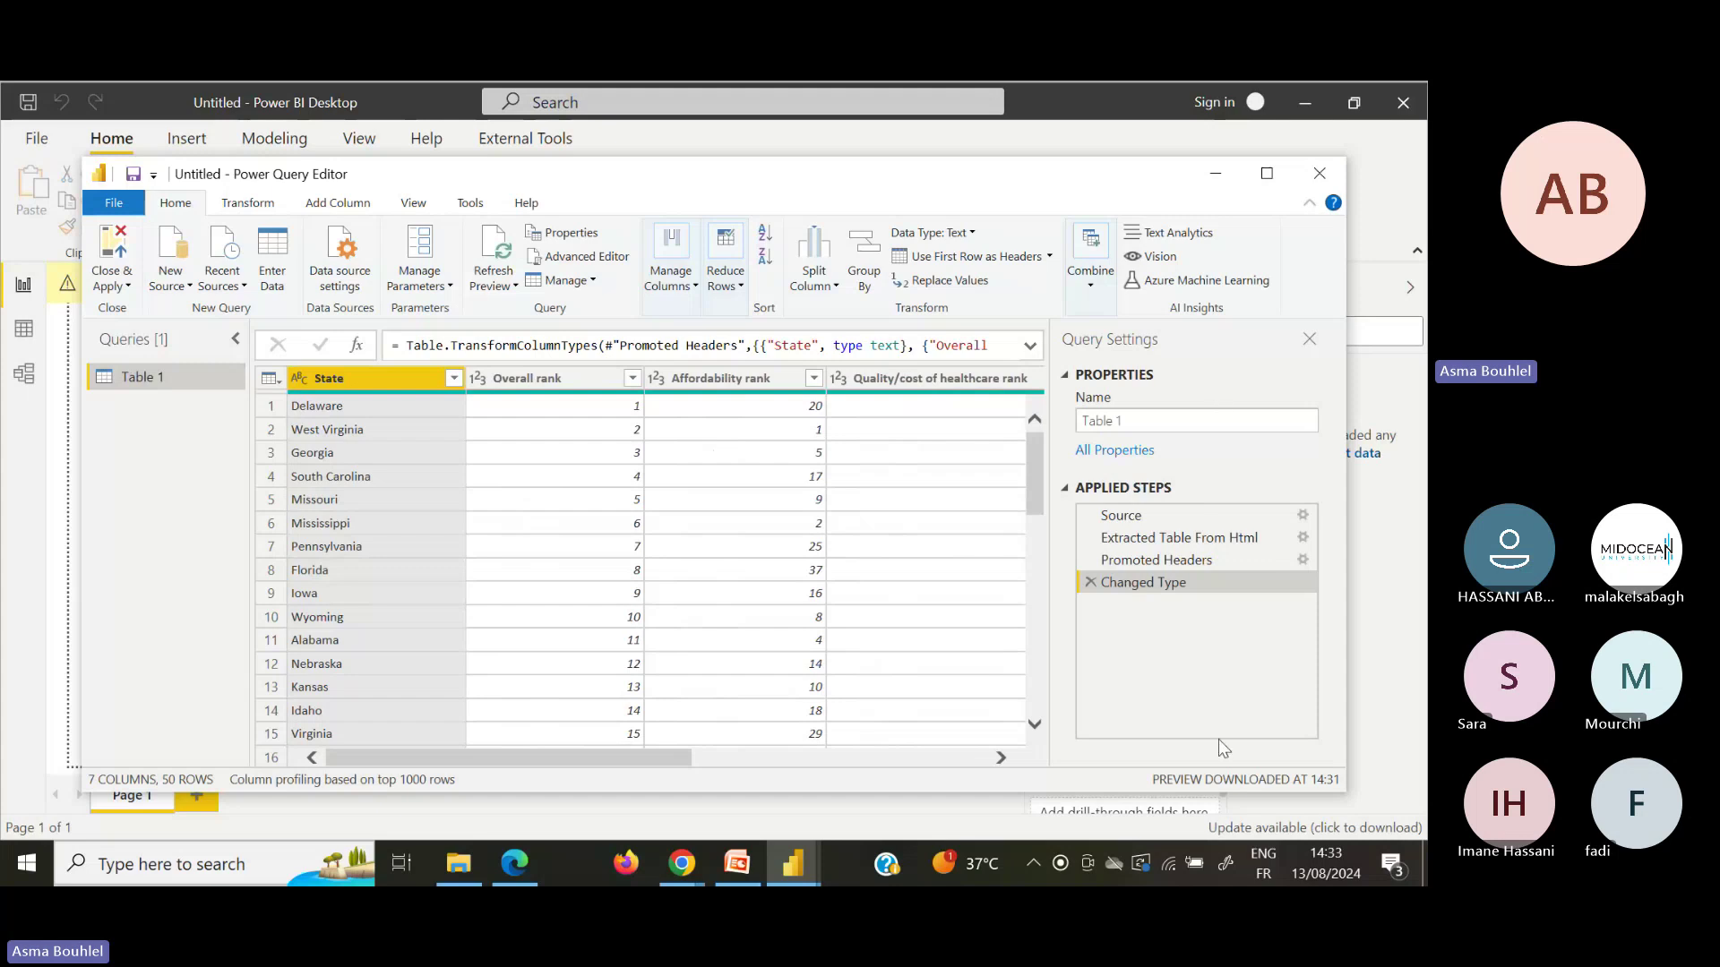
Step: Review slides 34 and 35 of the exercise in PowerPoint, and return to the Power Query Editor
click(739, 860)
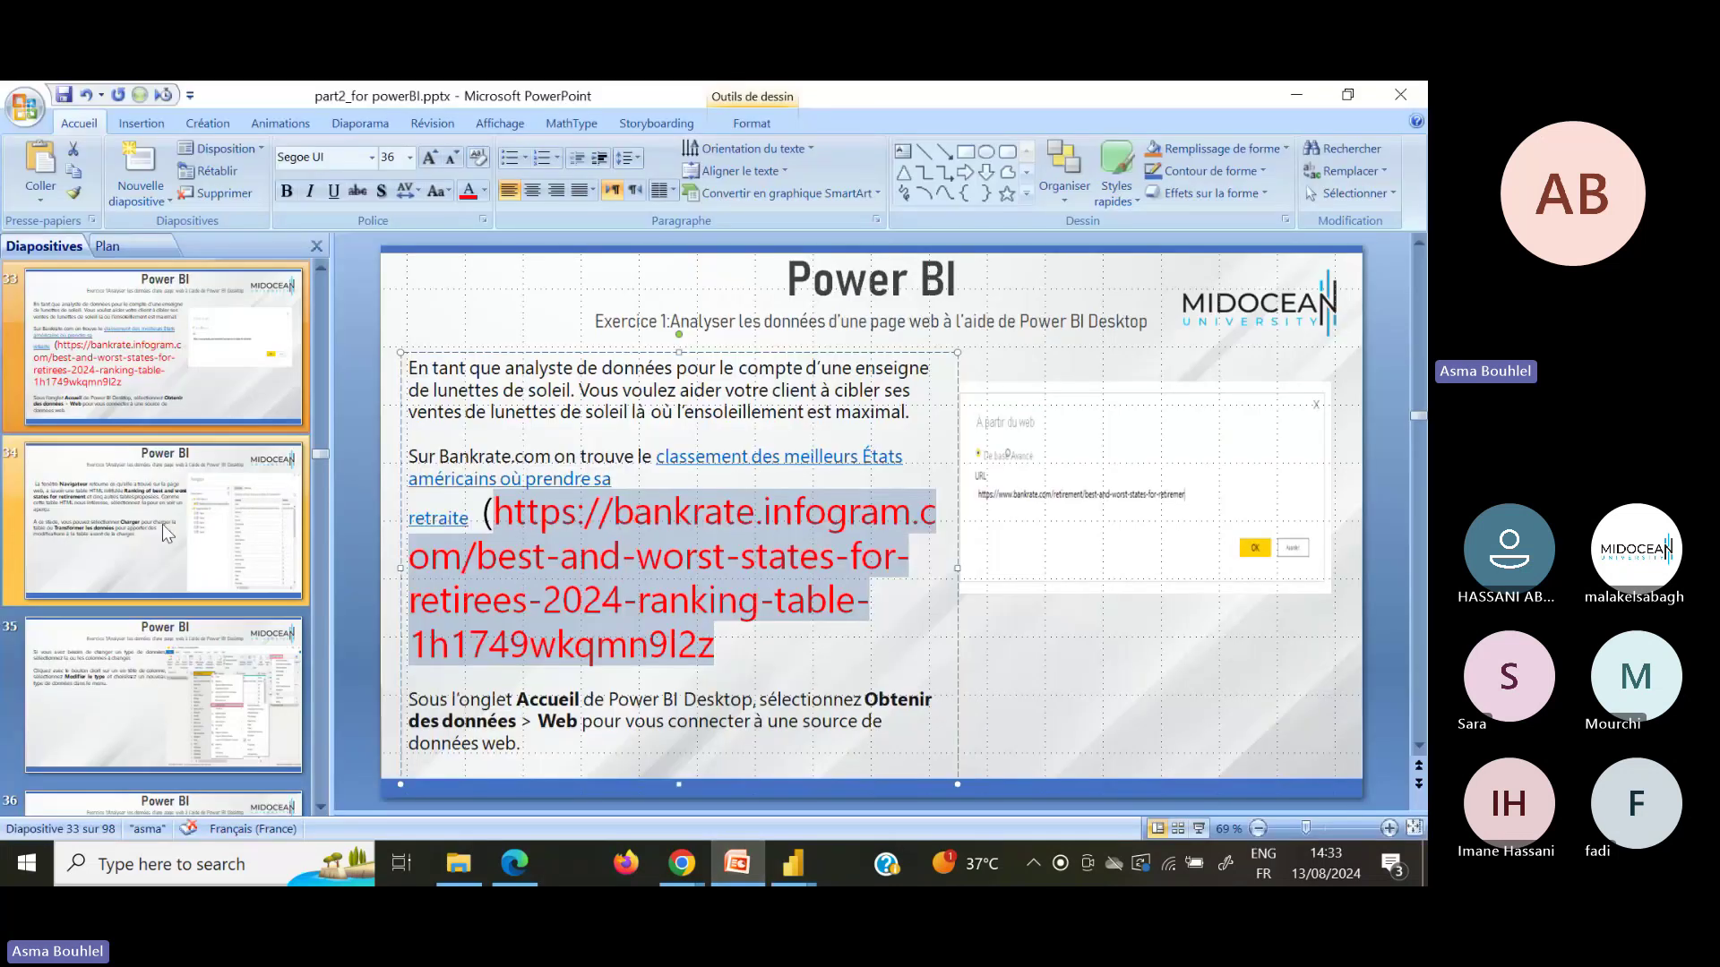
click(163, 524)
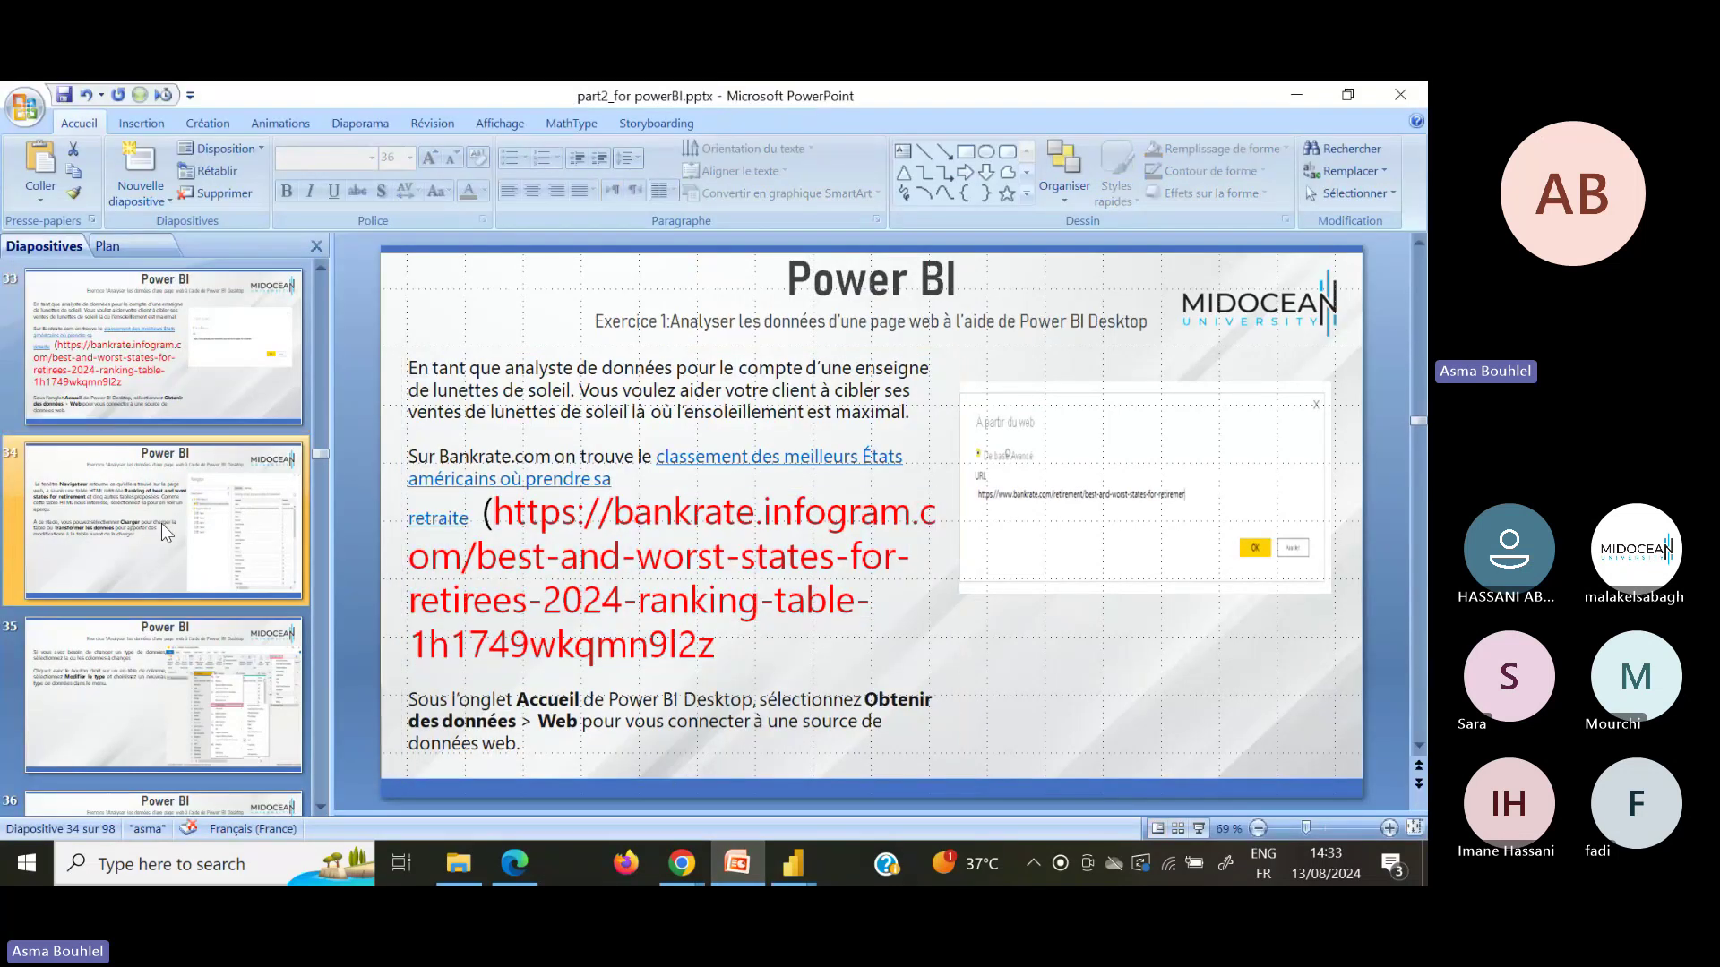
key(Down)
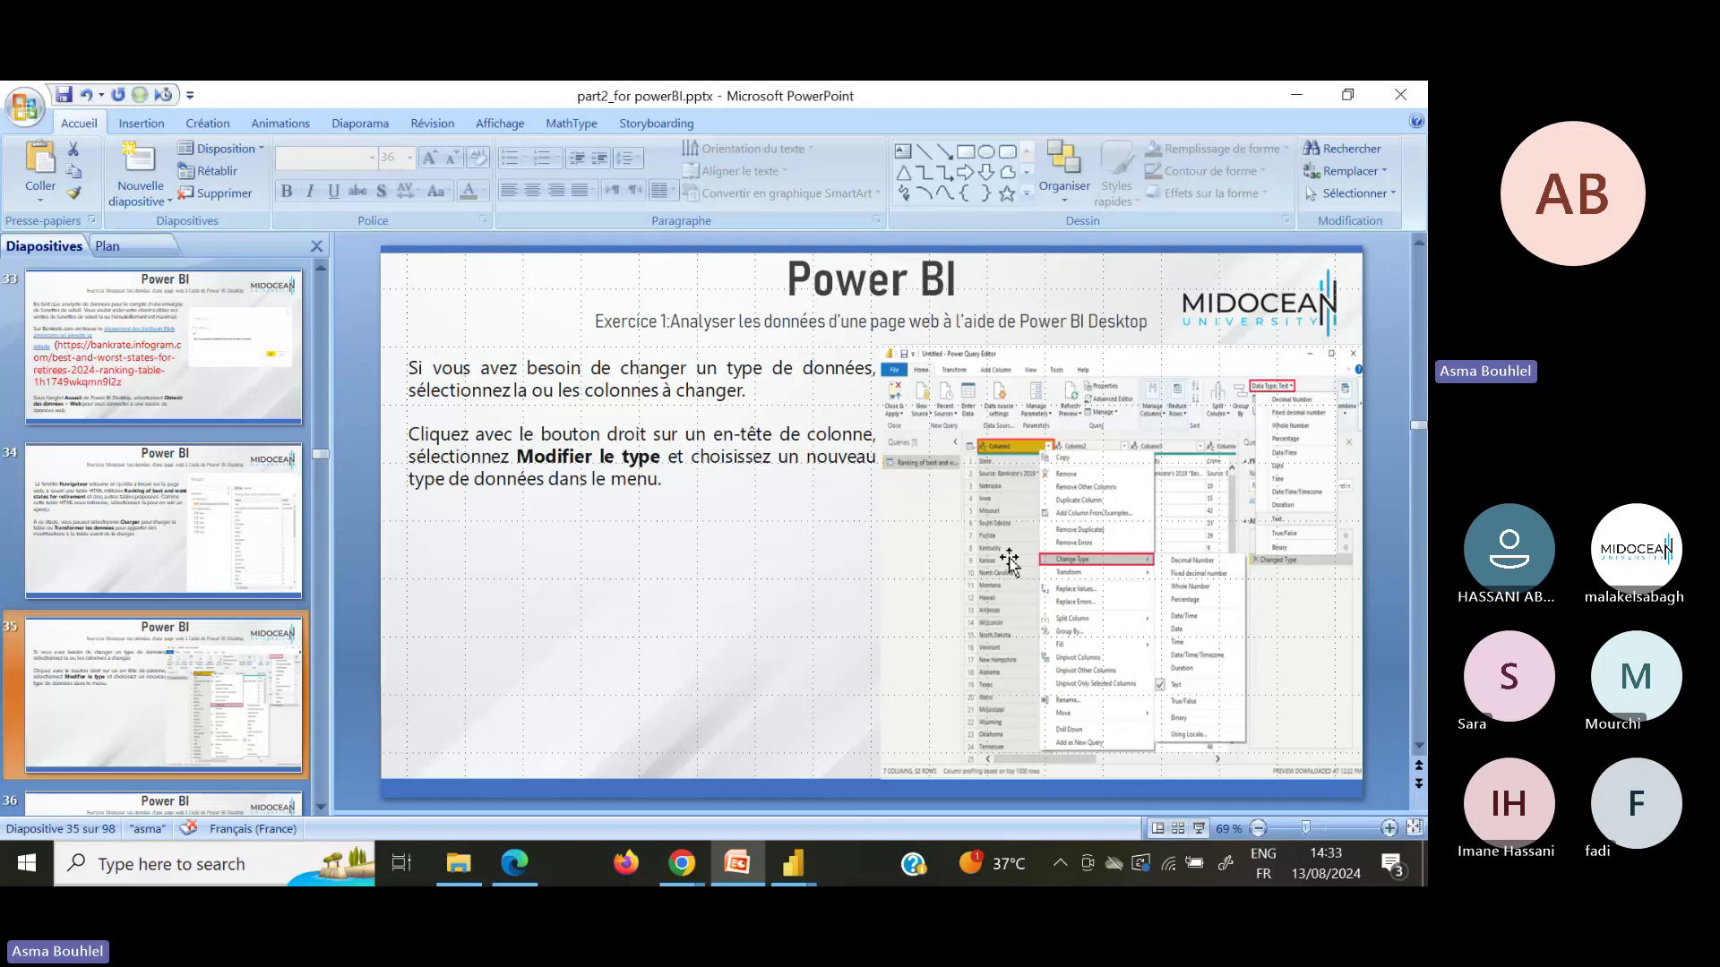
click(806, 865)
click(804, 864)
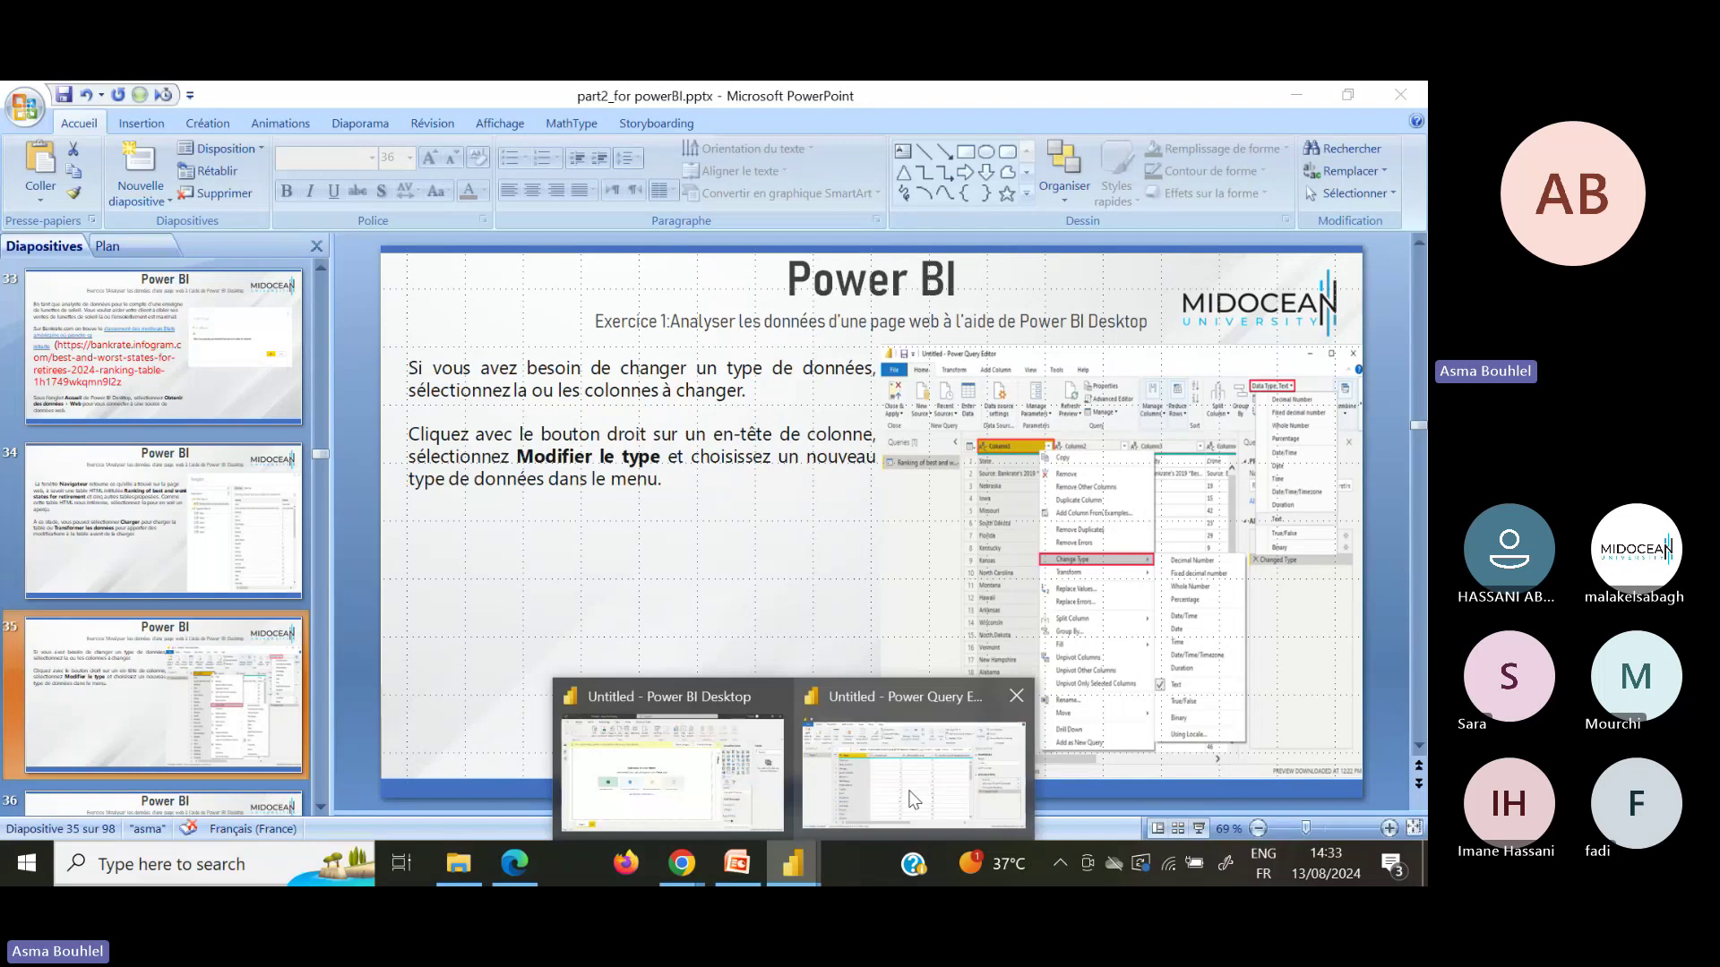
click(914, 800)
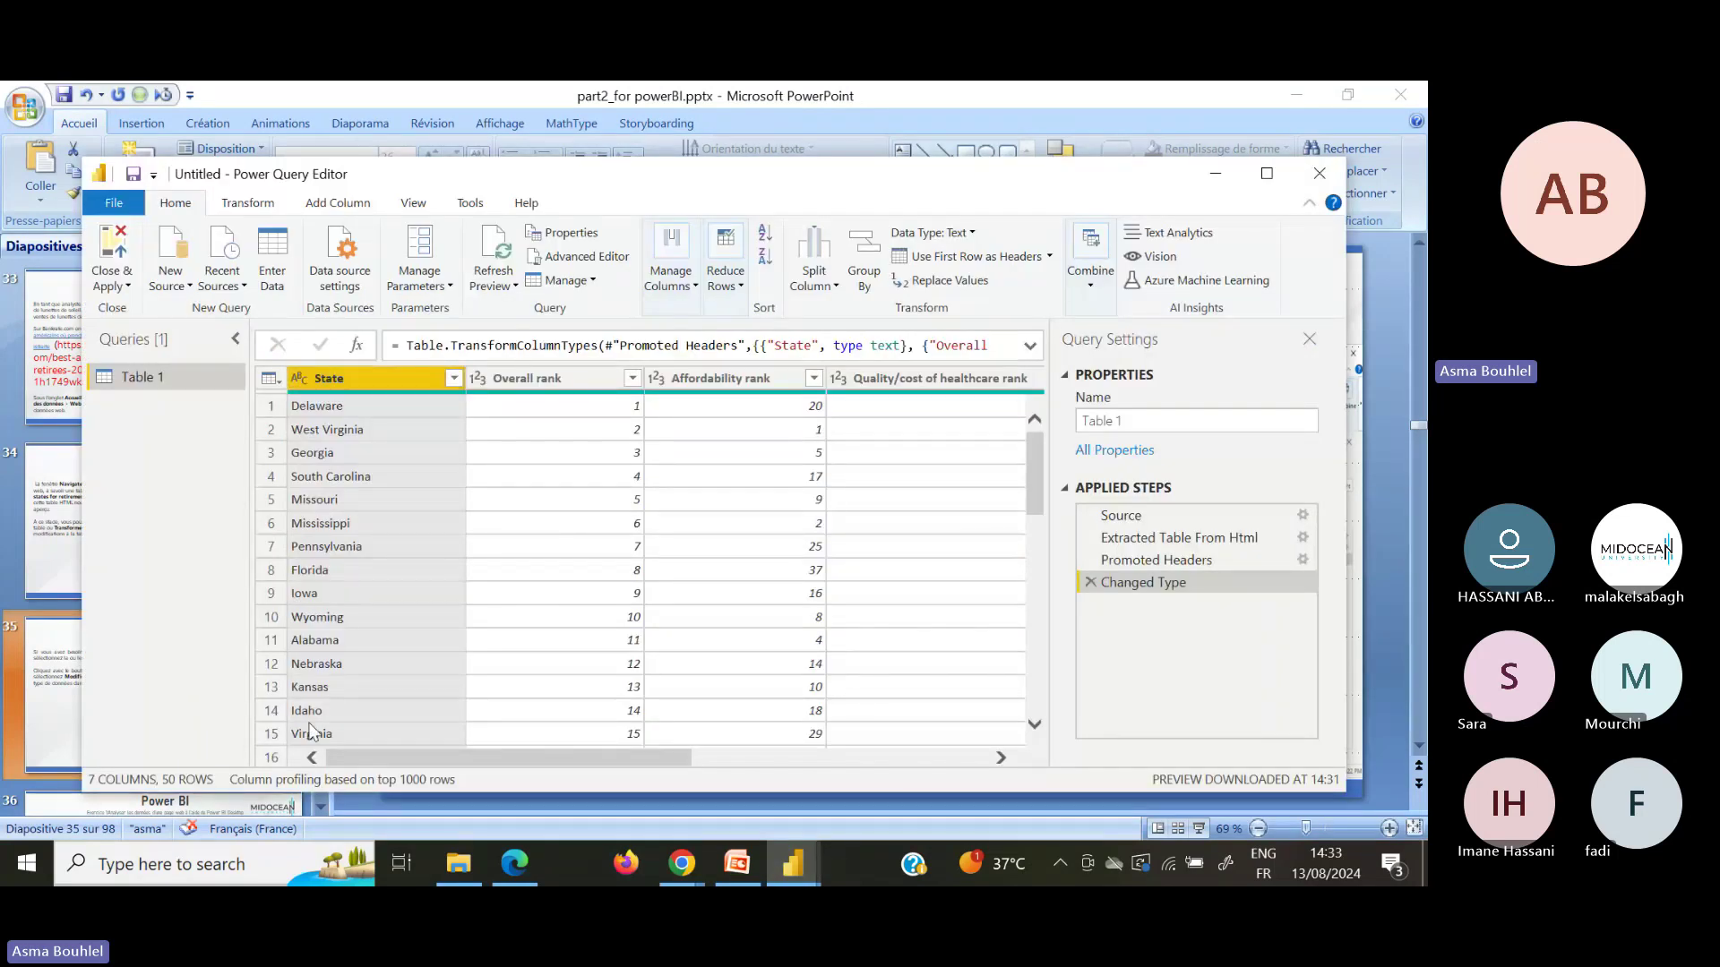
Step: Change the State column's data type to Decimal Number, replacing the current conversion
click(299, 379)
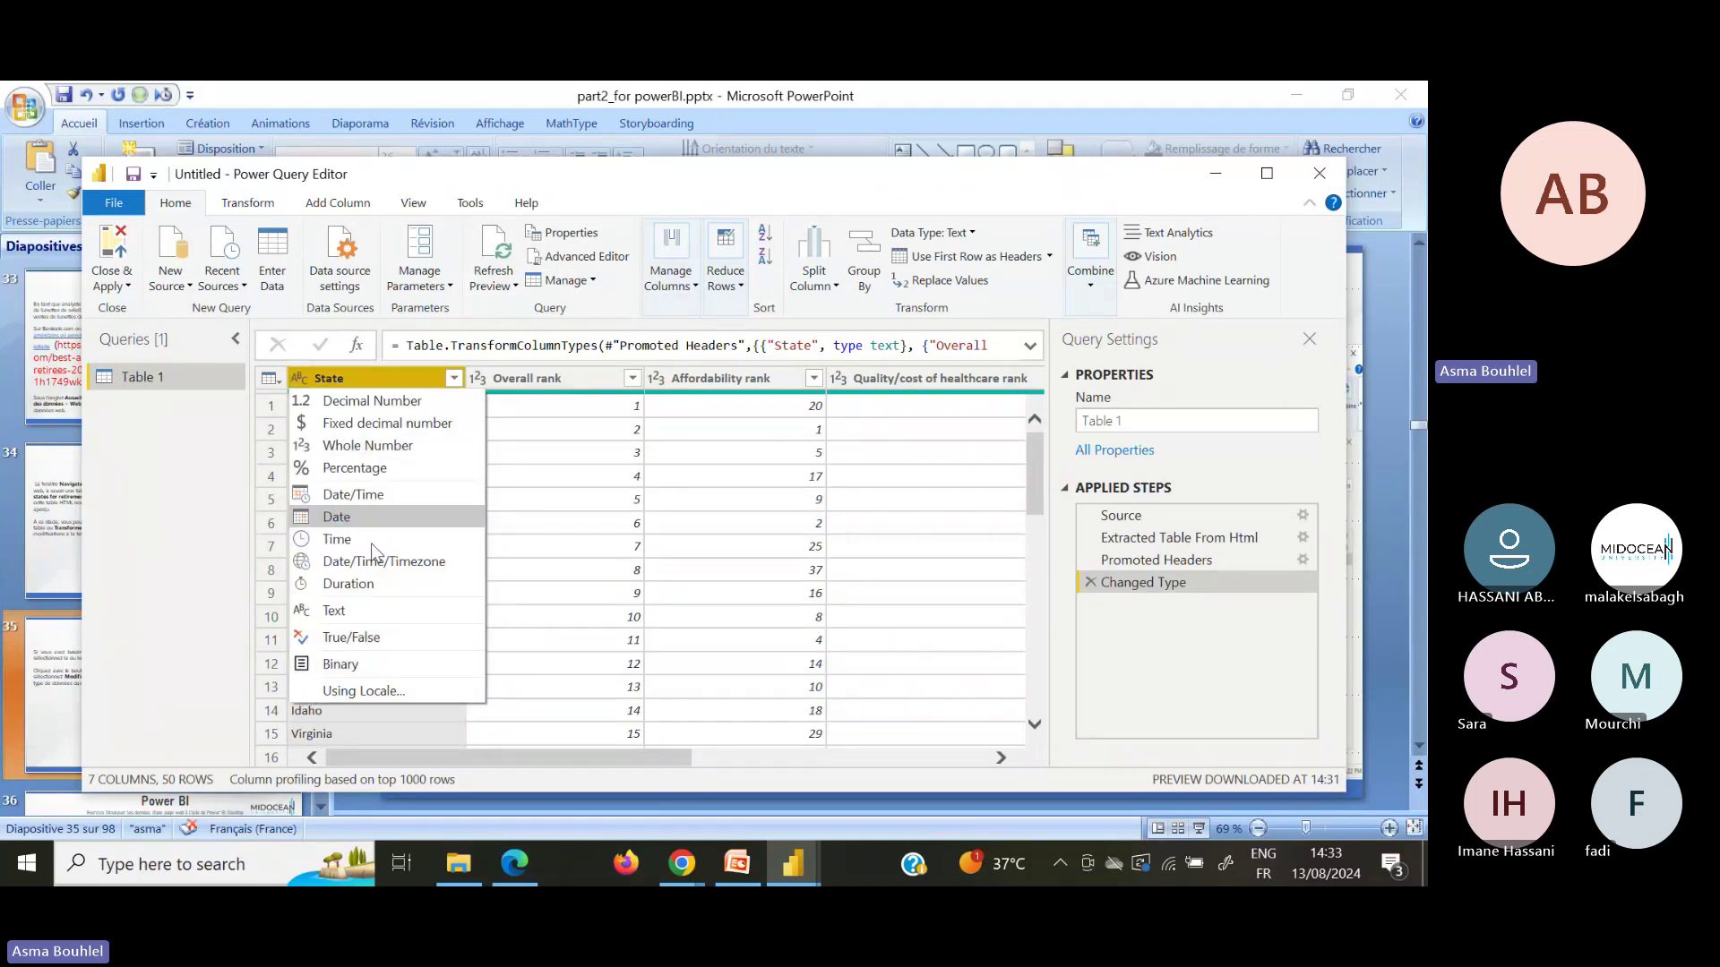
click(300, 379)
click(299, 379)
click(300, 380)
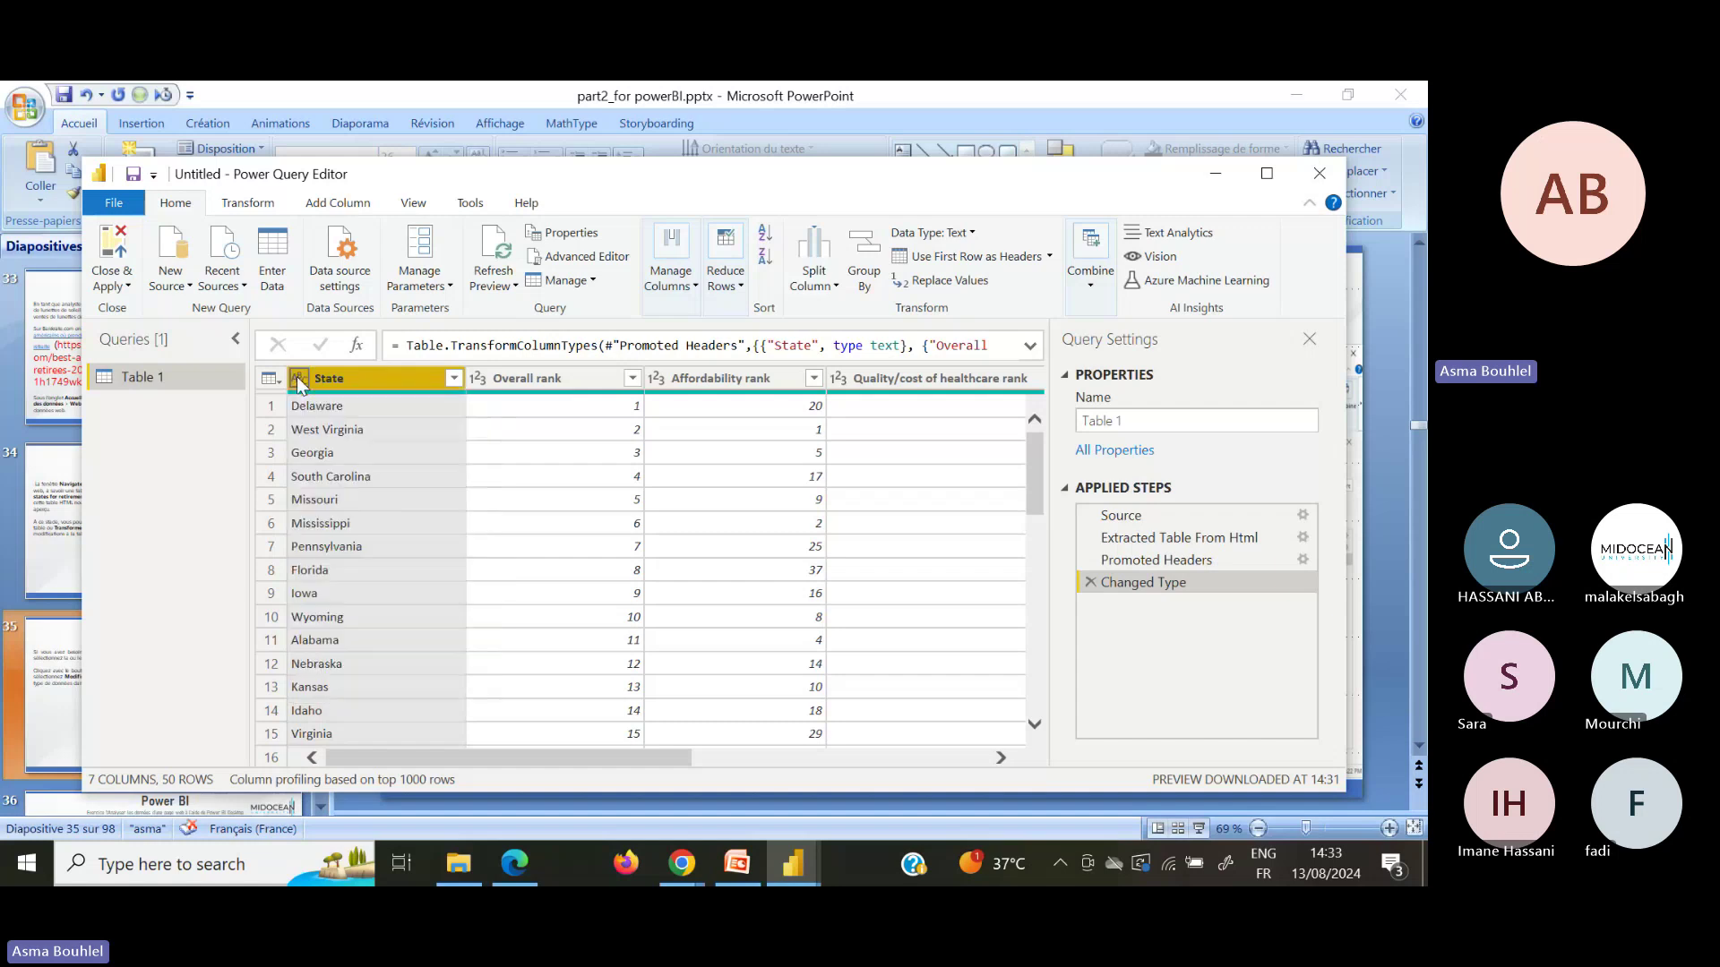
click(299, 380)
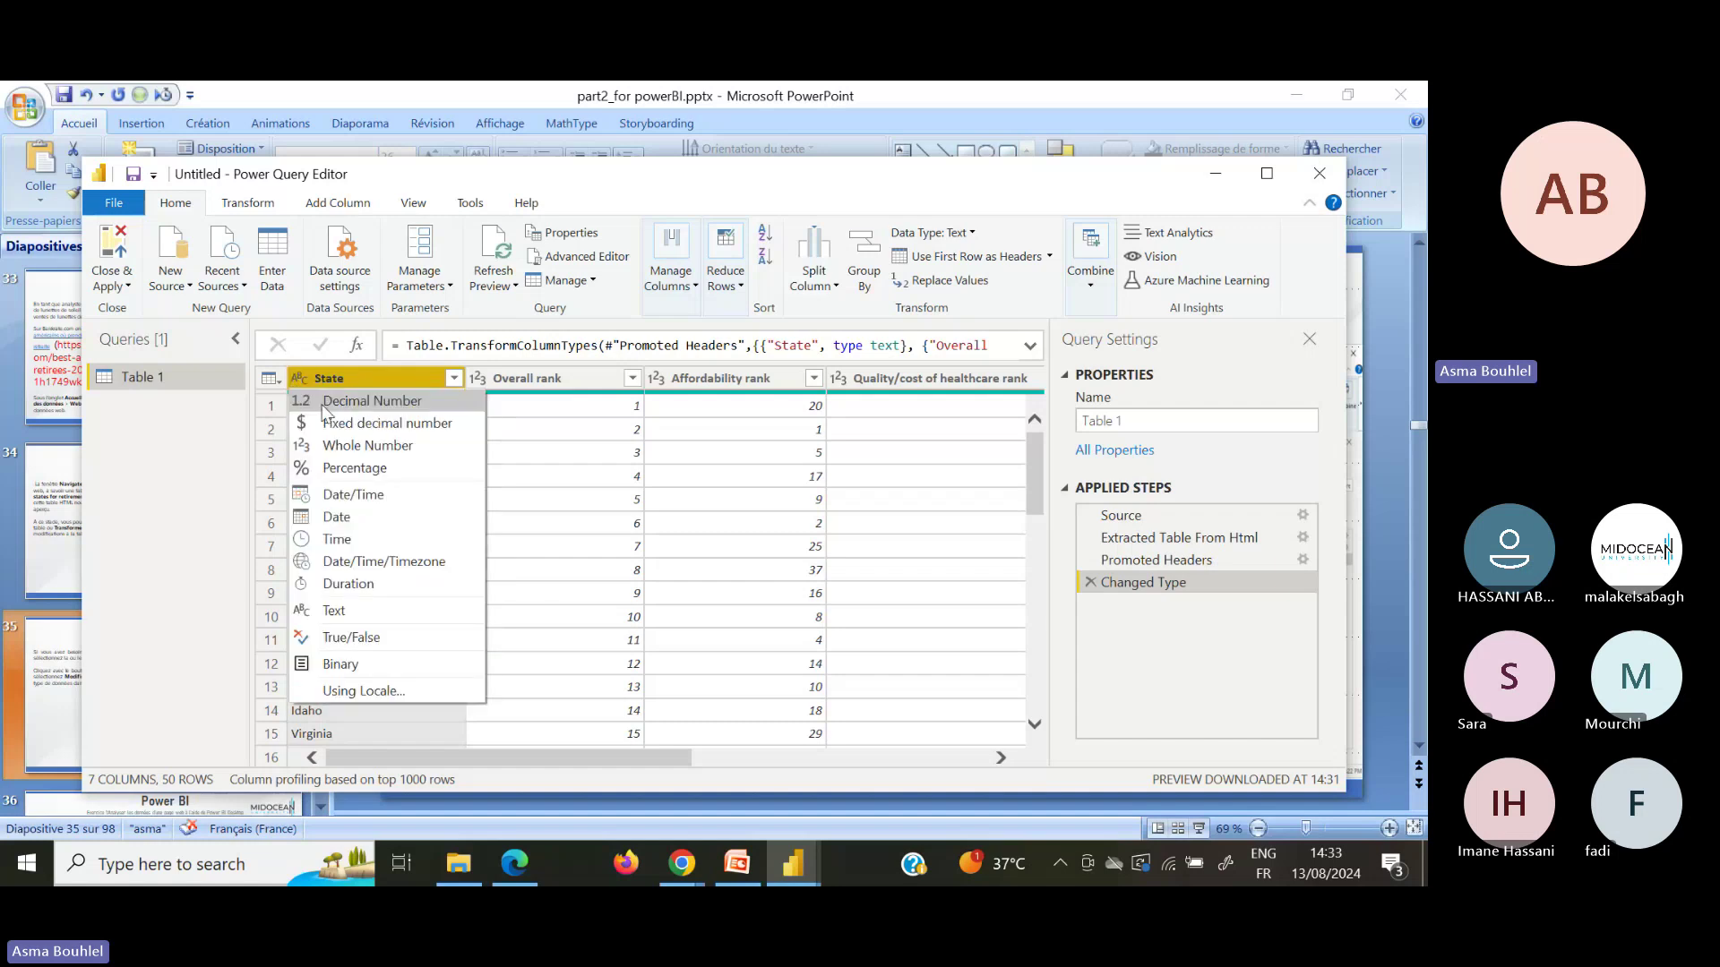
click(323, 408)
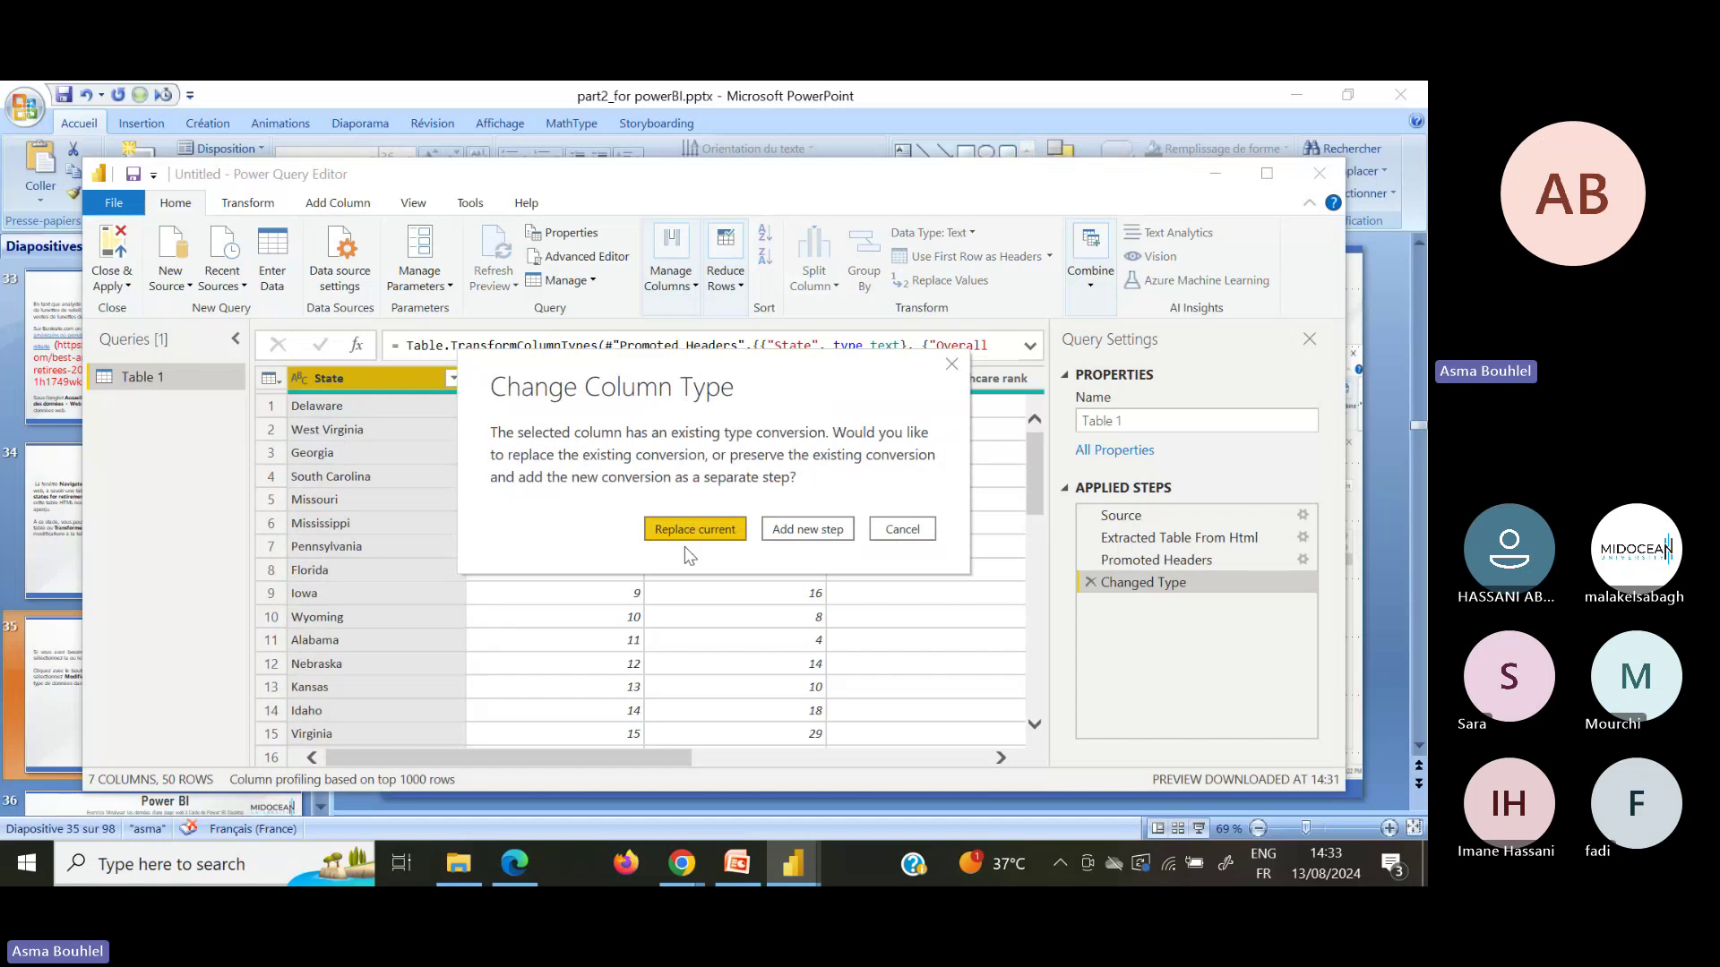
click(691, 530)
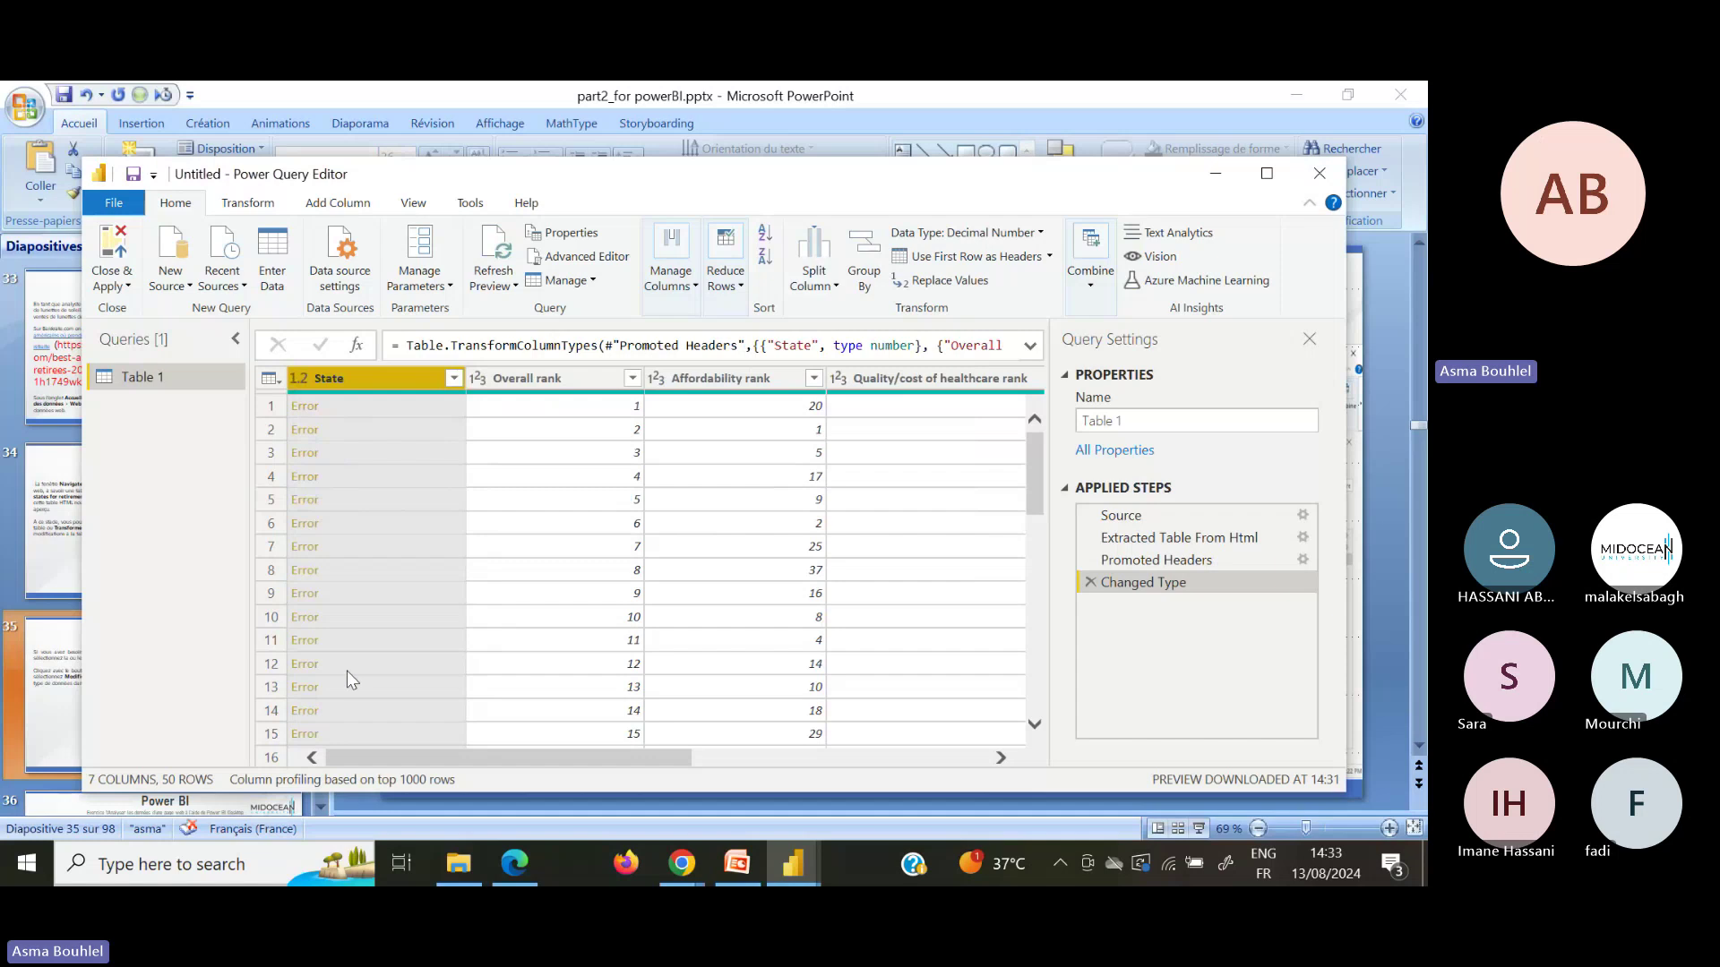
Step: Set the State column's data type back to Text, replacing the current conversion
click(298, 378)
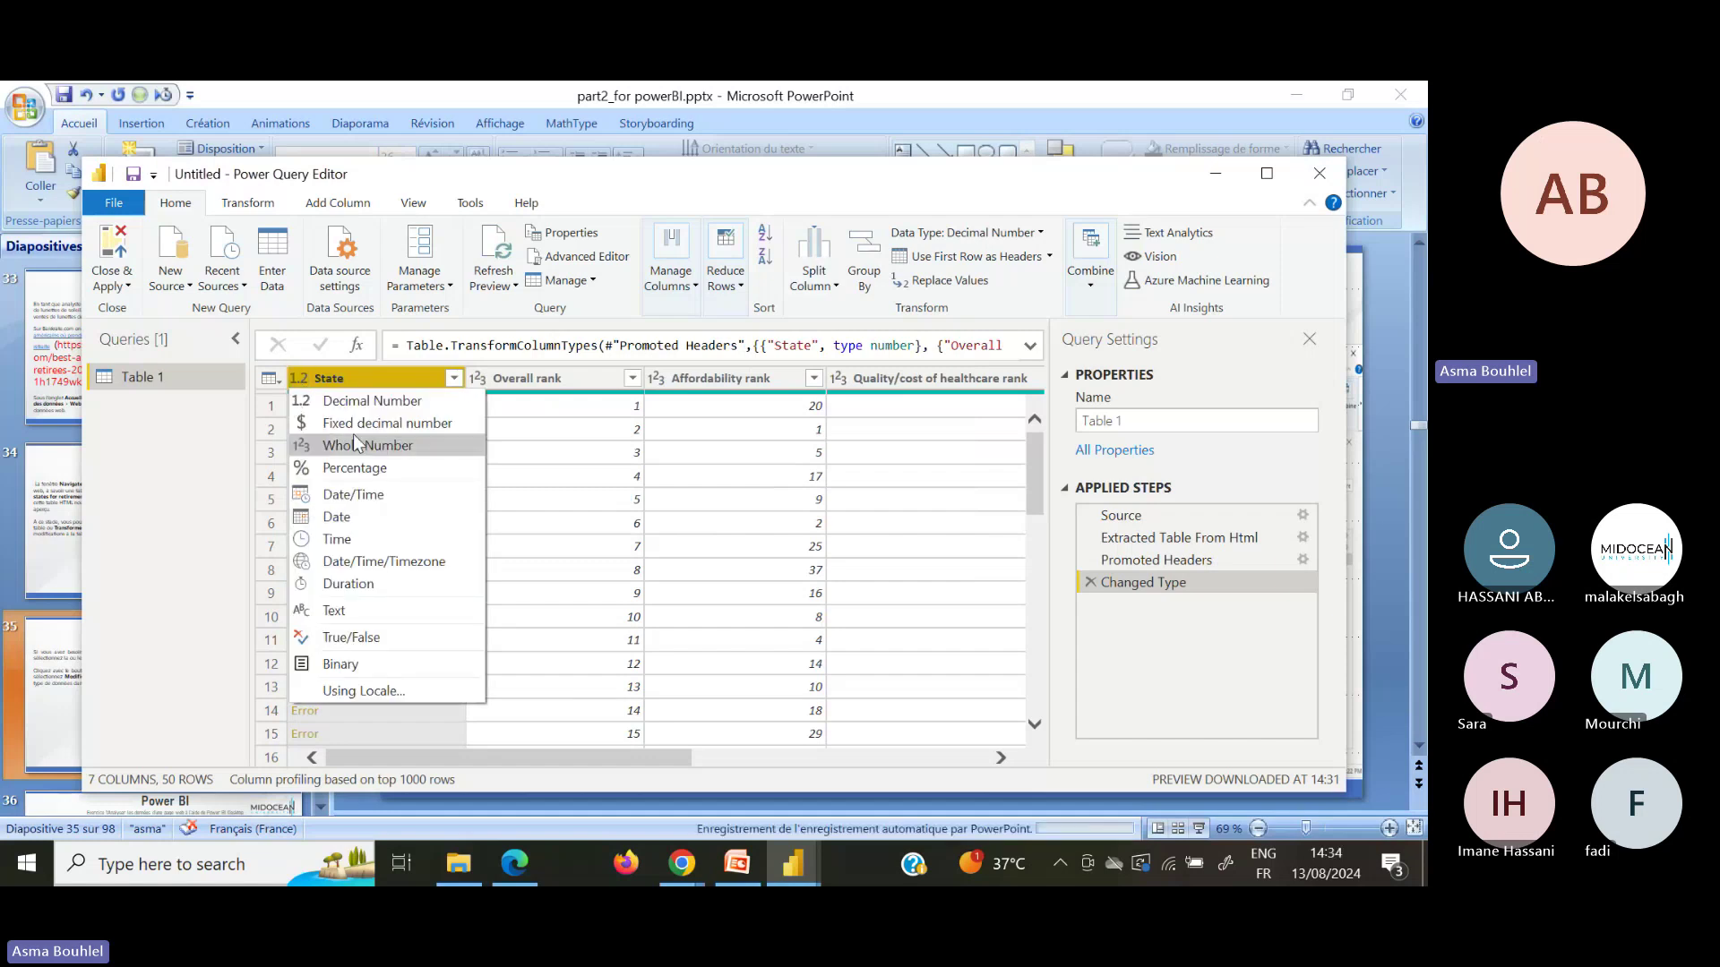
click(378, 611)
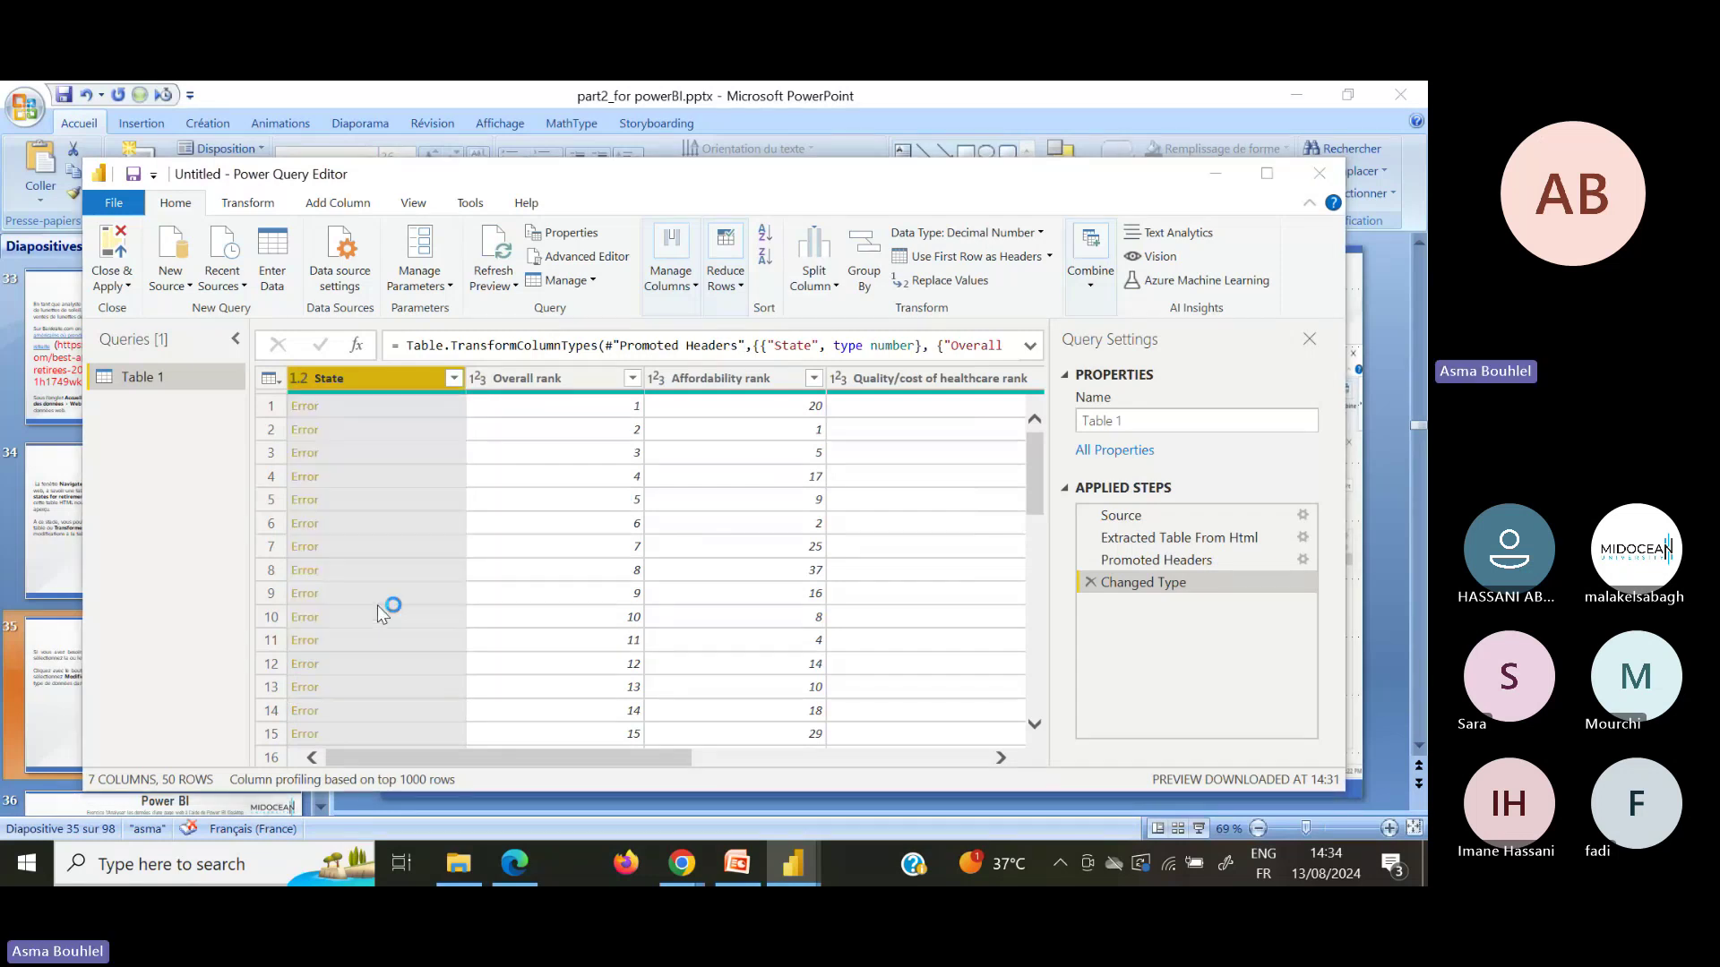
click(704, 532)
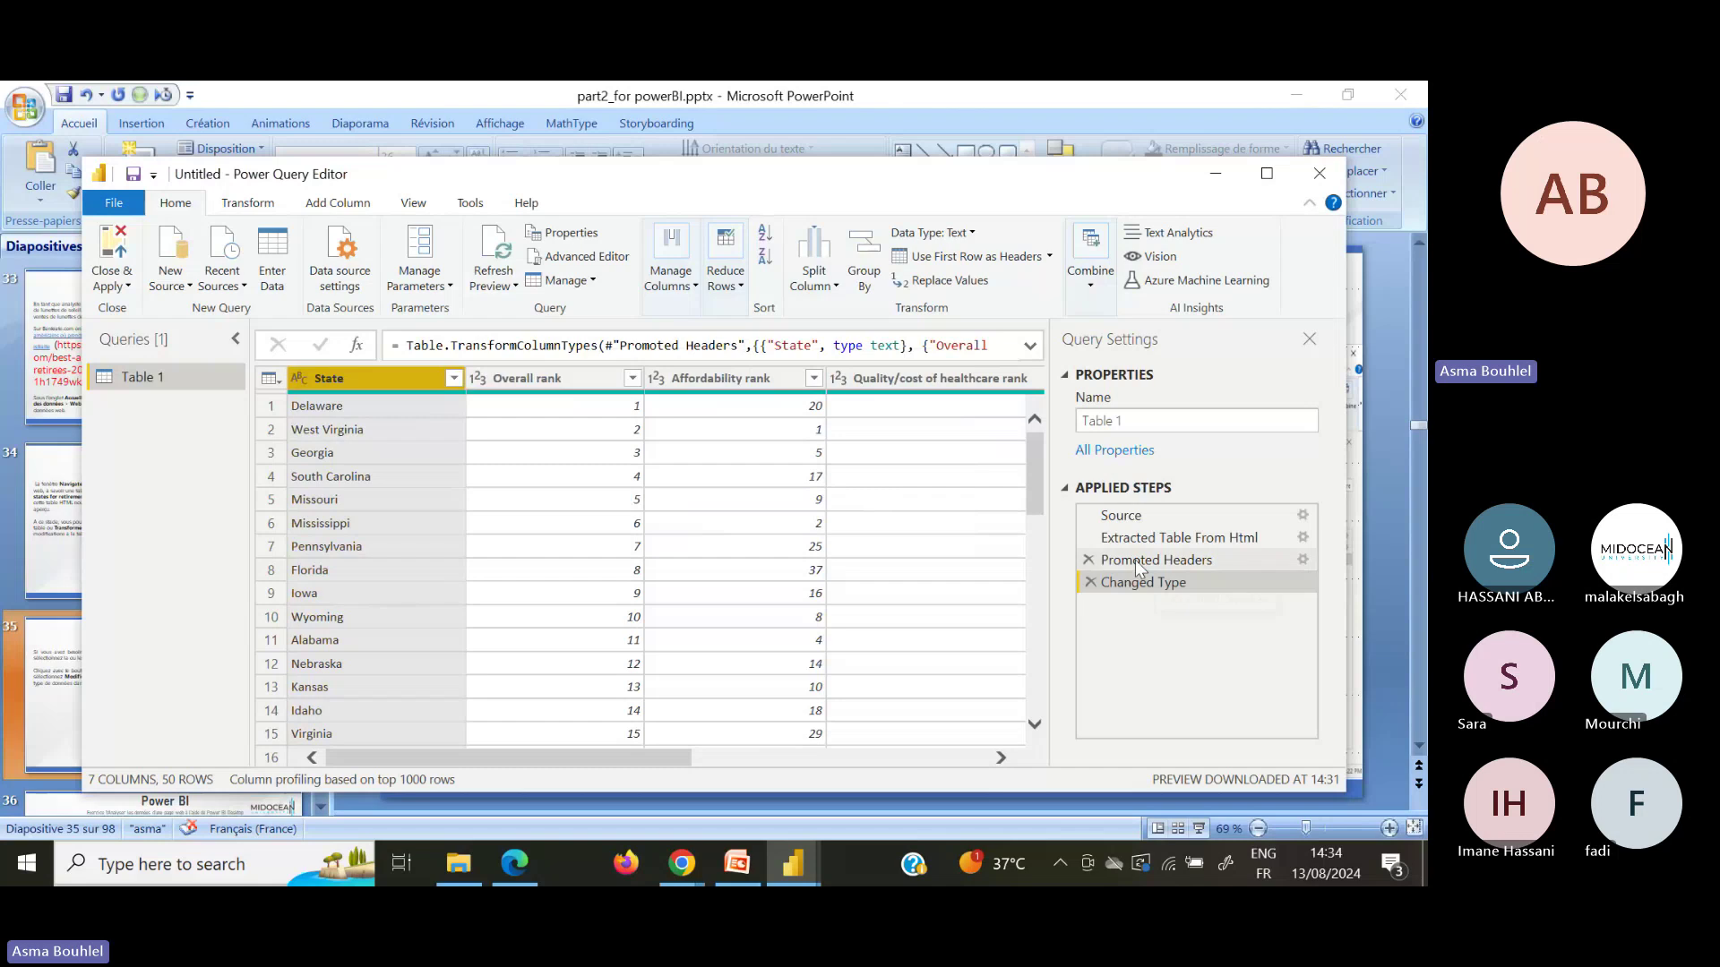
Step: Delete the Changed Type step from the applied steps of the Table 1 query
click(1090, 582)
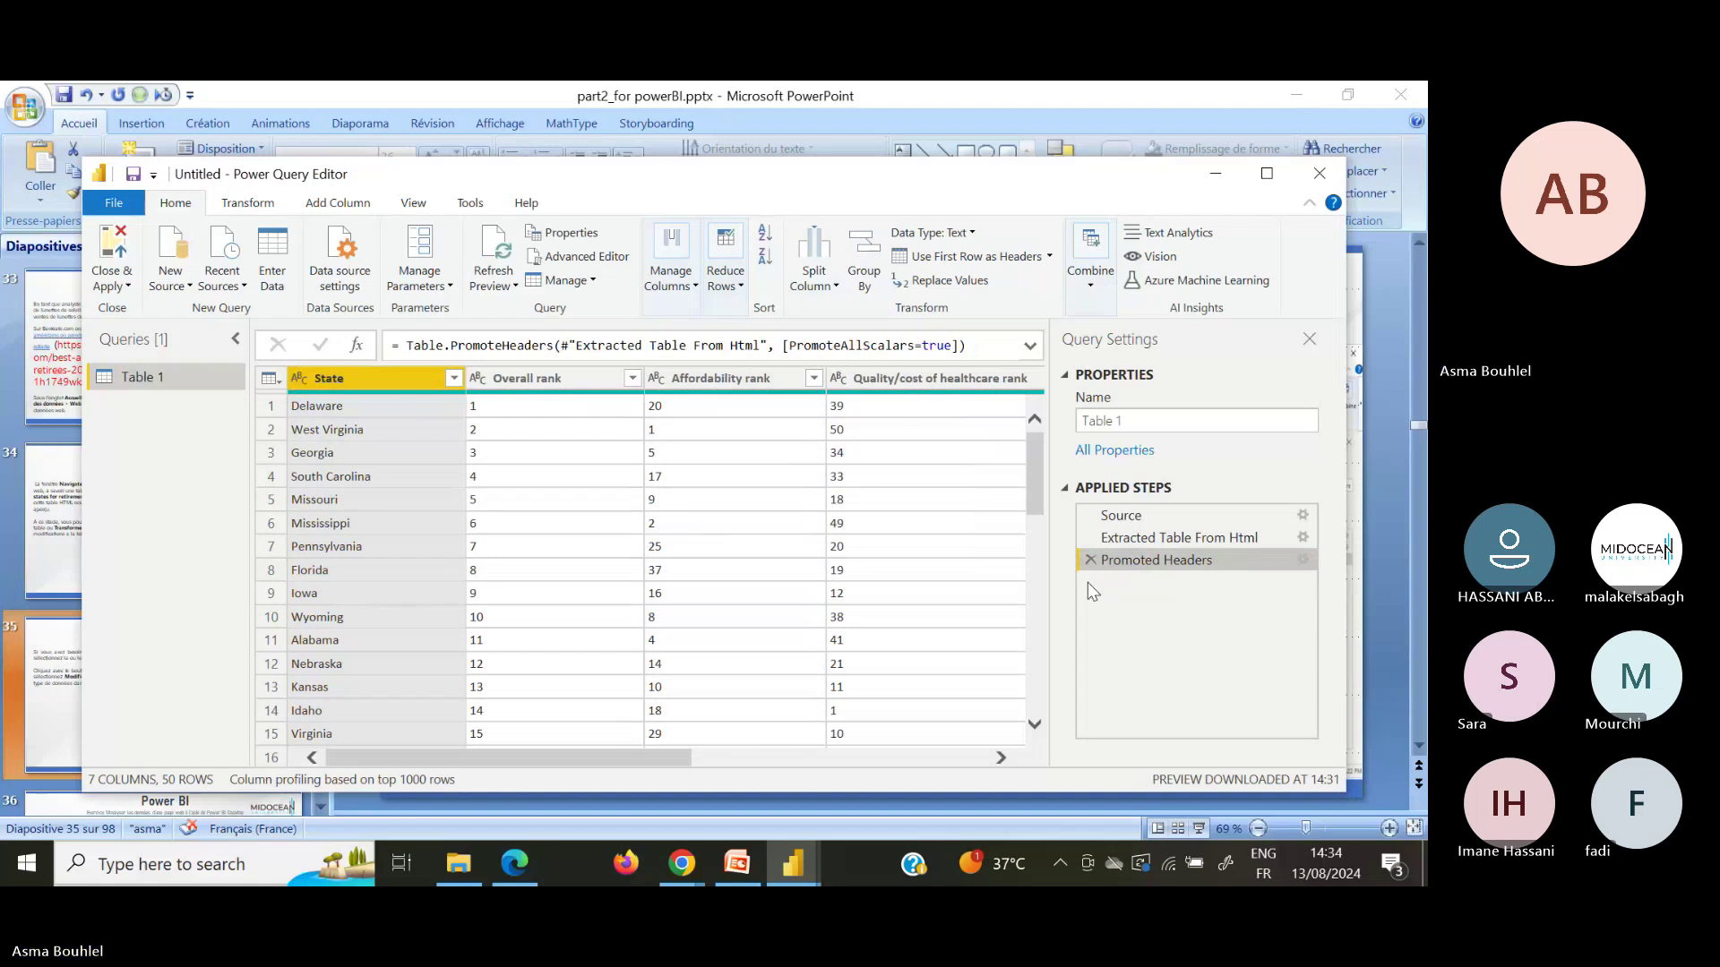
mouse_move(746, 884)
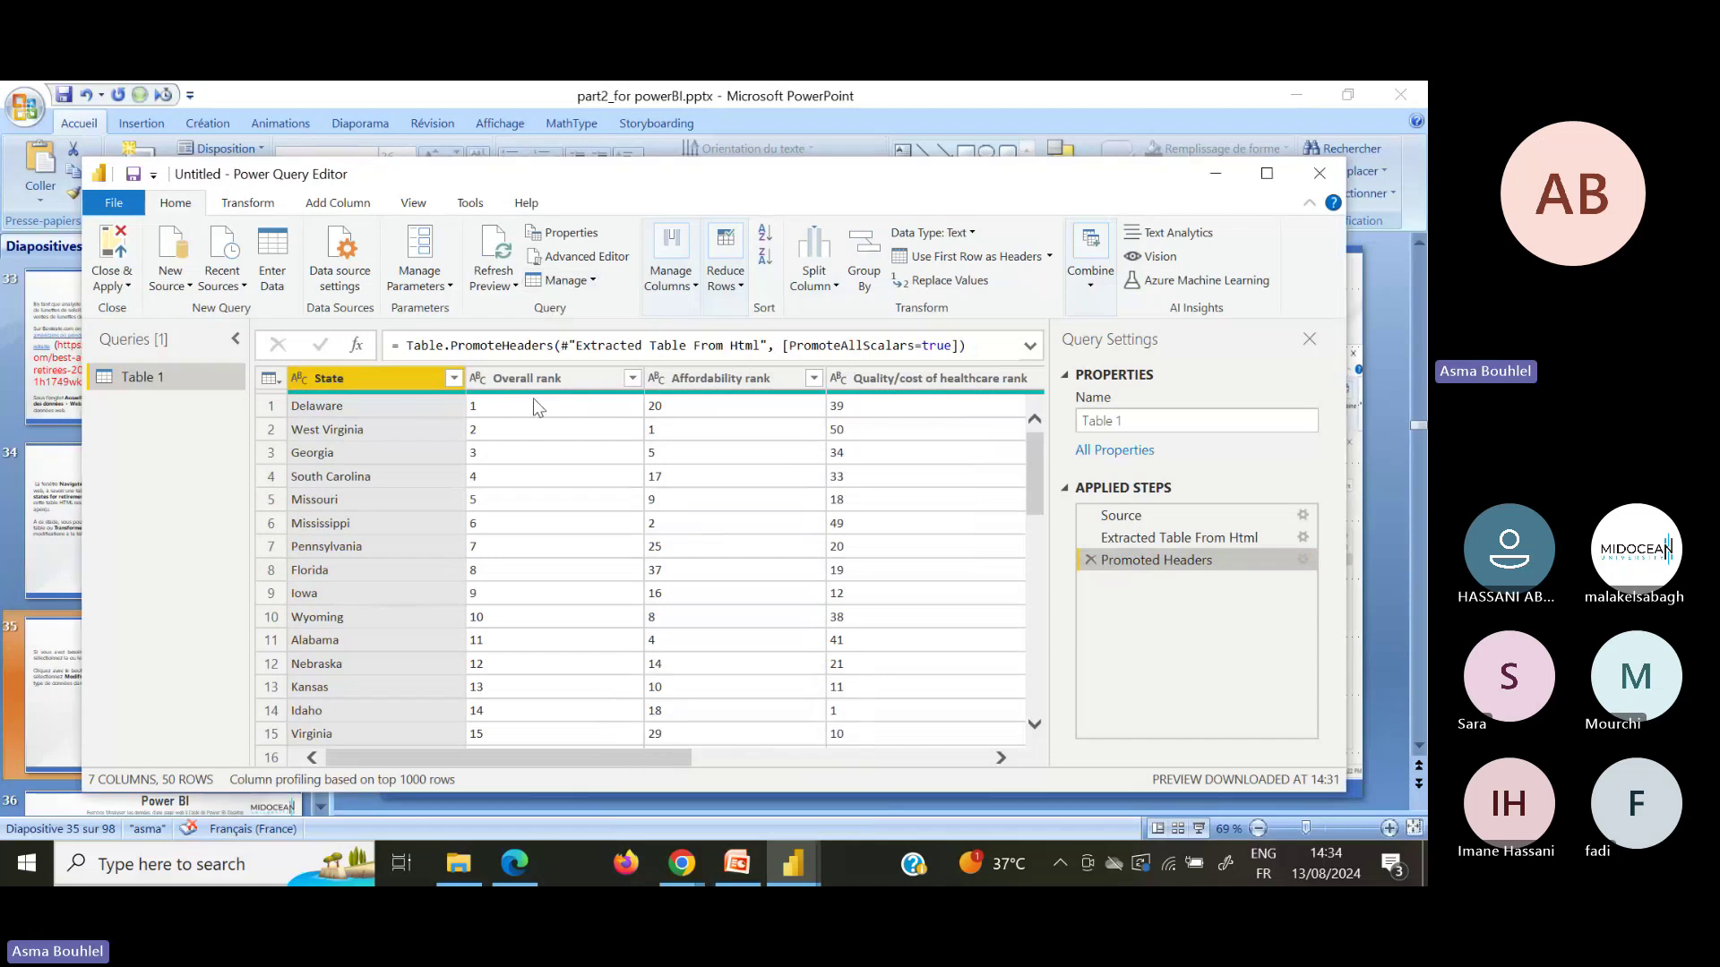
Step: Change the data type of the Overall rank and Affordability rank columns to Whole Number
click(478, 380)
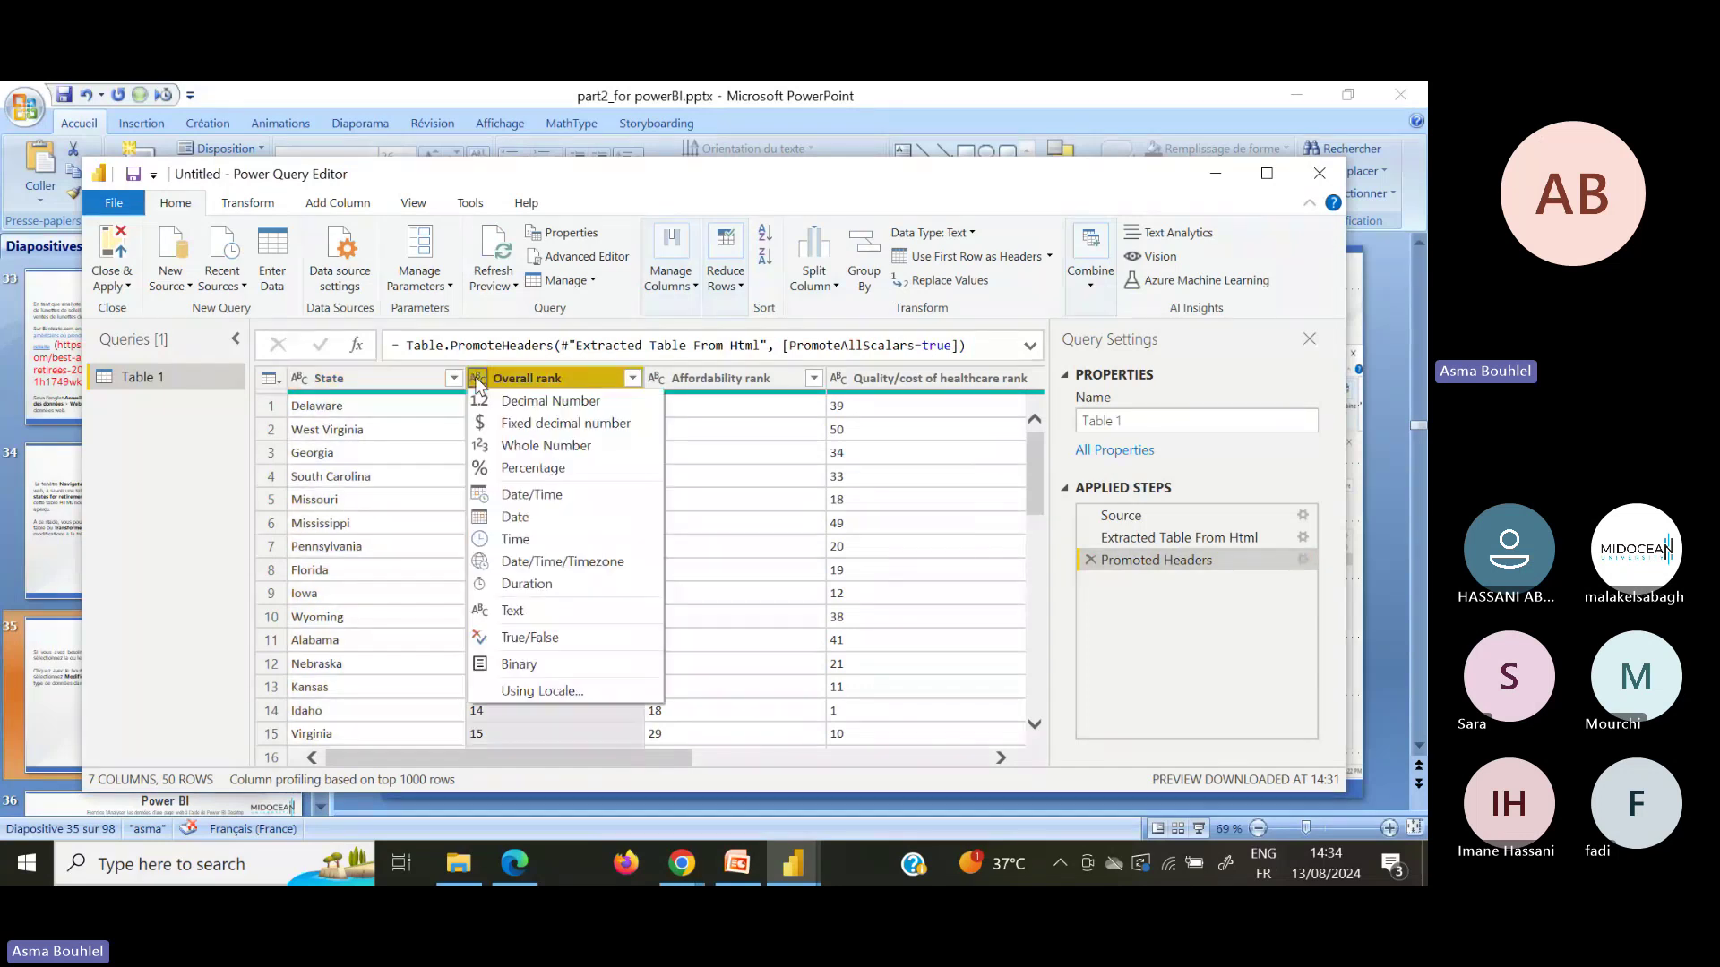
click(504, 445)
click(656, 380)
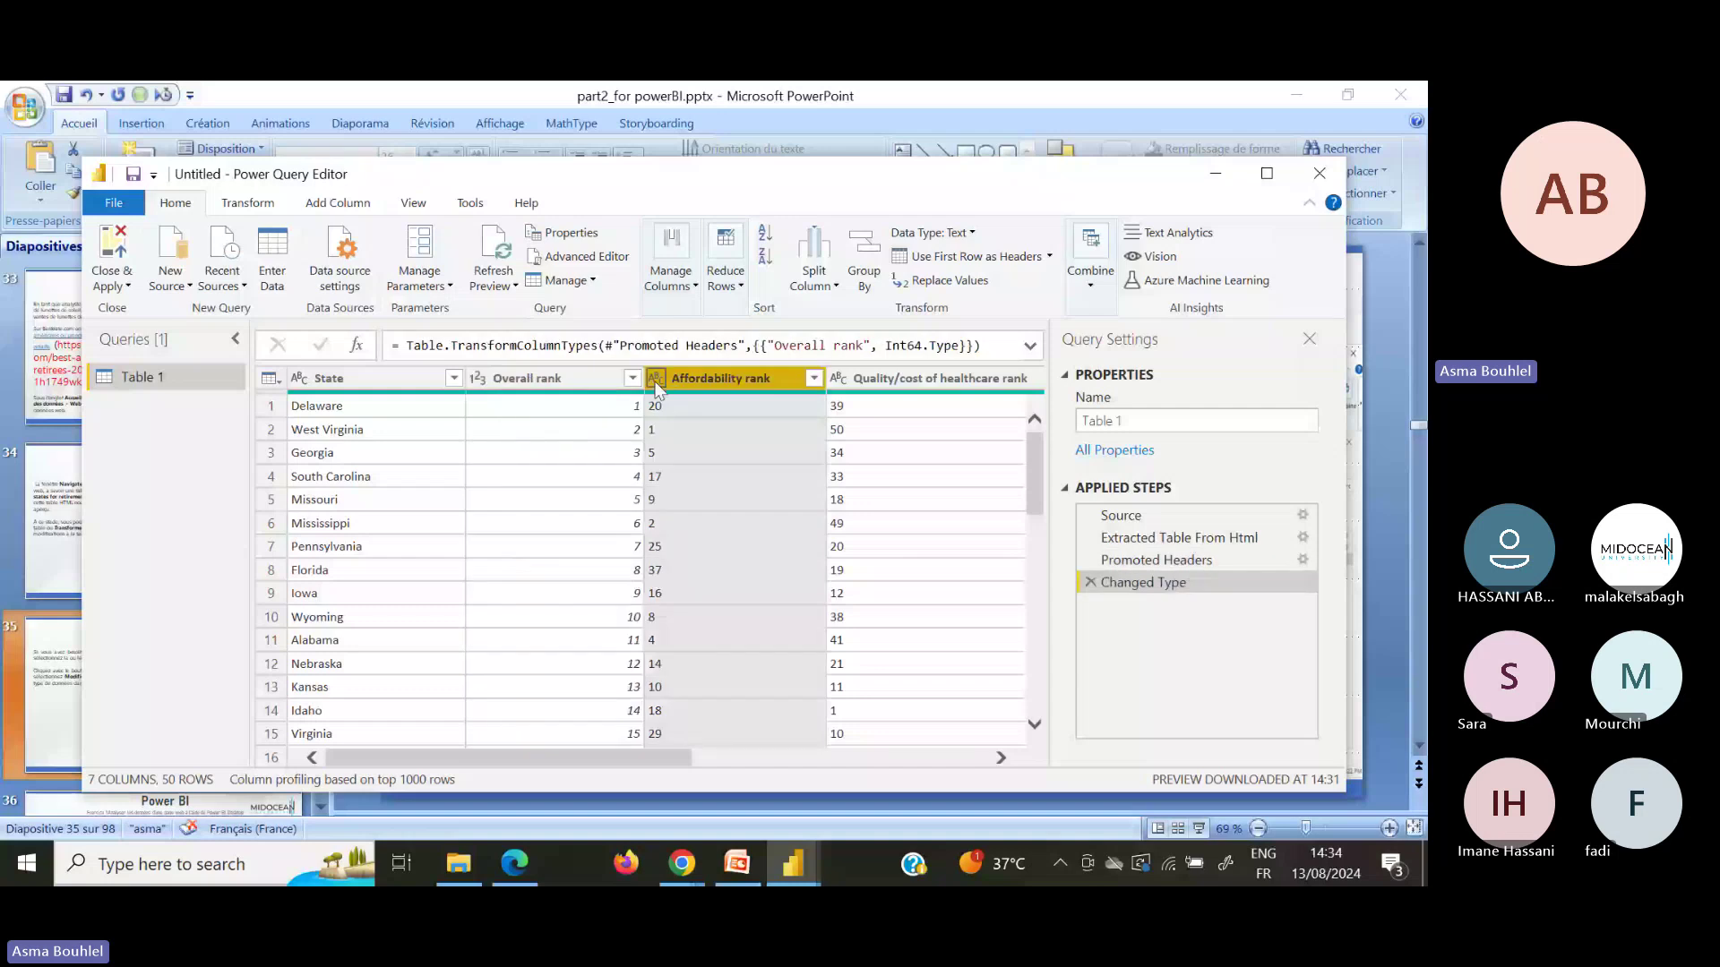
click(656, 380)
click(684, 445)
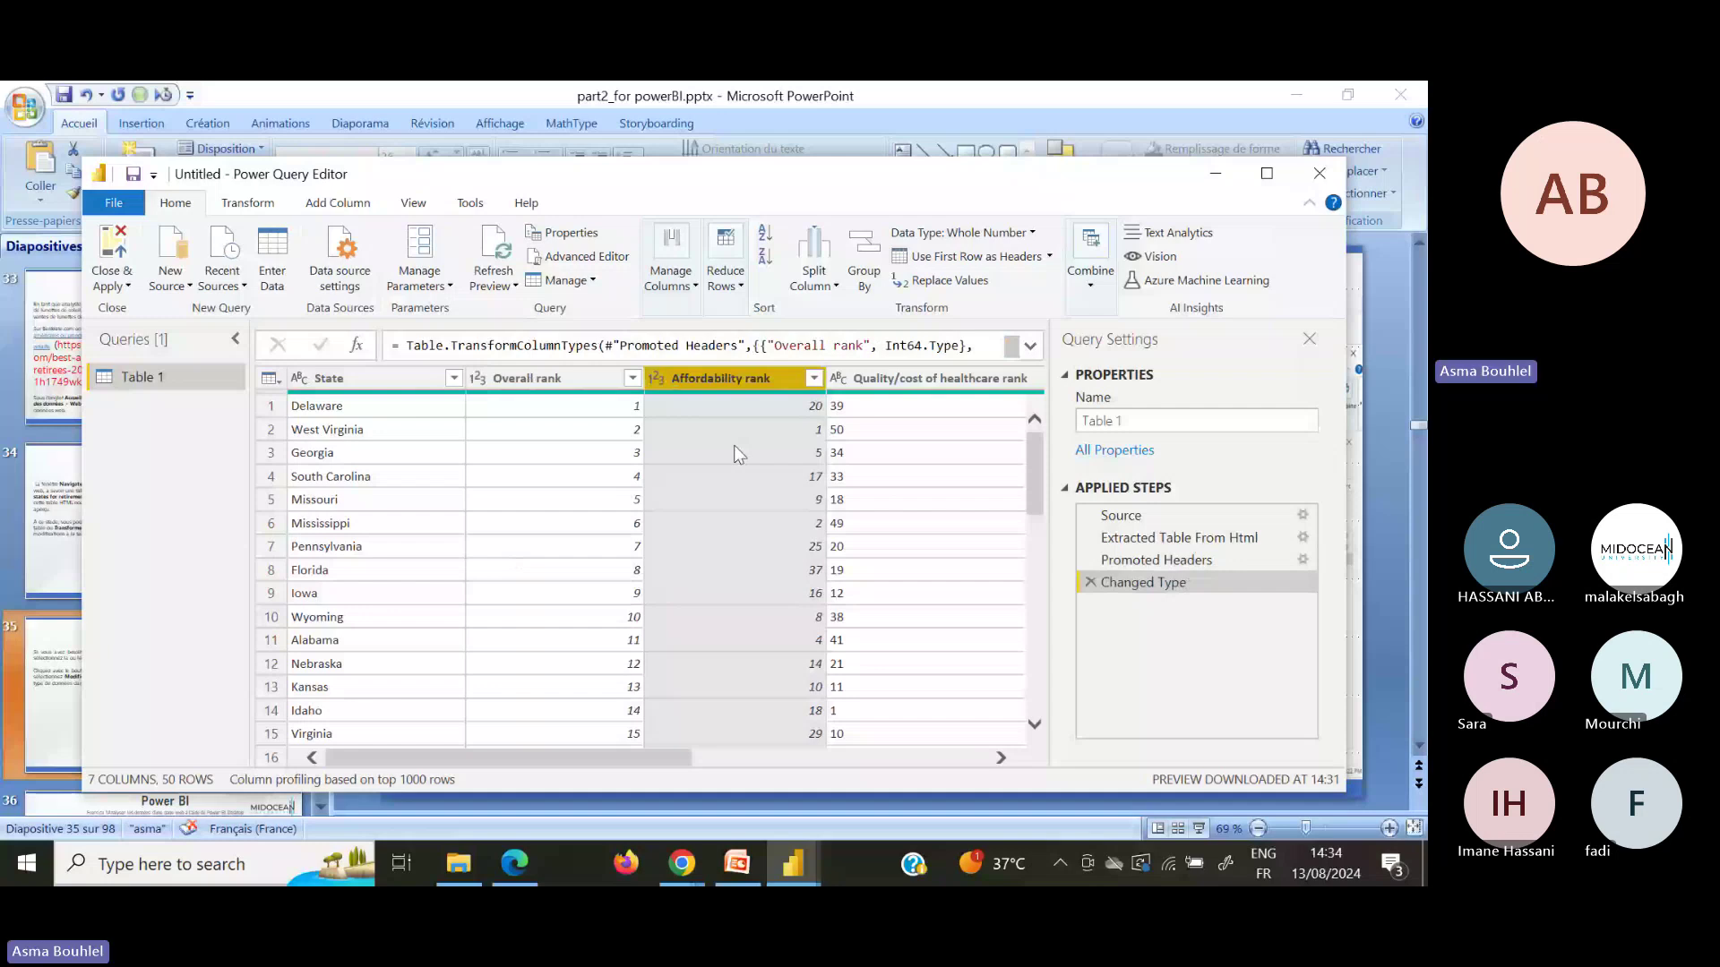
Step: Change the data type of the Quality/cost of healthcare rank, Well-being rank and Weather rank columns to Whole Number
key(Right)
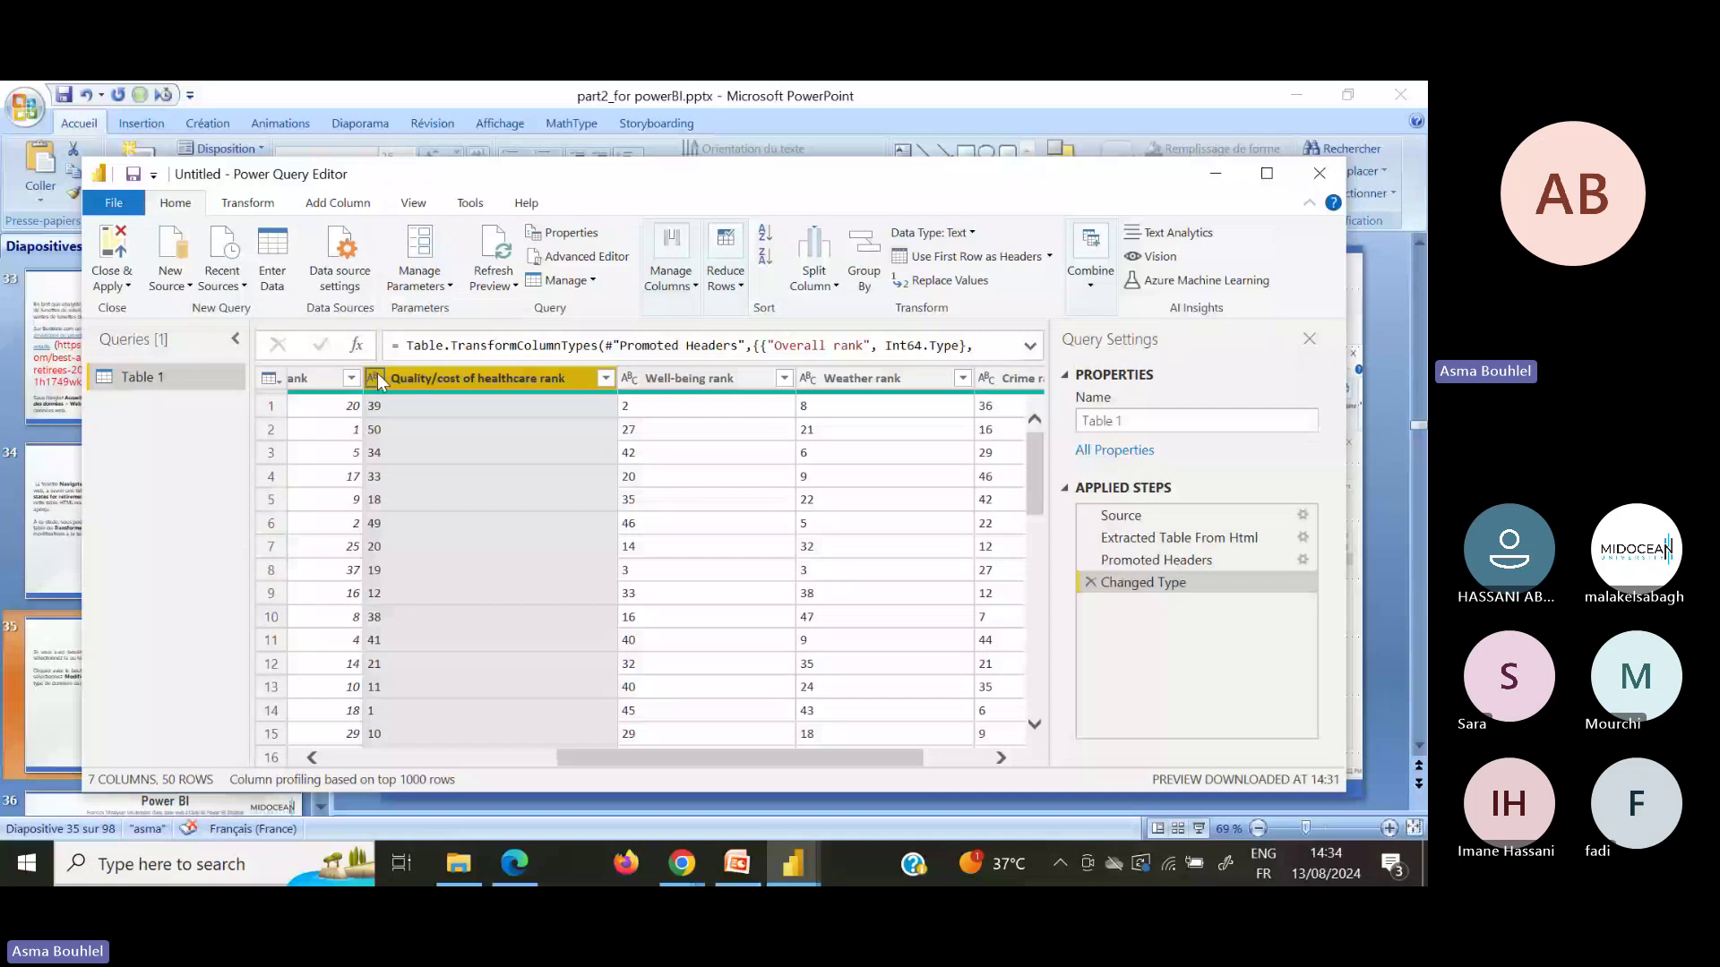
click(375, 378)
click(442, 445)
click(630, 378)
click(699, 445)
click(808, 378)
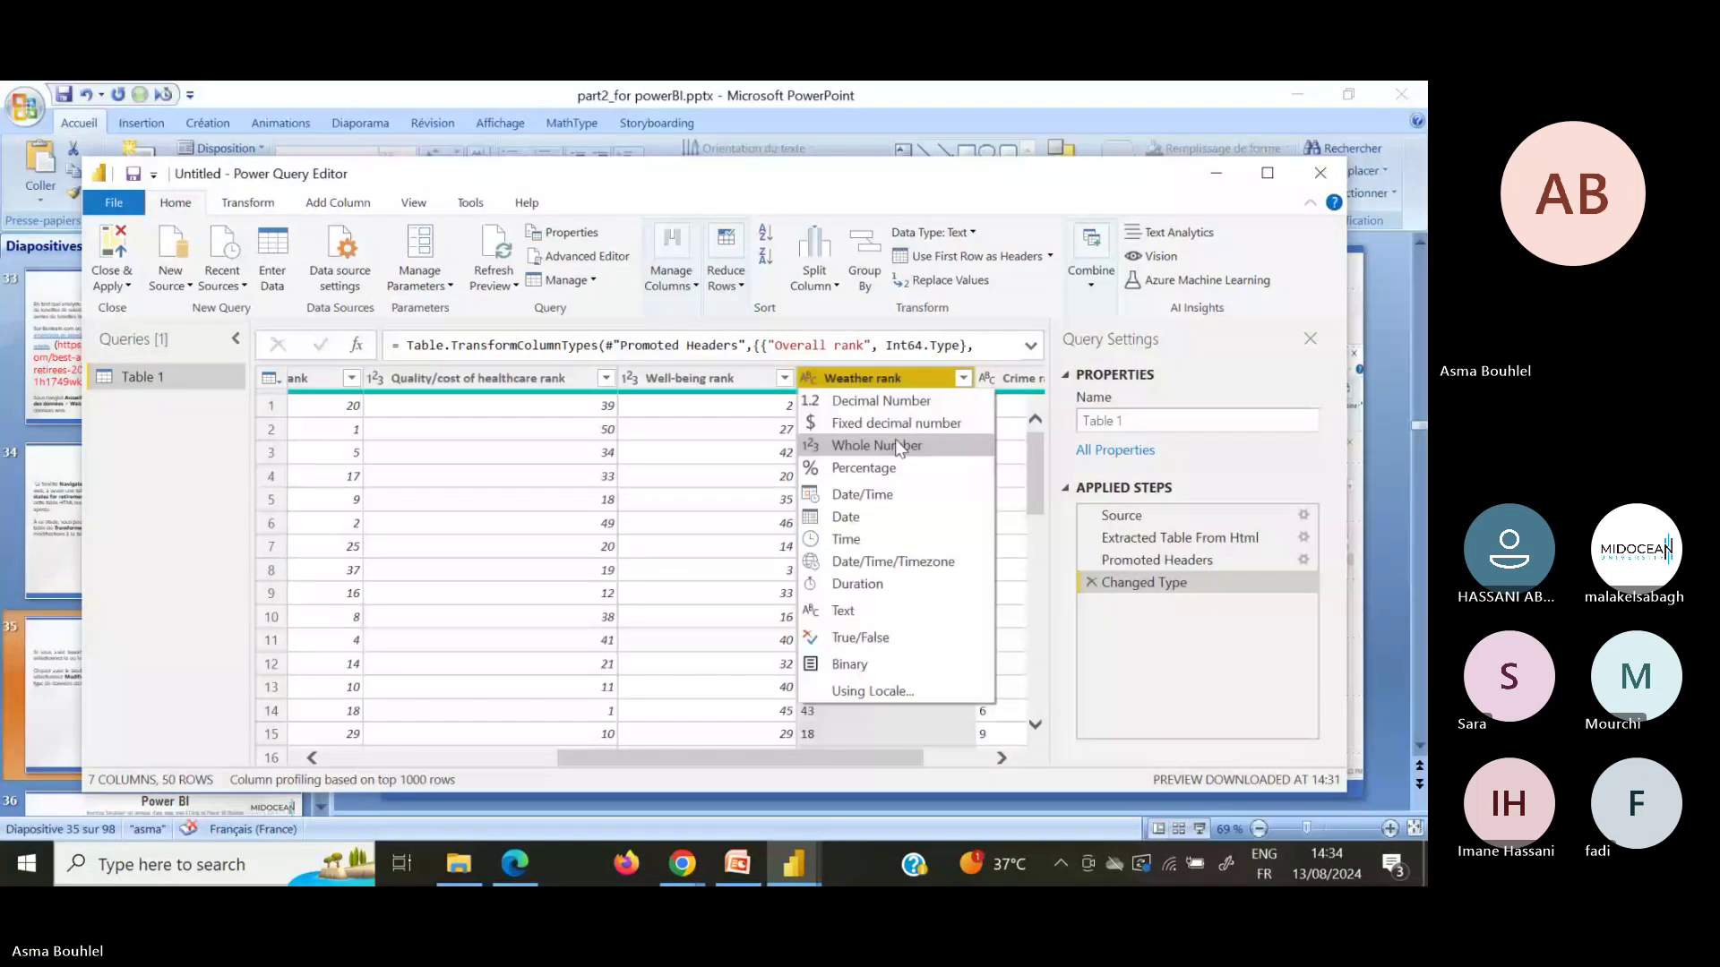
click(899, 445)
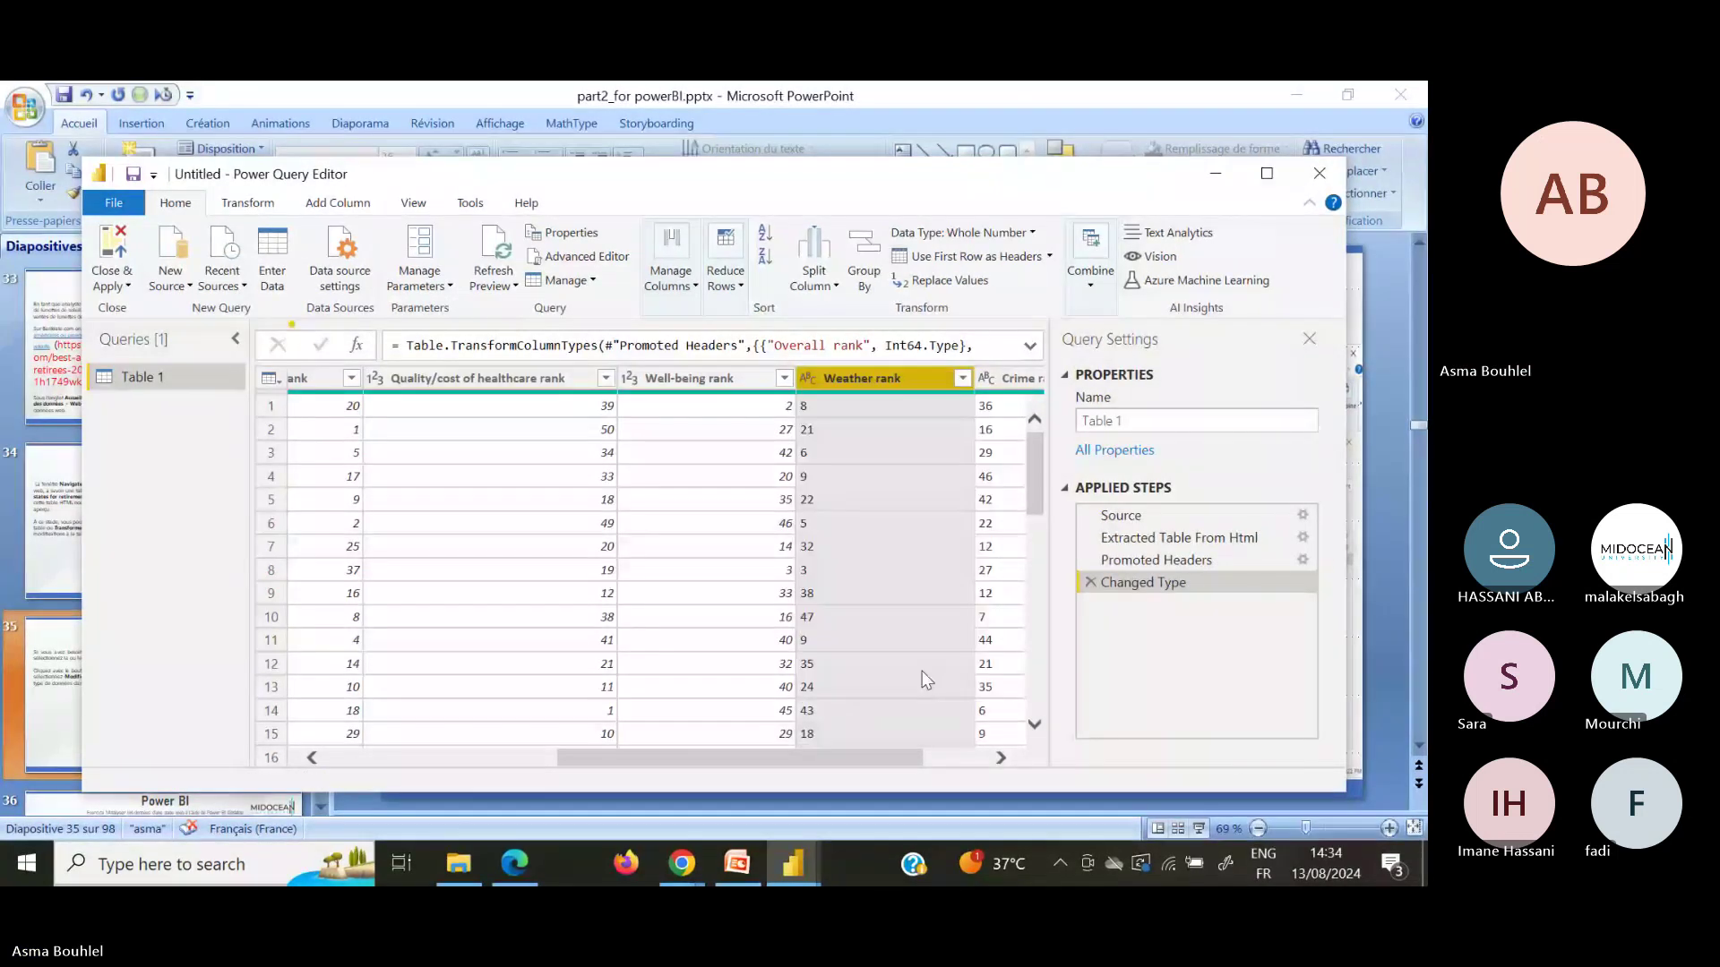
Step: Change the Crime rank column's data type to Whole Number and return to the table's first columns
click(1001, 759)
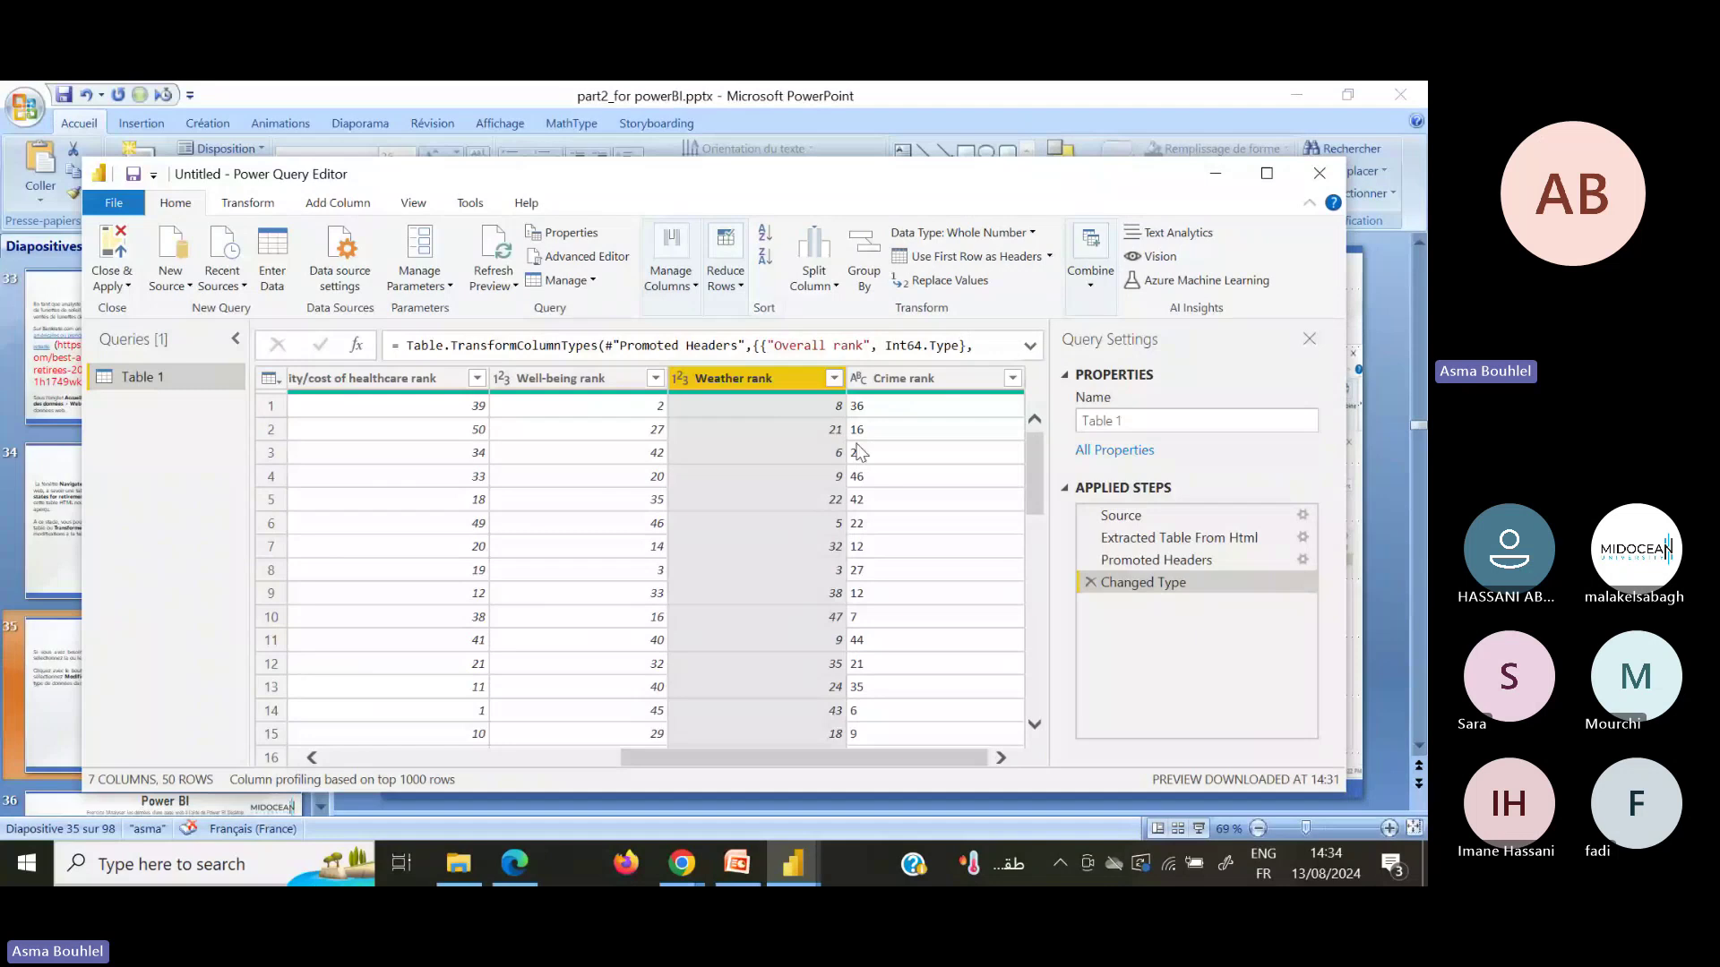
click(858, 380)
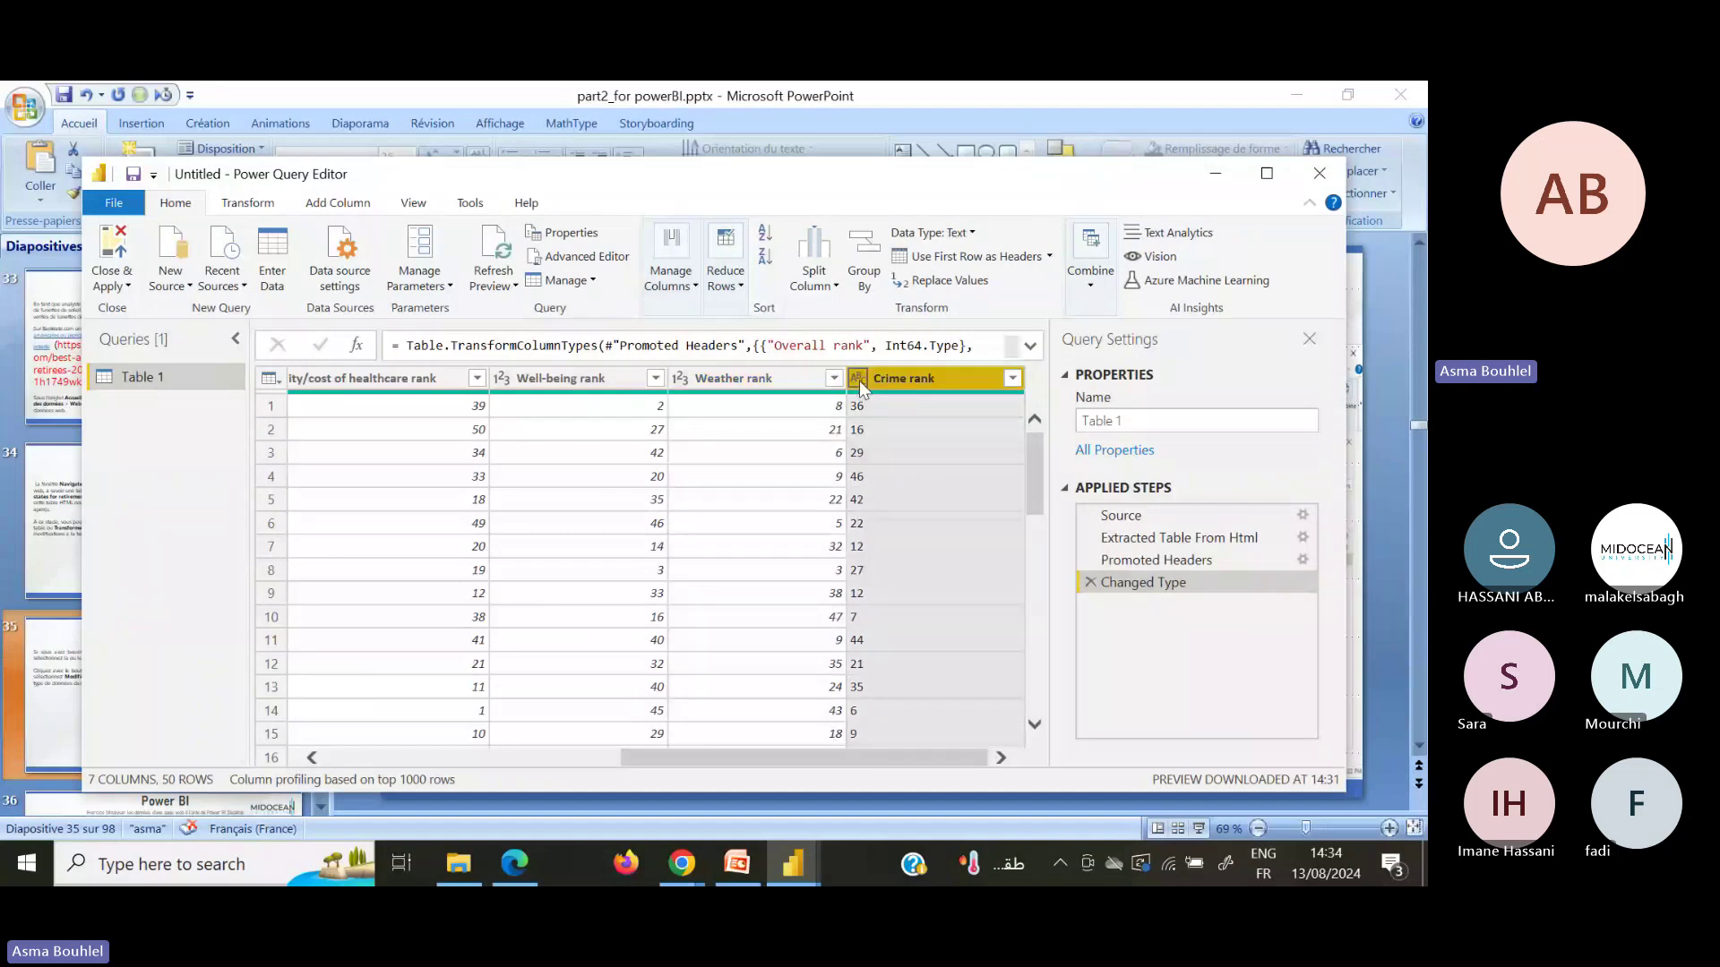
click(858, 380)
click(929, 447)
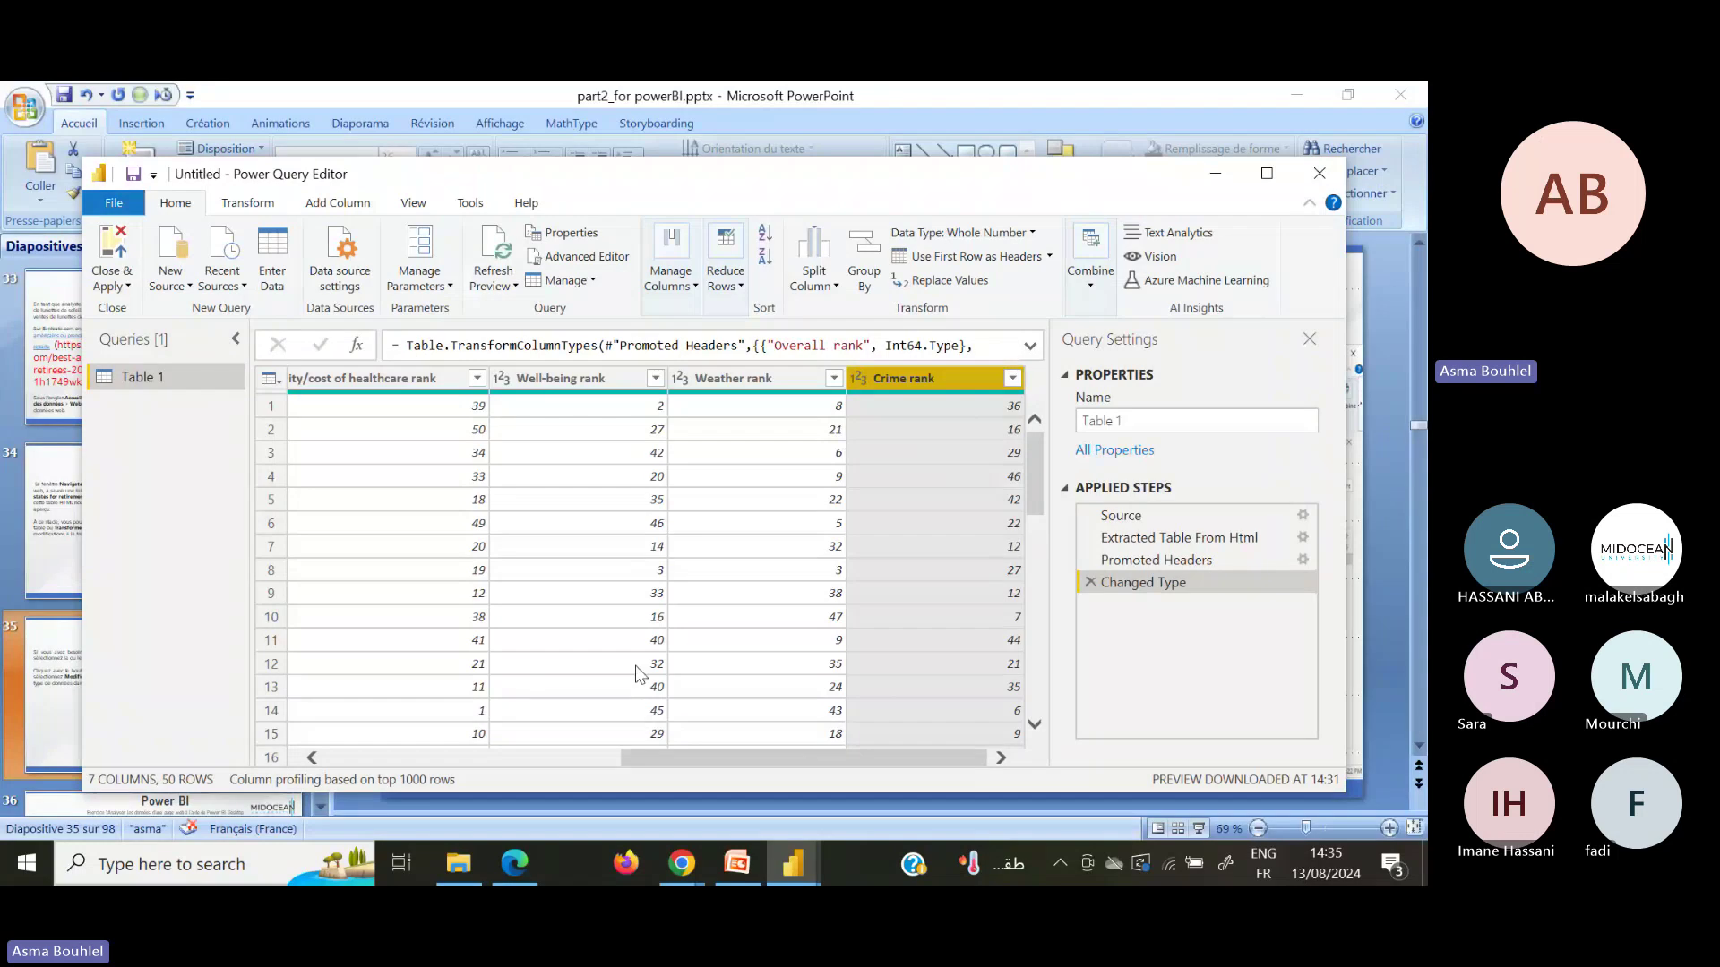
click(460, 758)
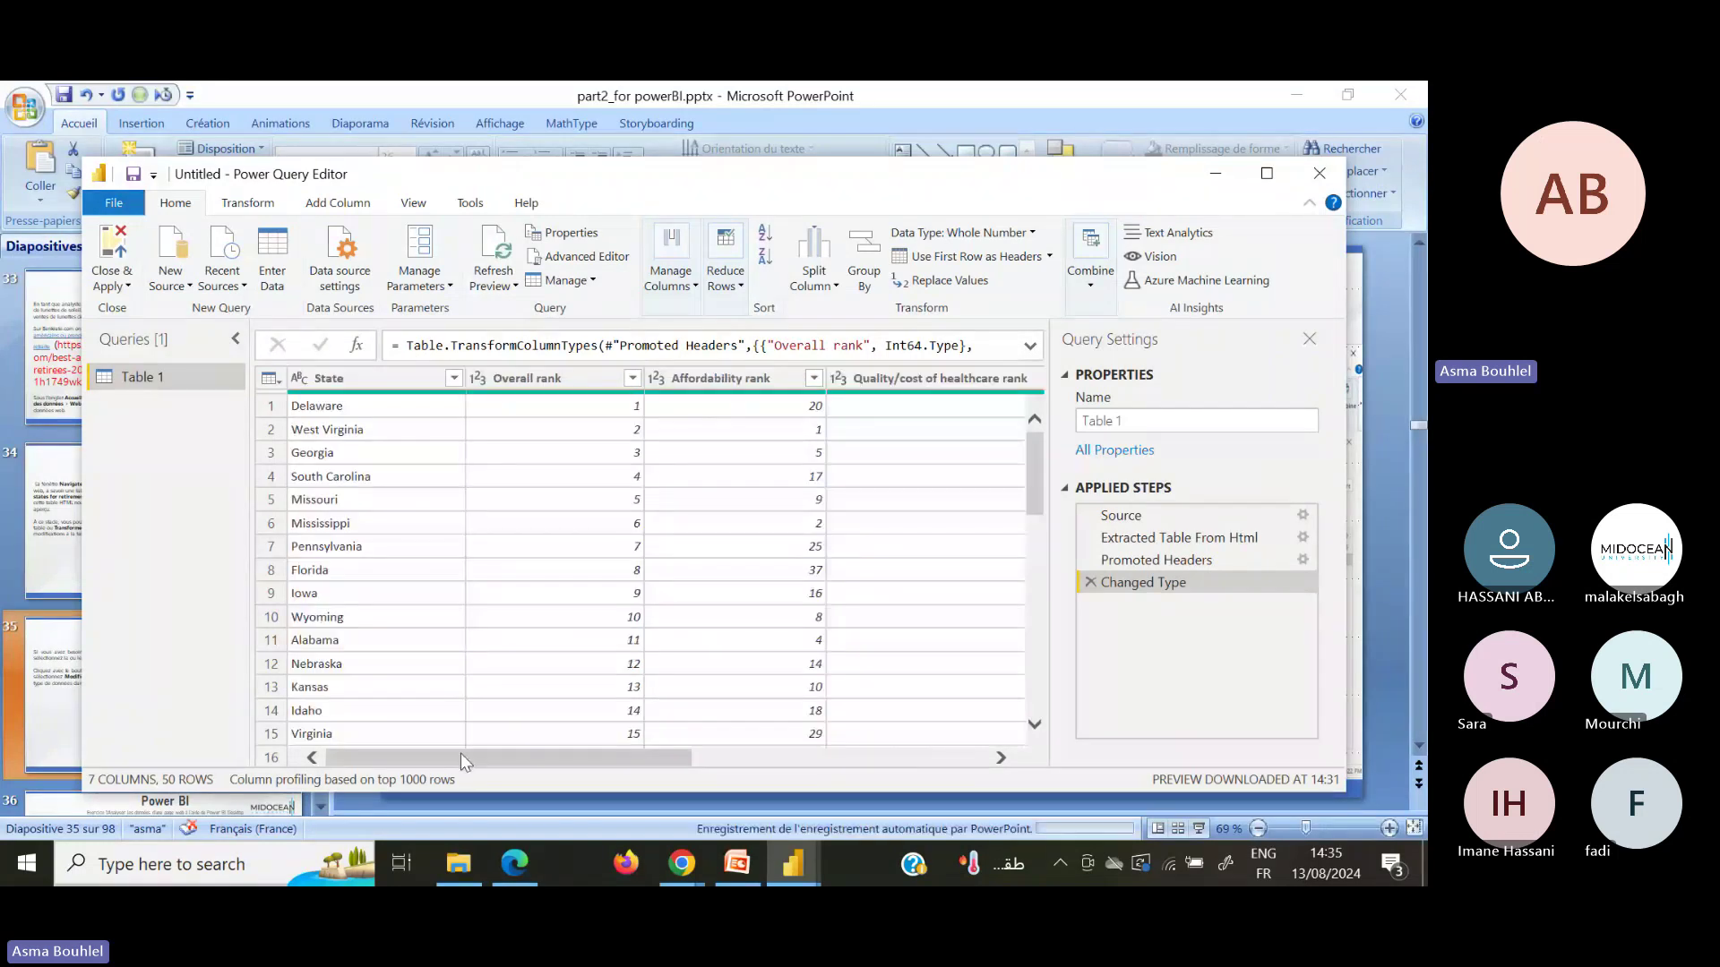
Step: Switch to PowerPoint, review exercise slides 34 to 36 on changing types and sorting, and return to the Power Query Editor
click(727, 883)
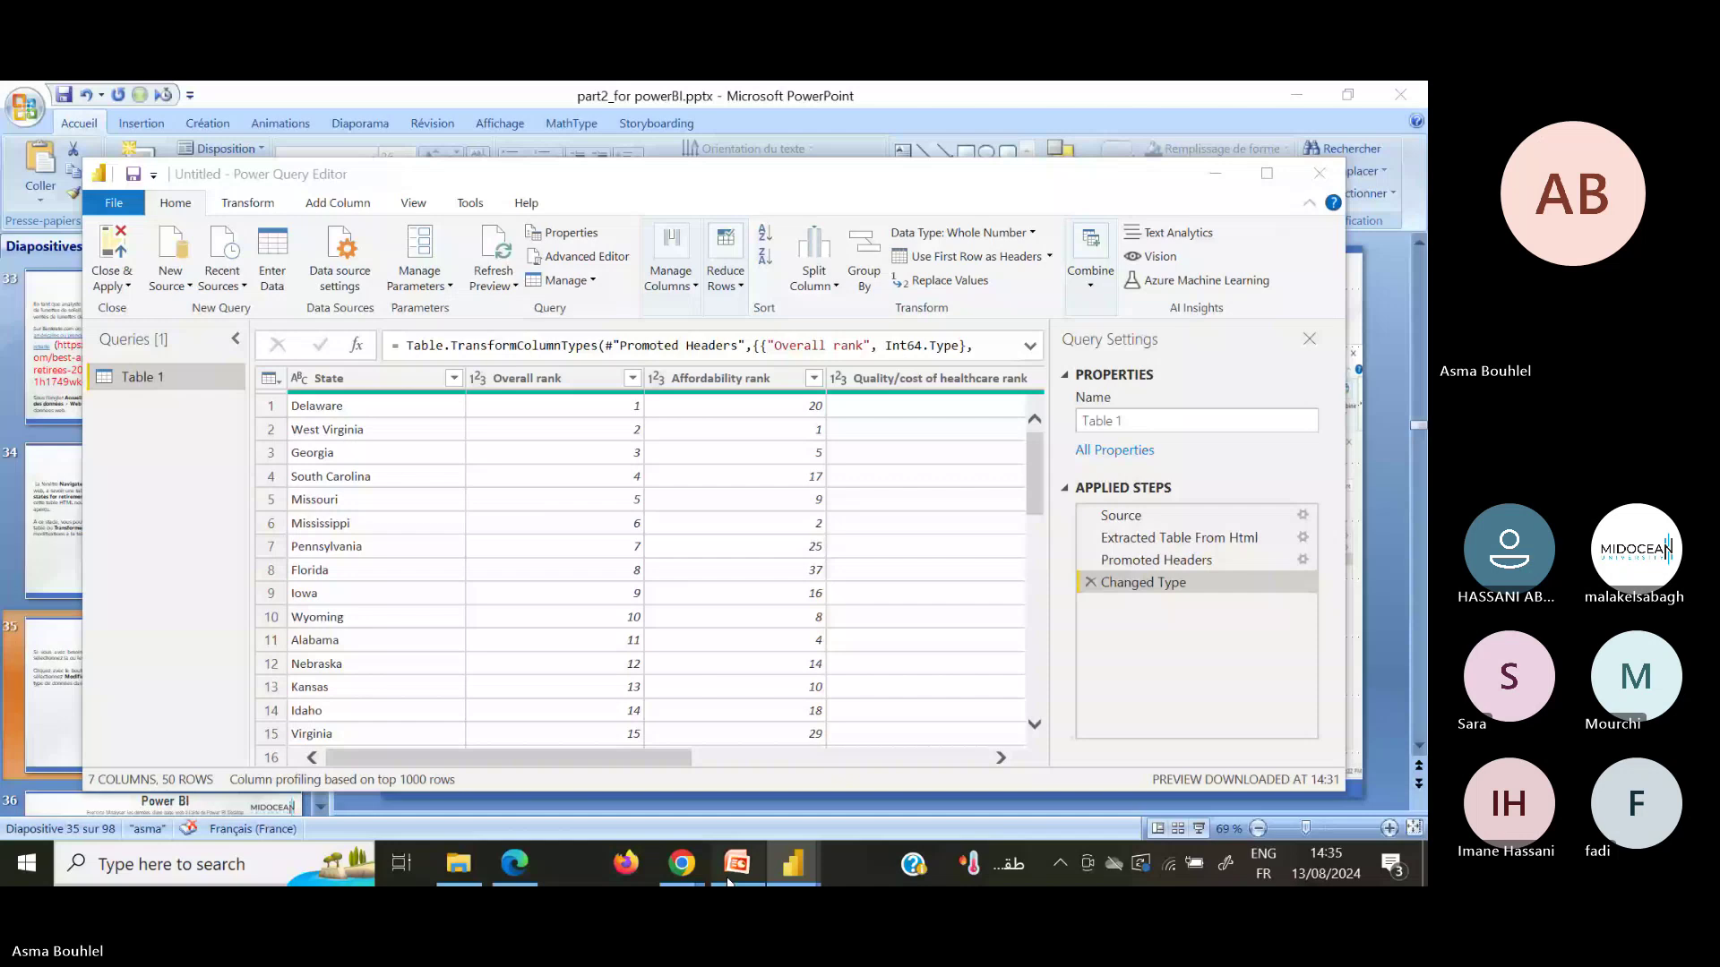
key(Page_Down)
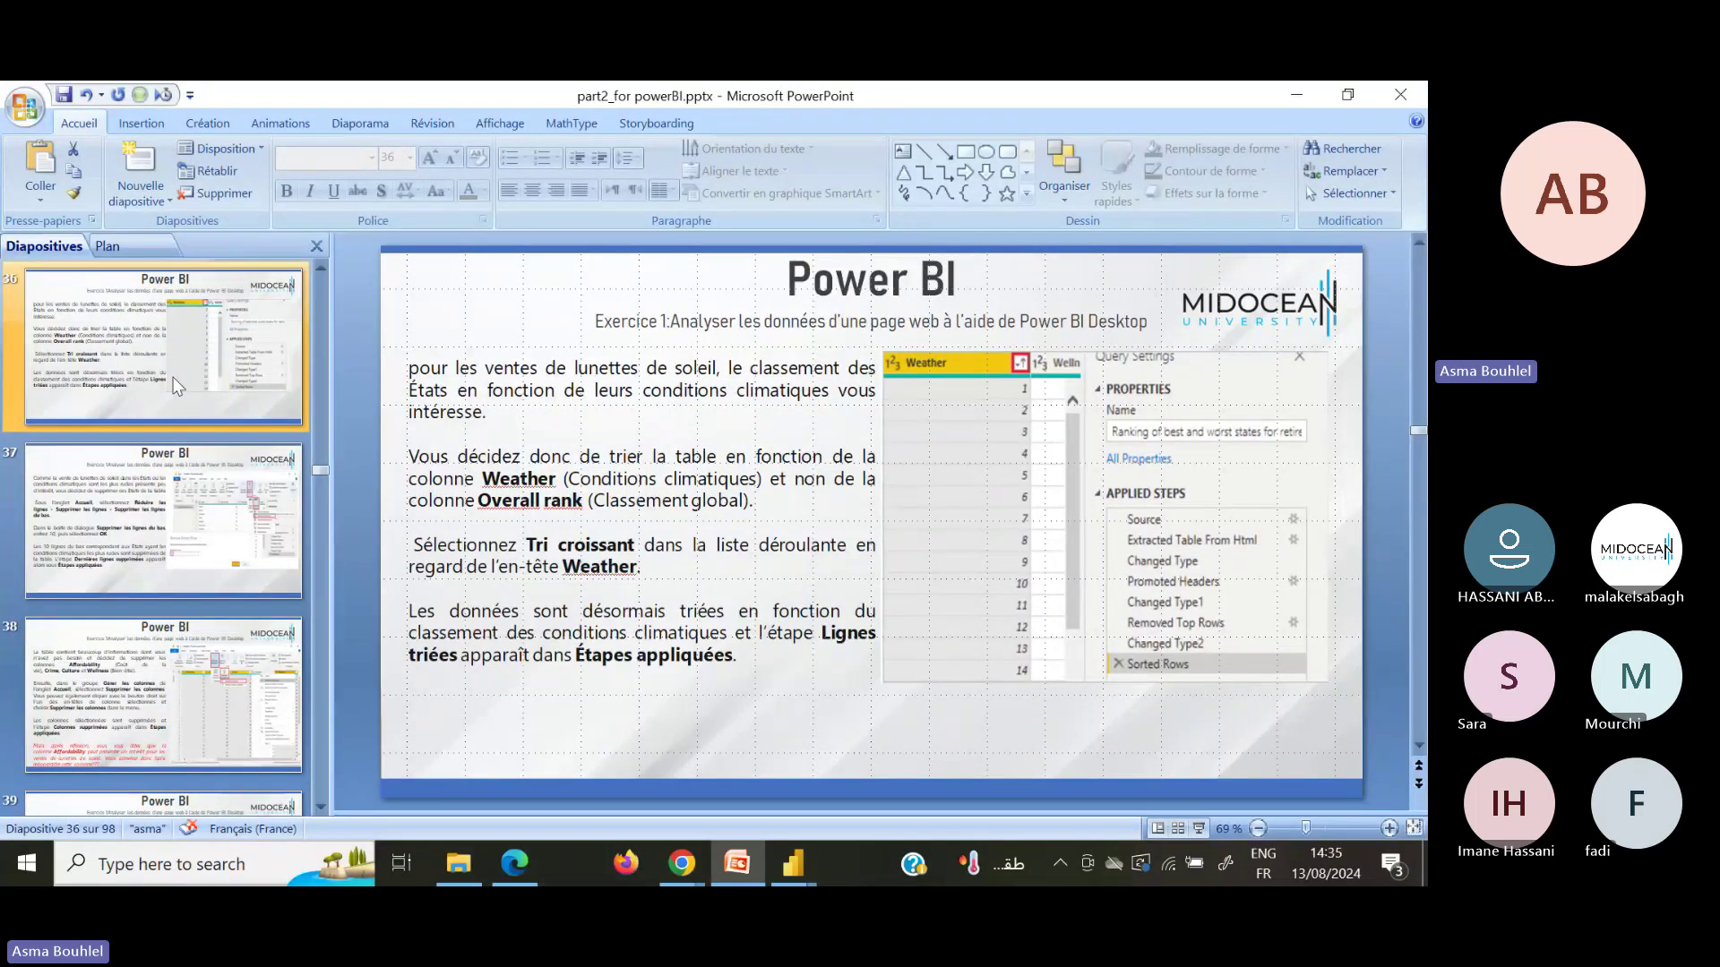
key(Up)
key(Up)
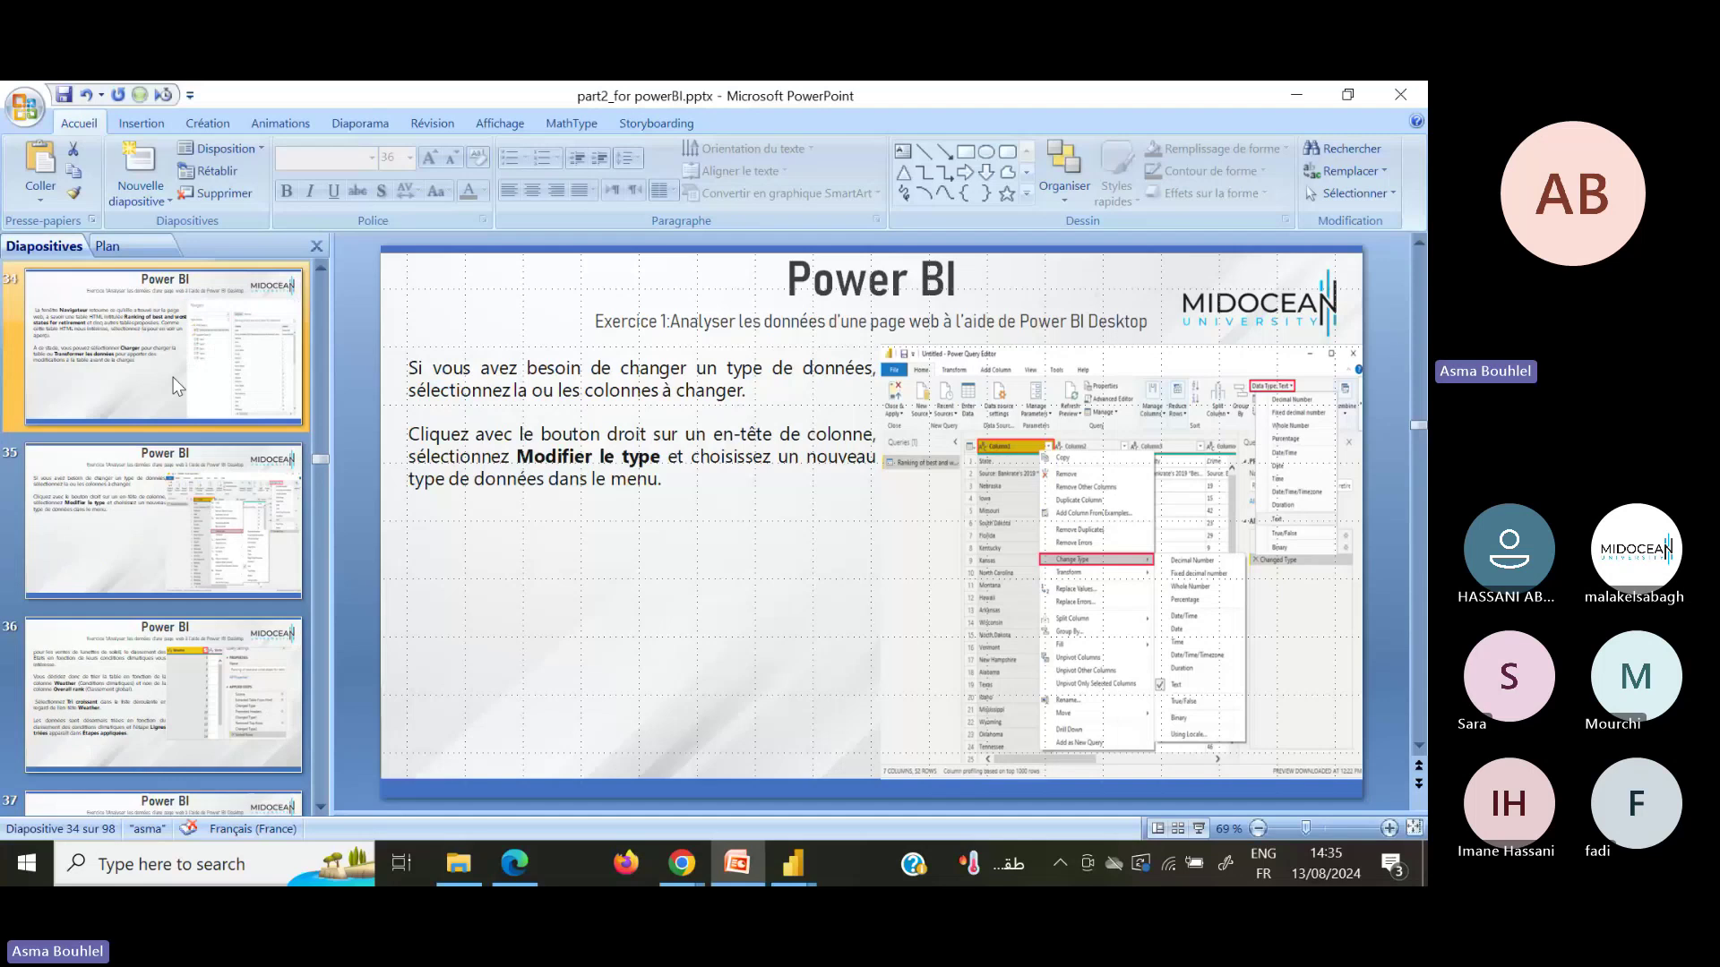
key(Down)
key(Down)
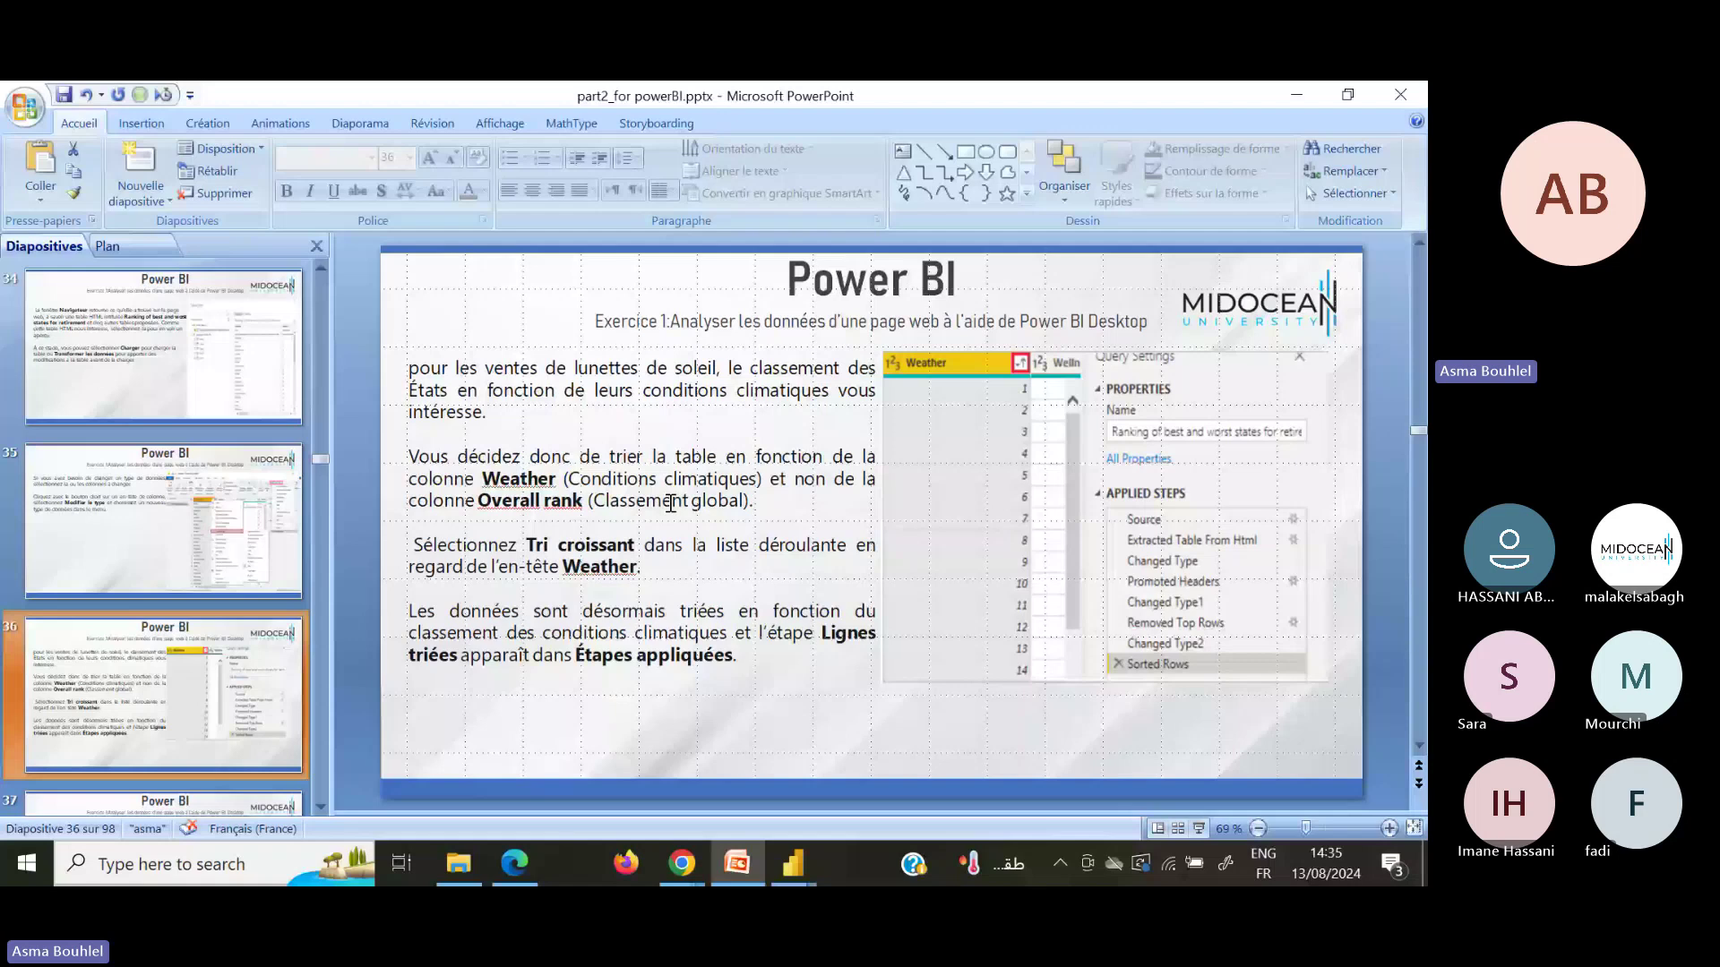
key(alt+Tab)
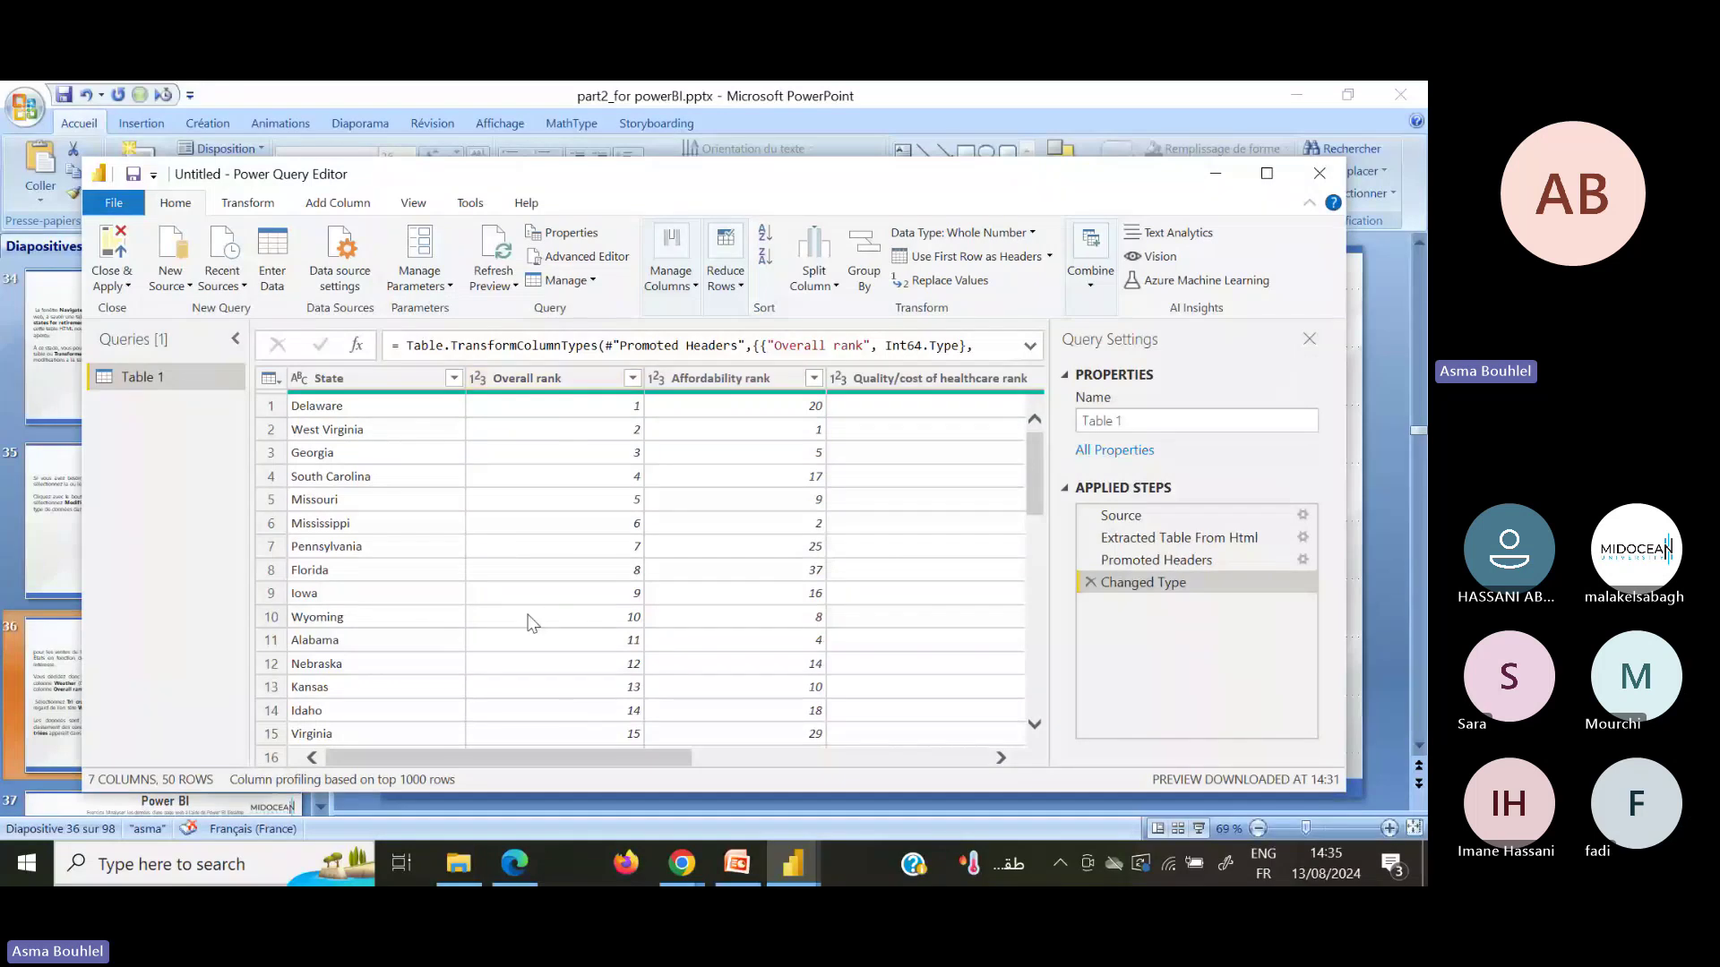
Step: Recheck the sorting instructions on slide 36 in PowerPoint, and sort Table 1 by Weather rank in ascending order in the Power Query Editor
click(1000, 757)
click(999, 757)
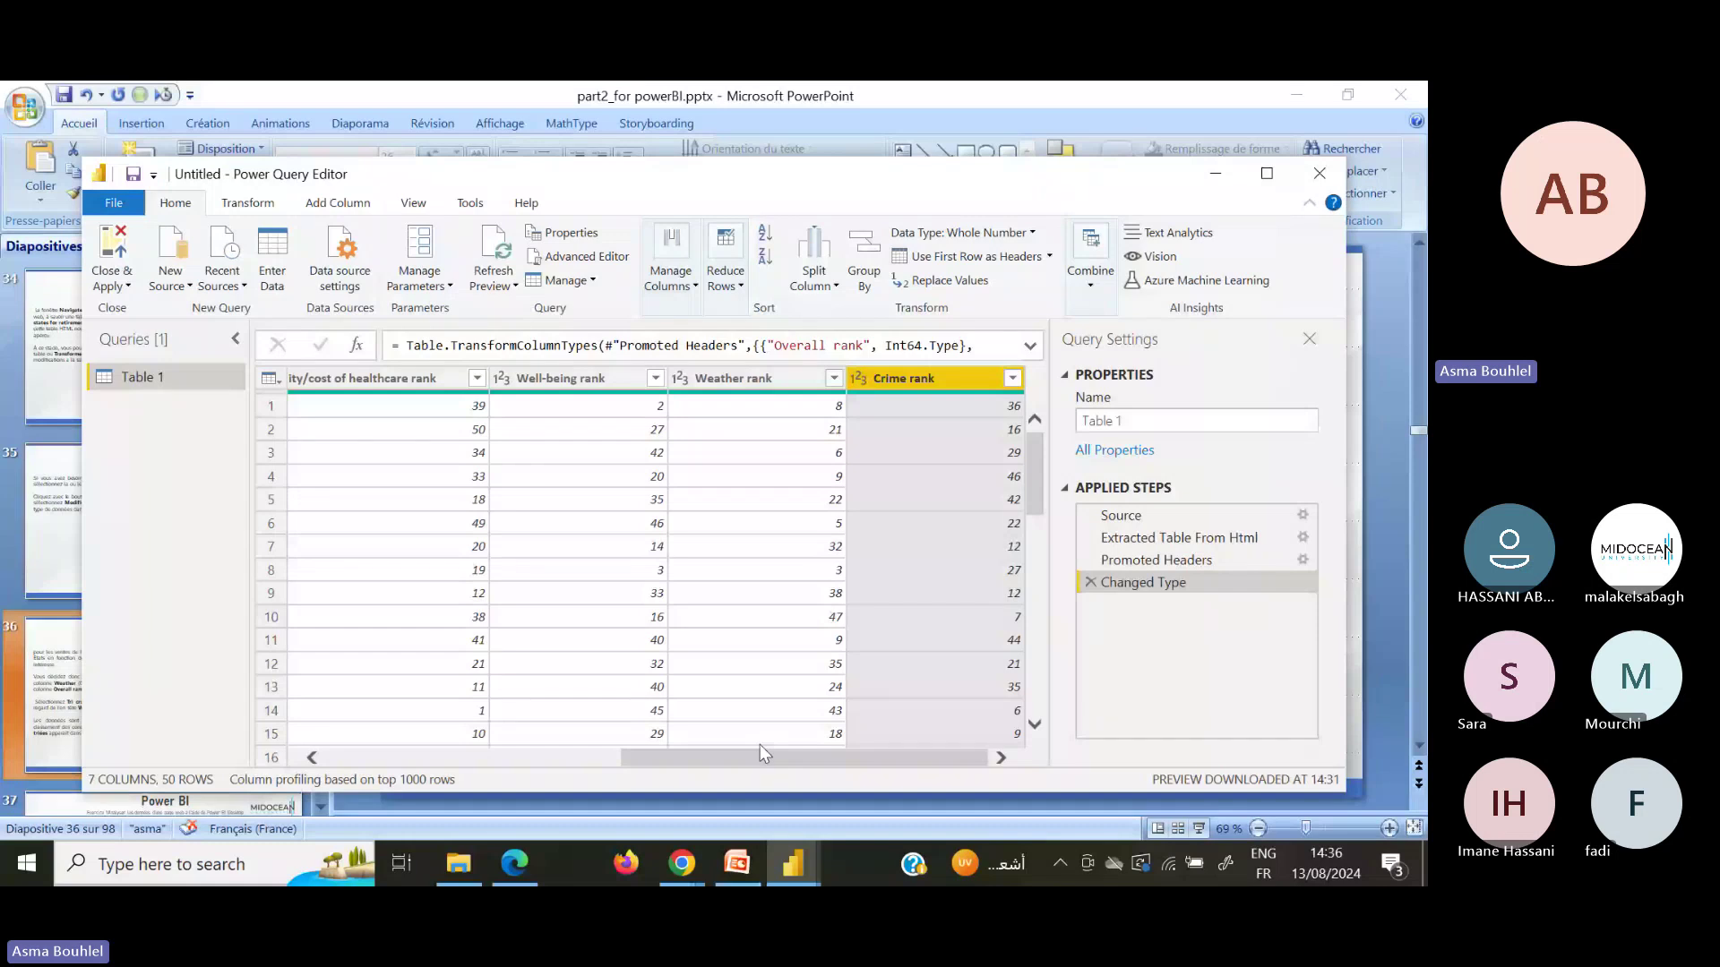
click(725, 882)
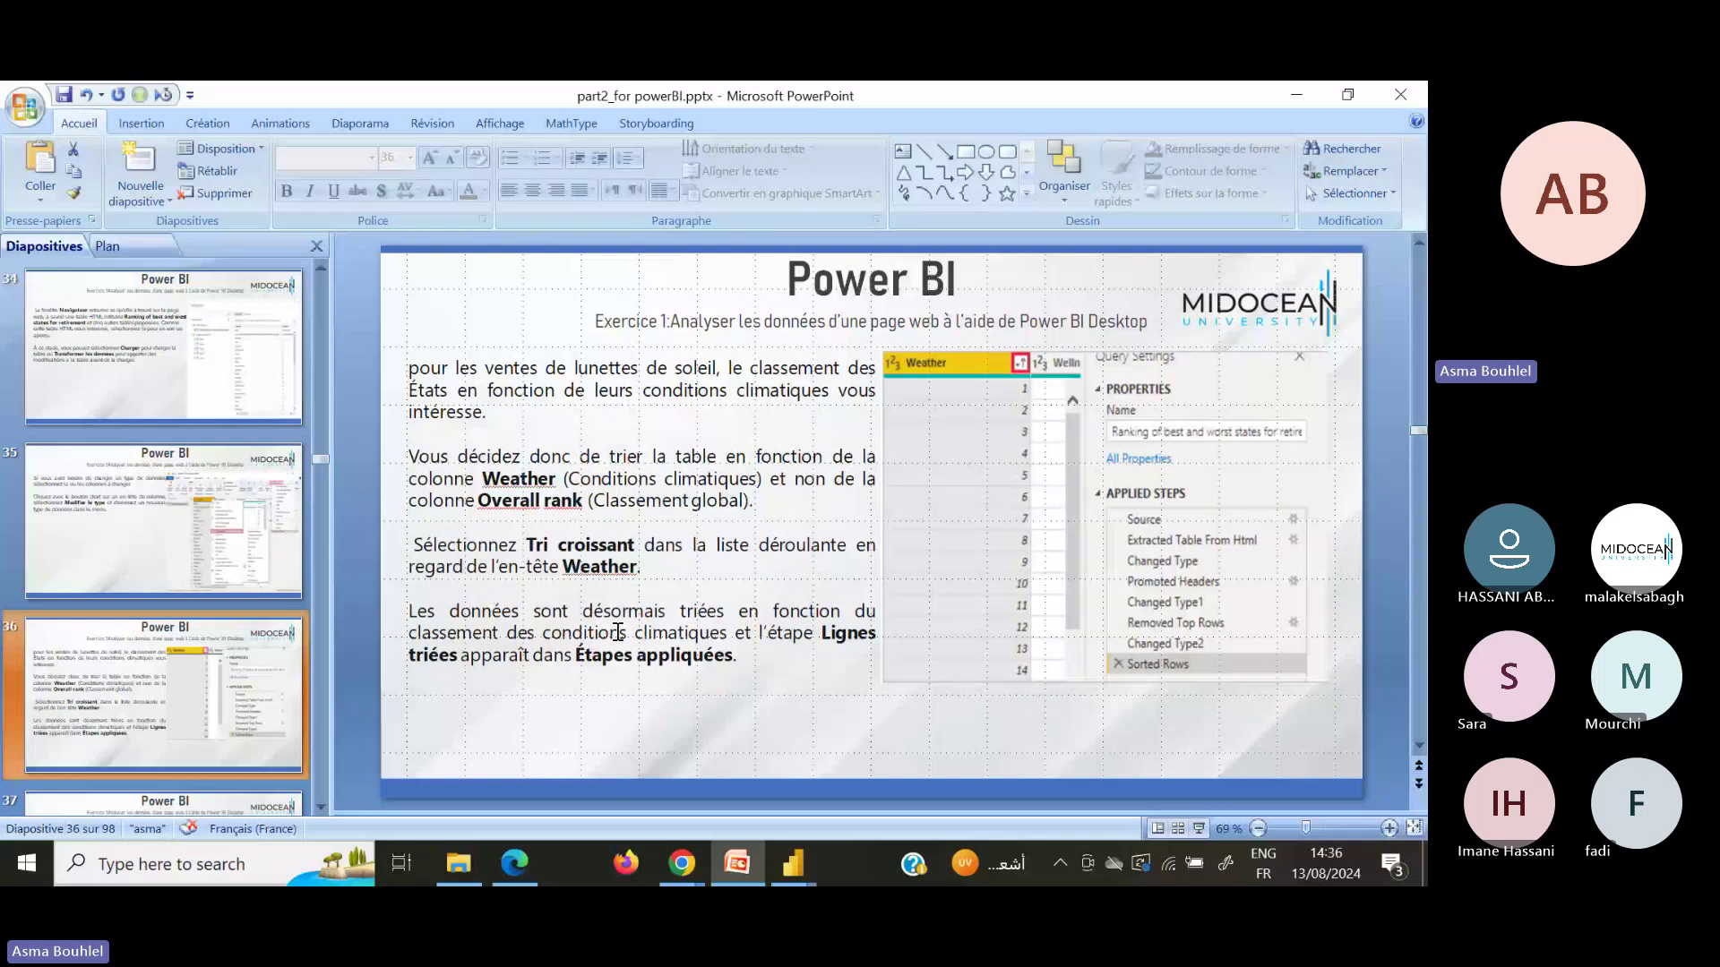
mouse_move(792, 863)
click(914, 770)
click(834, 378)
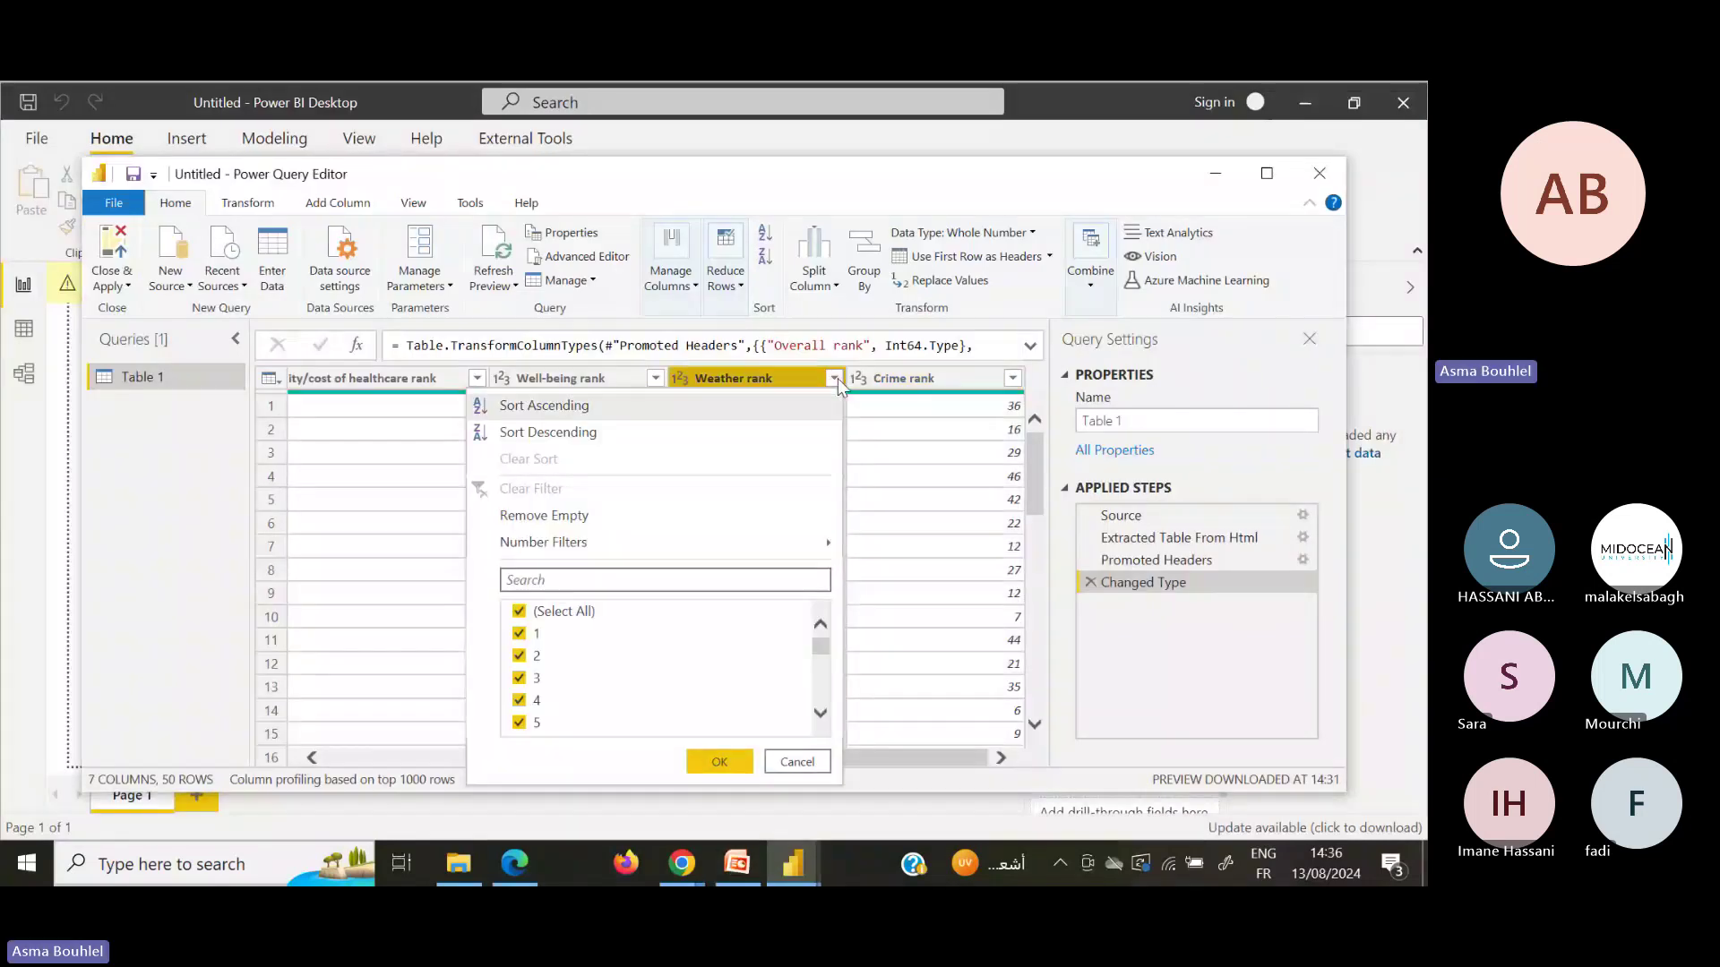
click(585, 414)
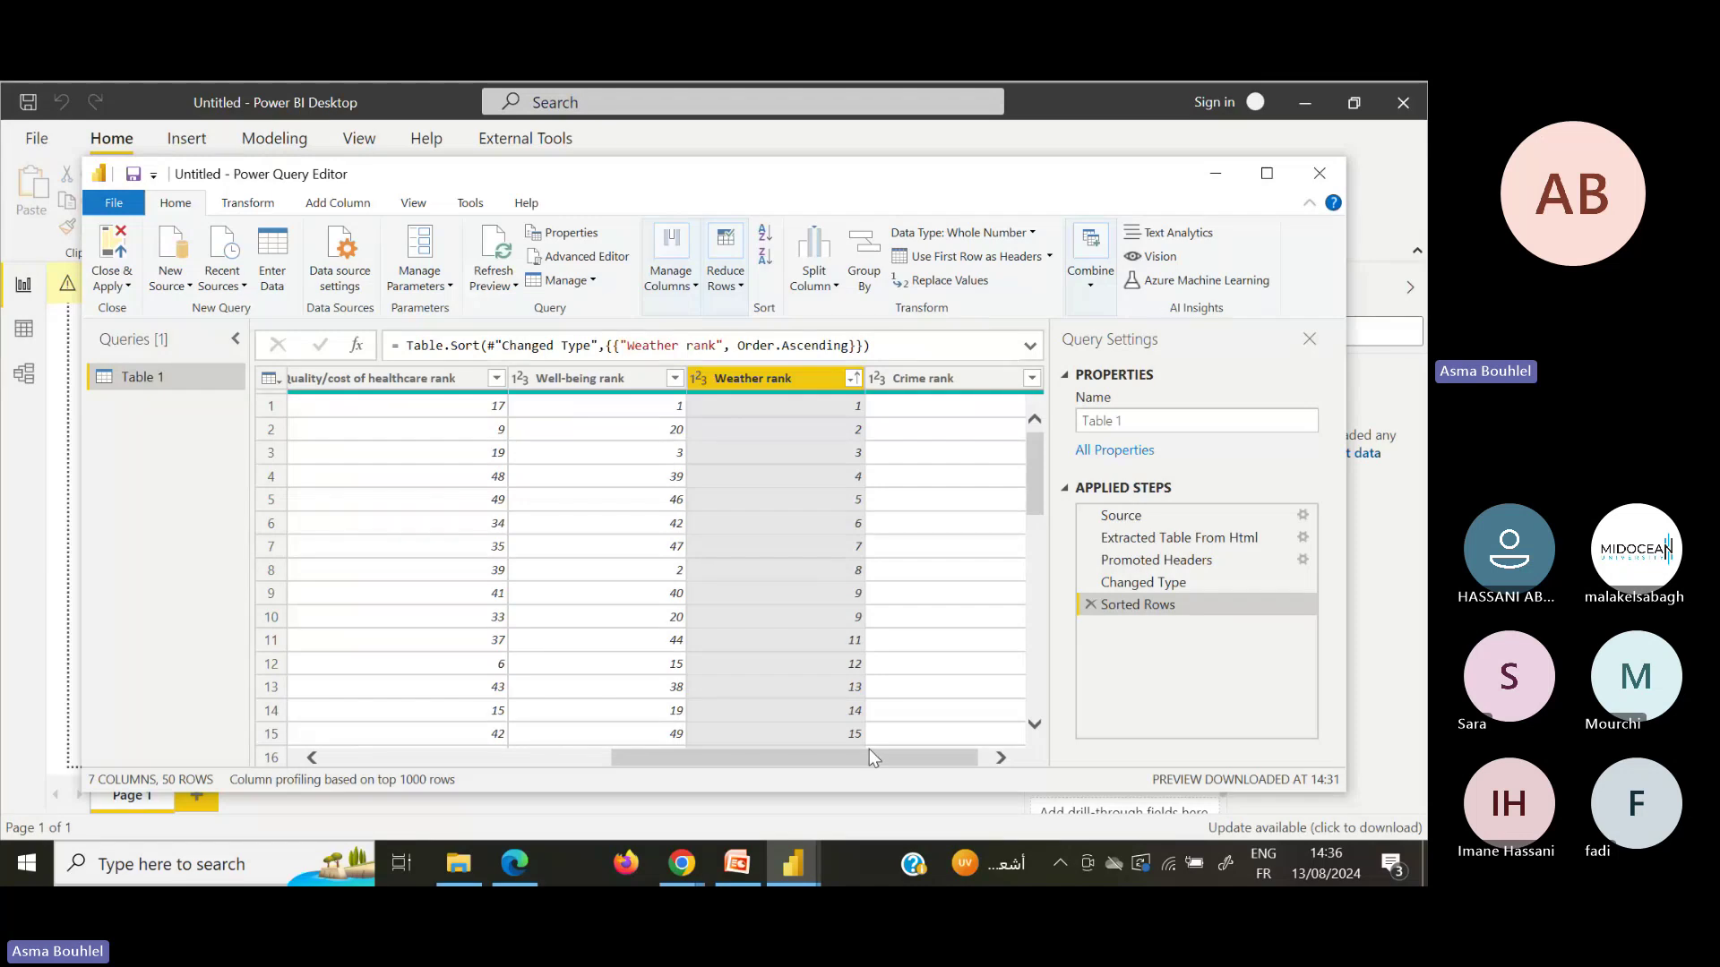
Step: Examine the order of the states against the Weather rank column in the sorted table
drag(869, 757, 573, 757)
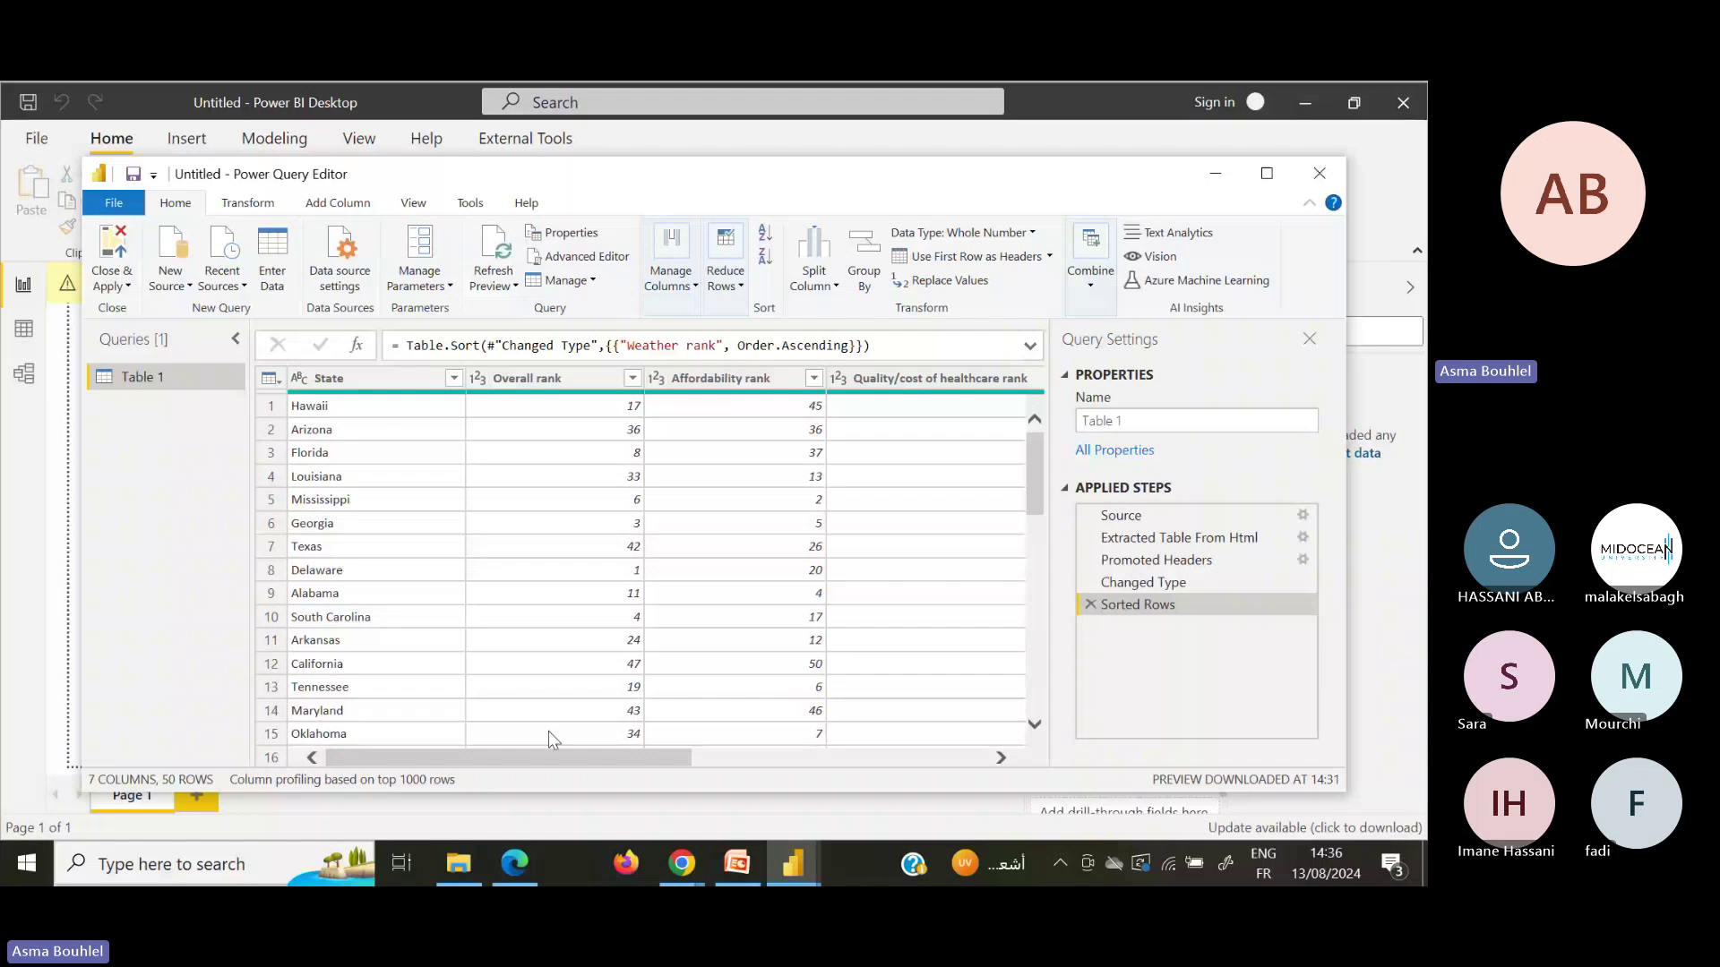
drag(548, 758, 960, 797)
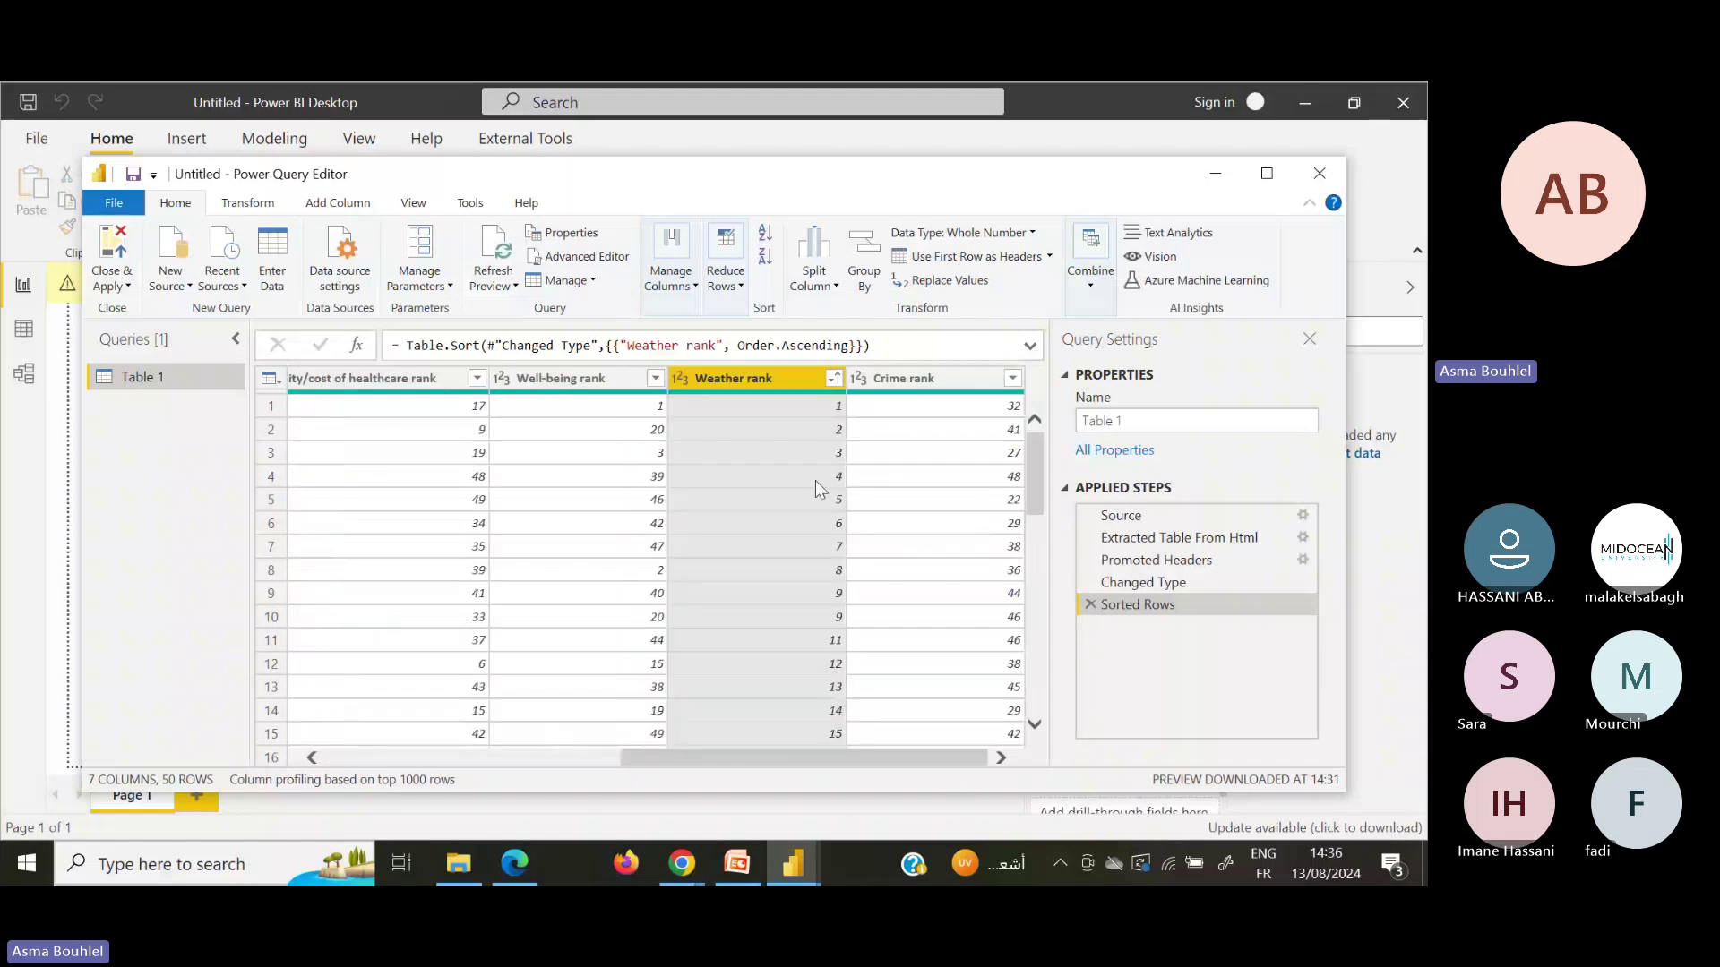
scroll(833, 457, left, 1)
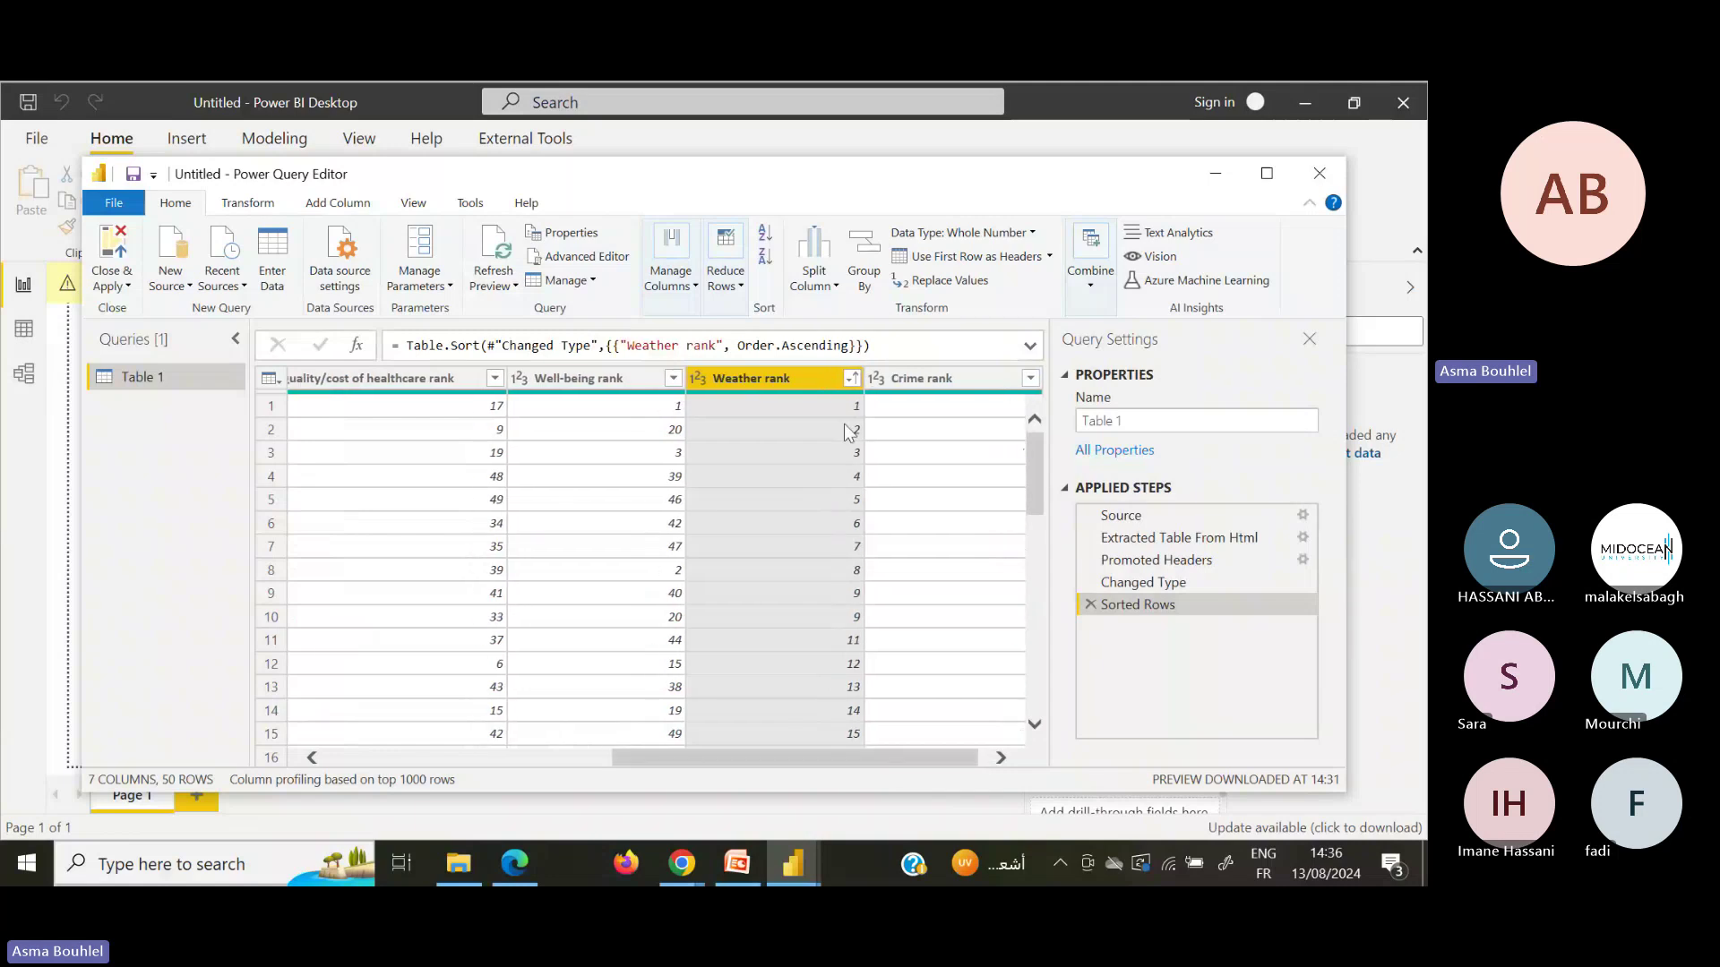
drag(873, 758, 442, 798)
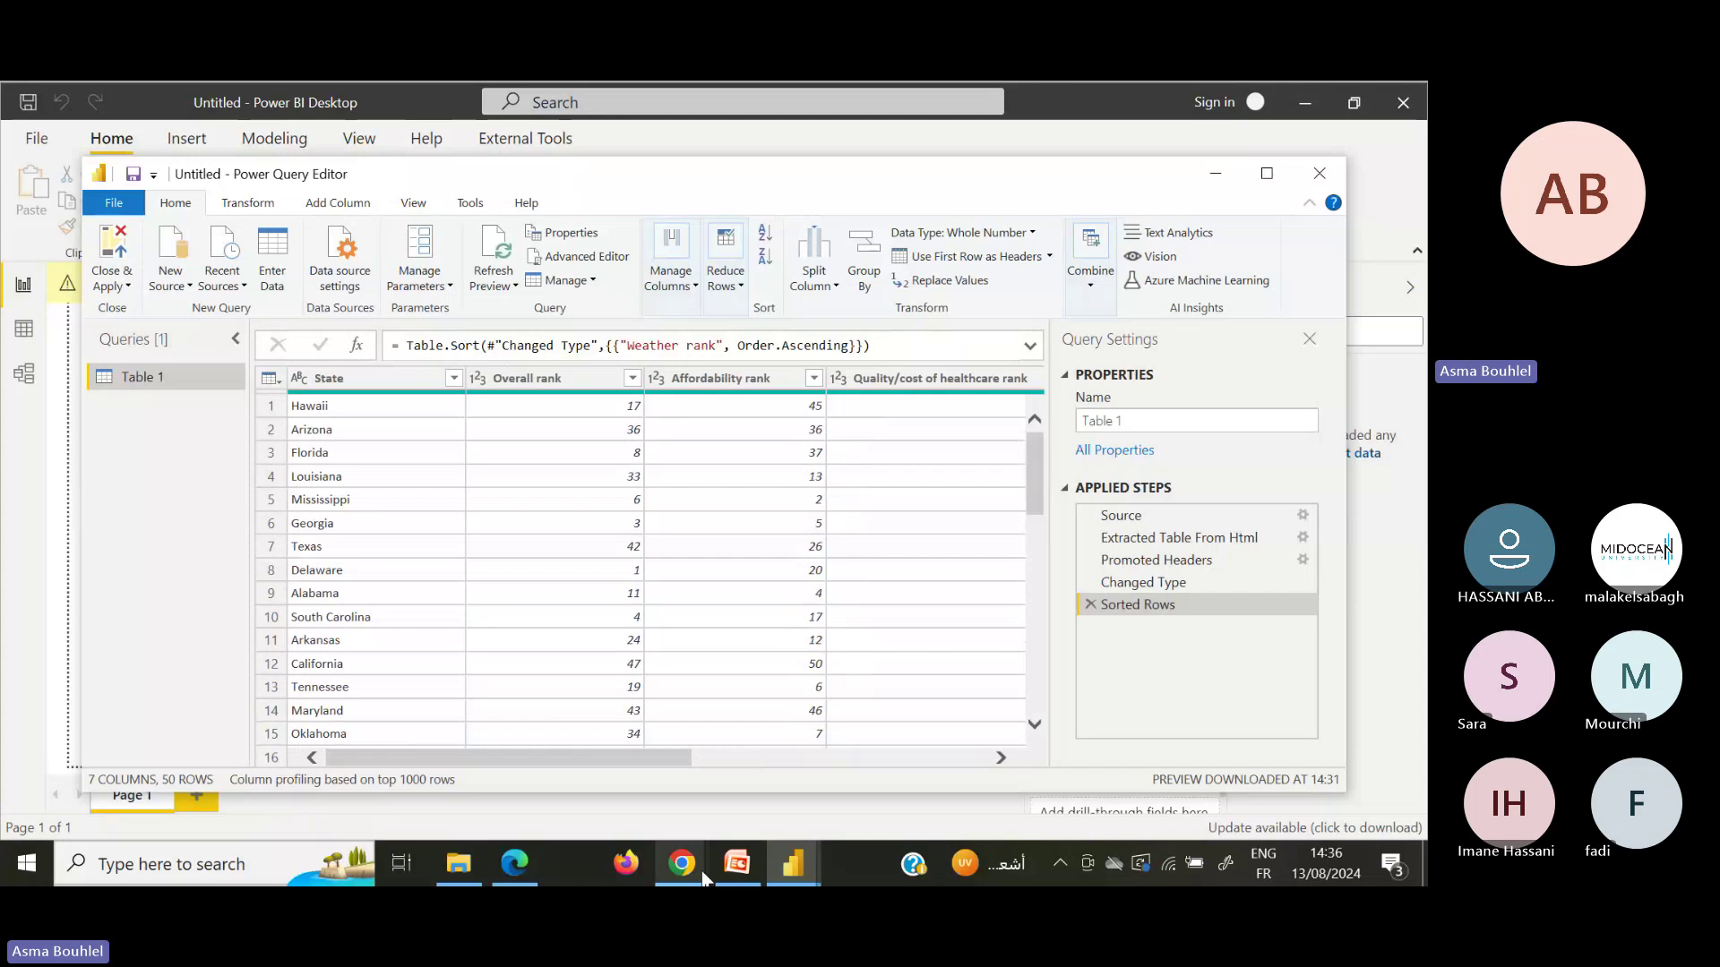
mouse_move(703, 876)
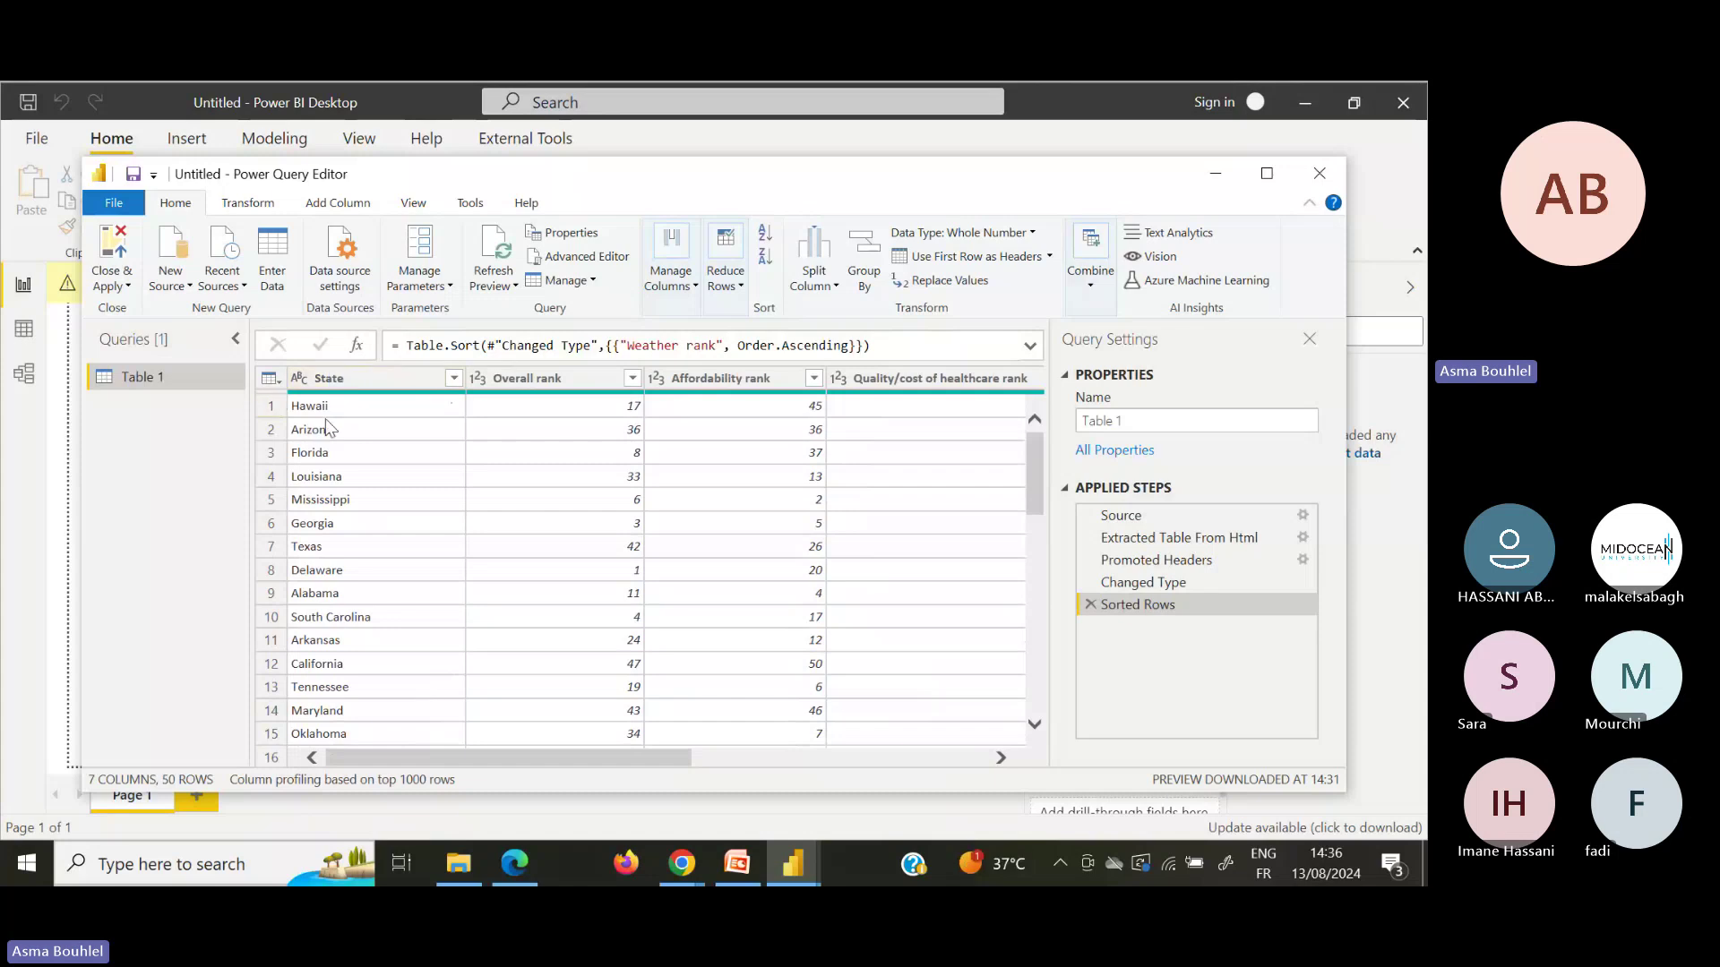
Step: Recheck slide 36 in PowerPoint, and delete the Sorted Rows step from Table 1's applied steps in the Power Query Editor
click(738, 864)
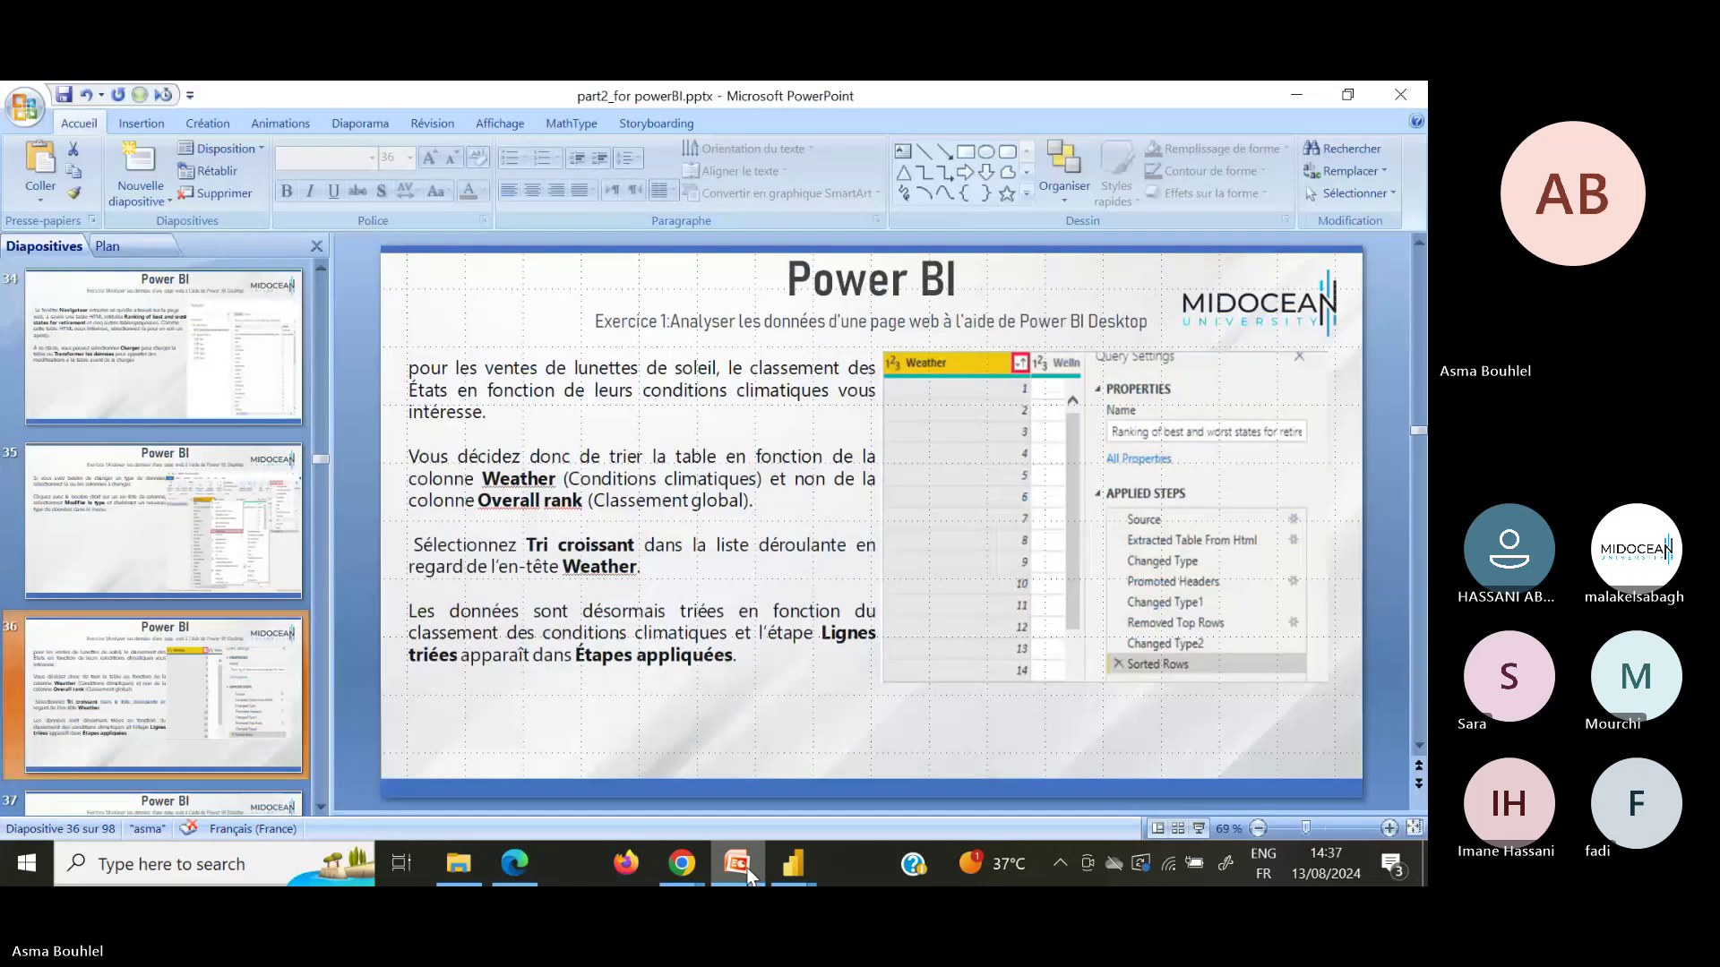
mouse_move(793, 865)
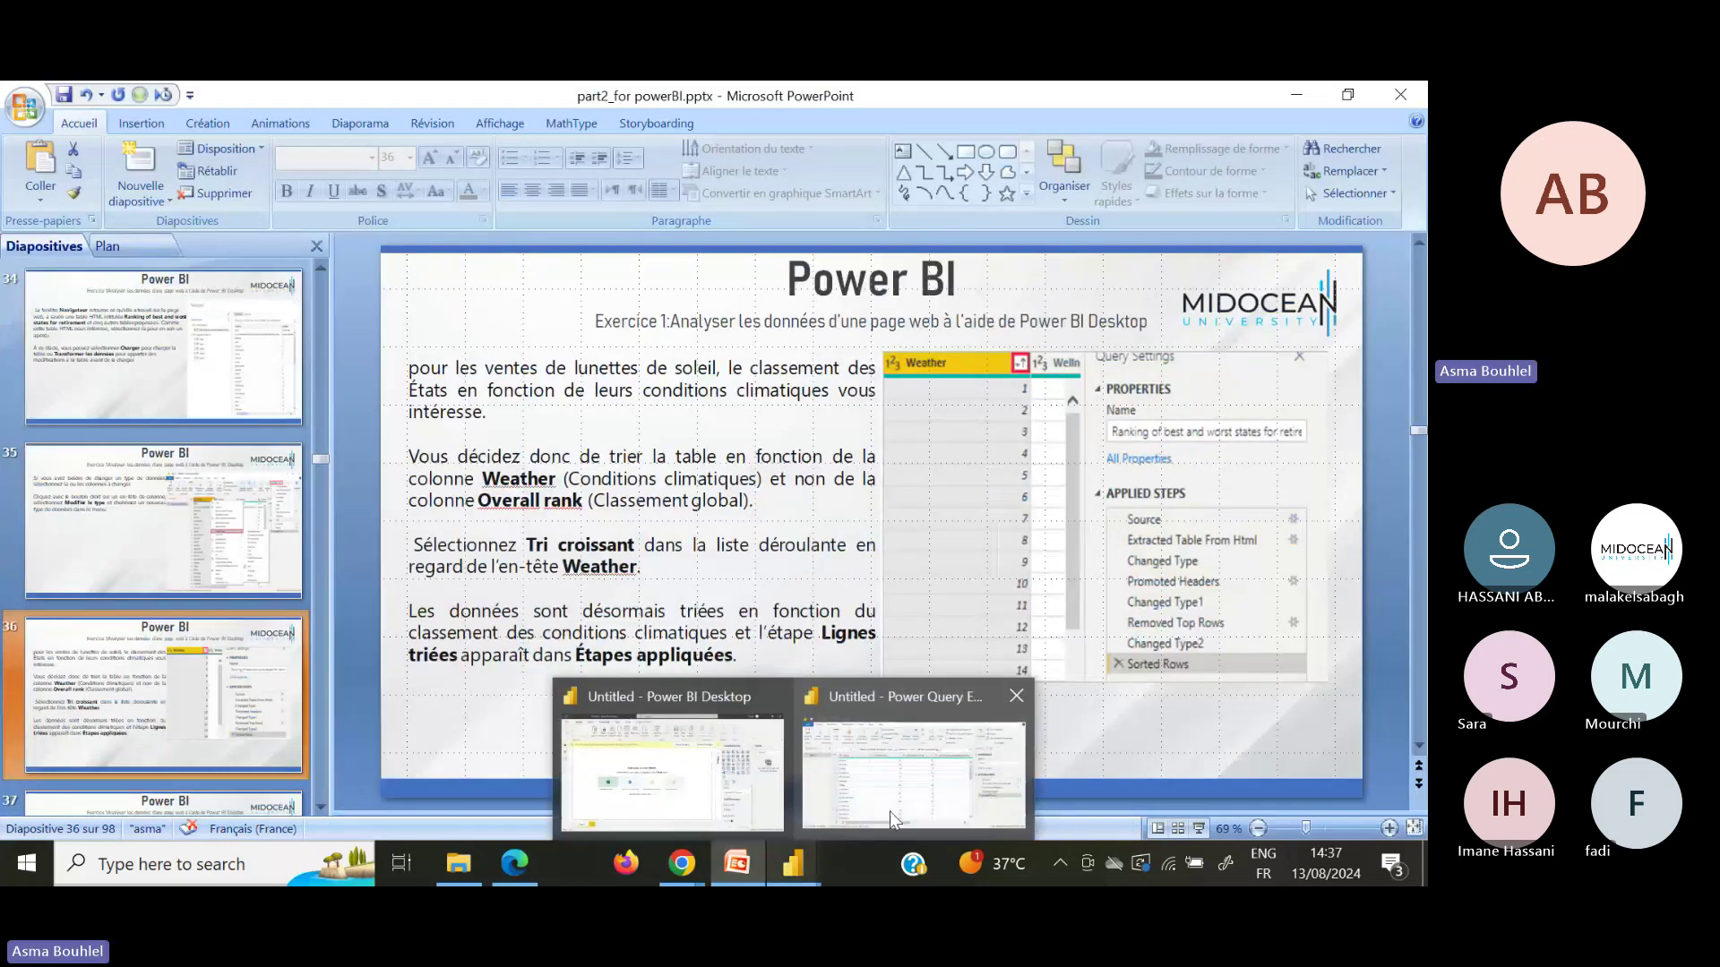
click(890, 811)
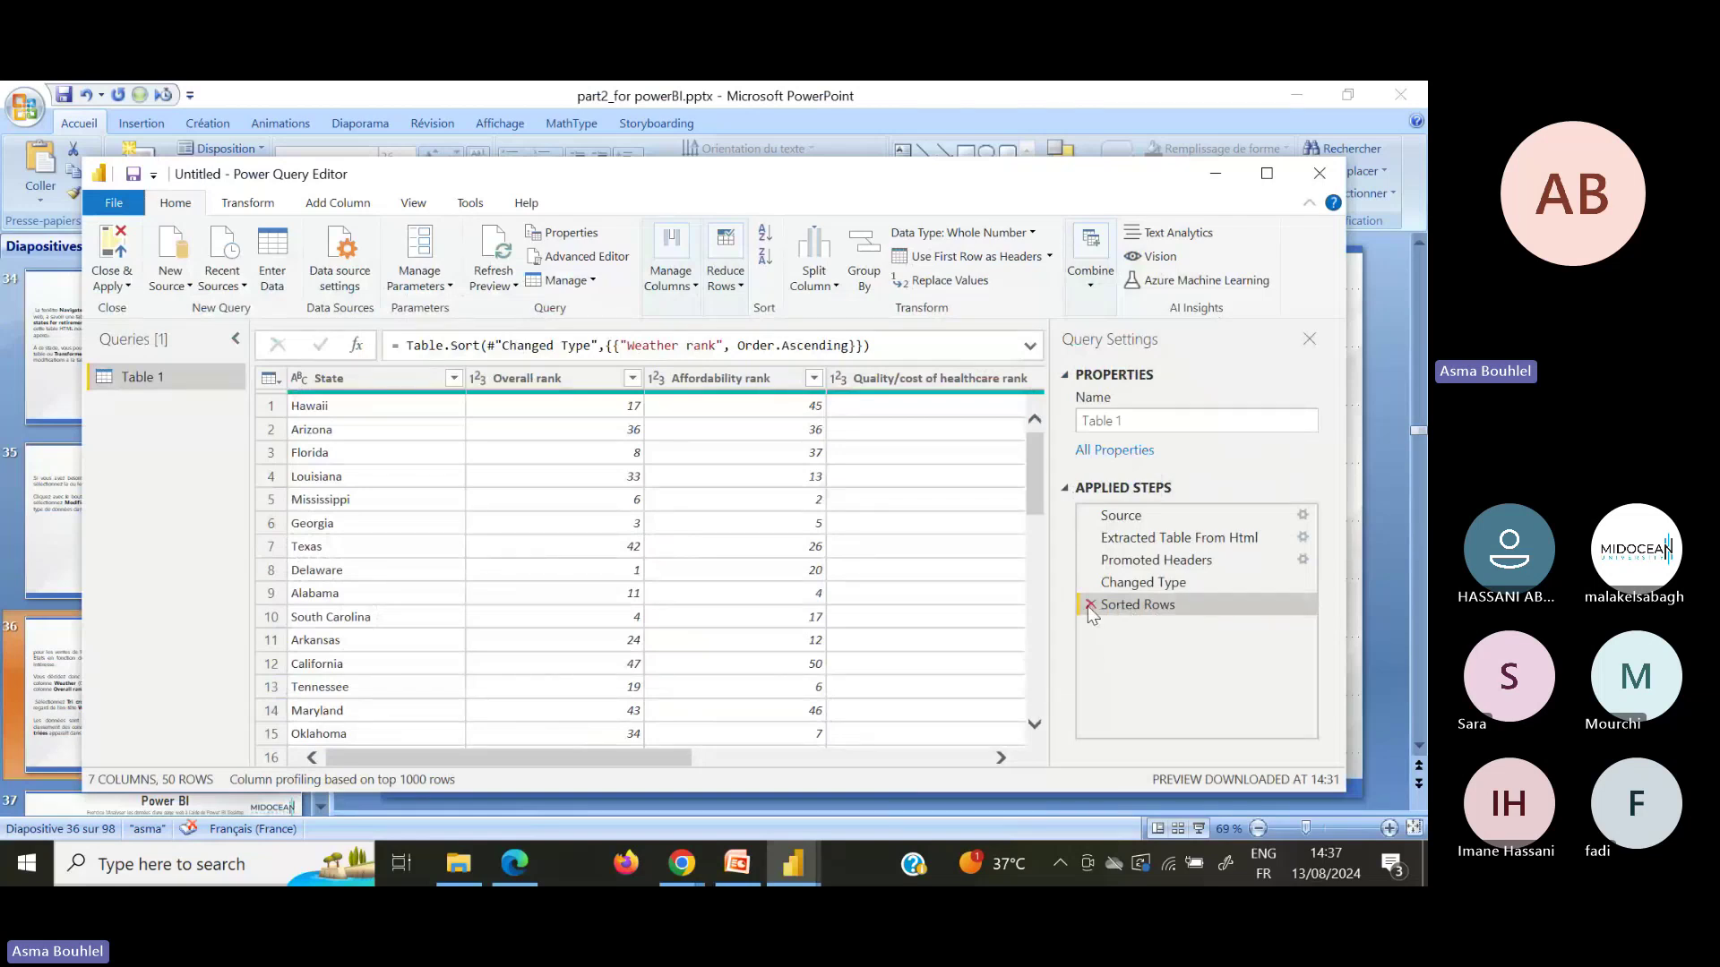
click(1090, 605)
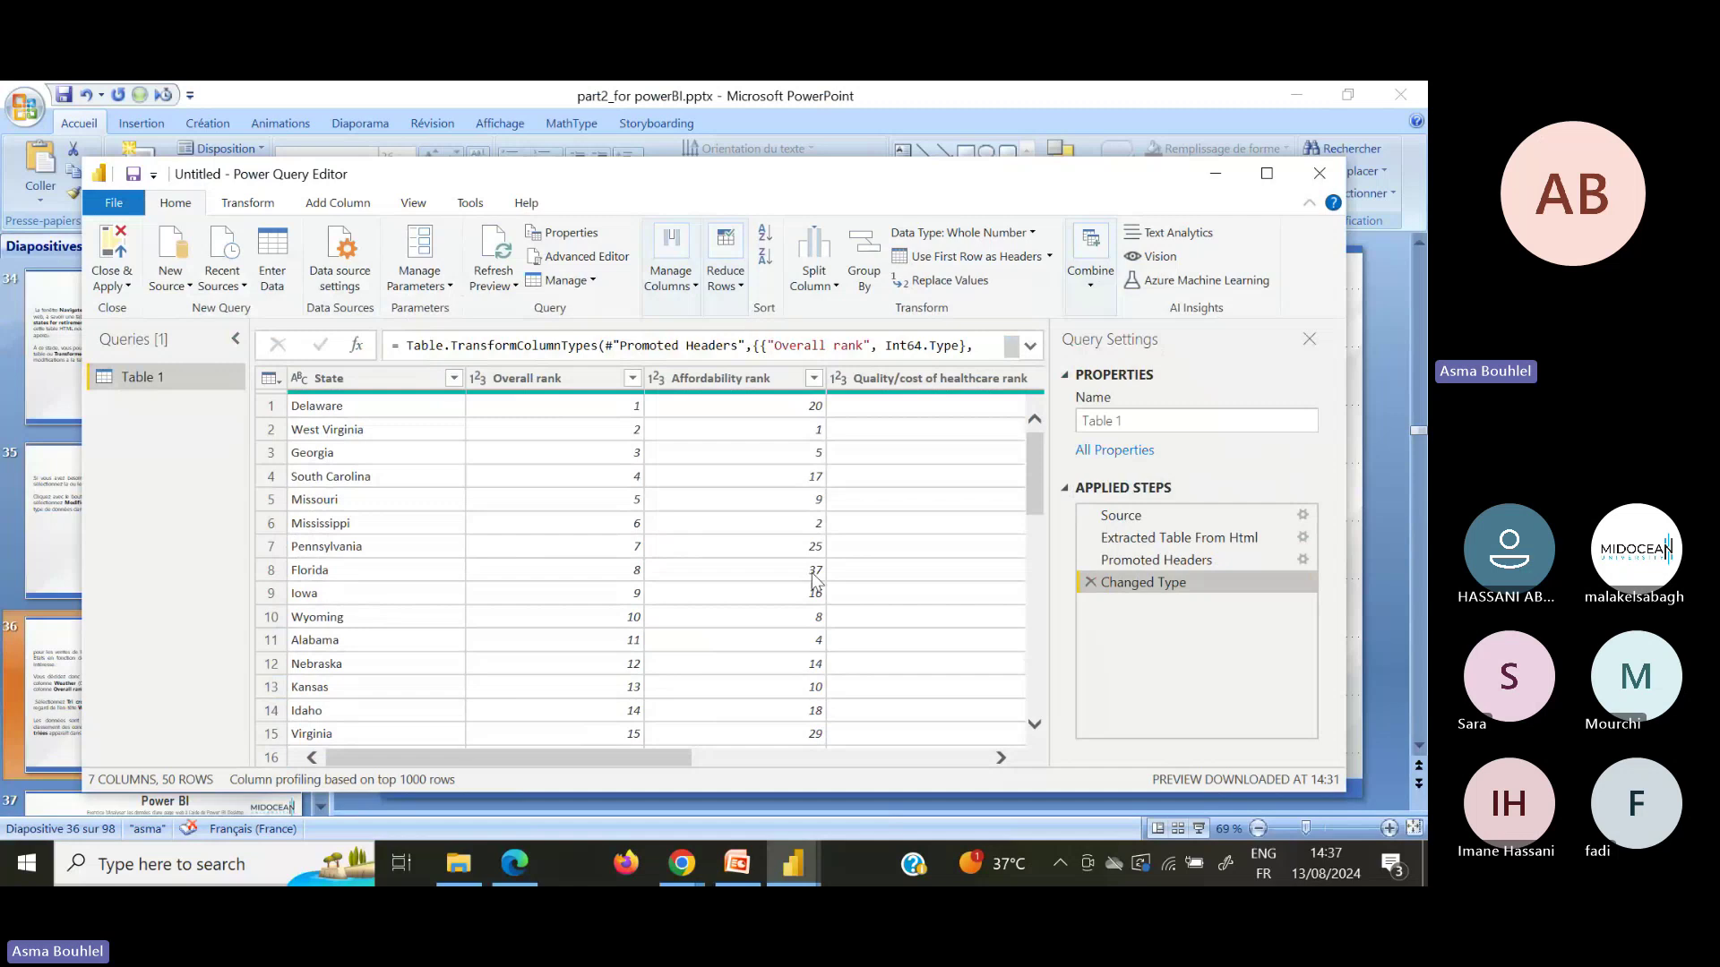
Step: Sort the table rows by the Weather rank column in ascending order
click(976, 758)
click(734, 378)
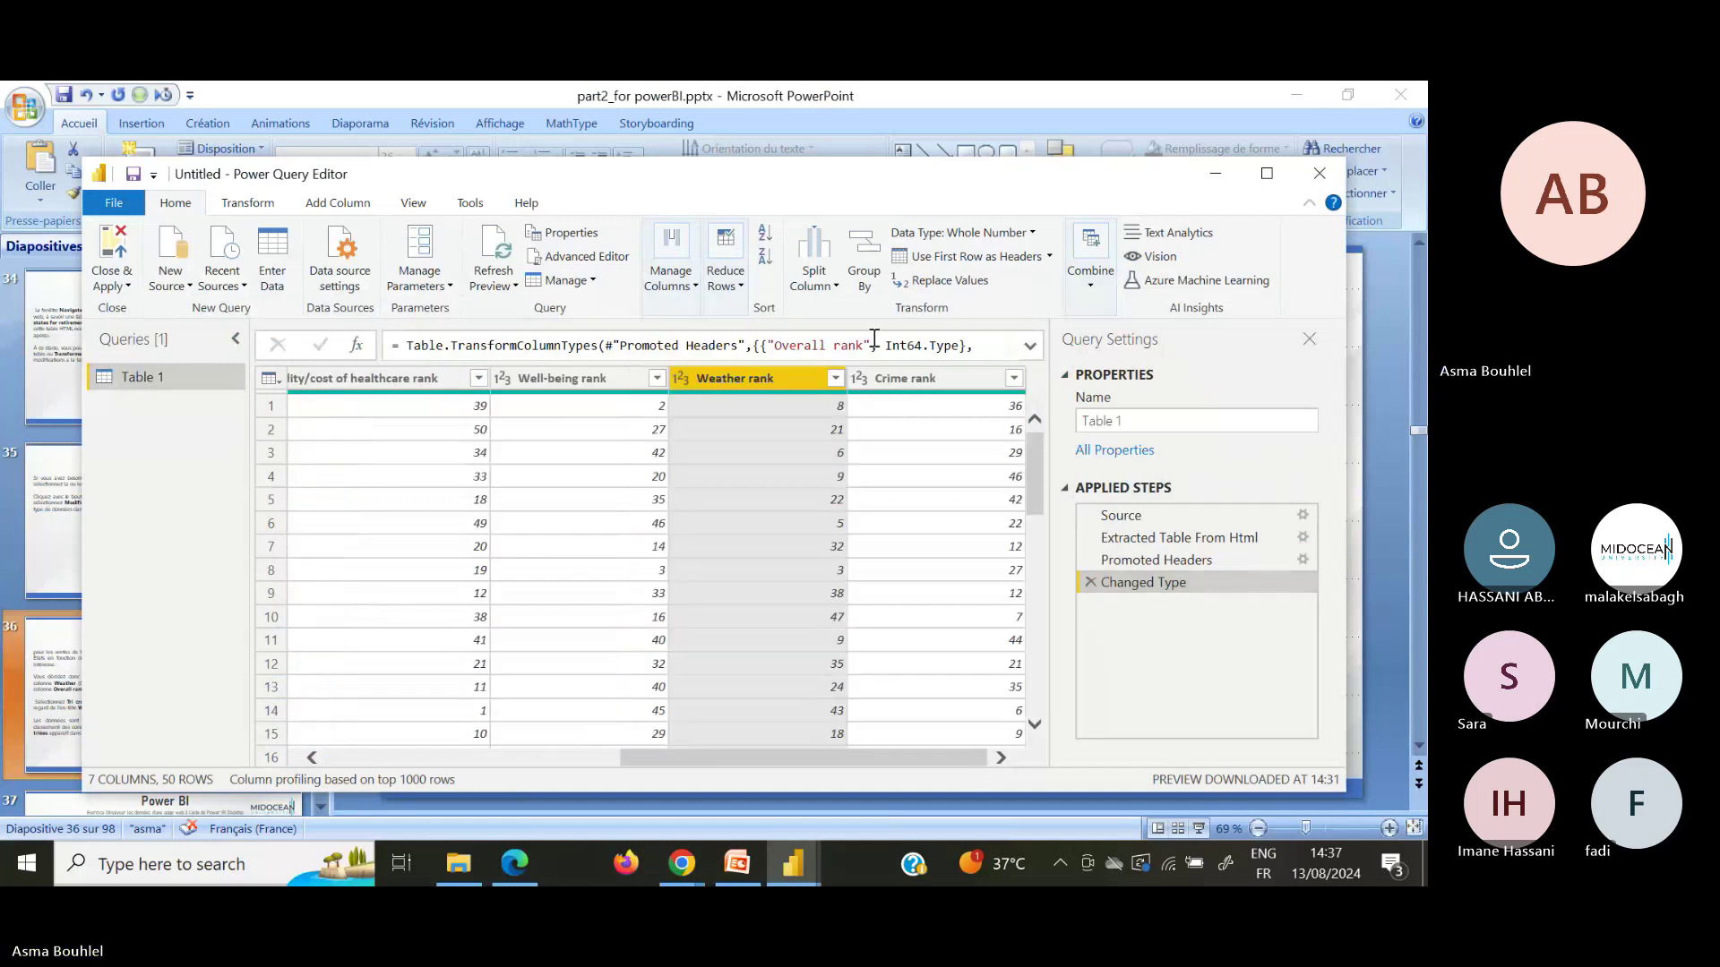
click(835, 378)
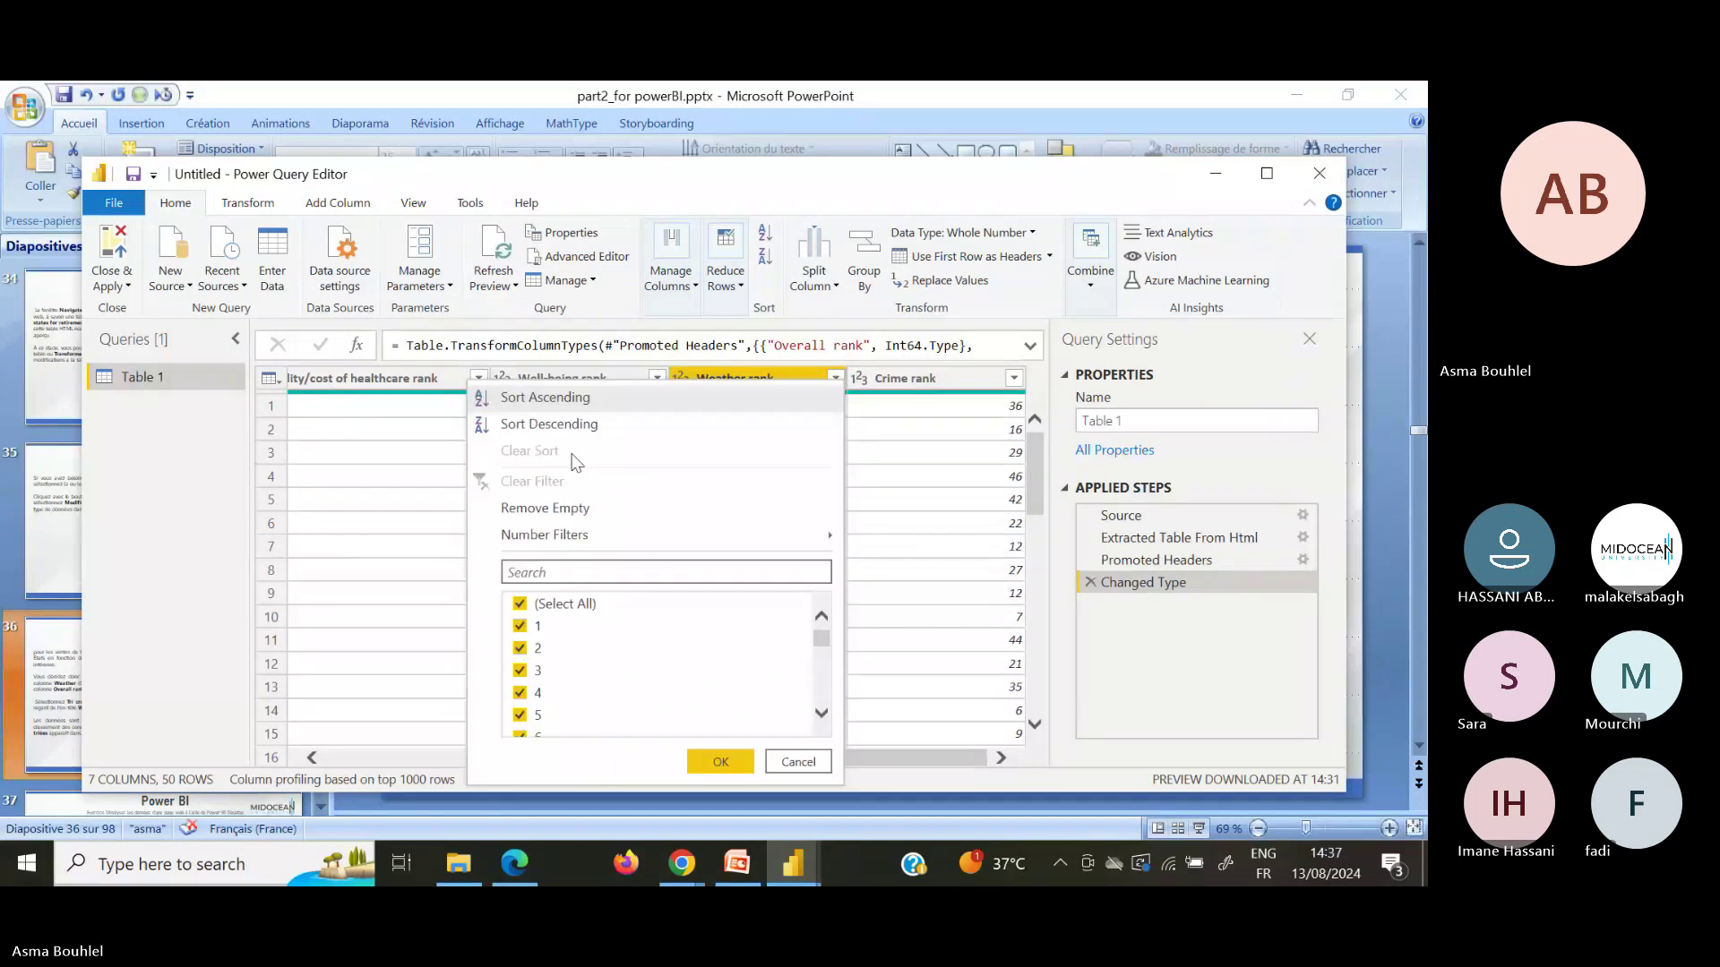
click(544, 397)
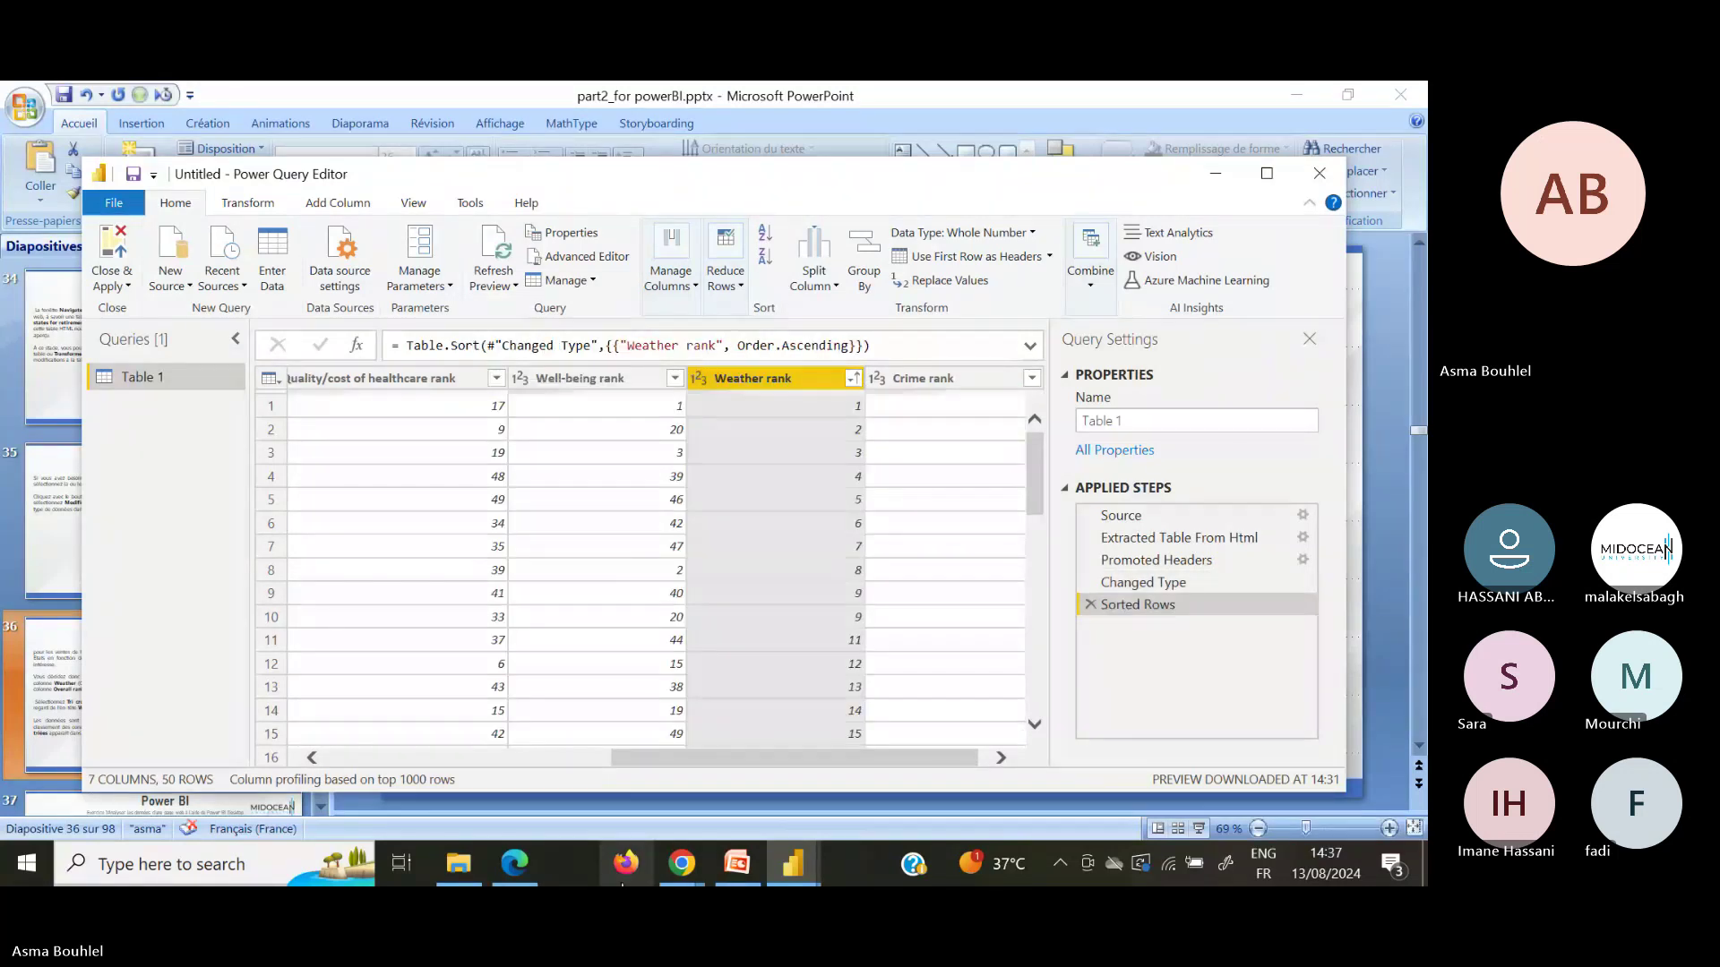
Step: Switch to PowerPoint and review slide 37 on removing the bottom rows
click(737, 863)
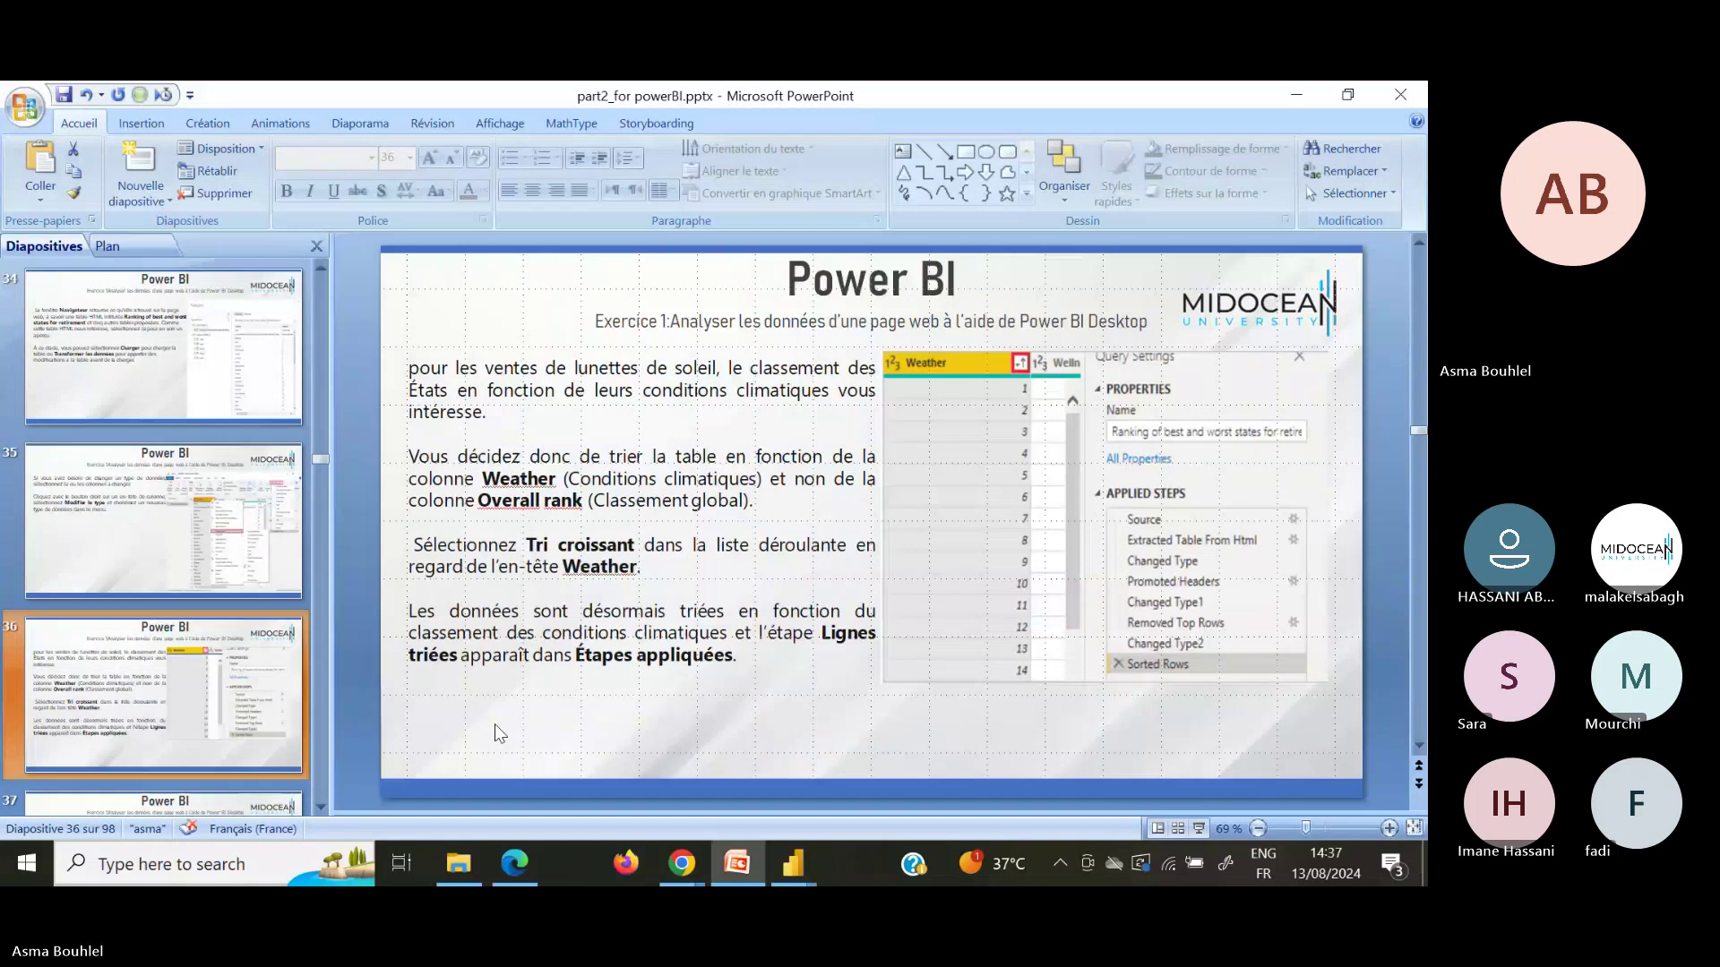
scroll(495, 724, down, 1)
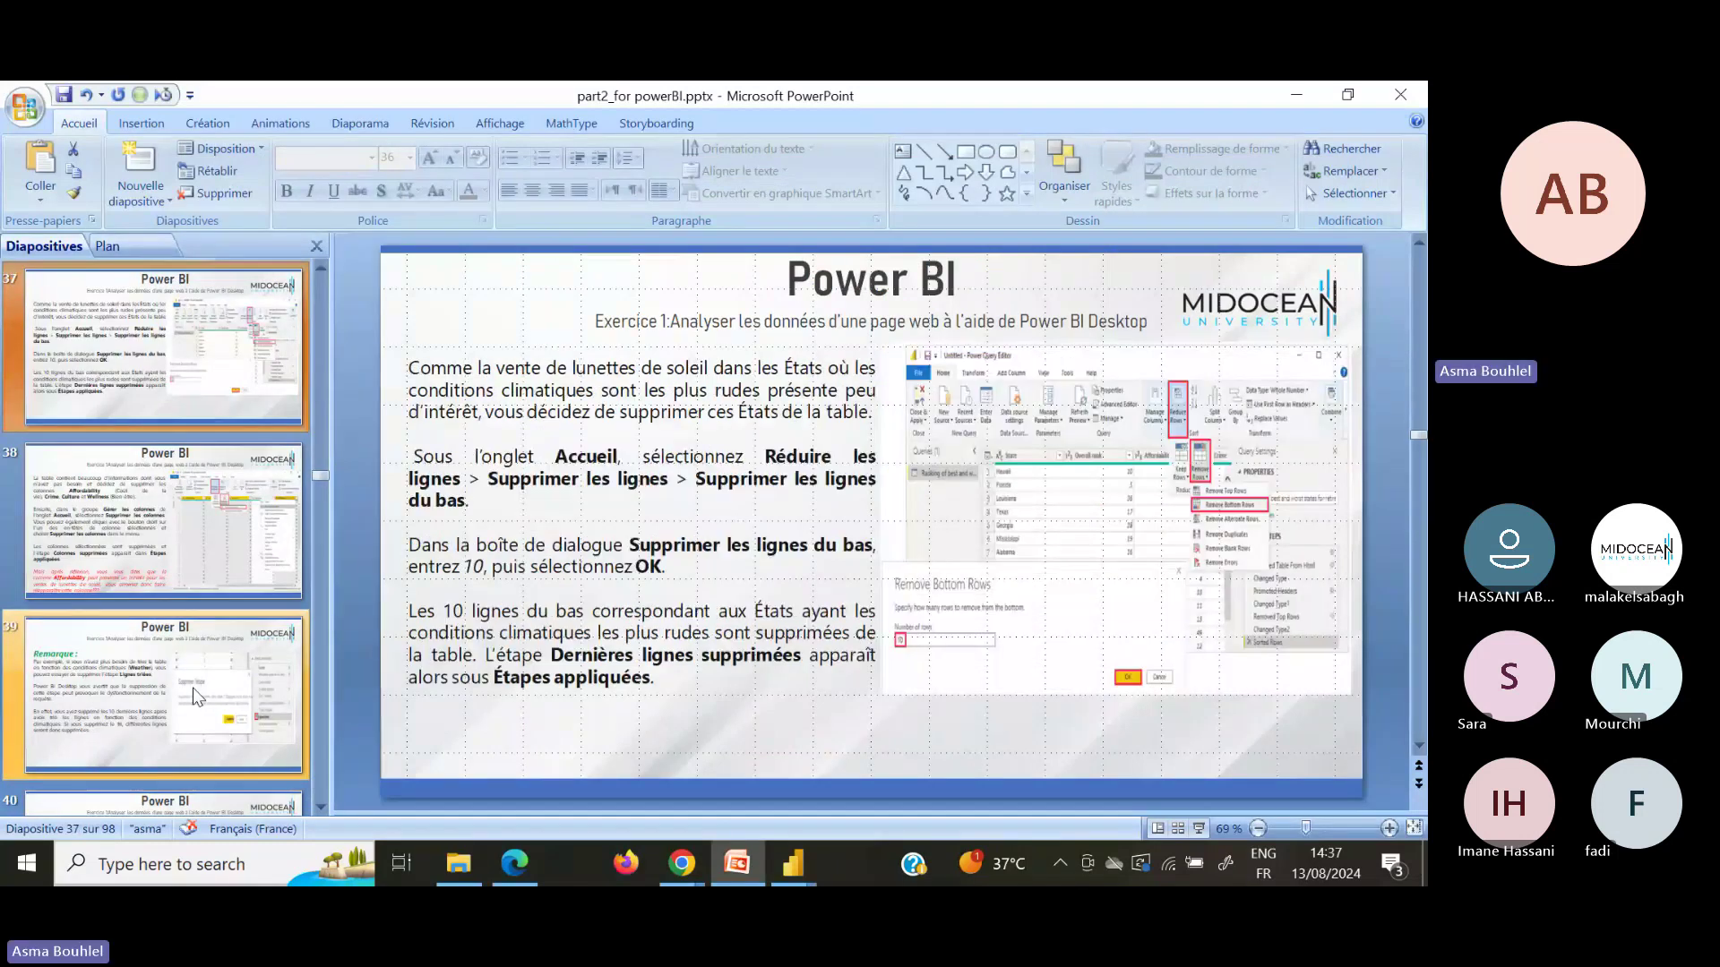
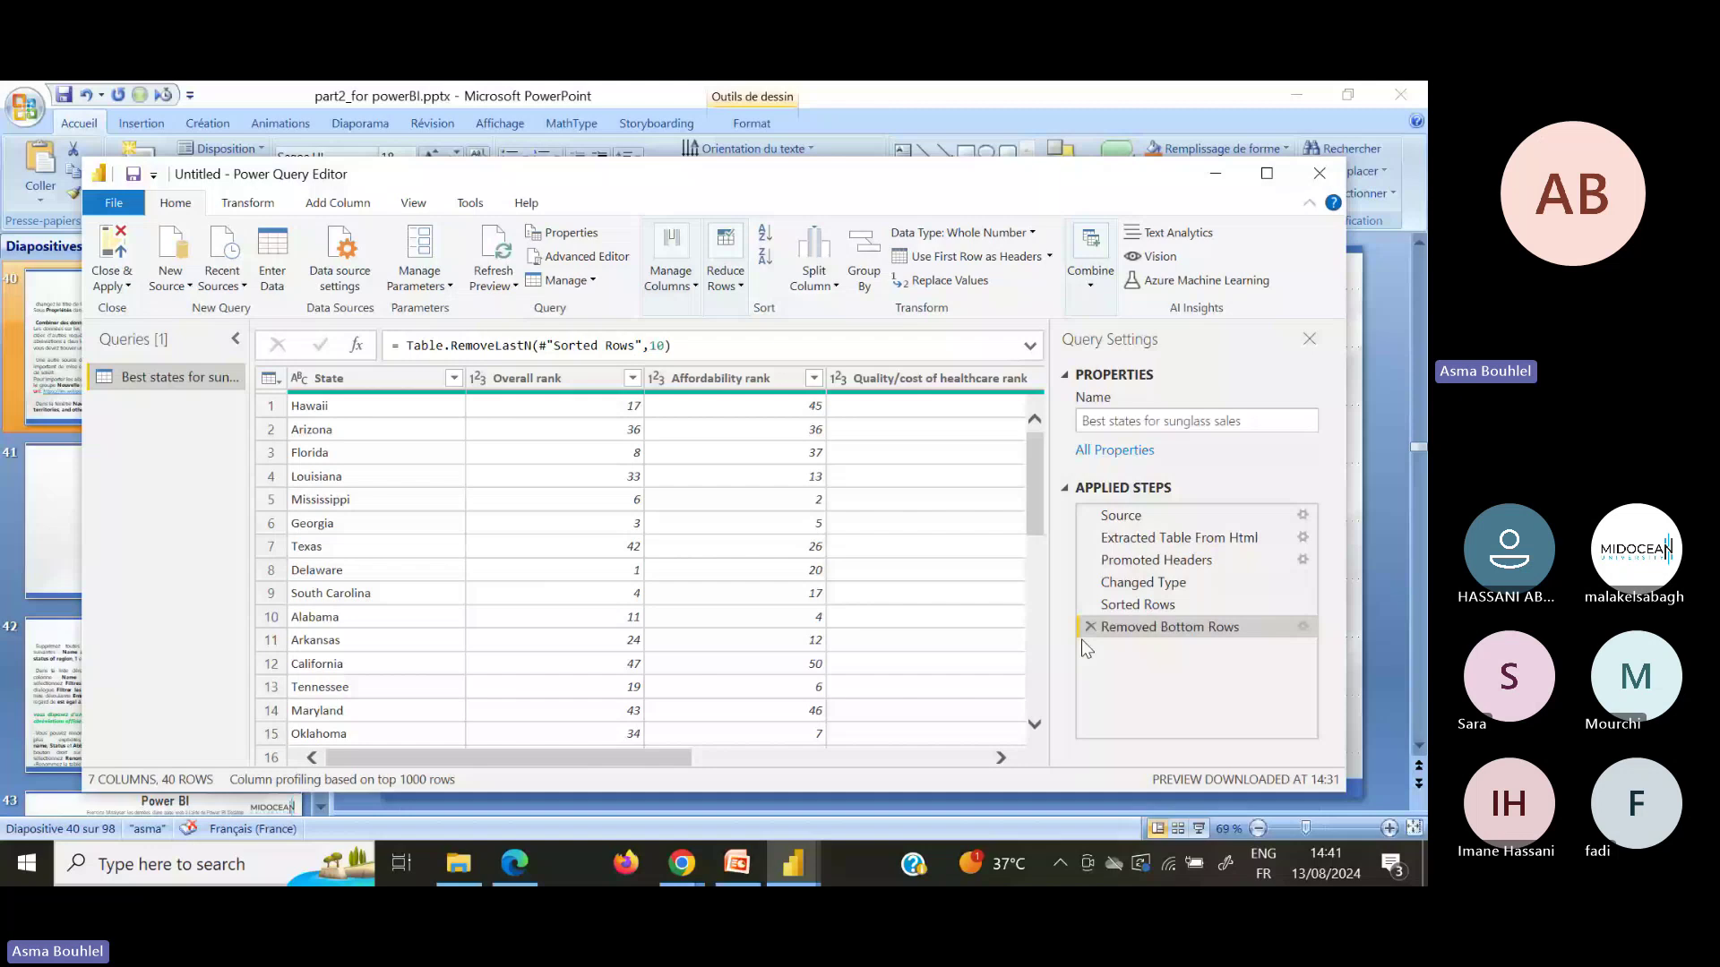
Step: Check the last remaining rows of the table, and copy the Wikipedia state abbreviations URL from slide 40 in PowerPoint
click(1037, 672)
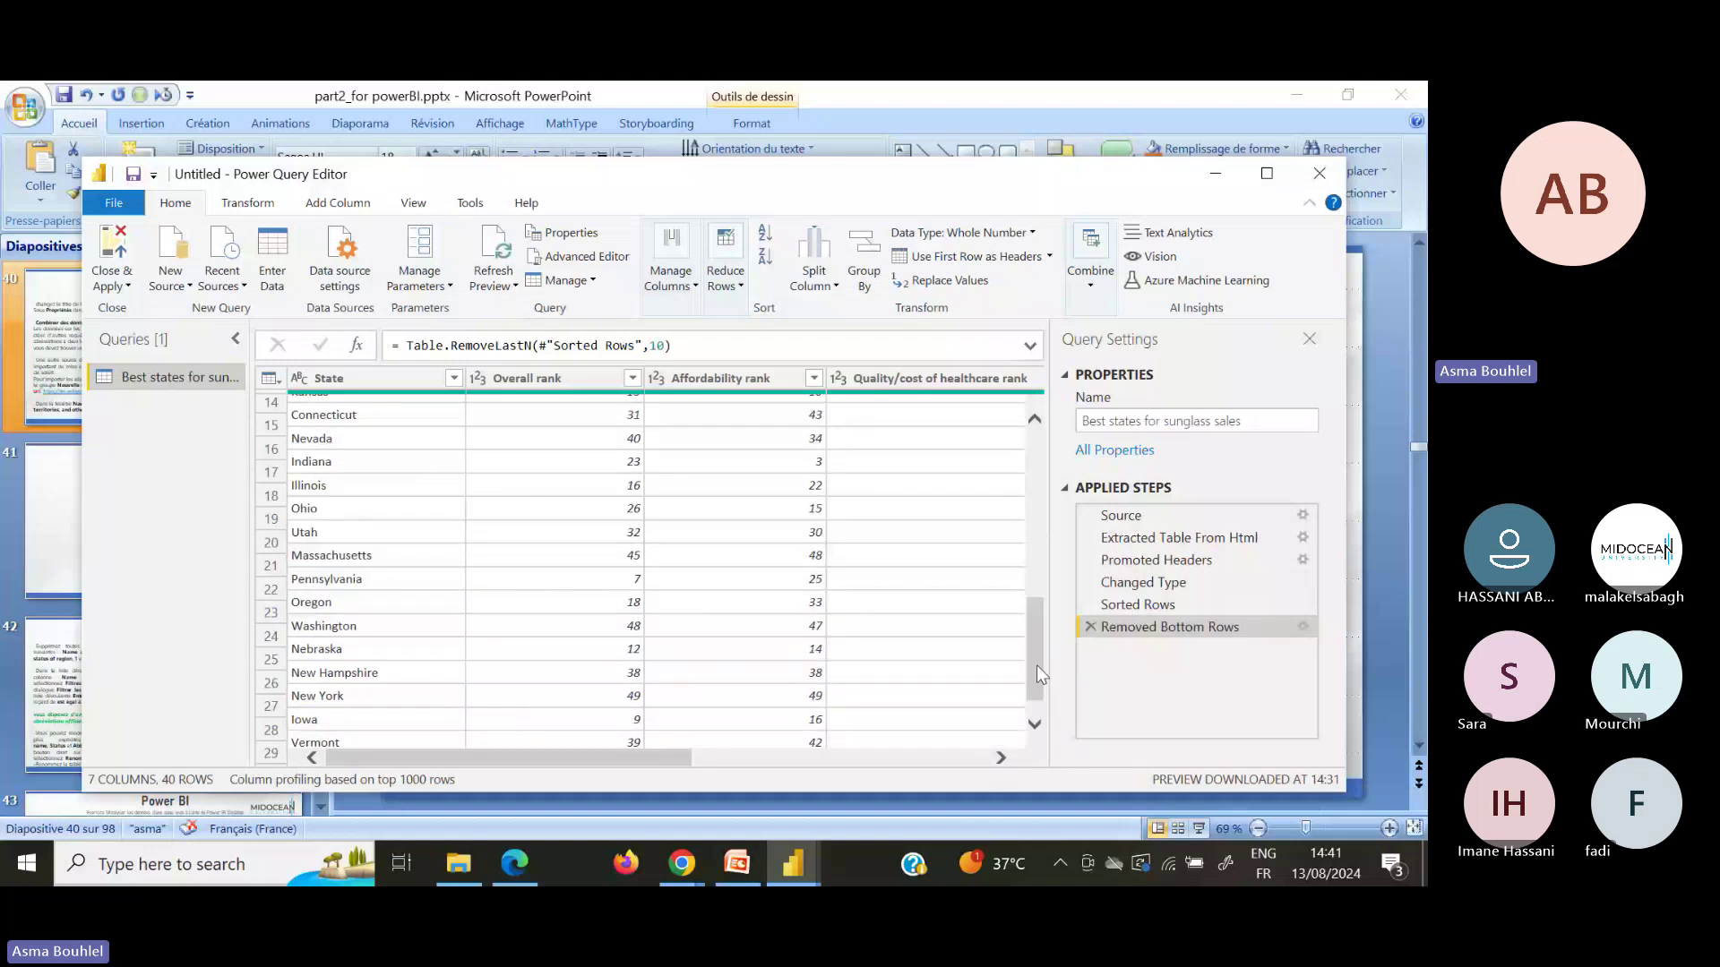
scroll(1036, 665, down, 1)
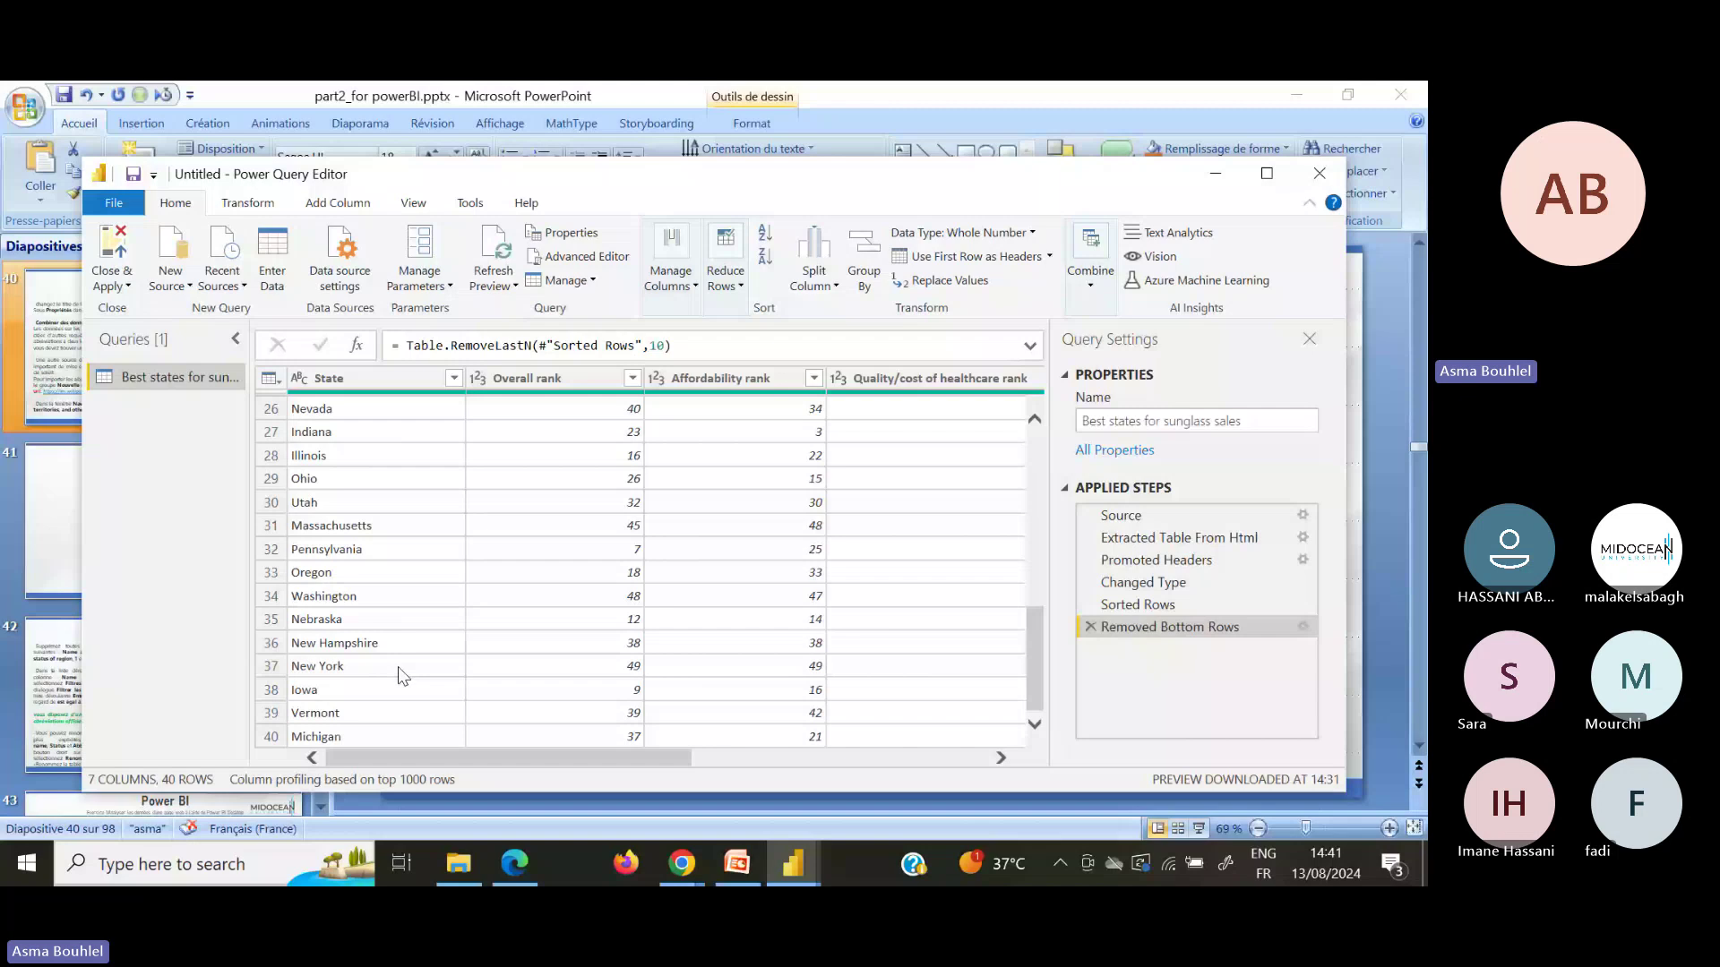
click(736, 864)
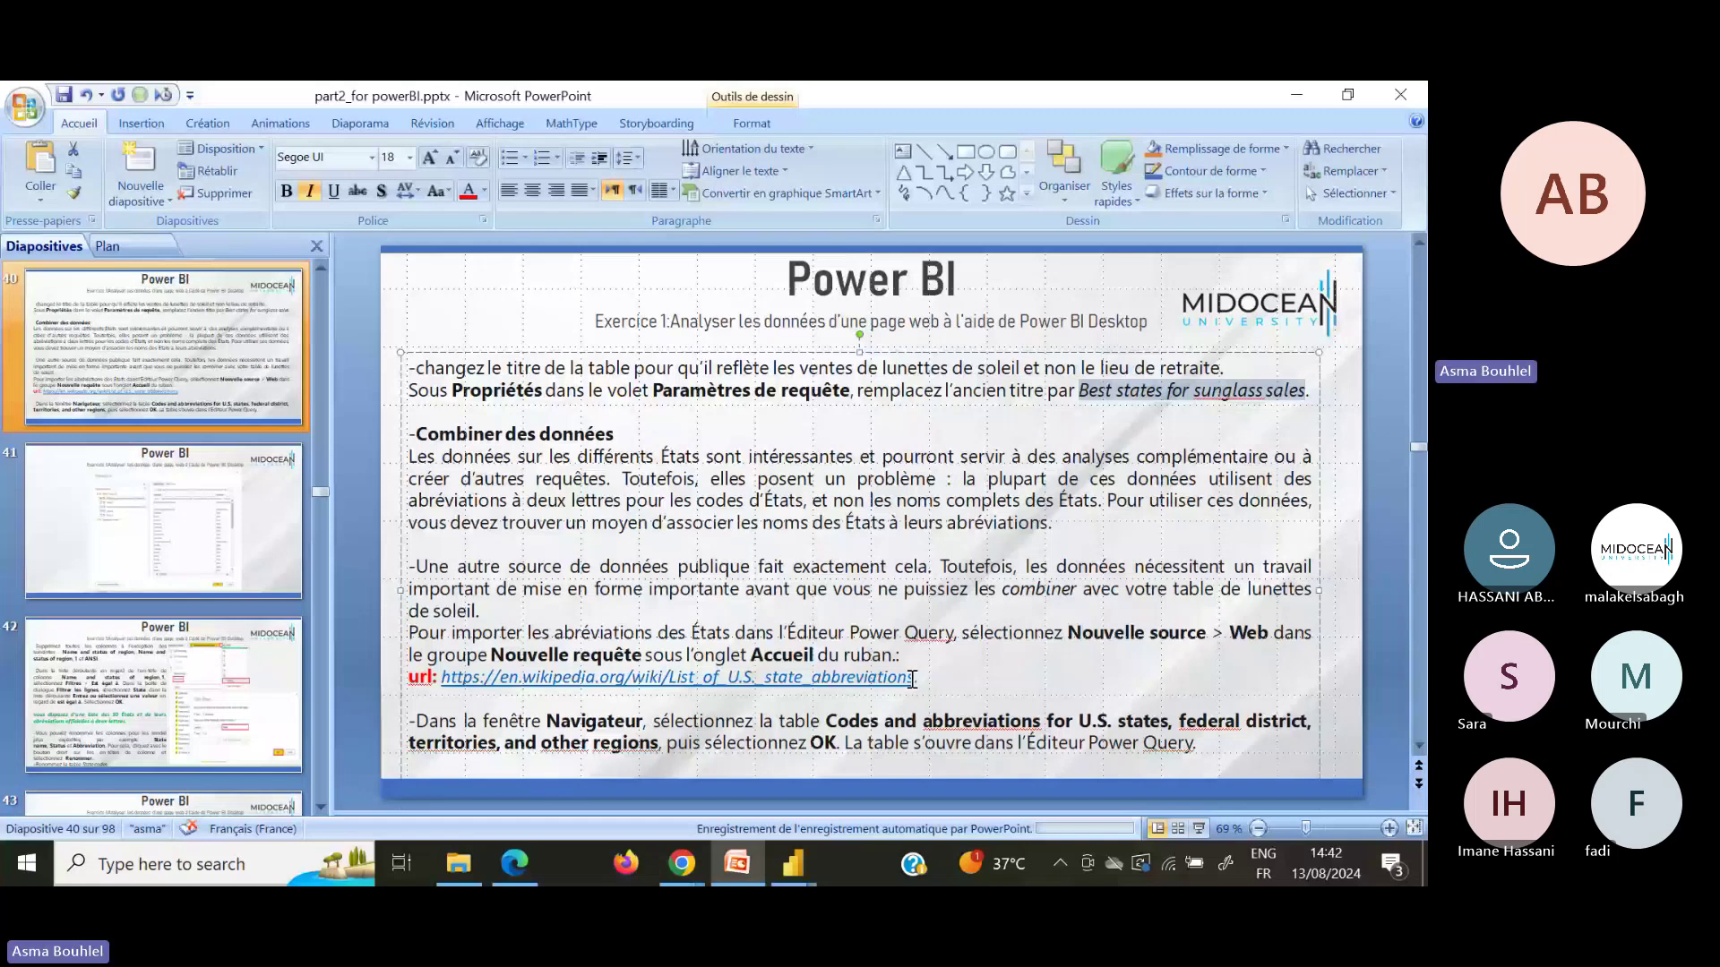
drag(912, 678, 441, 678)
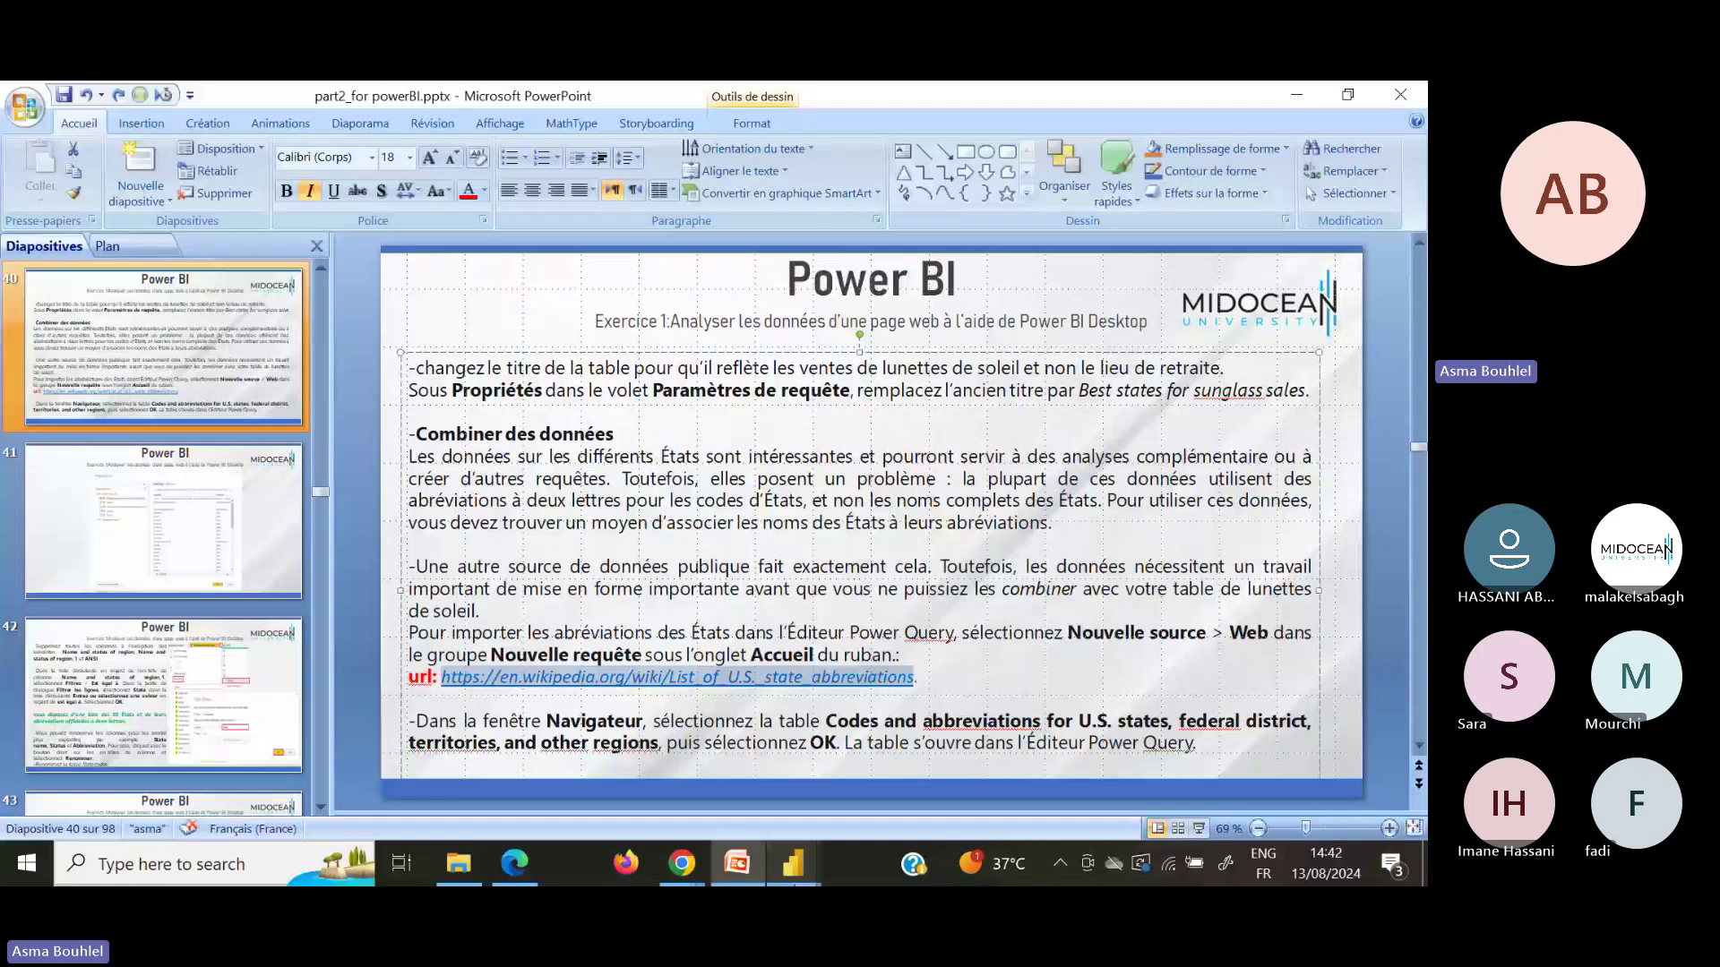
Step: Switch to Chrome and examine the Wikipedia table of codes and abbreviations for U.S. states, federal district, territories, and other regions
key(alt+Tab)
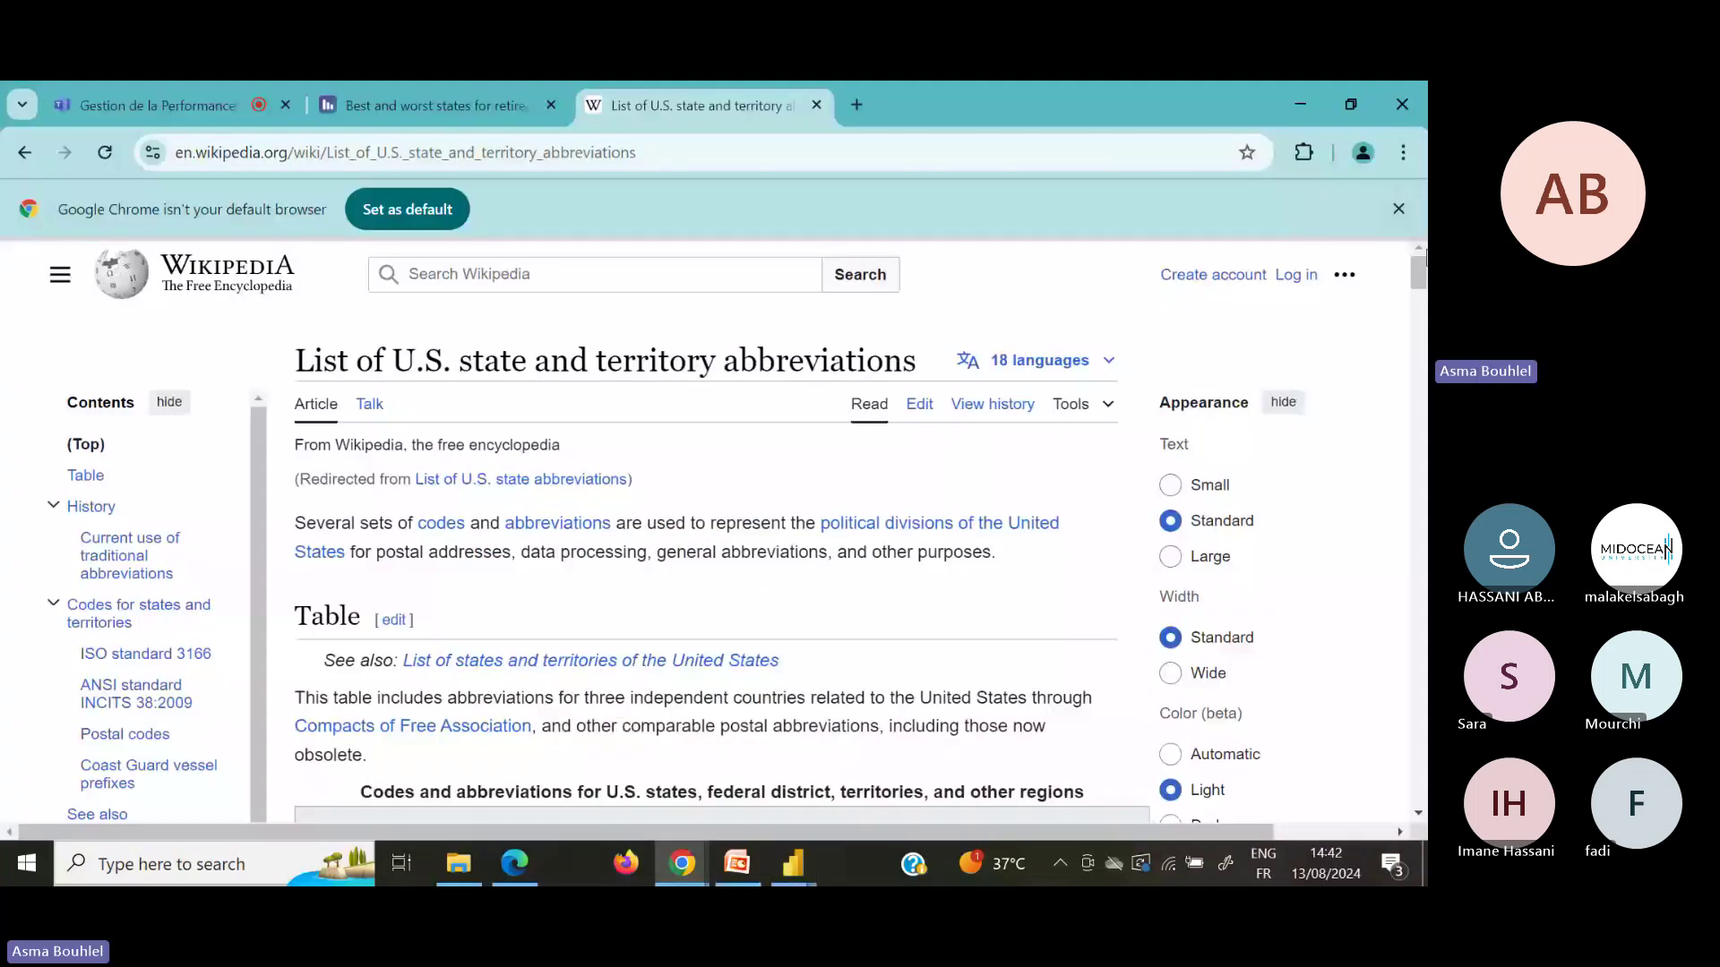
drag(1425, 259, 1424, 318)
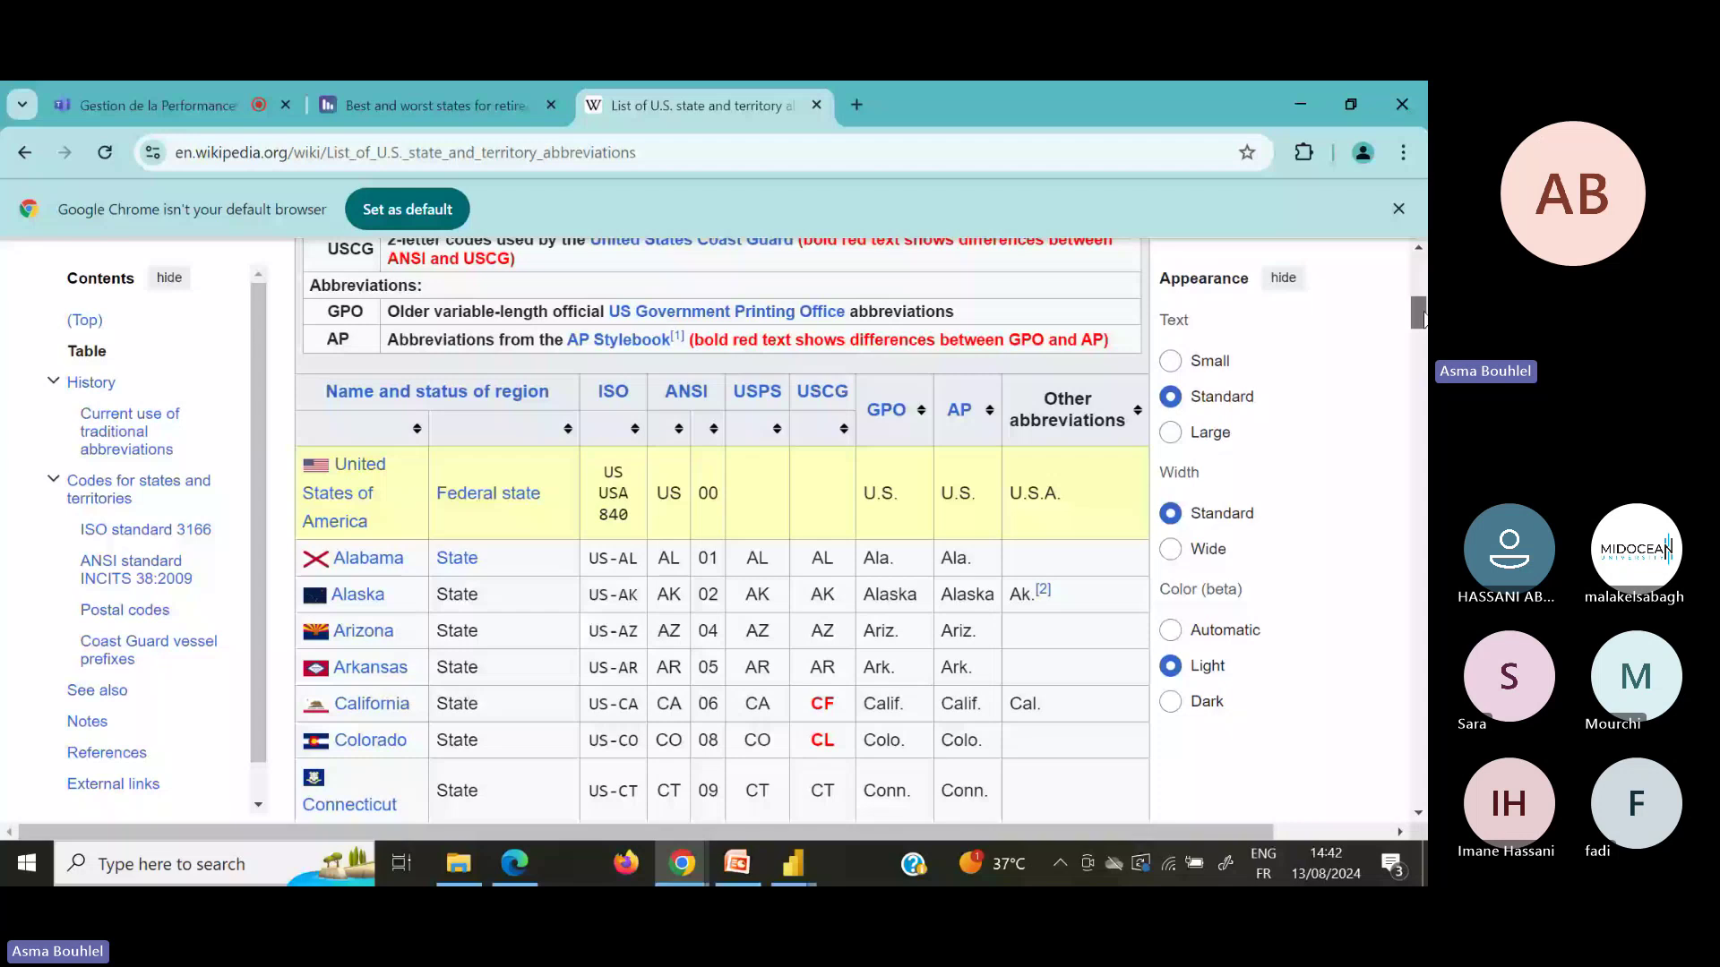
drag(1423, 318, 1424, 470)
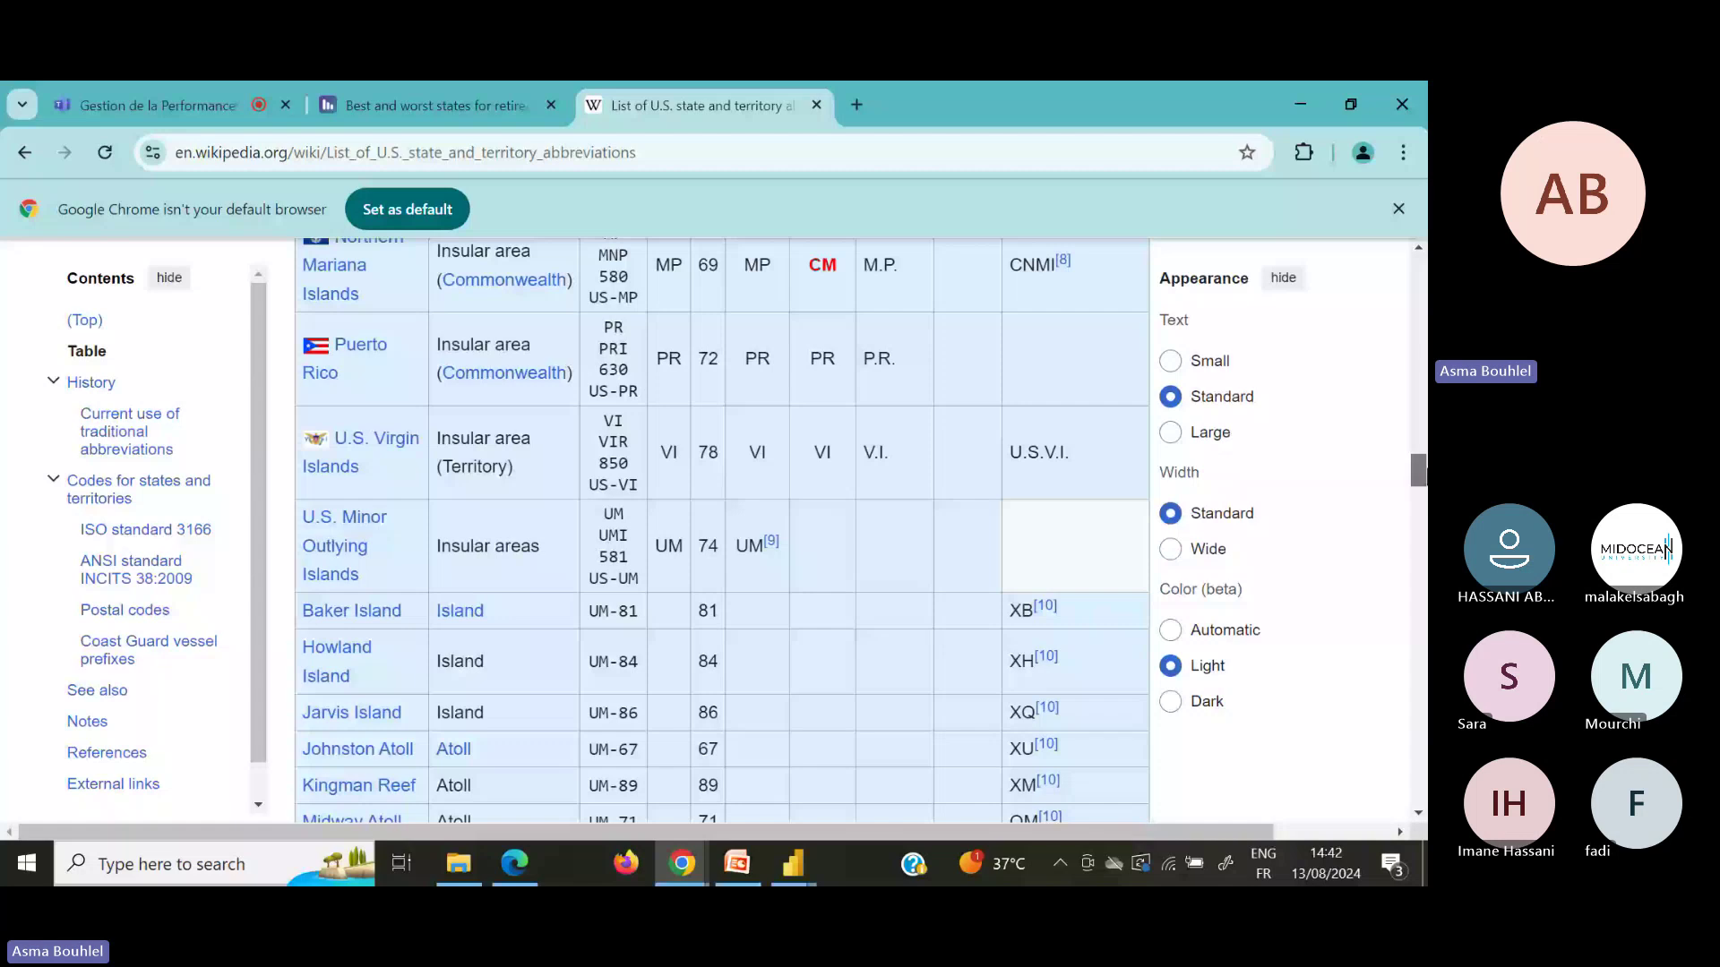
drag(1424, 470, 1424, 313)
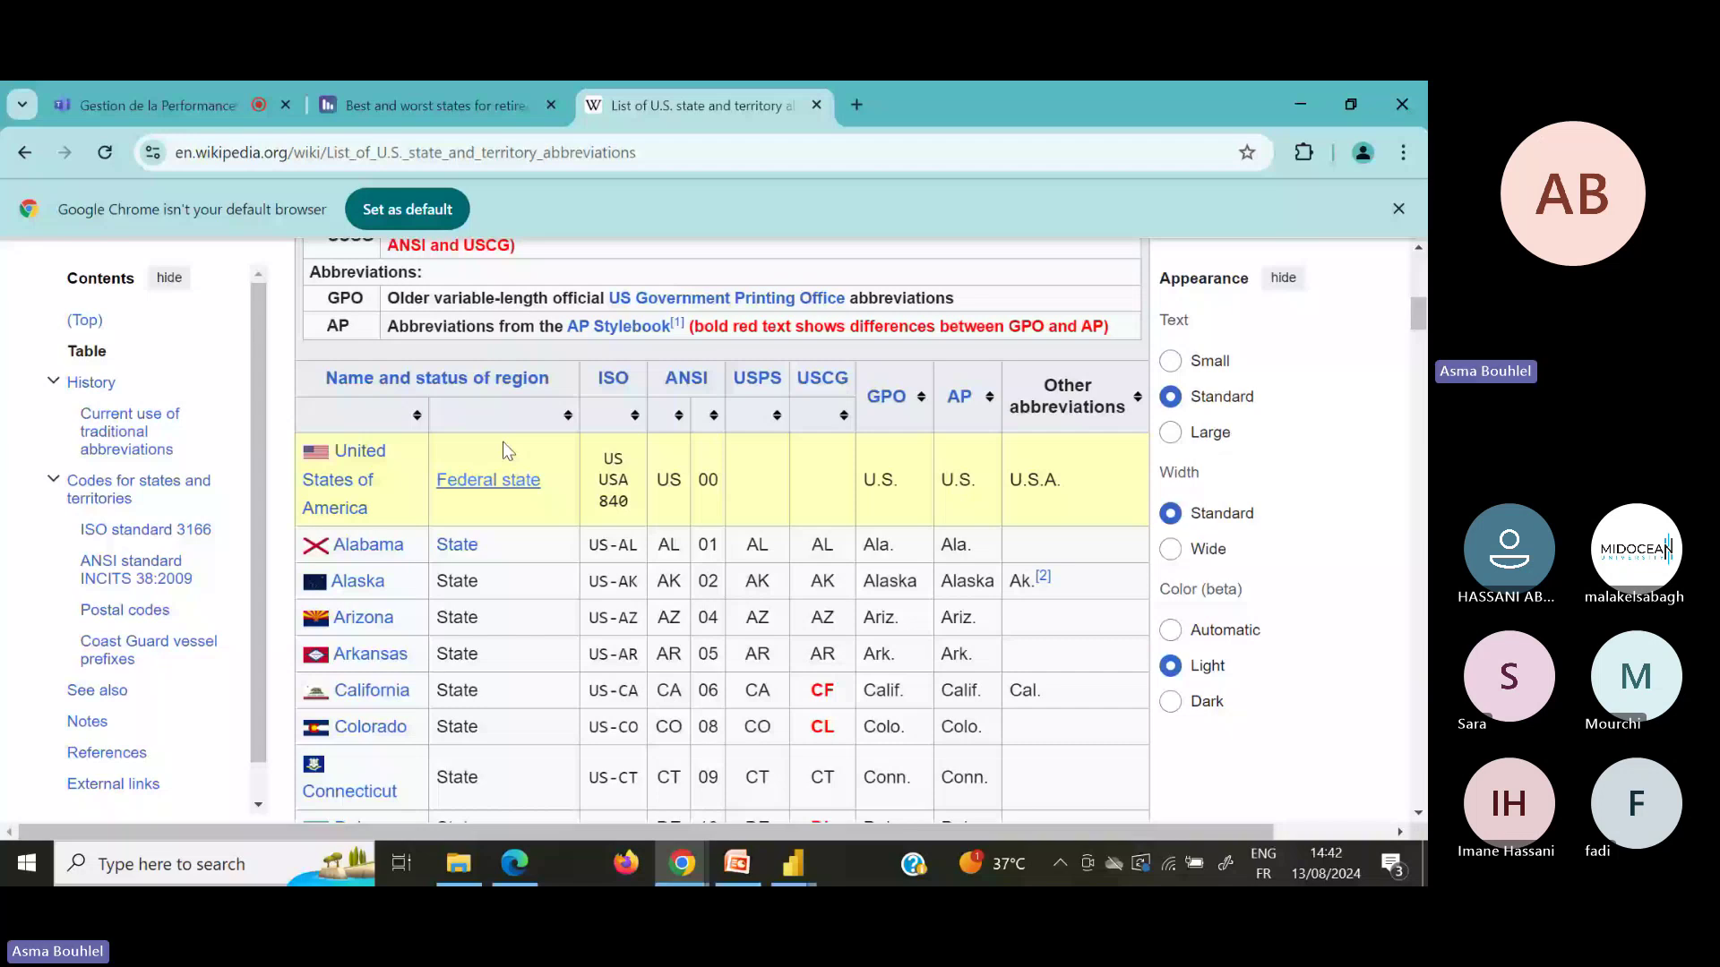
scroll(502, 442, down, 15)
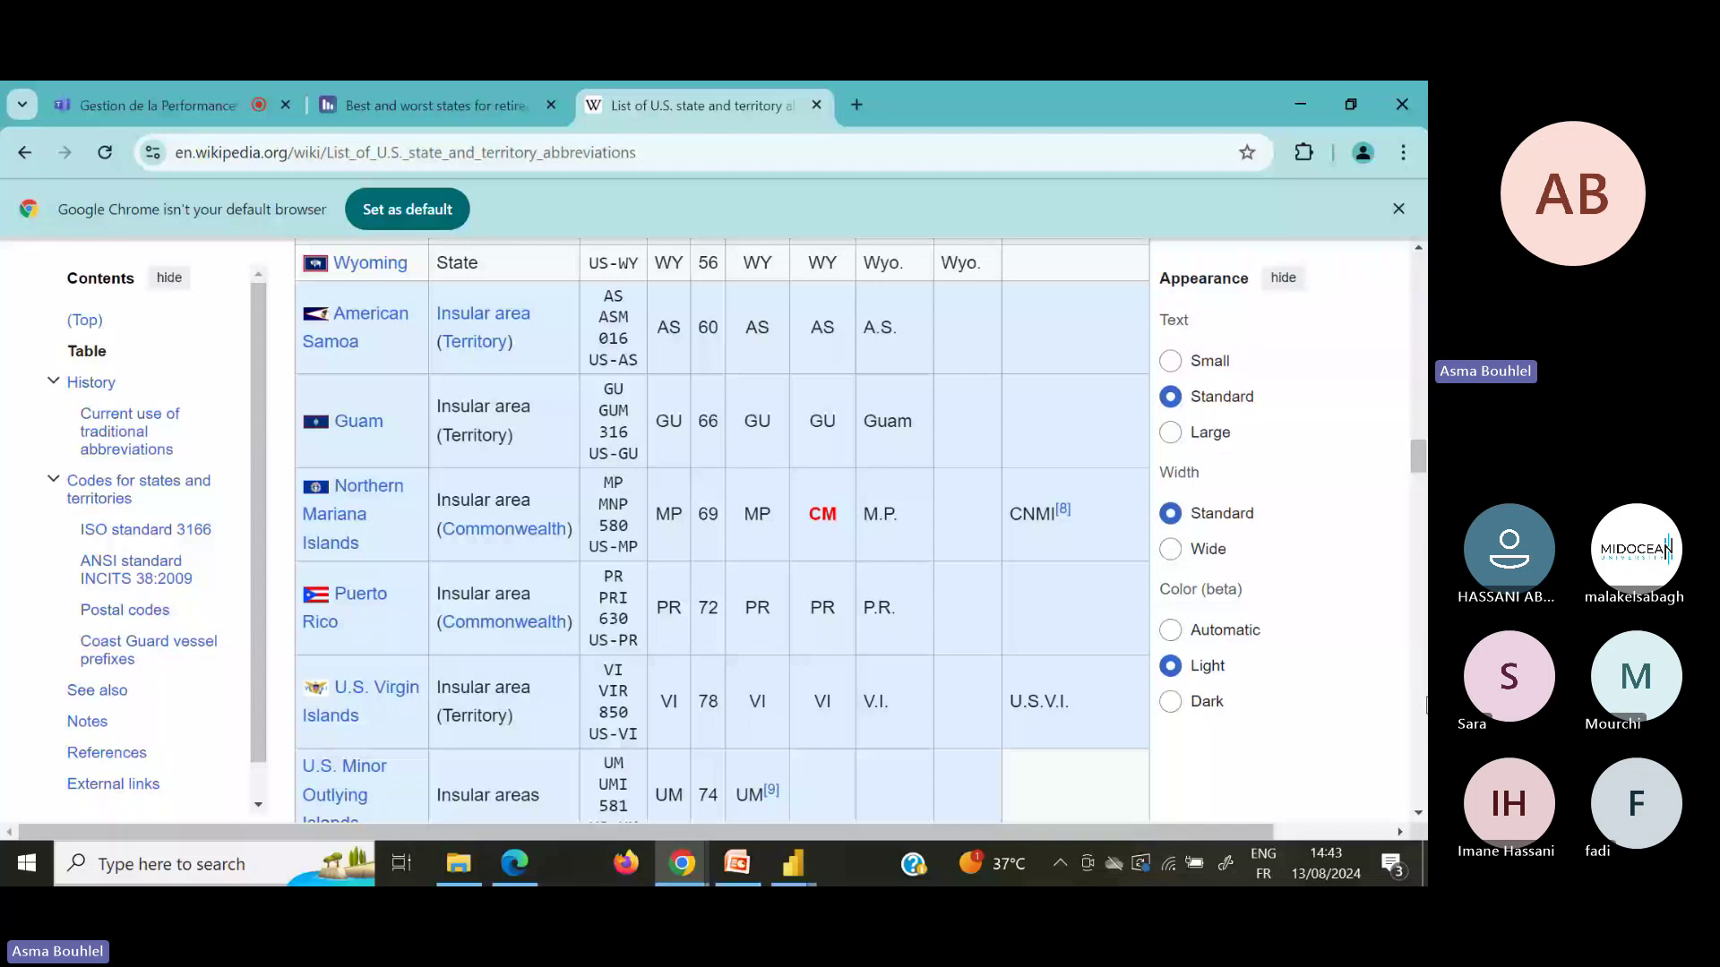
key(Home)
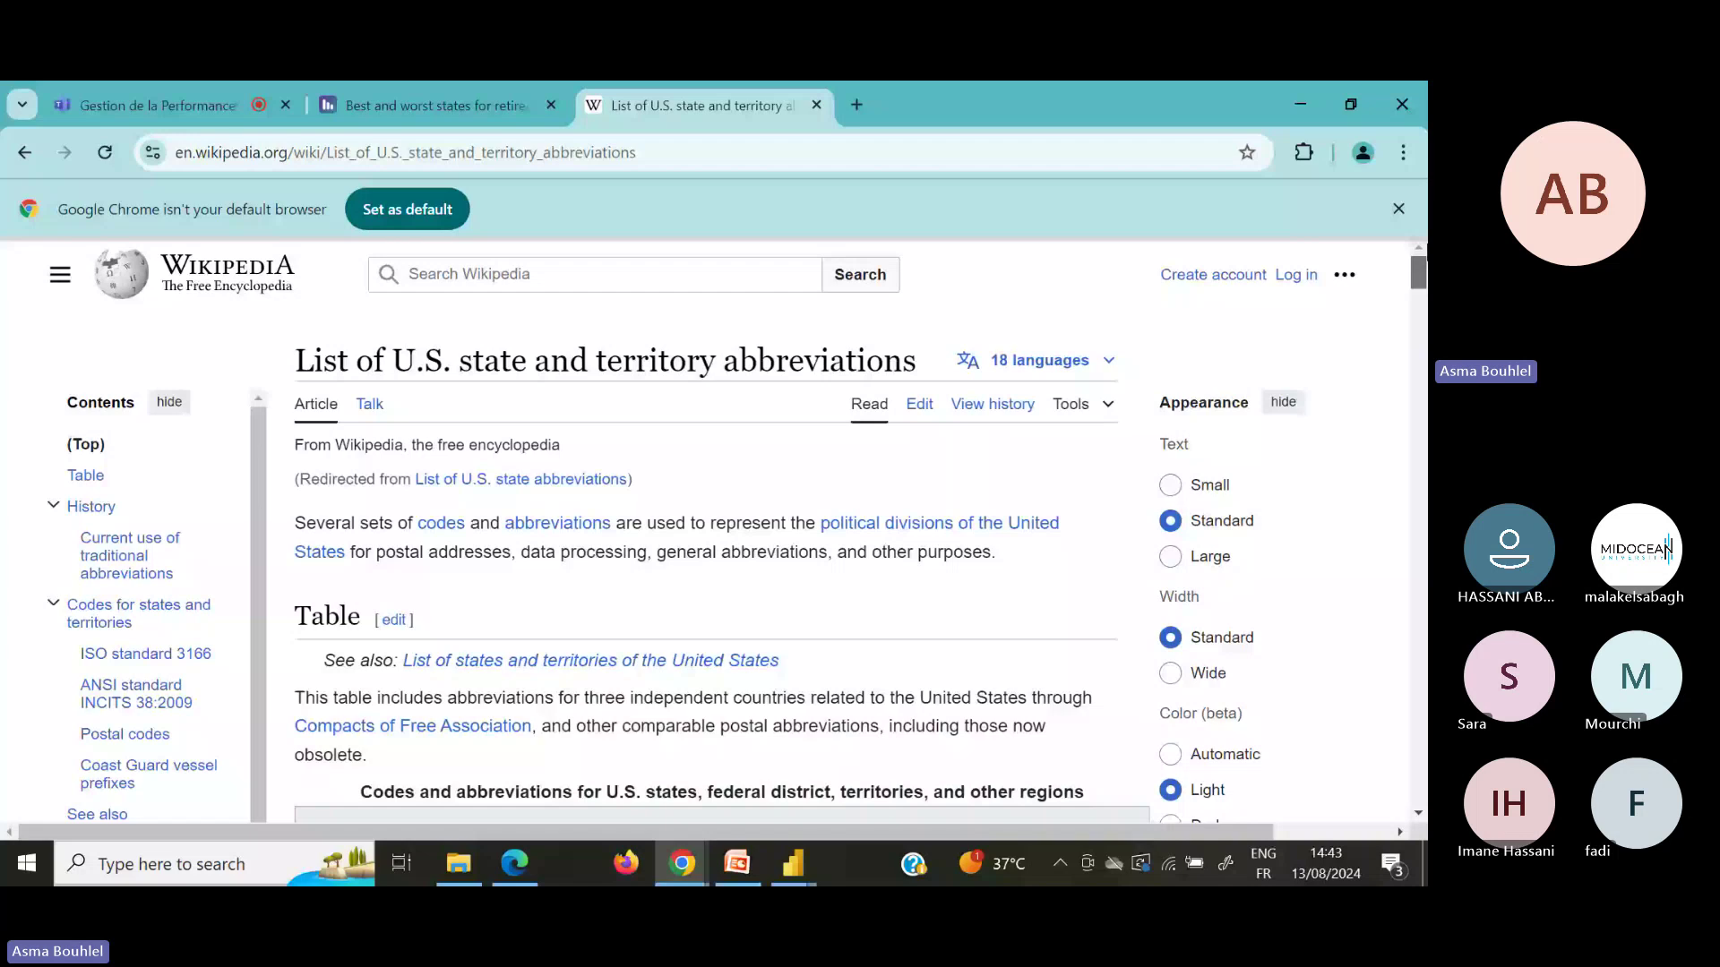
scroll(717, 538, down, 5)
click(792, 862)
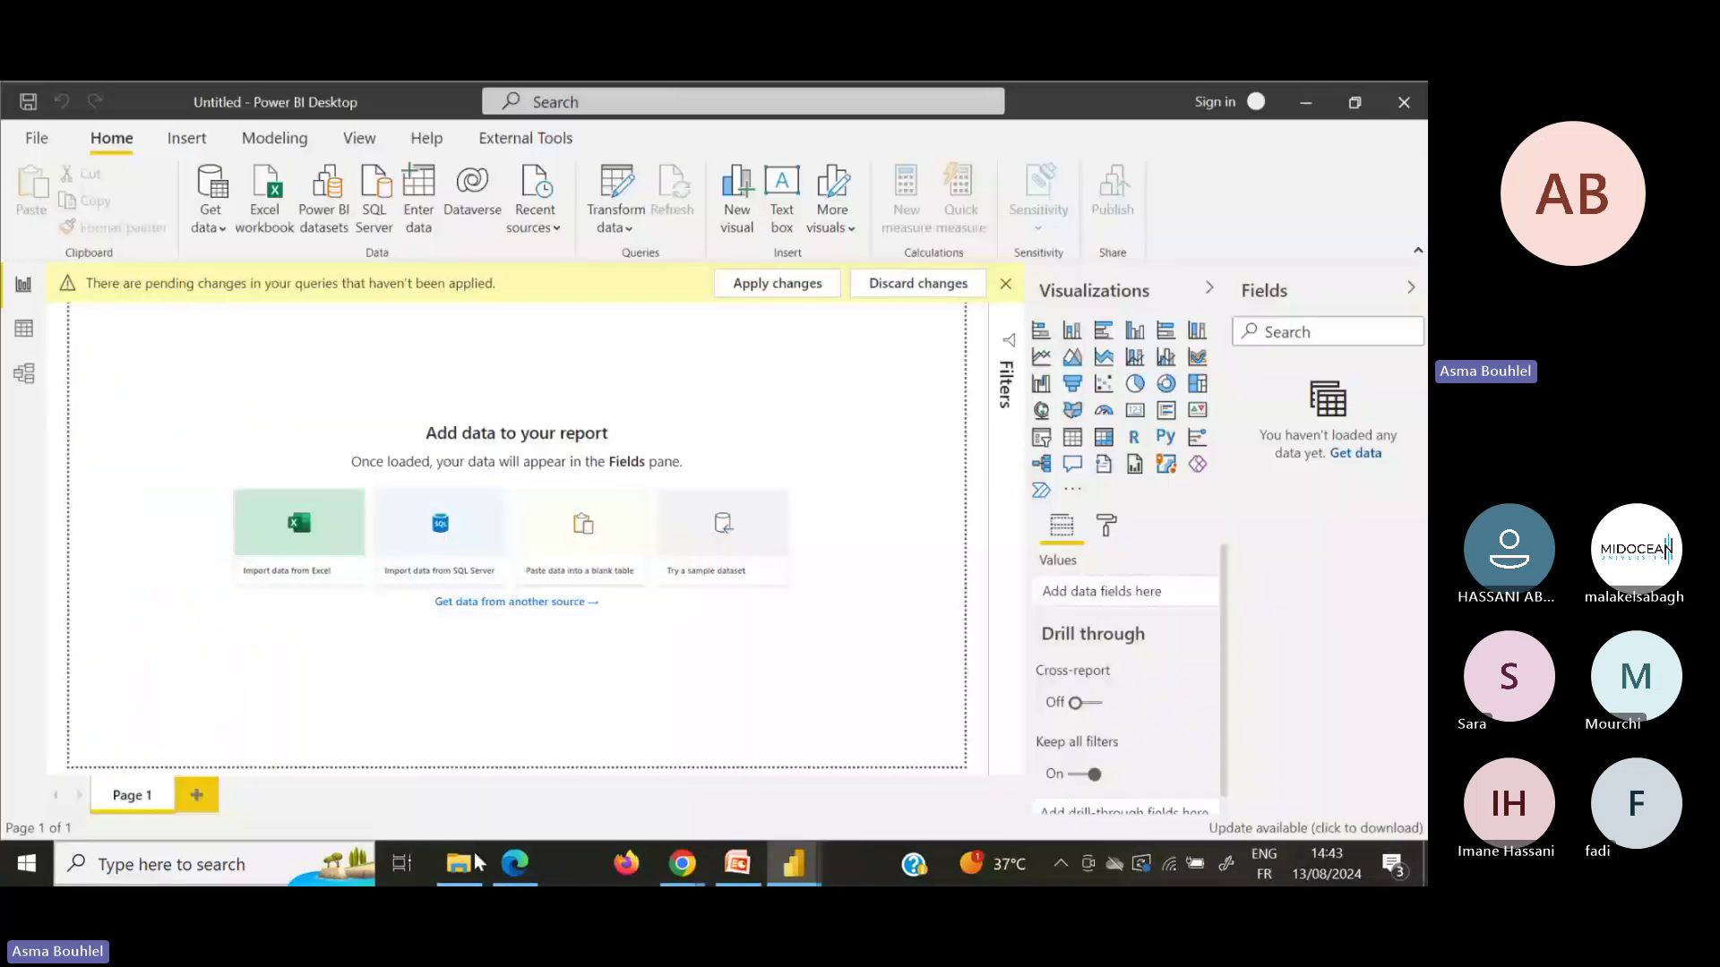
click(220, 228)
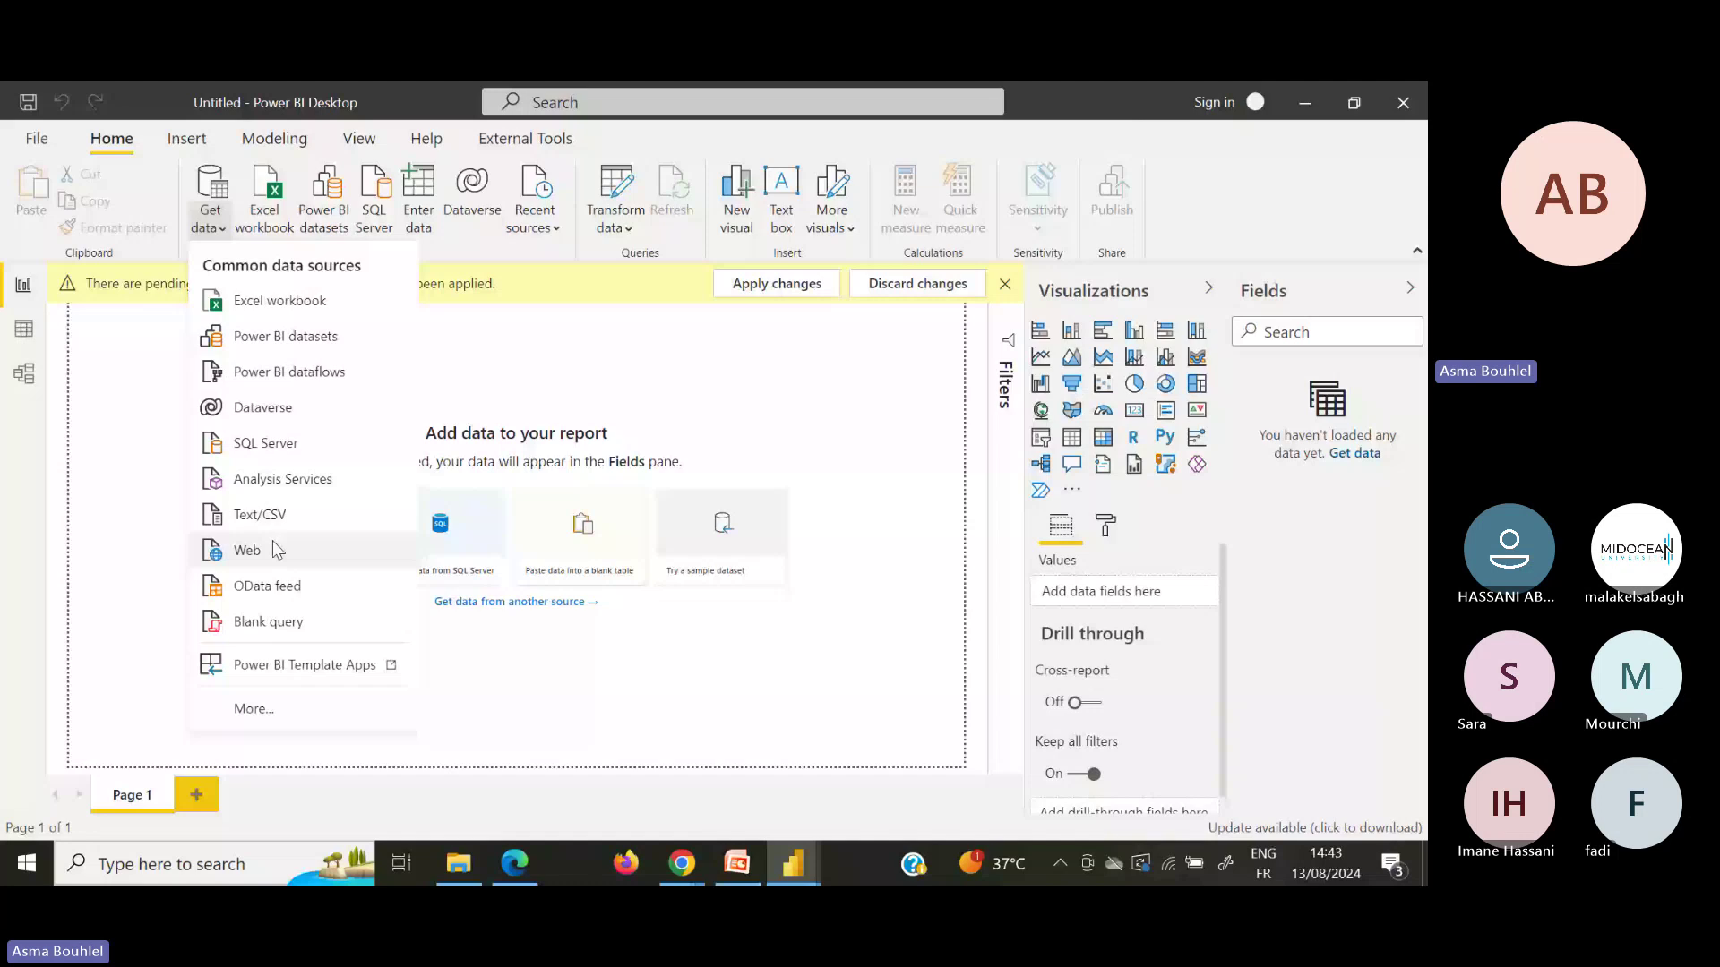
click(274, 549)
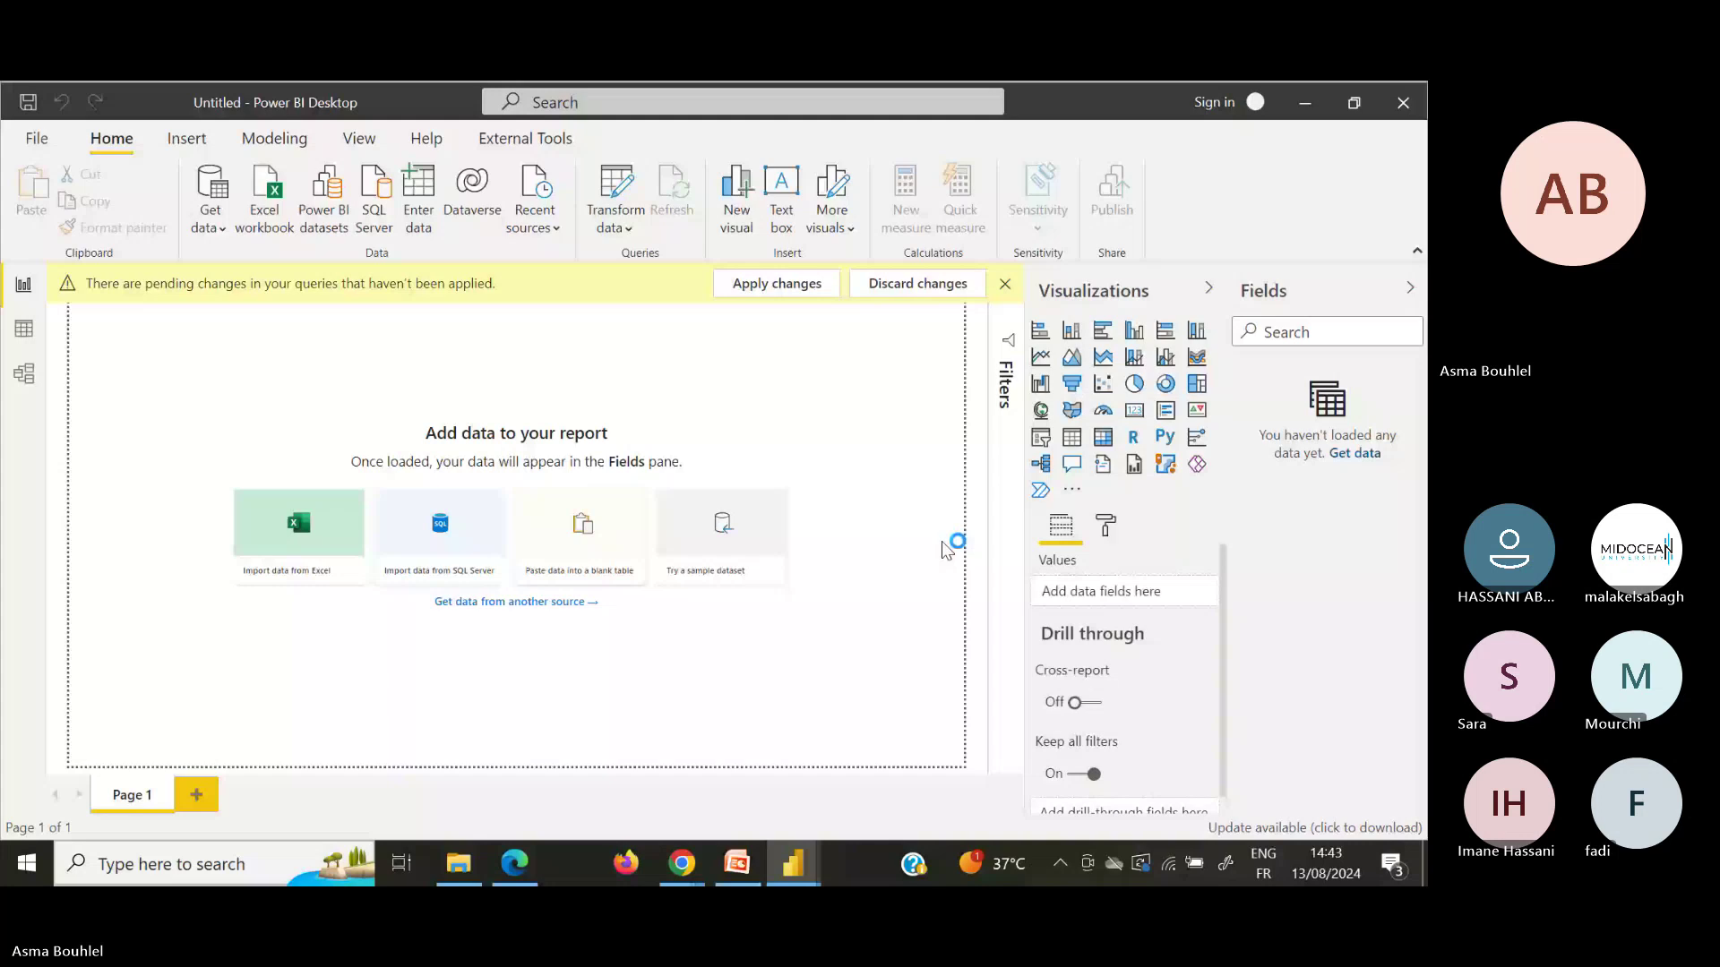
mouse_move(805, 866)
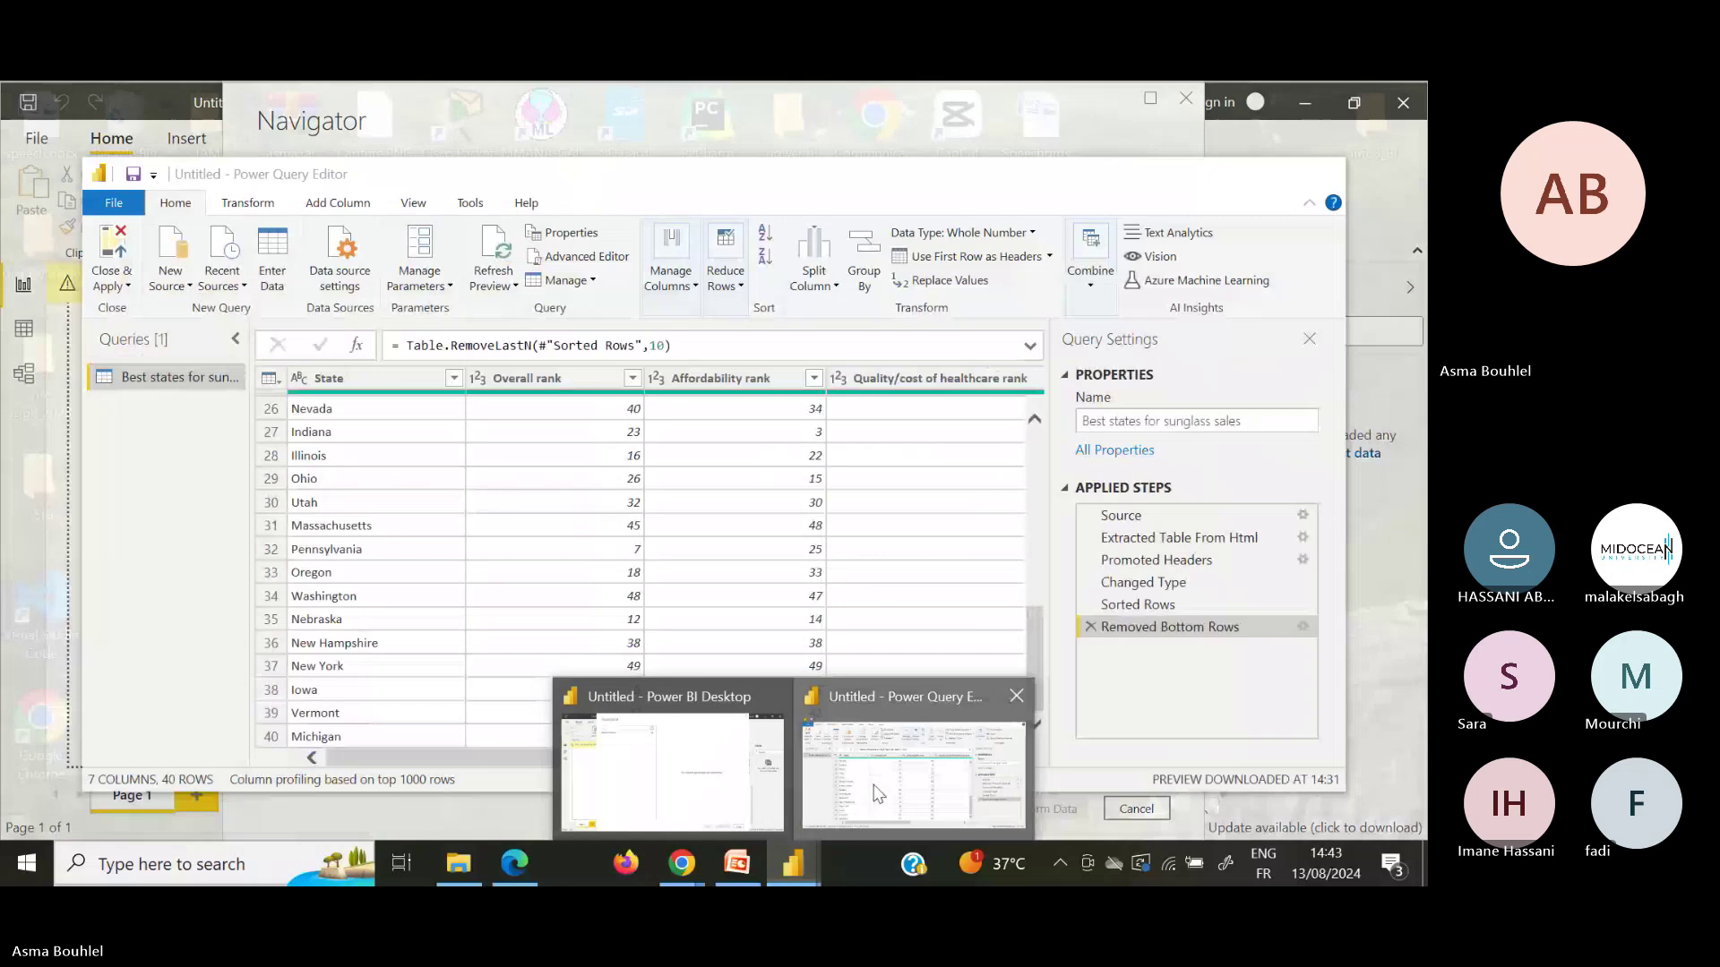
click(878, 795)
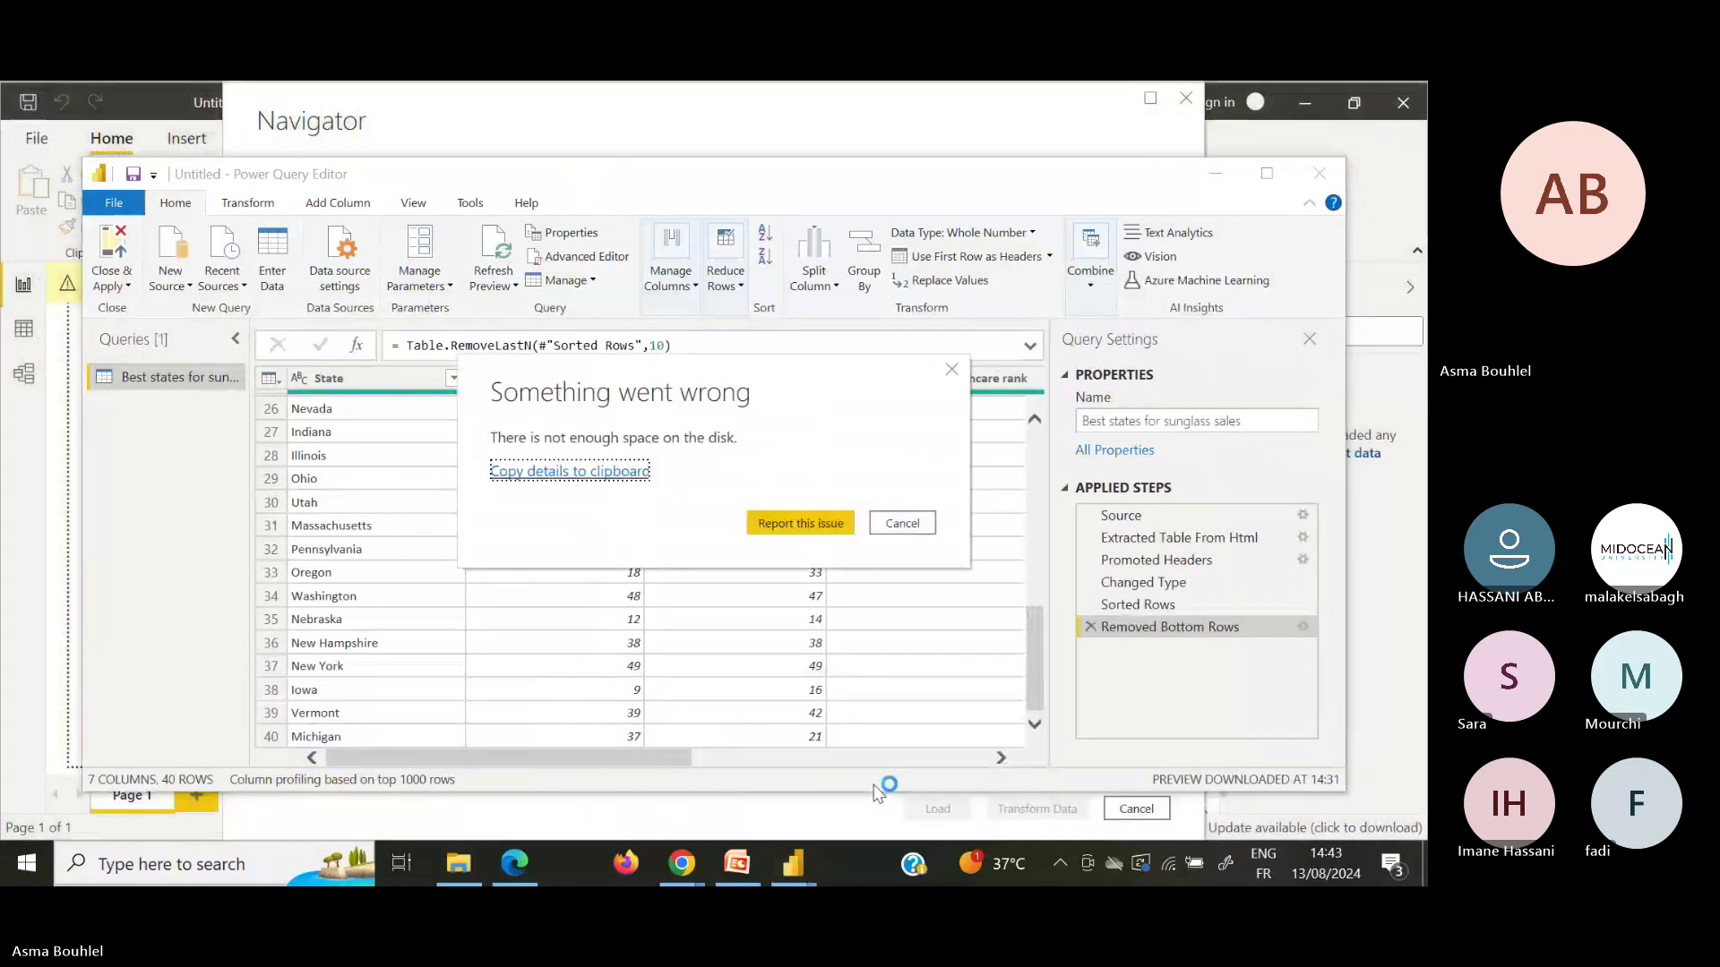
click(950, 368)
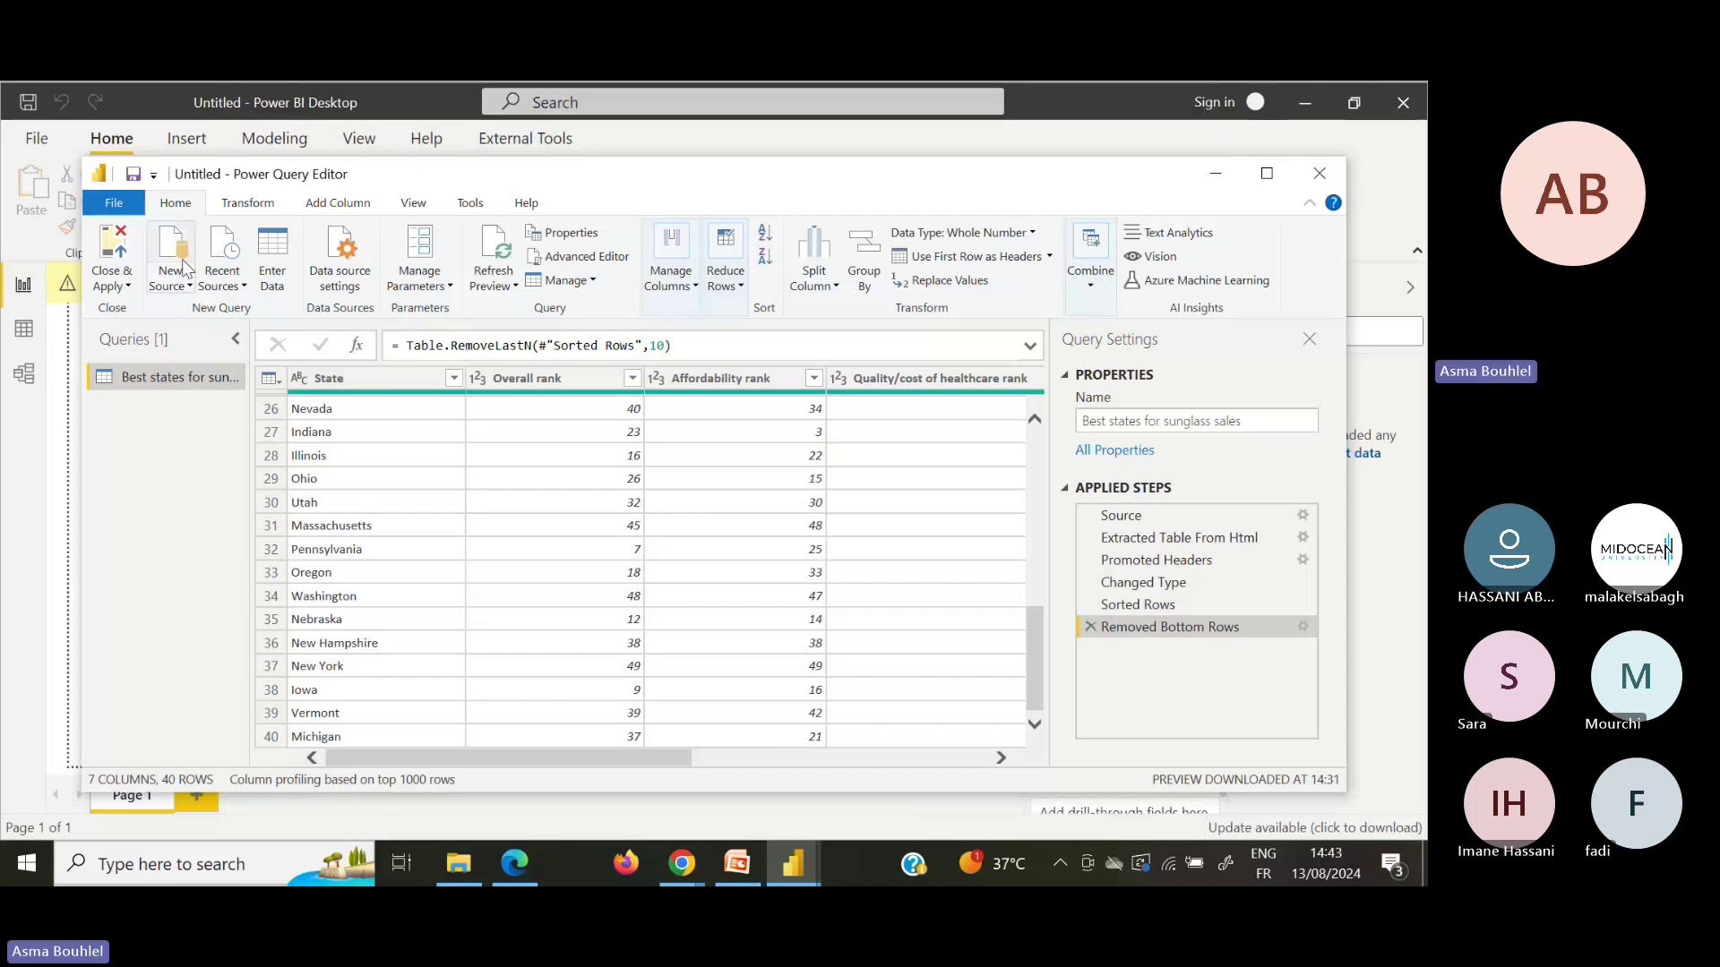
click(179, 279)
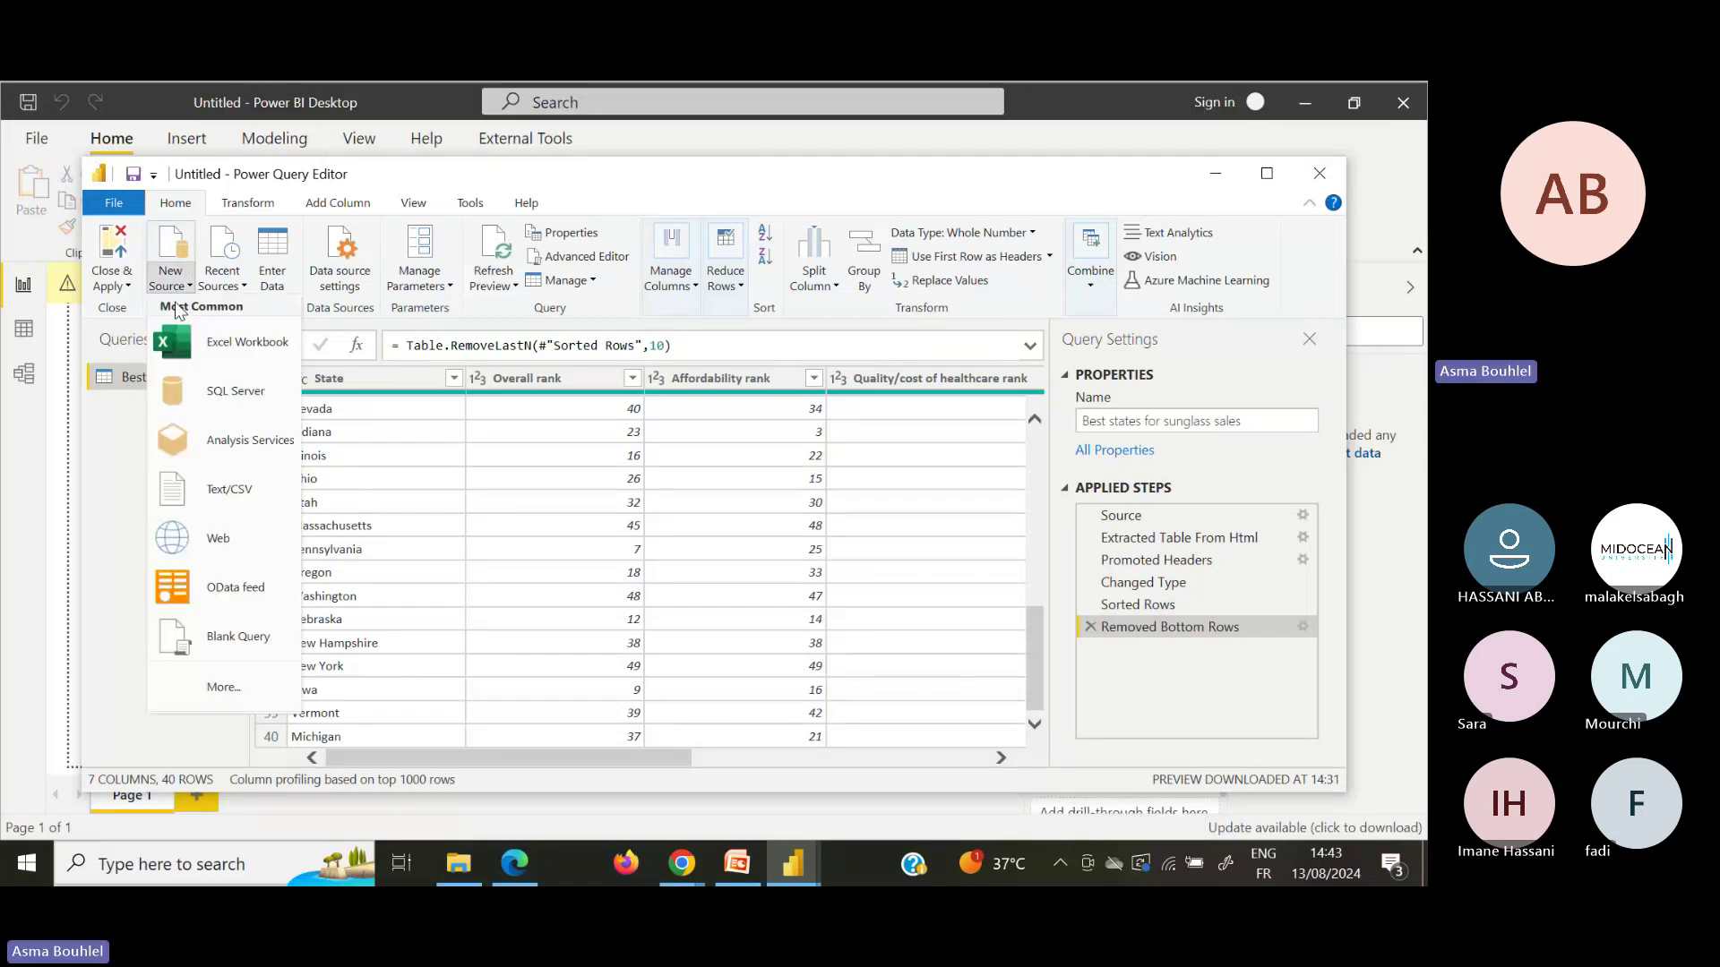
click(235, 537)
text(https://en.wikipedia.org/wiki/List_of_U.S._state_abbreviations)
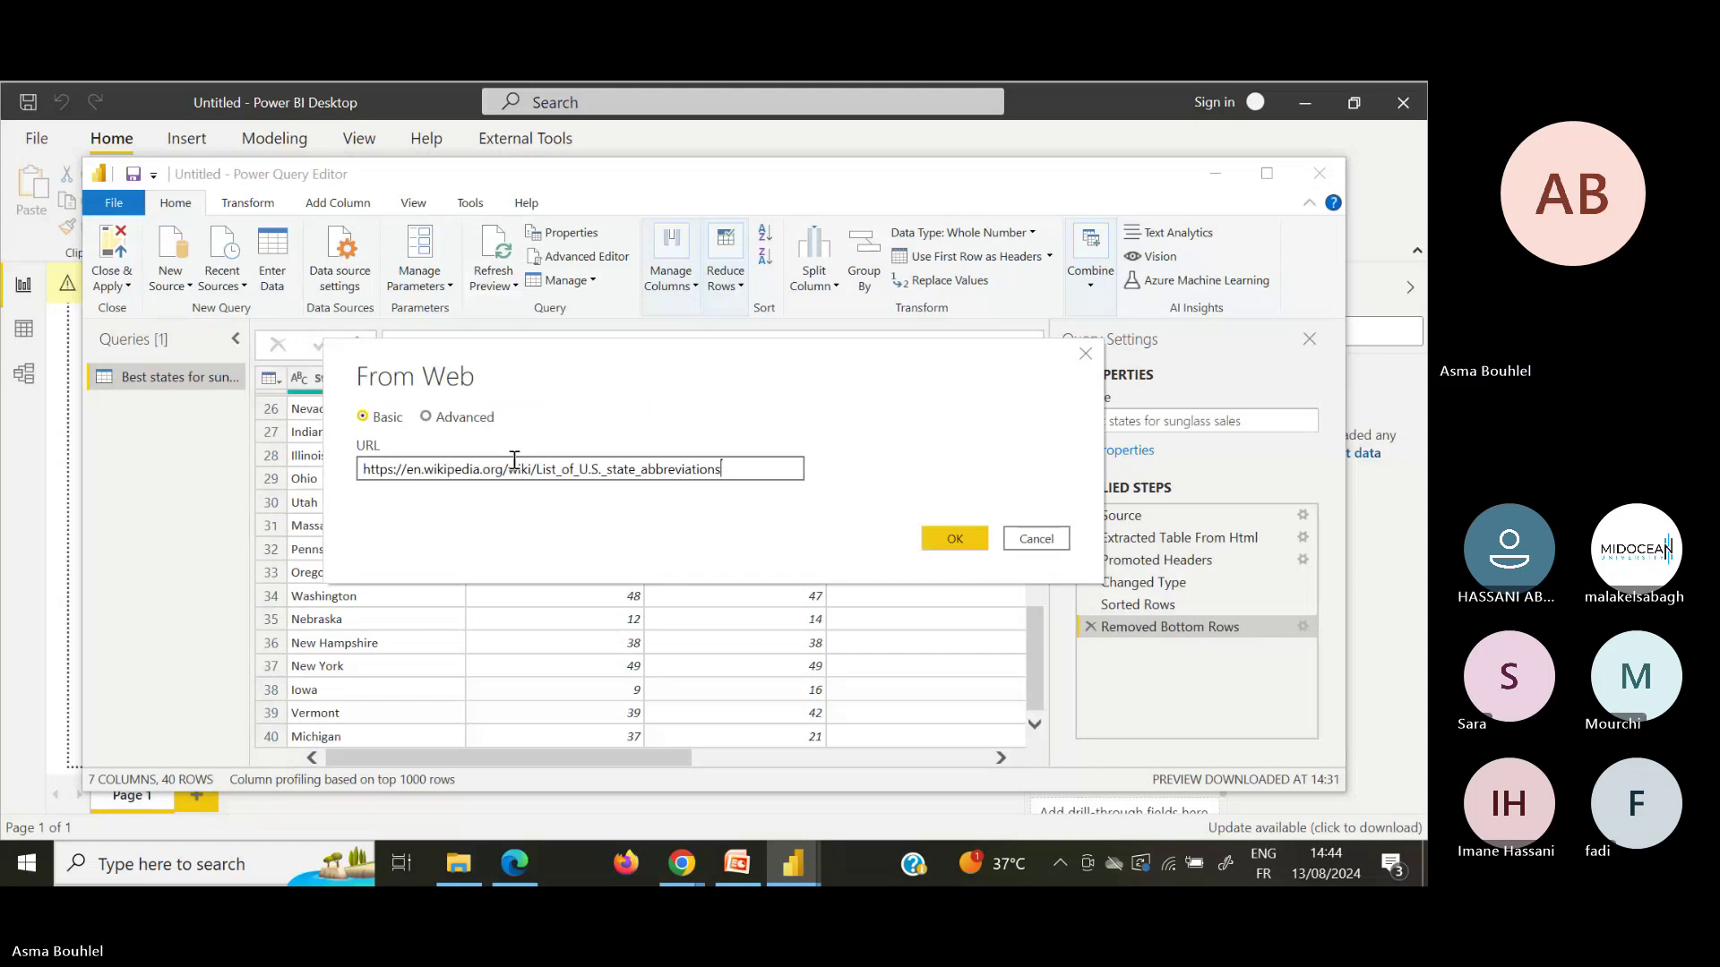
click(943, 545)
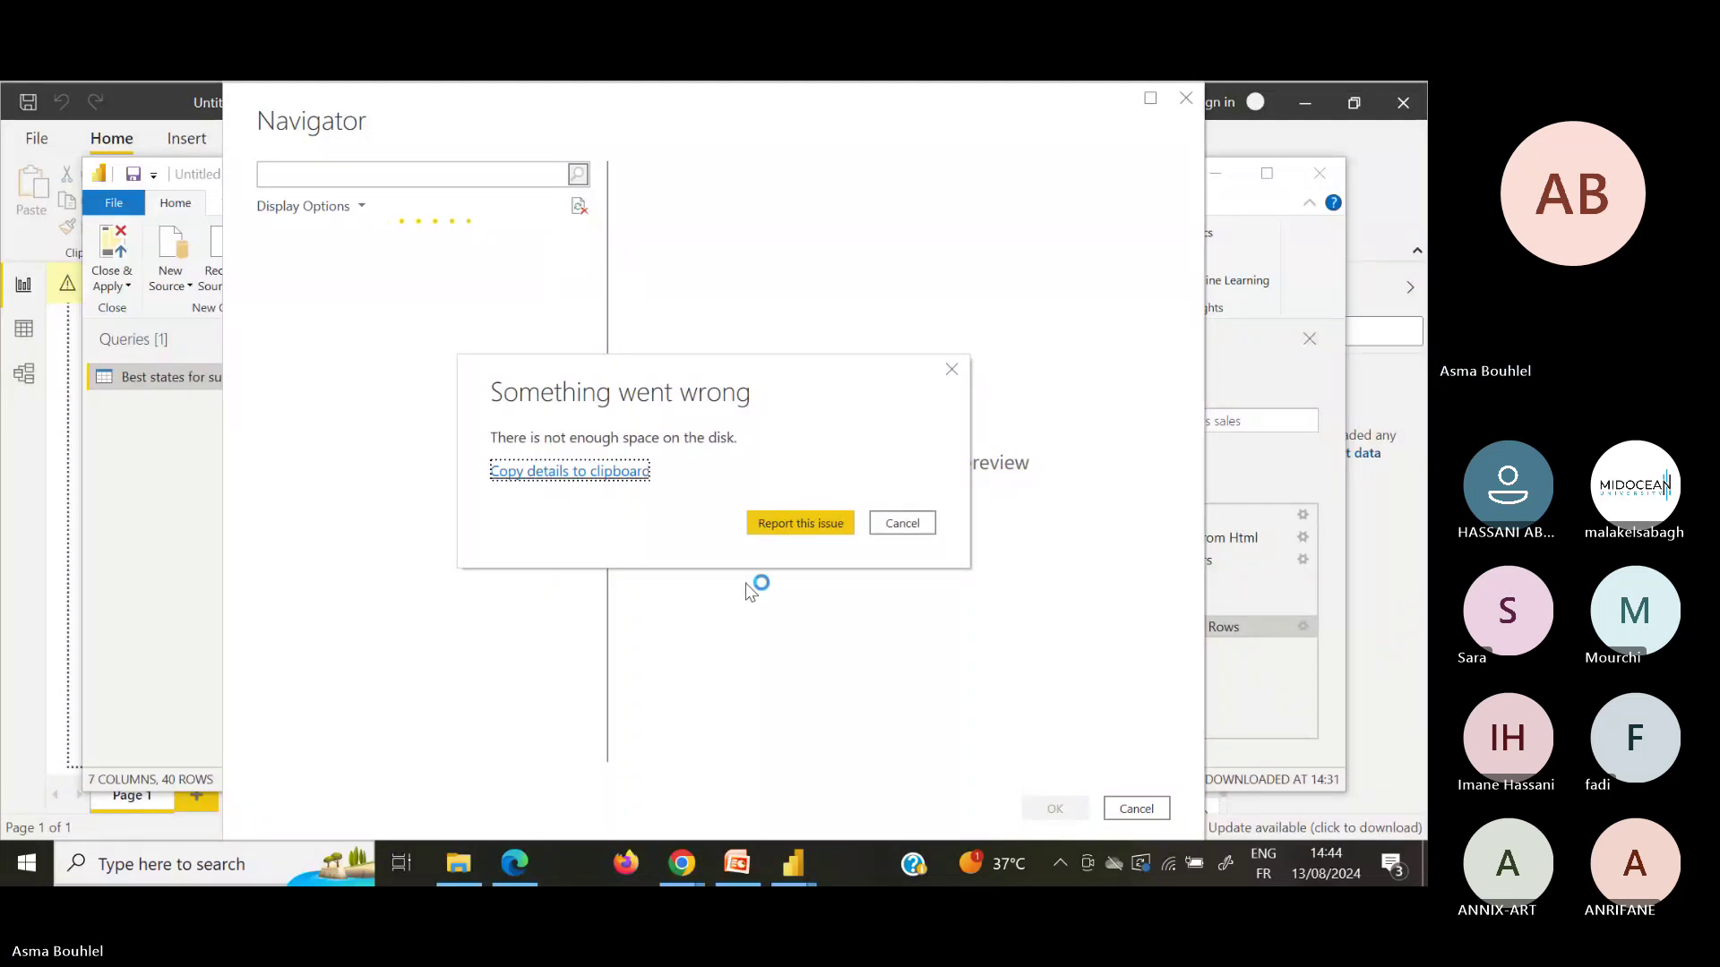
Step: Dismiss the error message, cancel the stalled loading and refresh the list of web tables in the Navigator
click(951, 369)
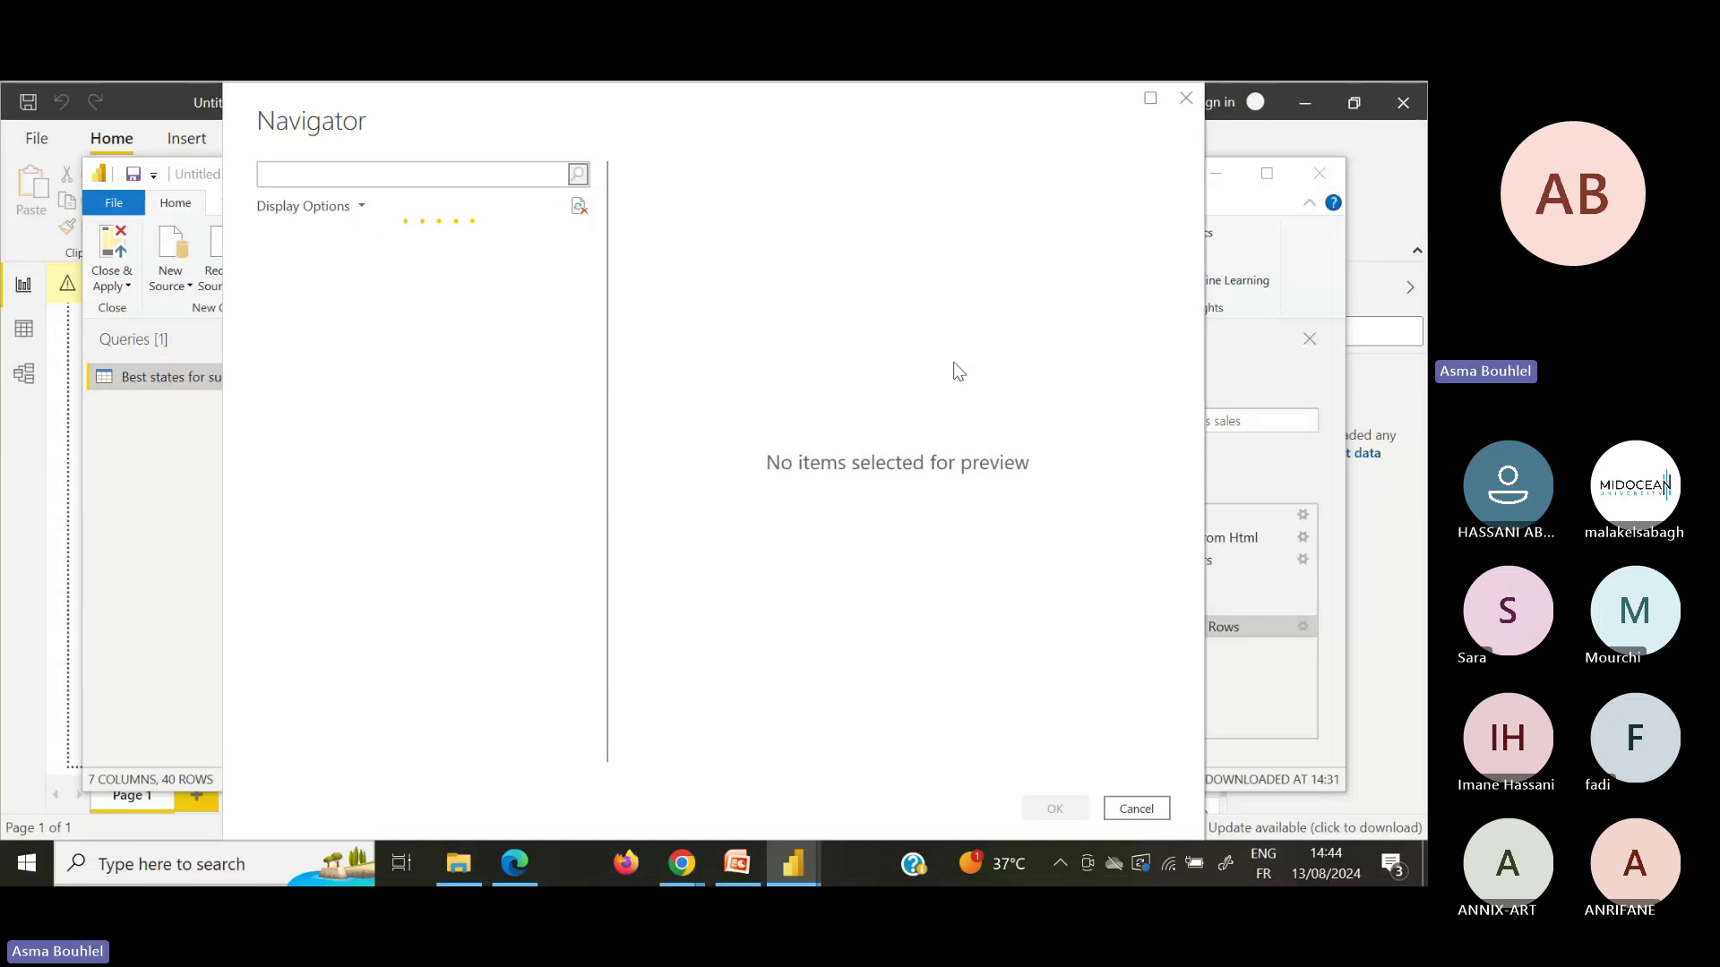
click(579, 207)
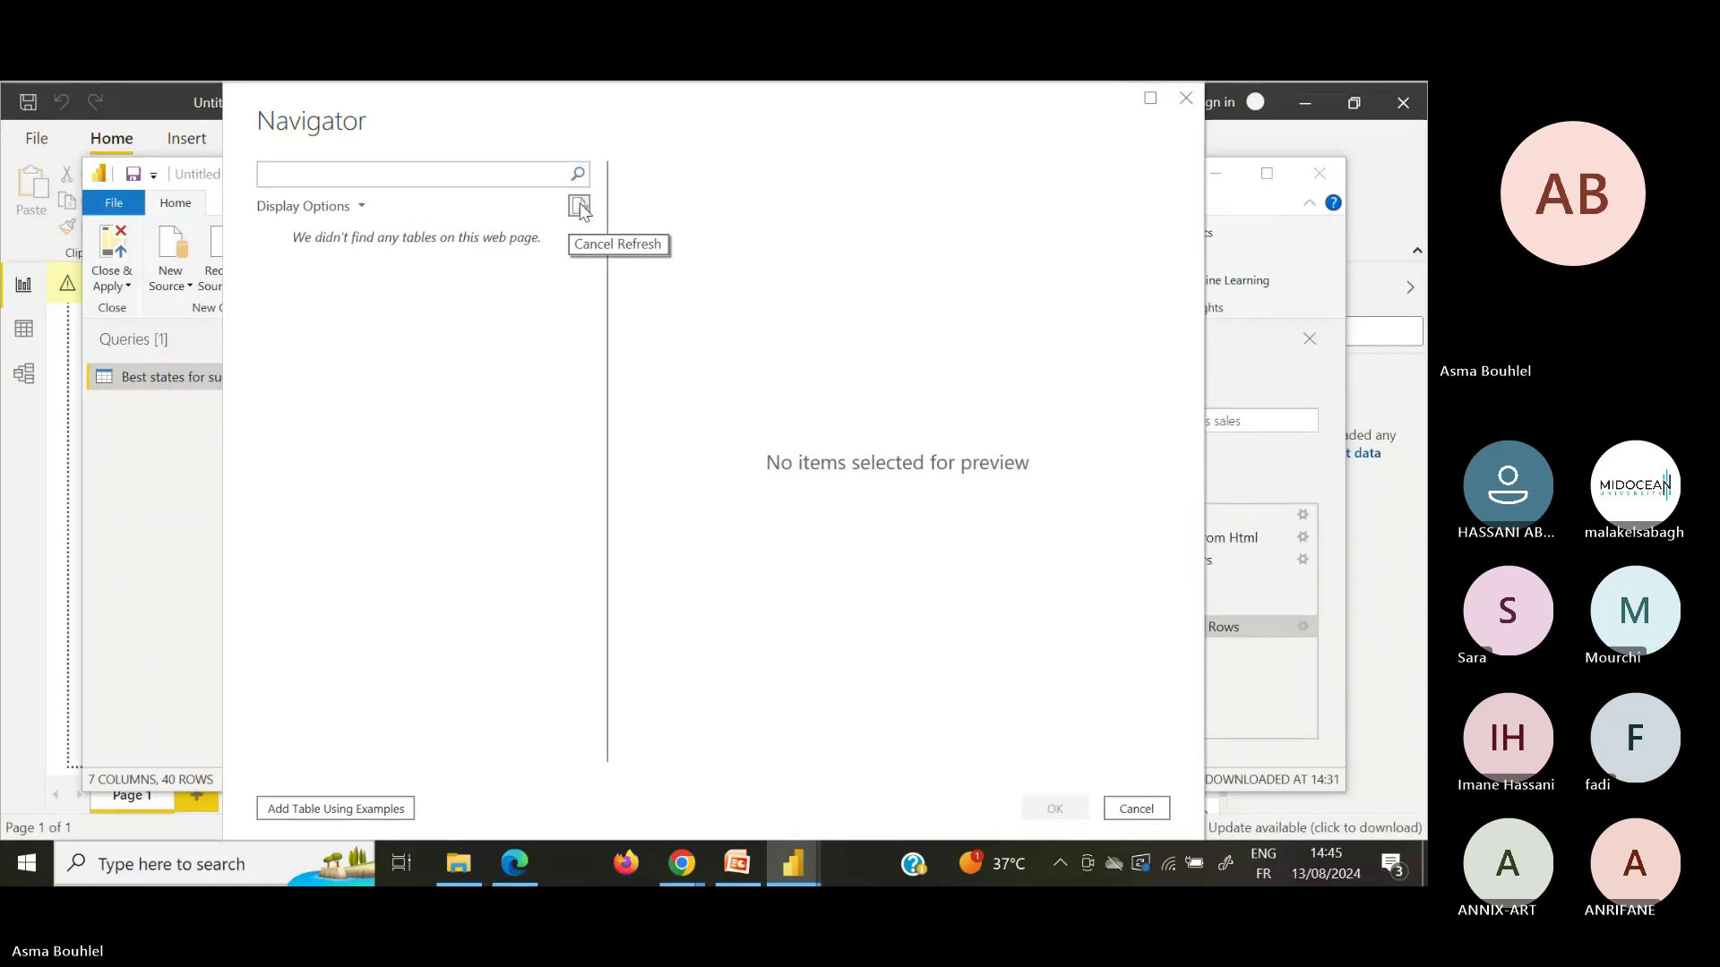
click(580, 207)
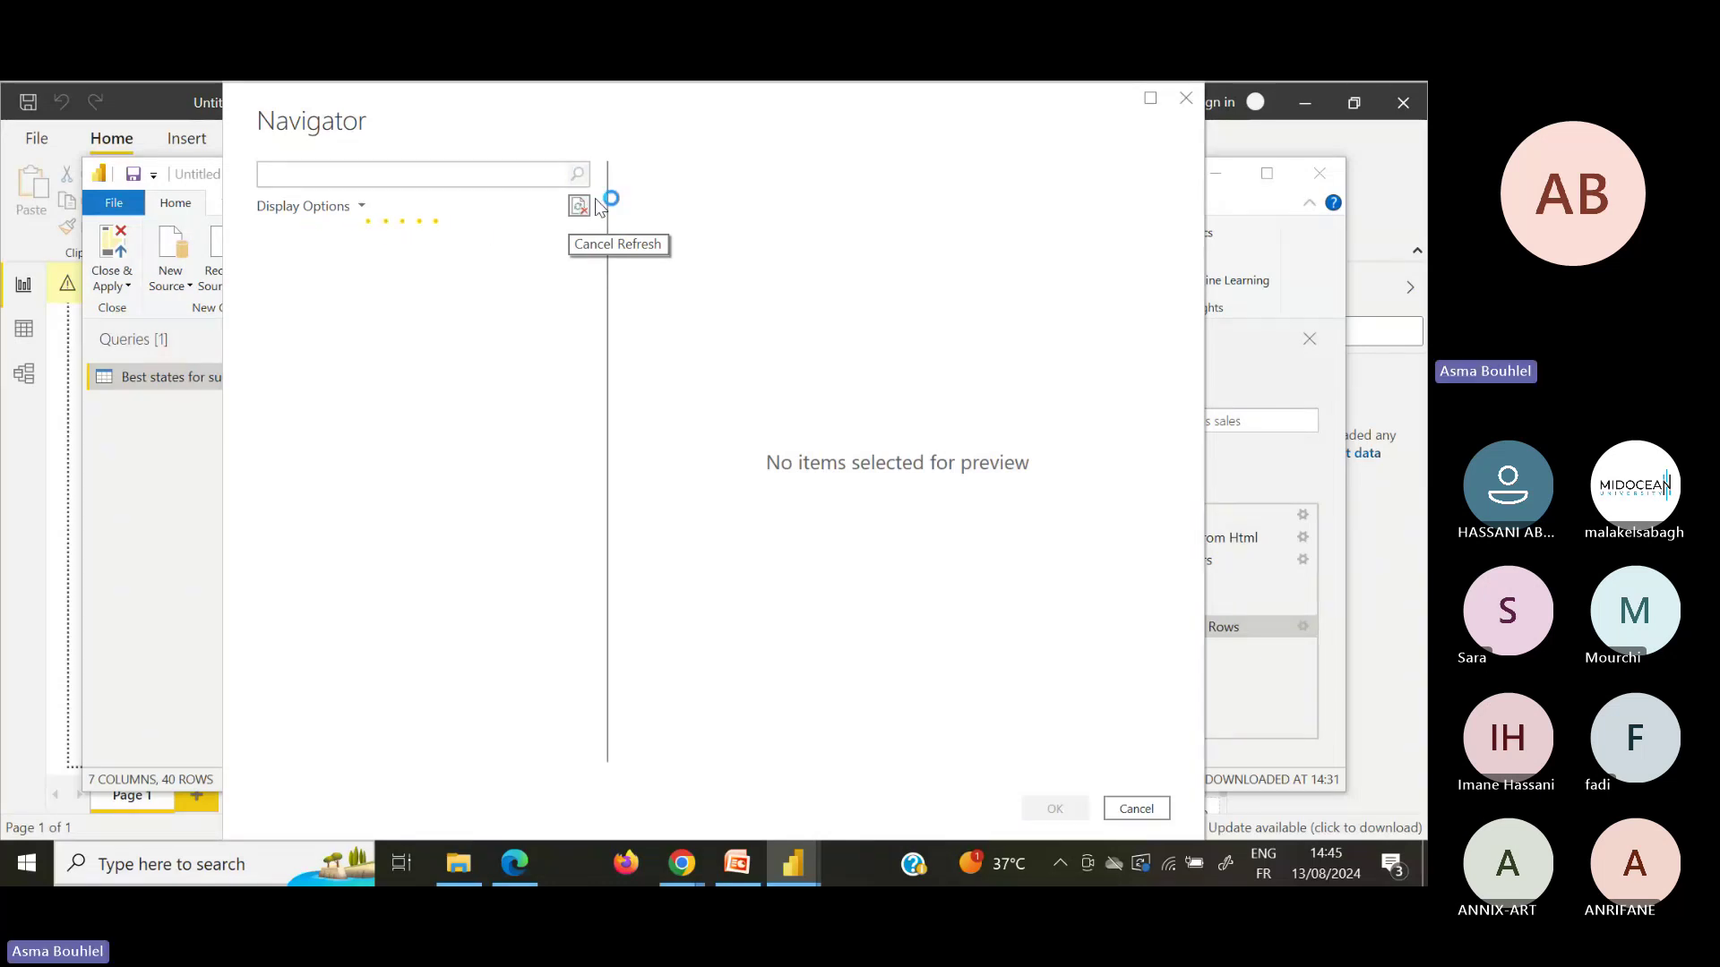
Step: Switch to PowerPoint and review slides 40 and 41 on choosing the codes and abbreviations table in the Navigator
click(762, 883)
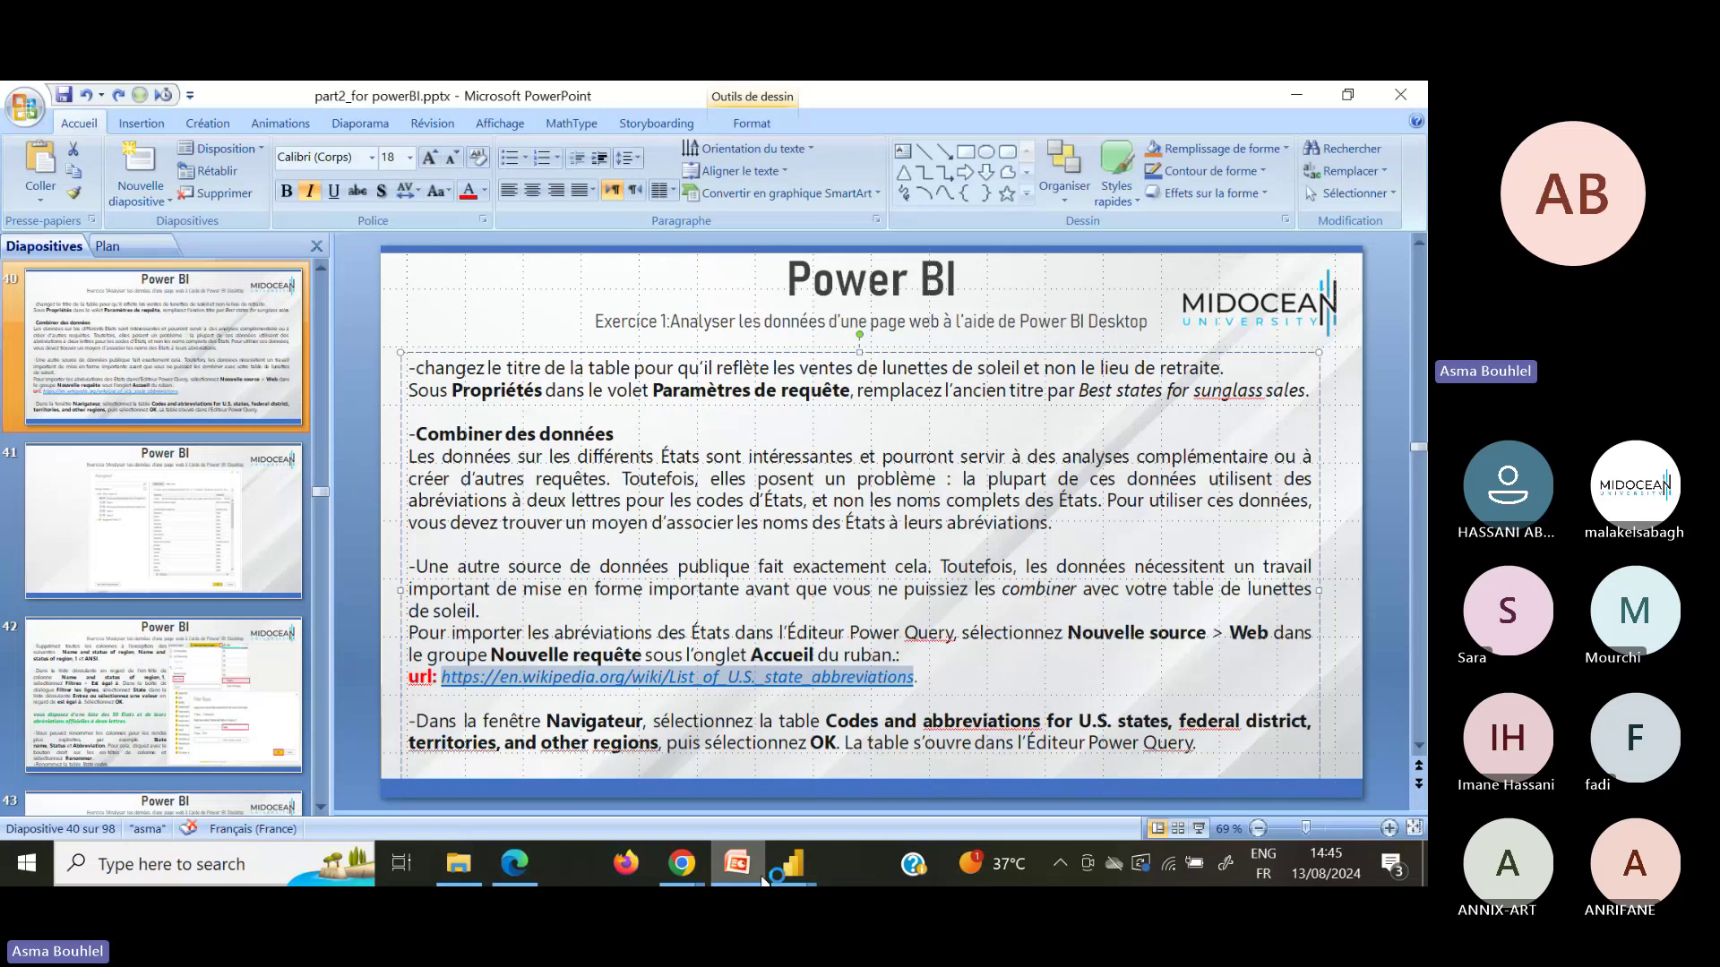
click(767, 743)
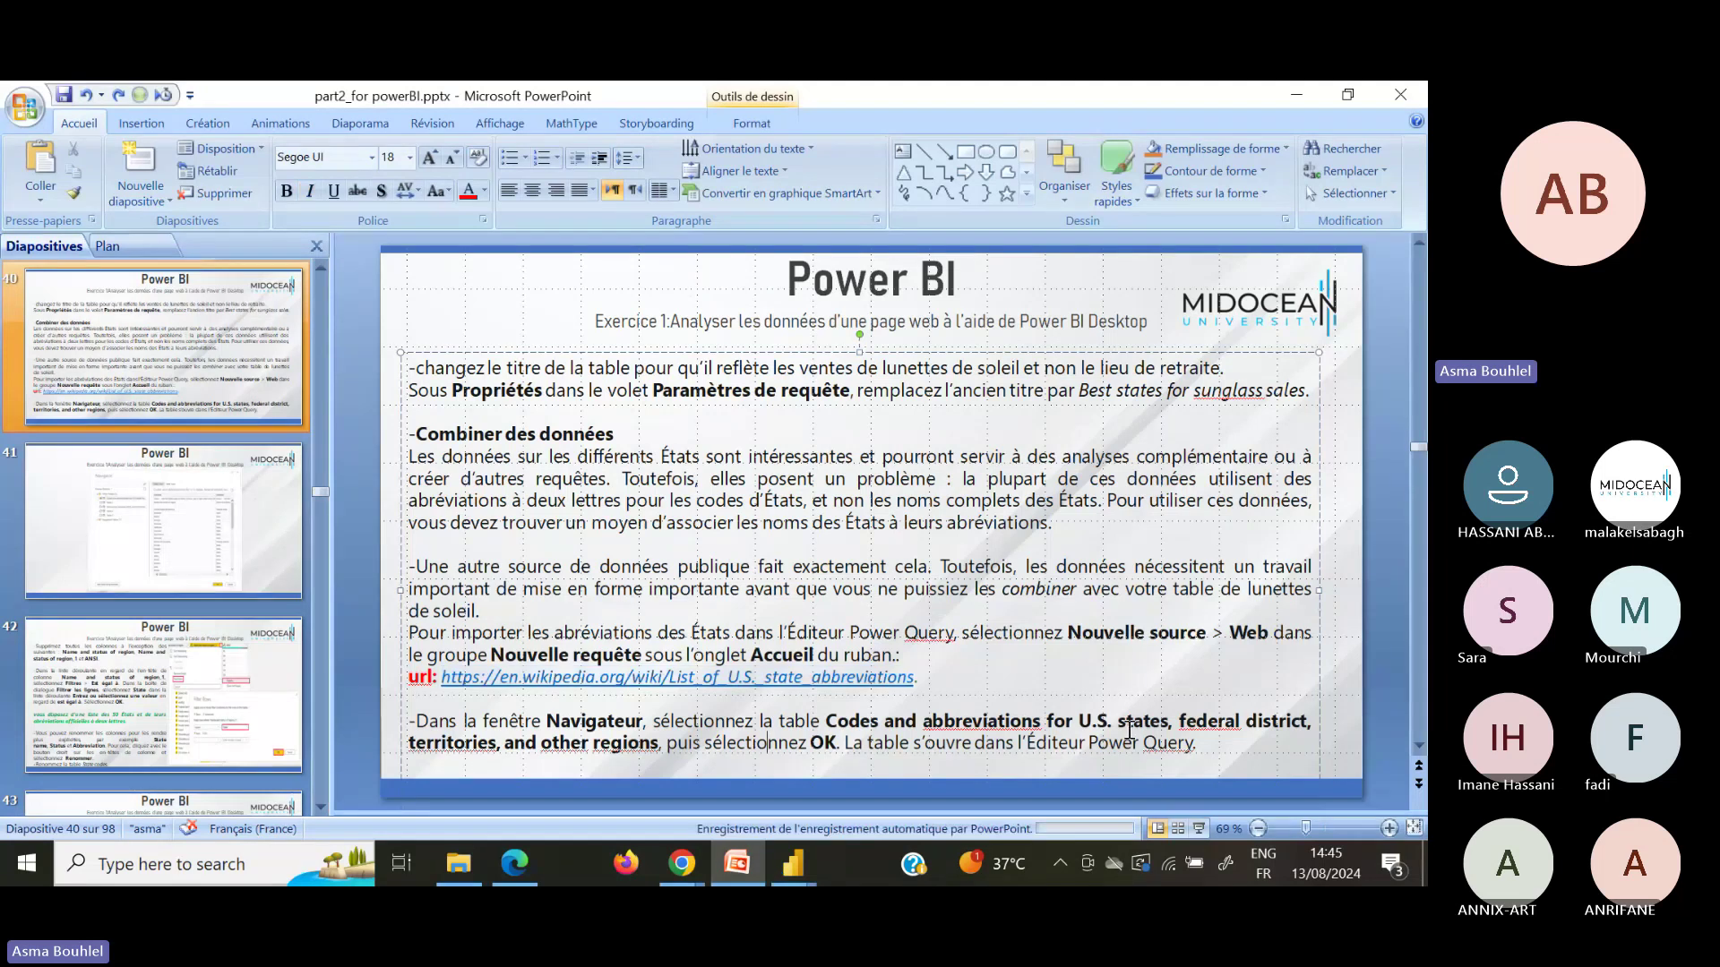
click(153, 524)
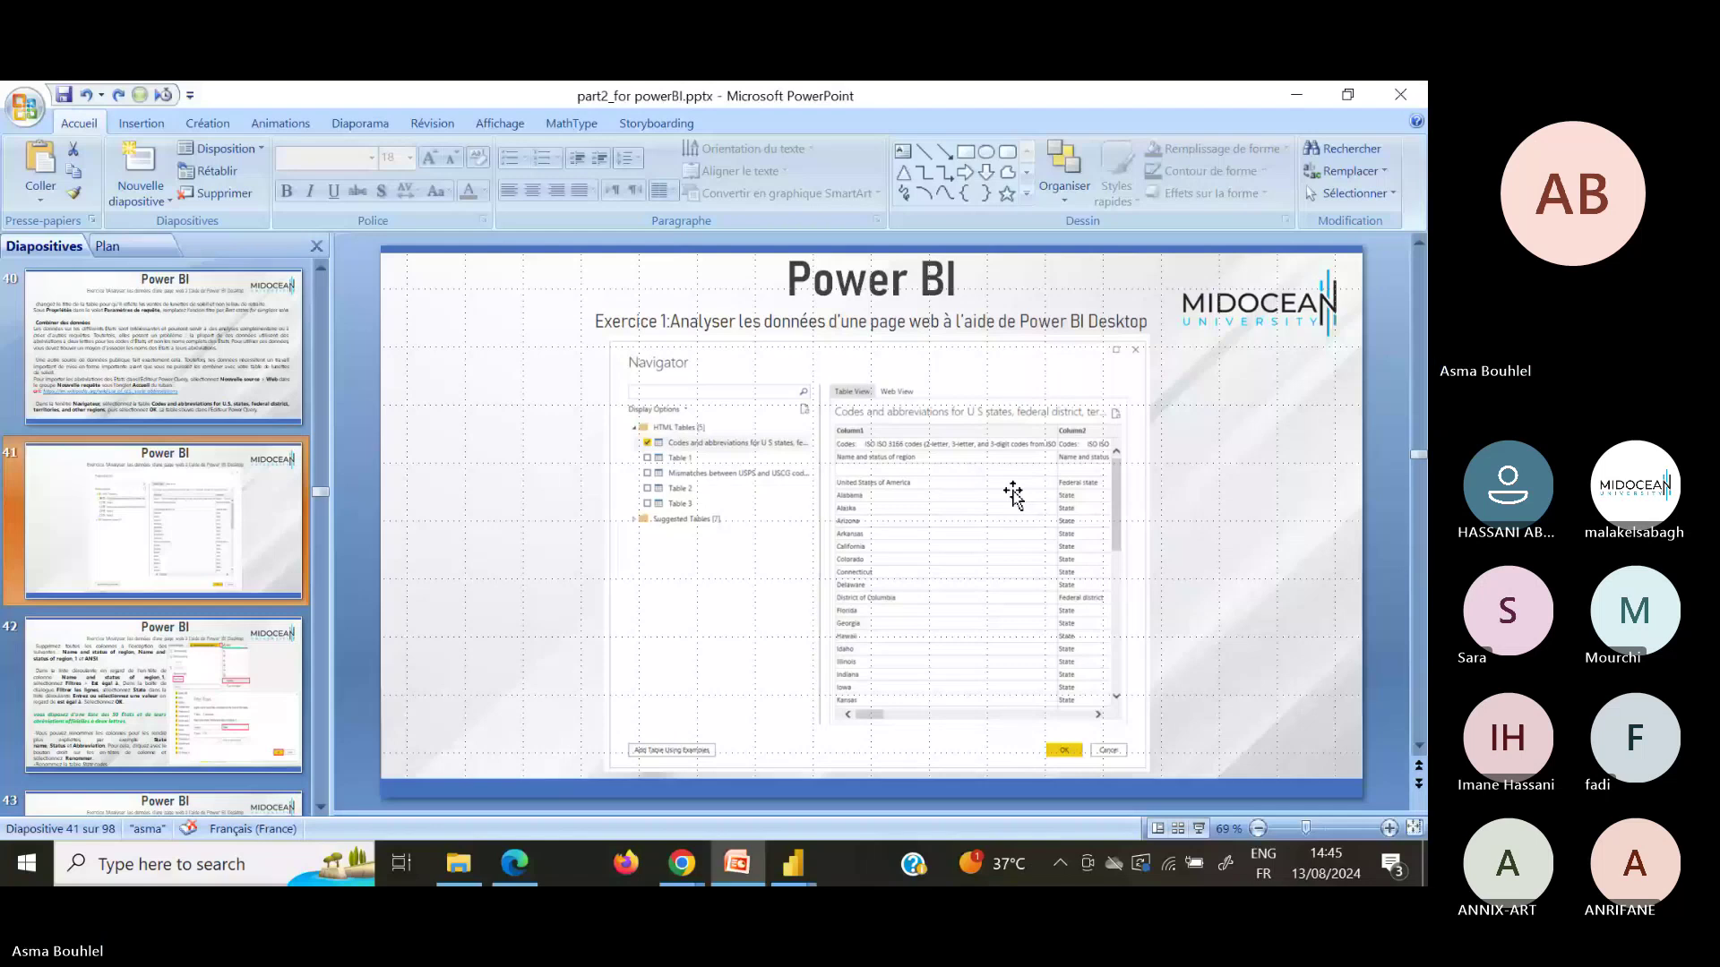
click(793, 863)
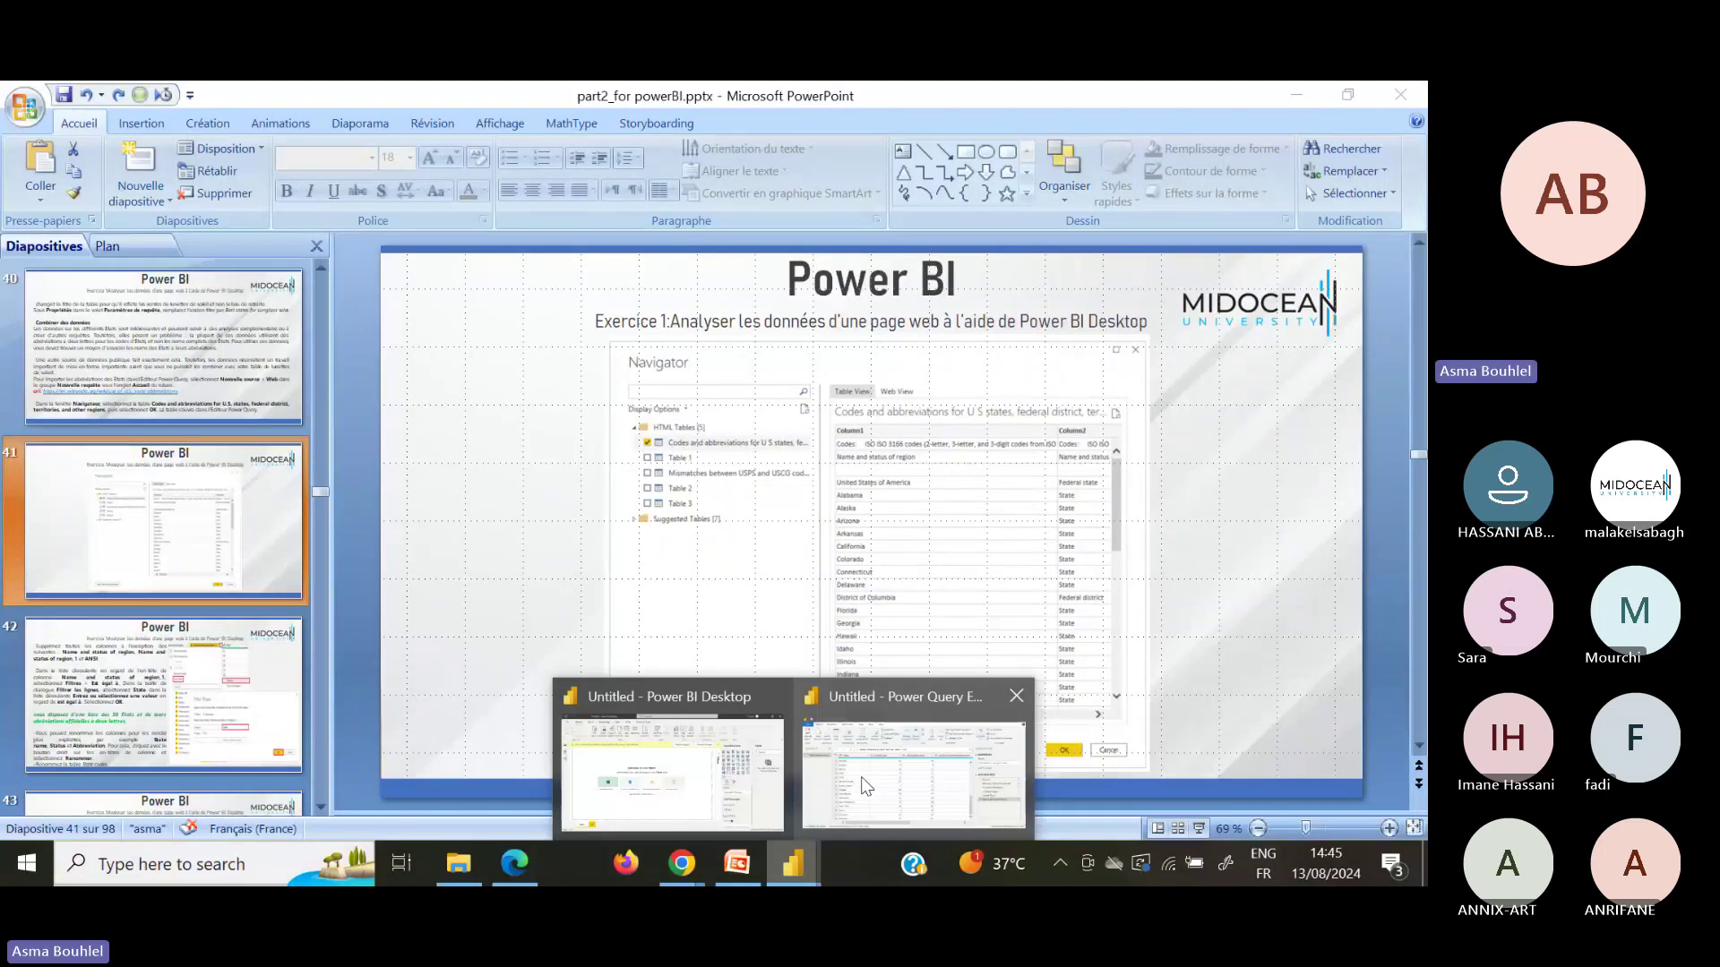
click(782, 881)
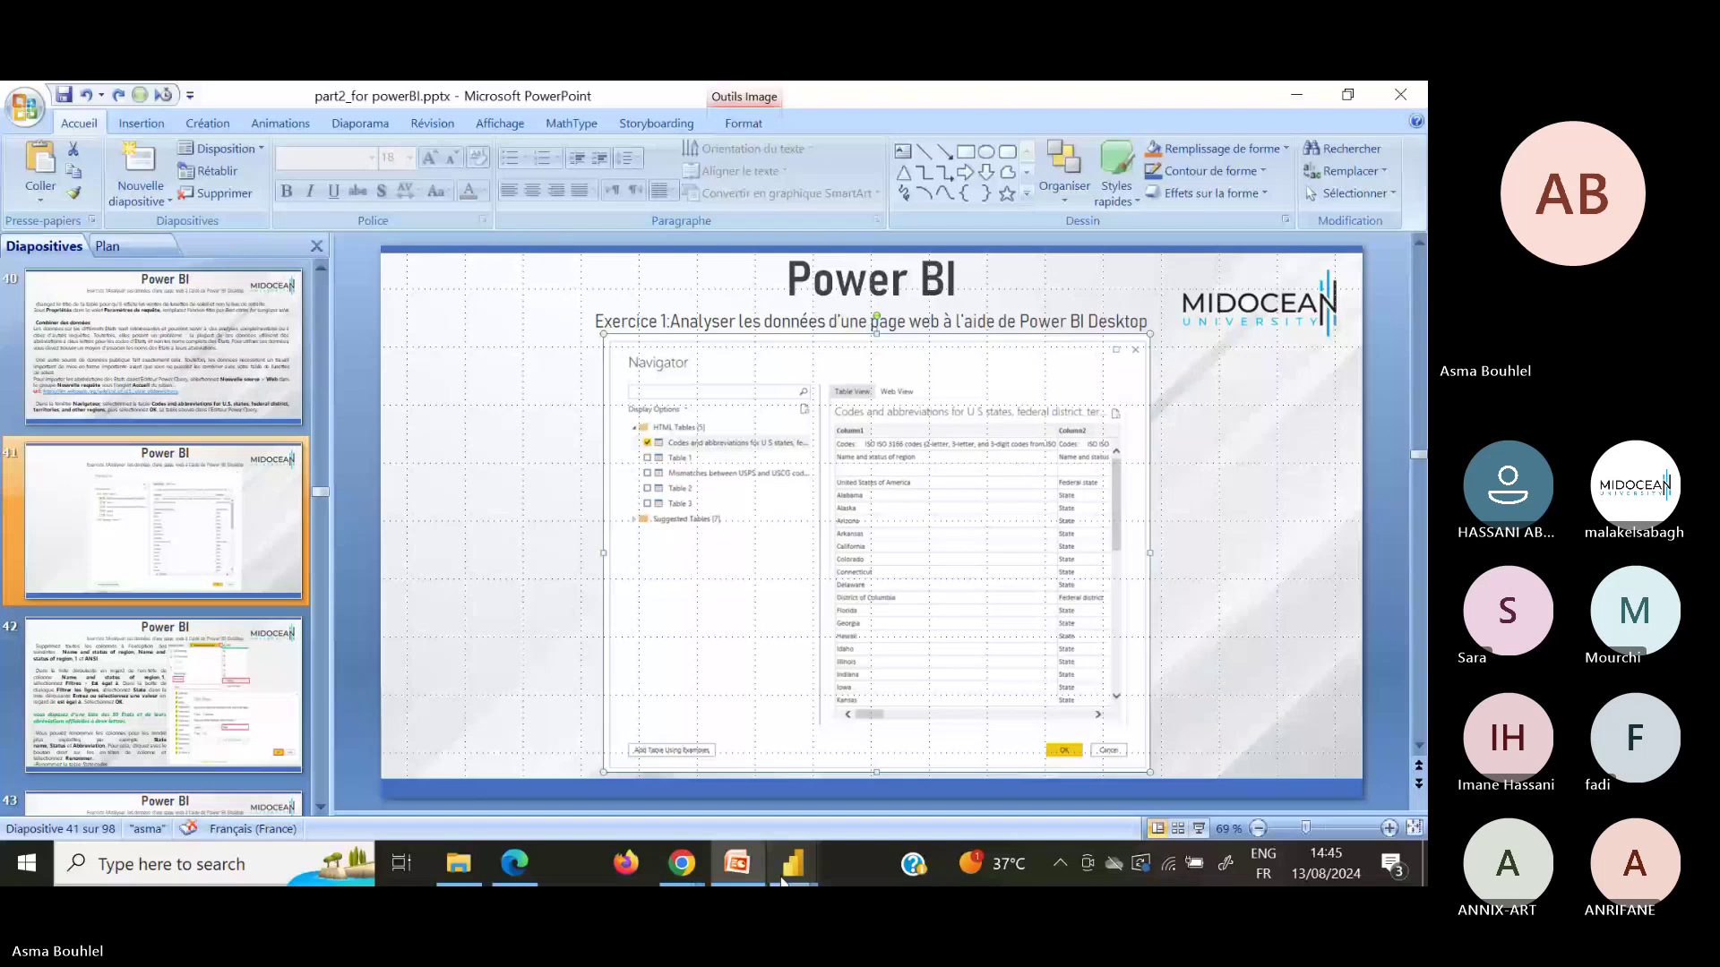
Step: Preview the table "Codes and abbreviations for U S states, federal district..." in the Navigator and import it as a new query
click(1295, 95)
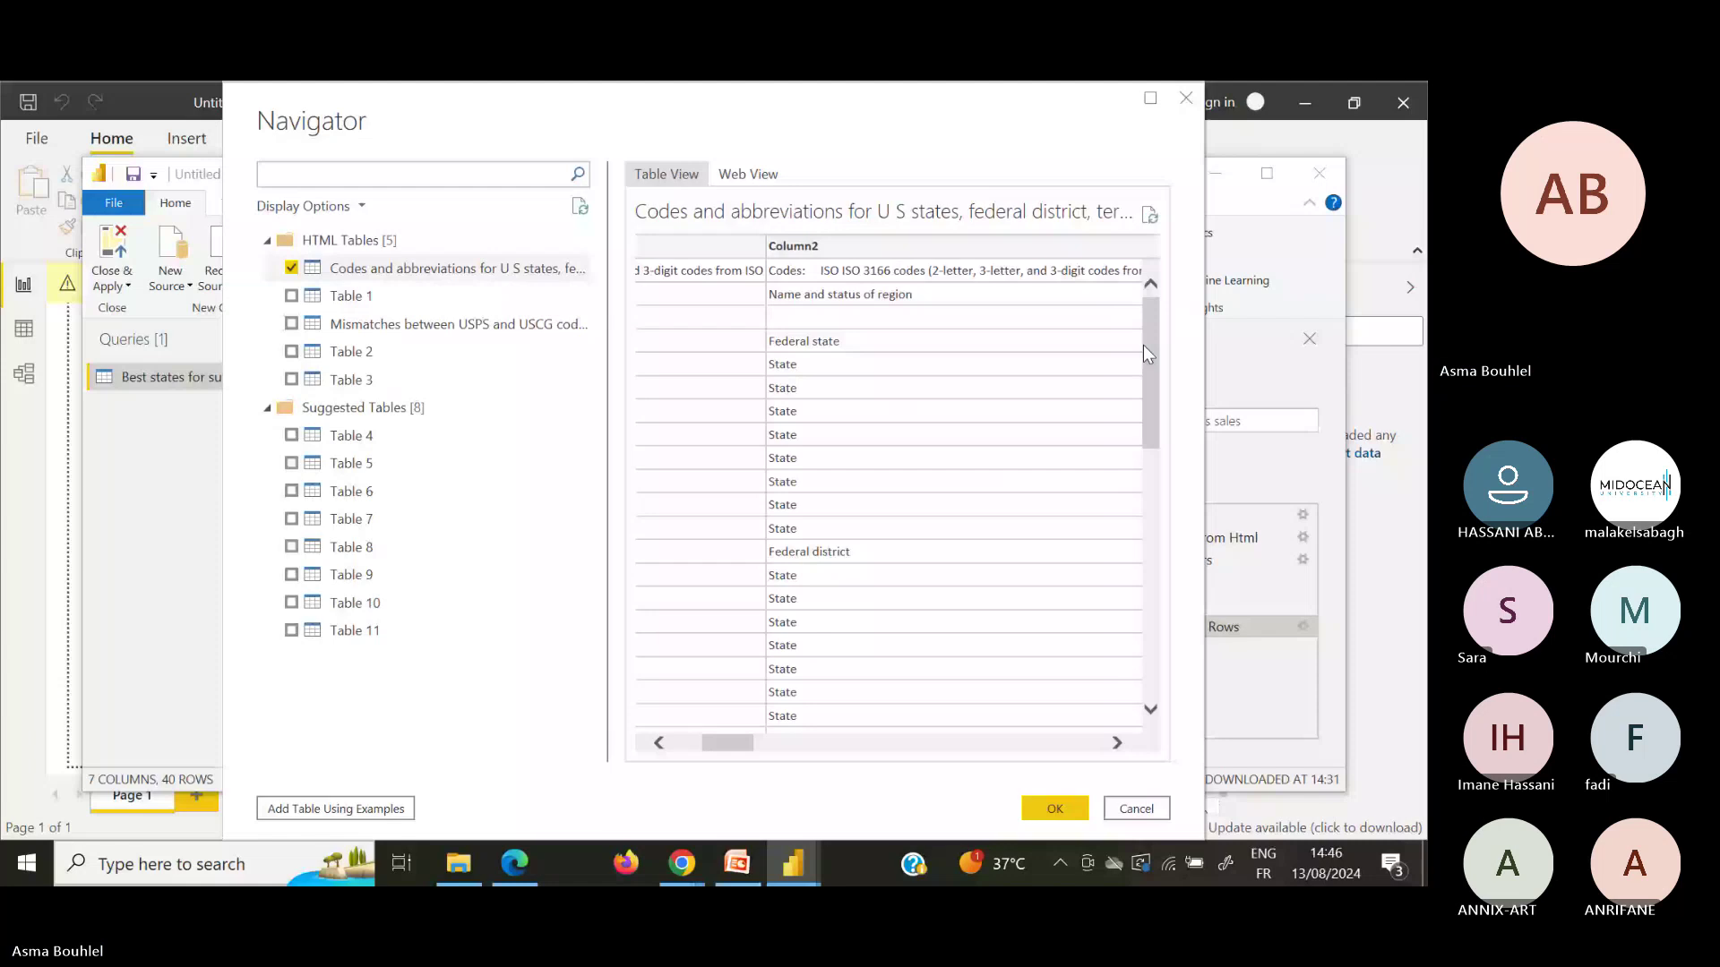
drag(1144, 346, 642, 746)
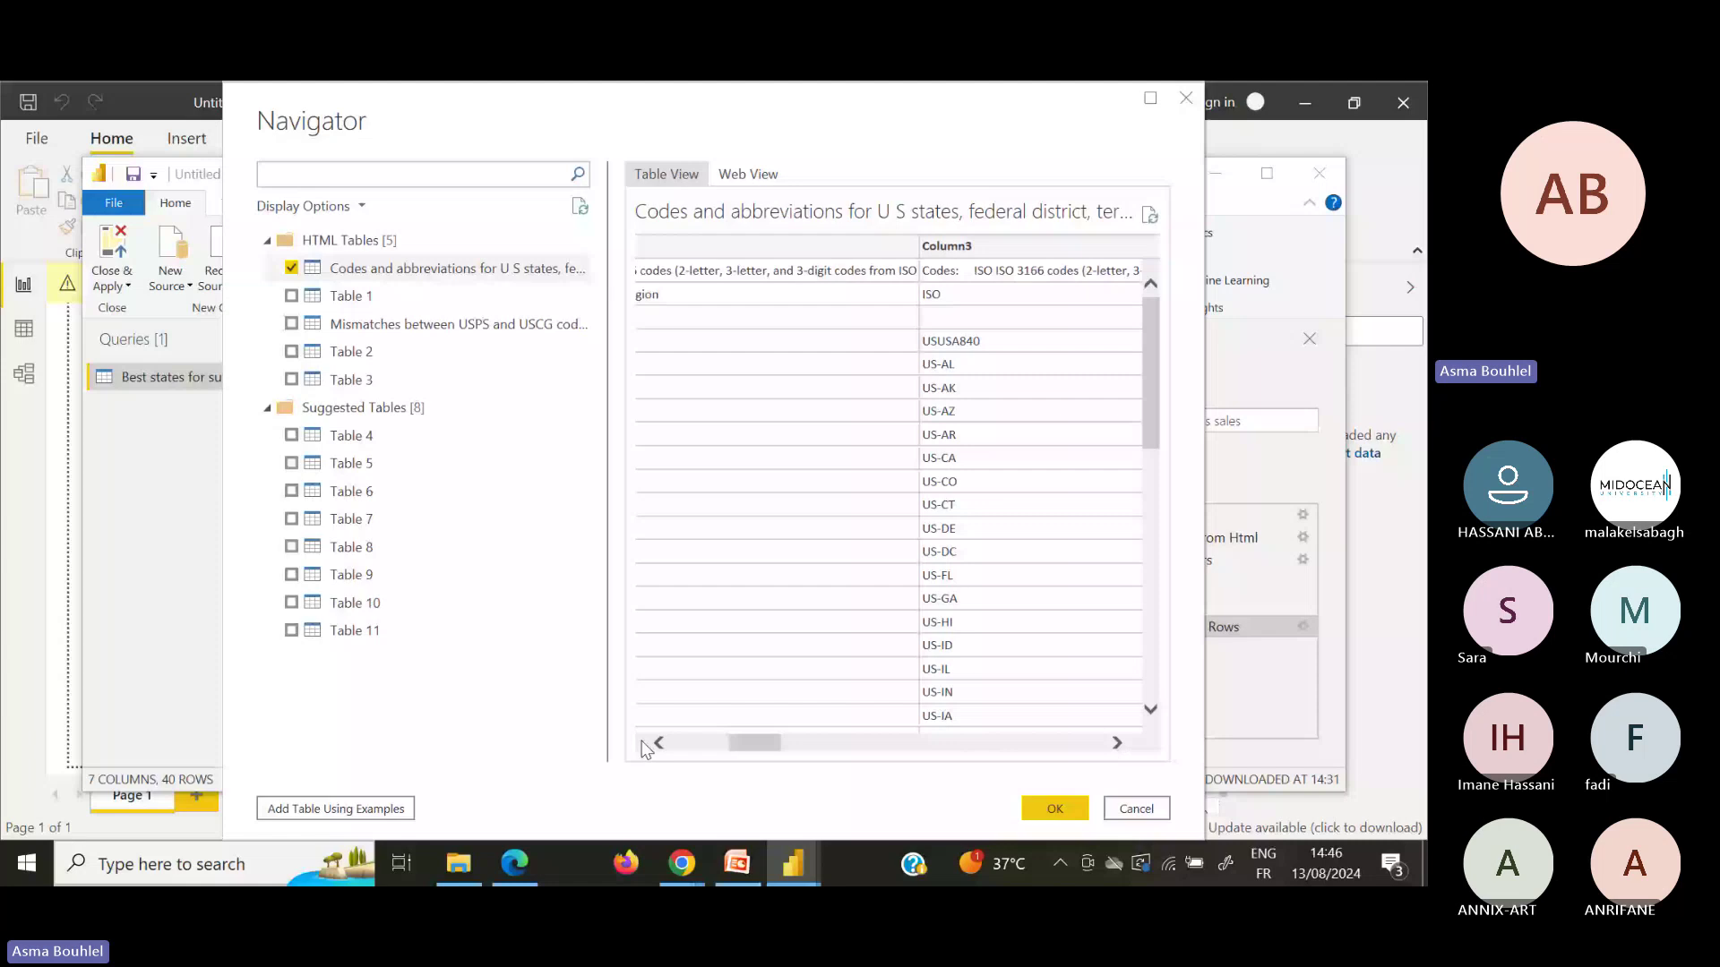
click(647, 743)
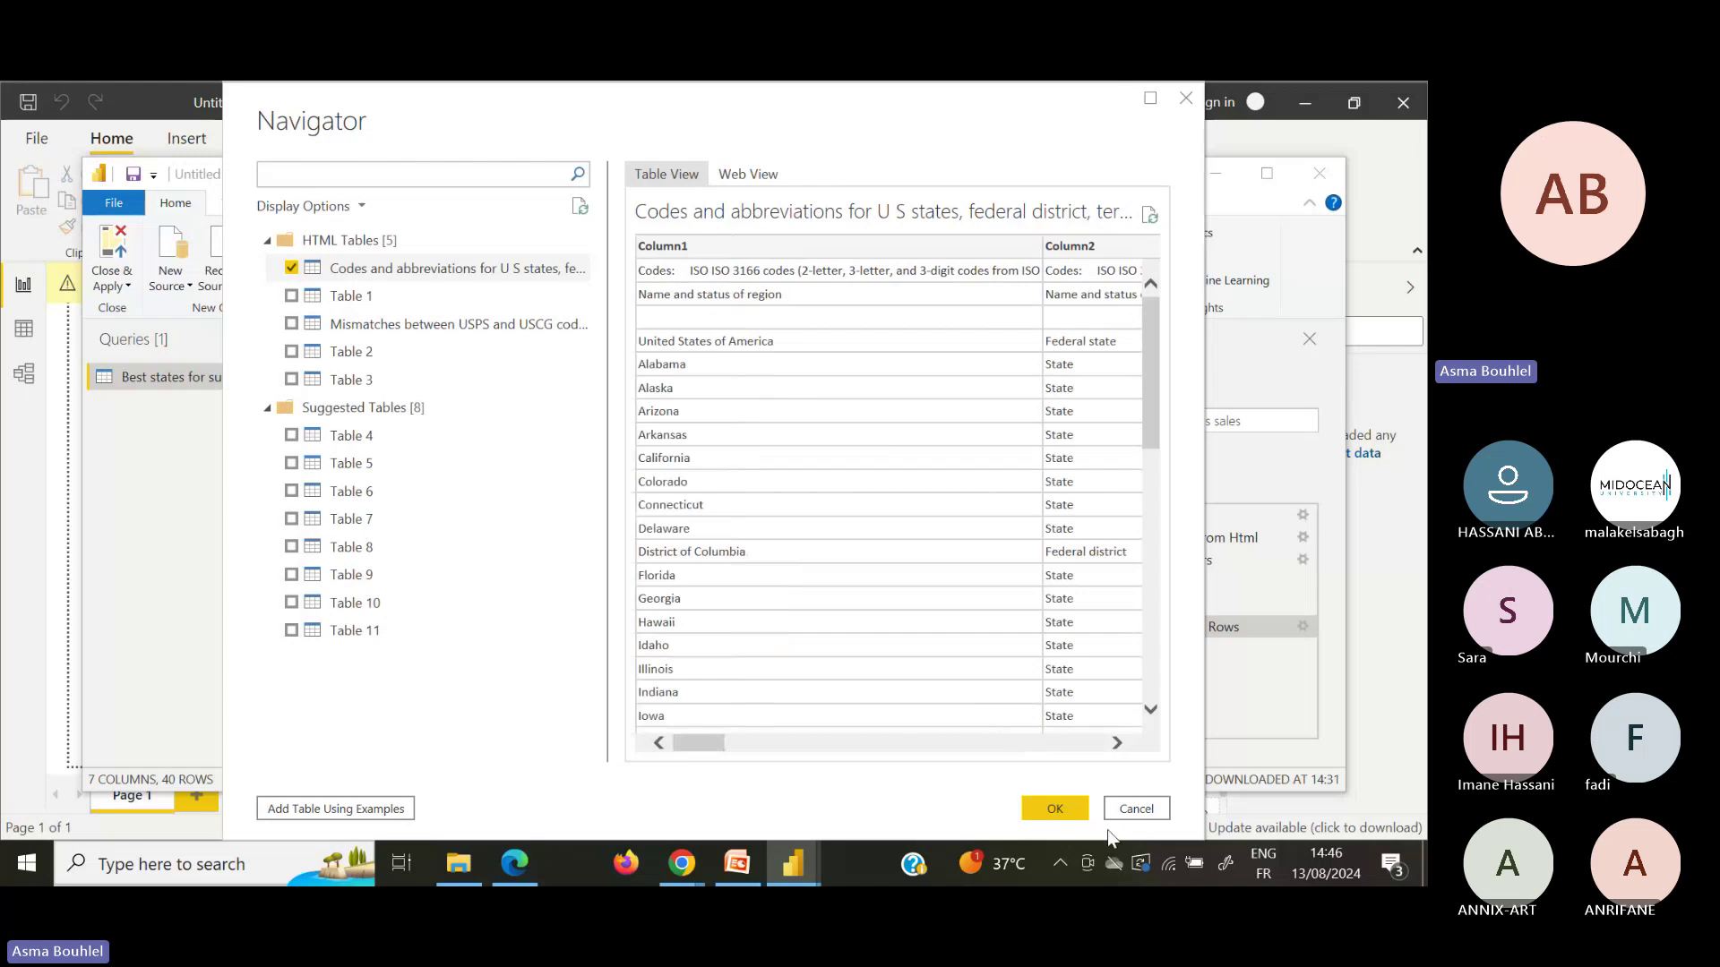
click(1055, 809)
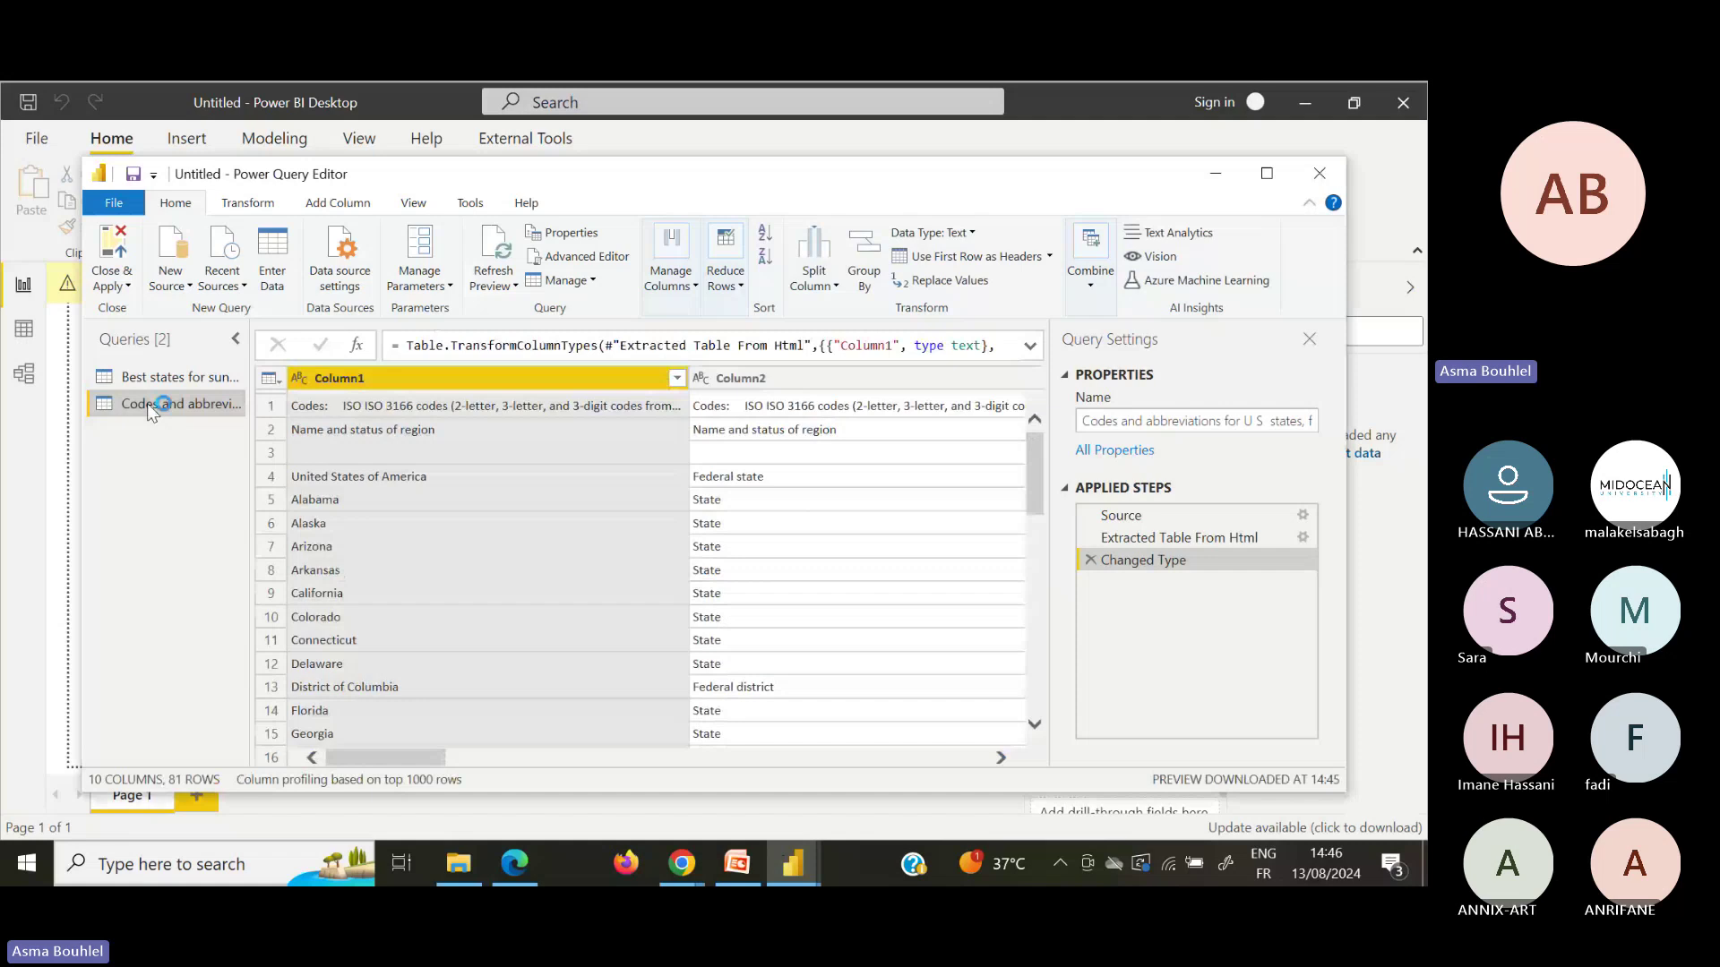
Step: Compare the sunglass sales and codes queries, and review slide 42 in PowerPoint on removing columns, filtering to State and renaming
click(161, 376)
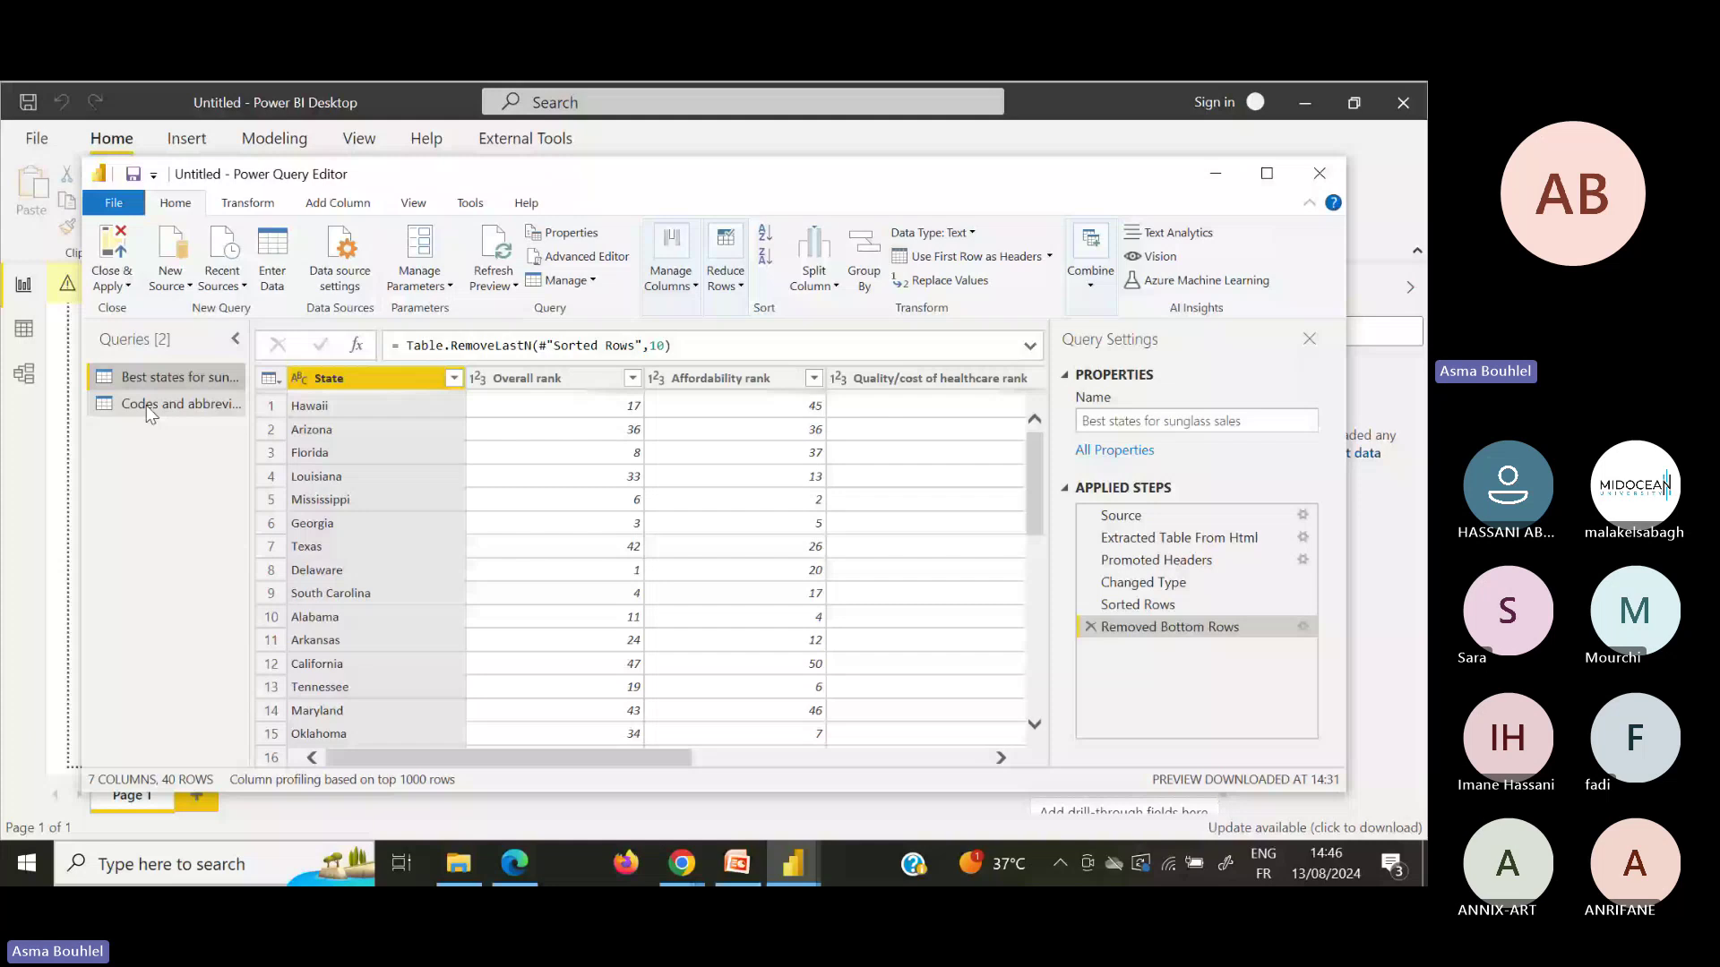
click(151, 407)
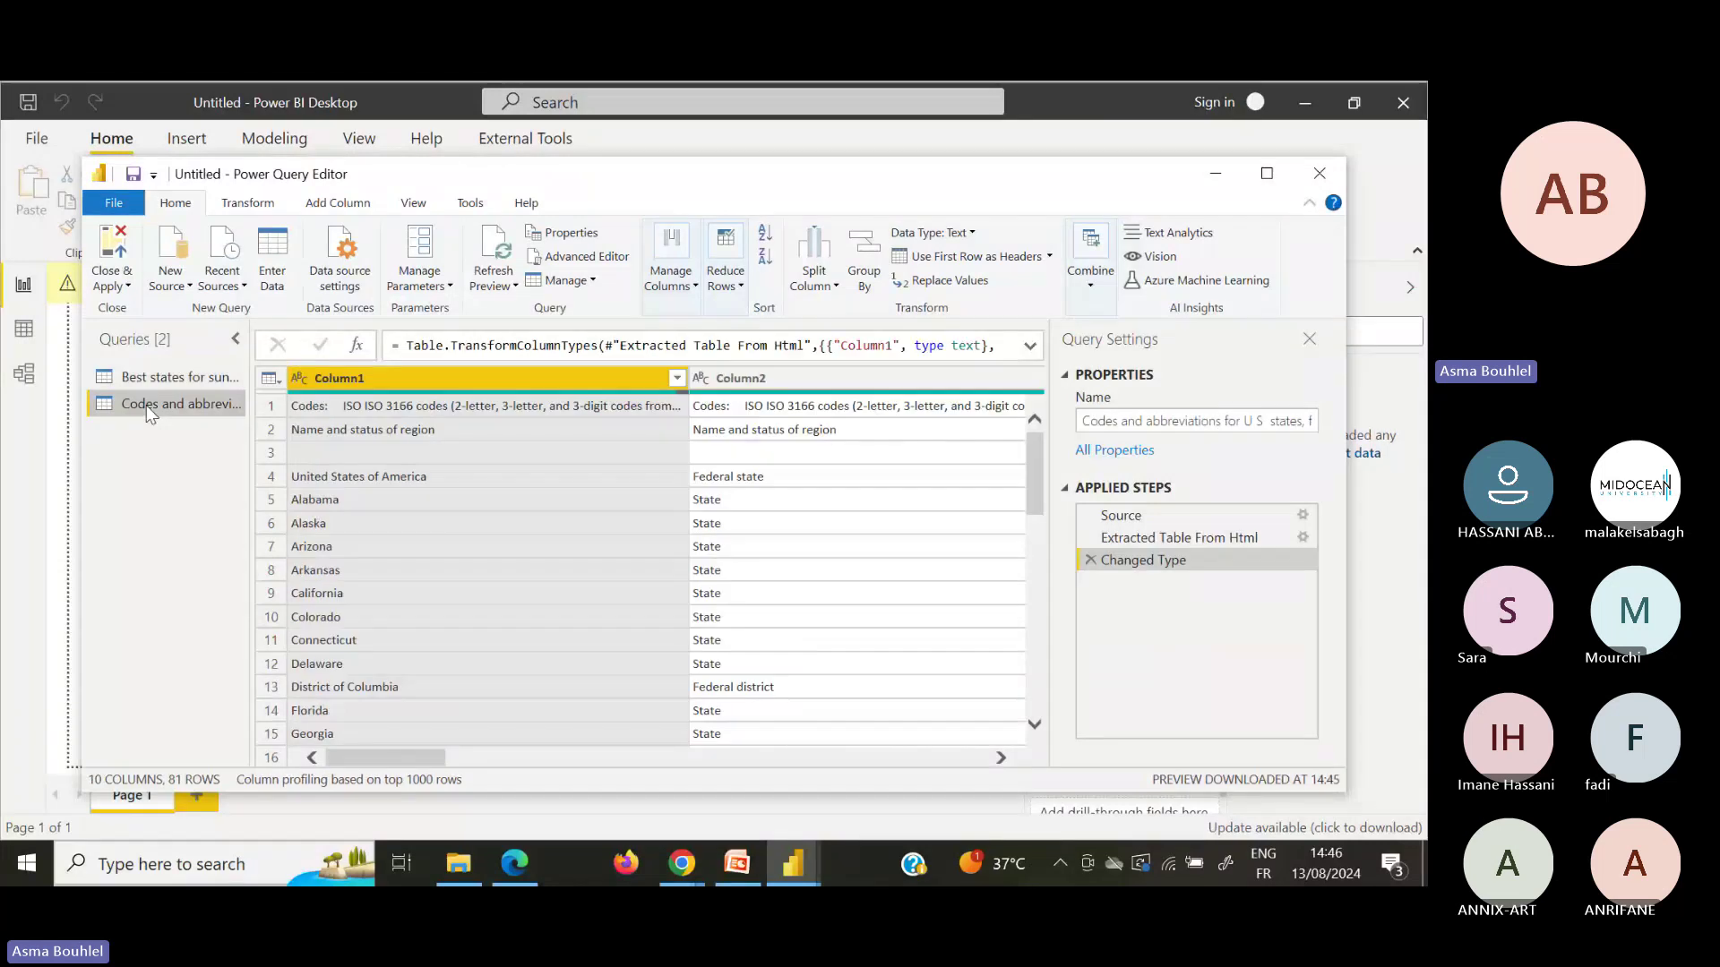
click(753, 858)
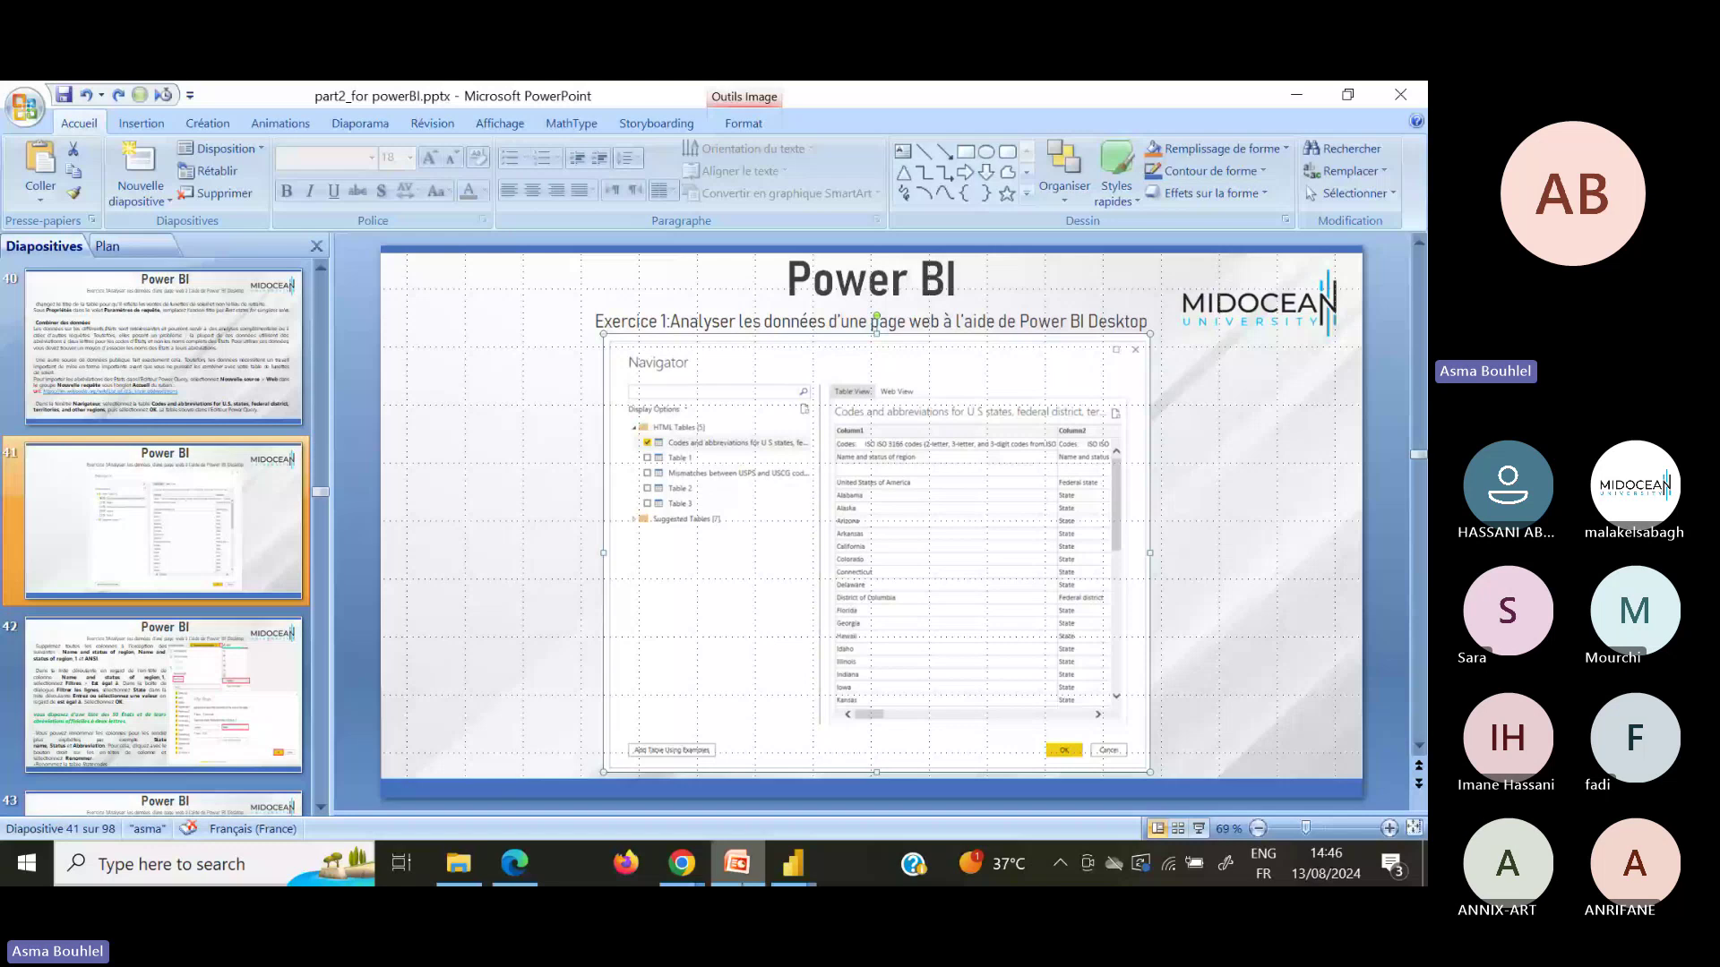
click(177, 686)
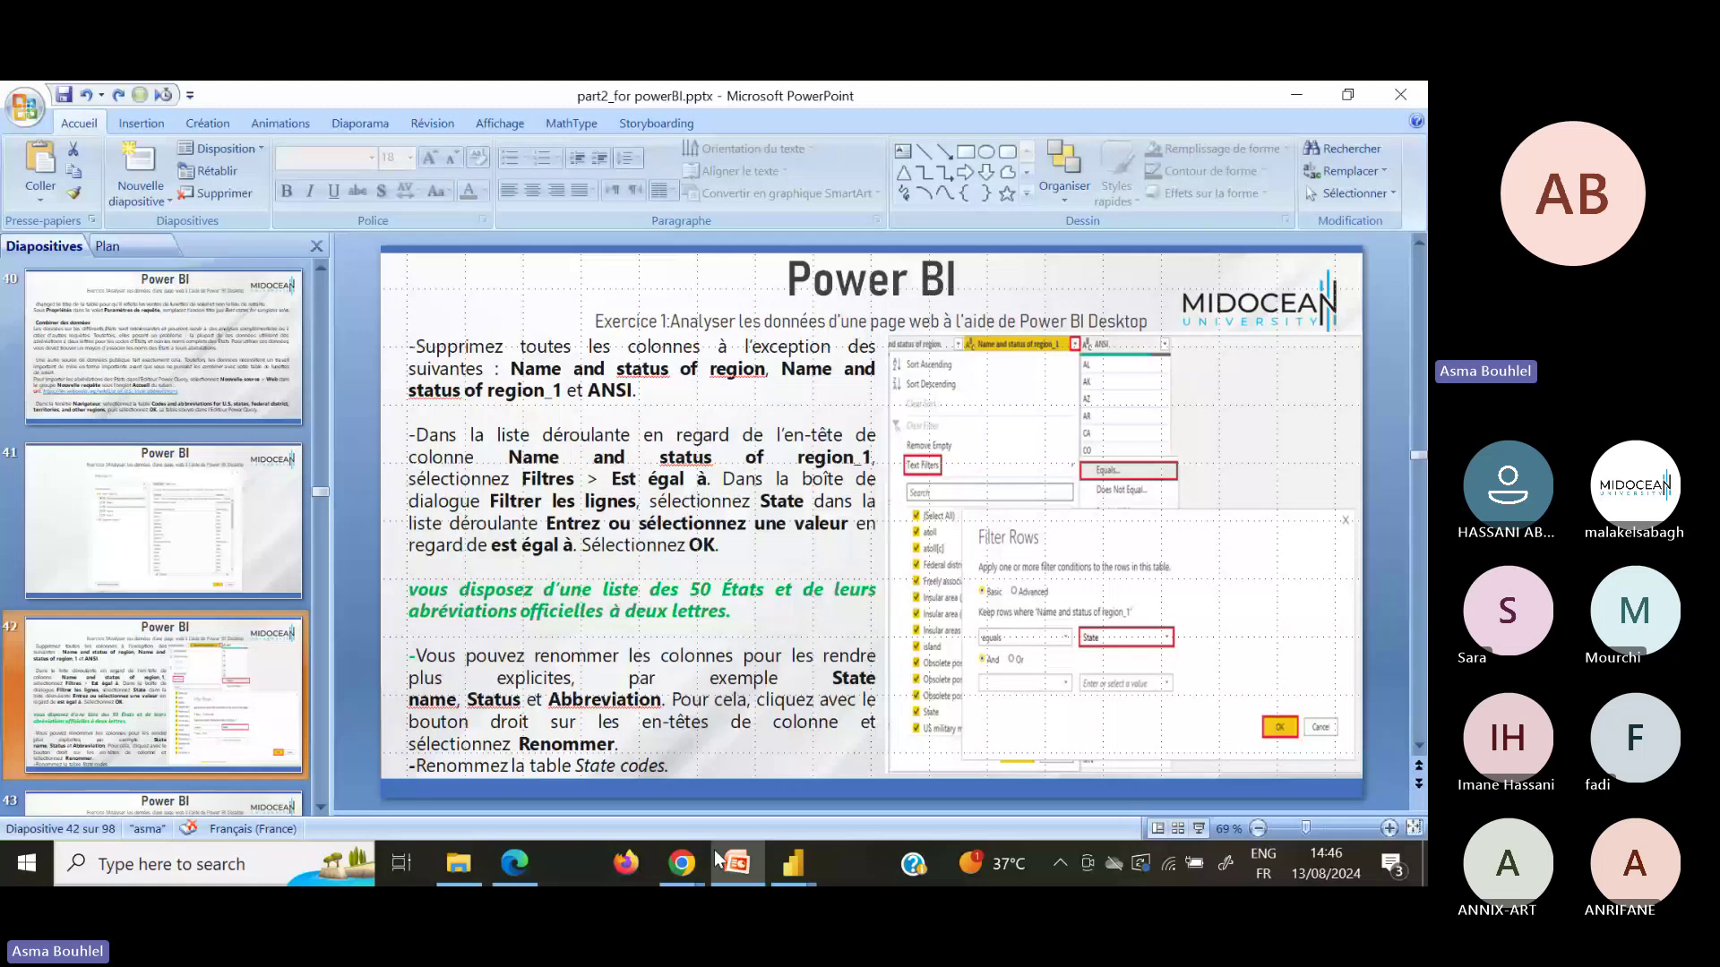
Step: Switch to Power Query Editor and promote the first row to headers twice in the codes and abbreviations query
click(793, 862)
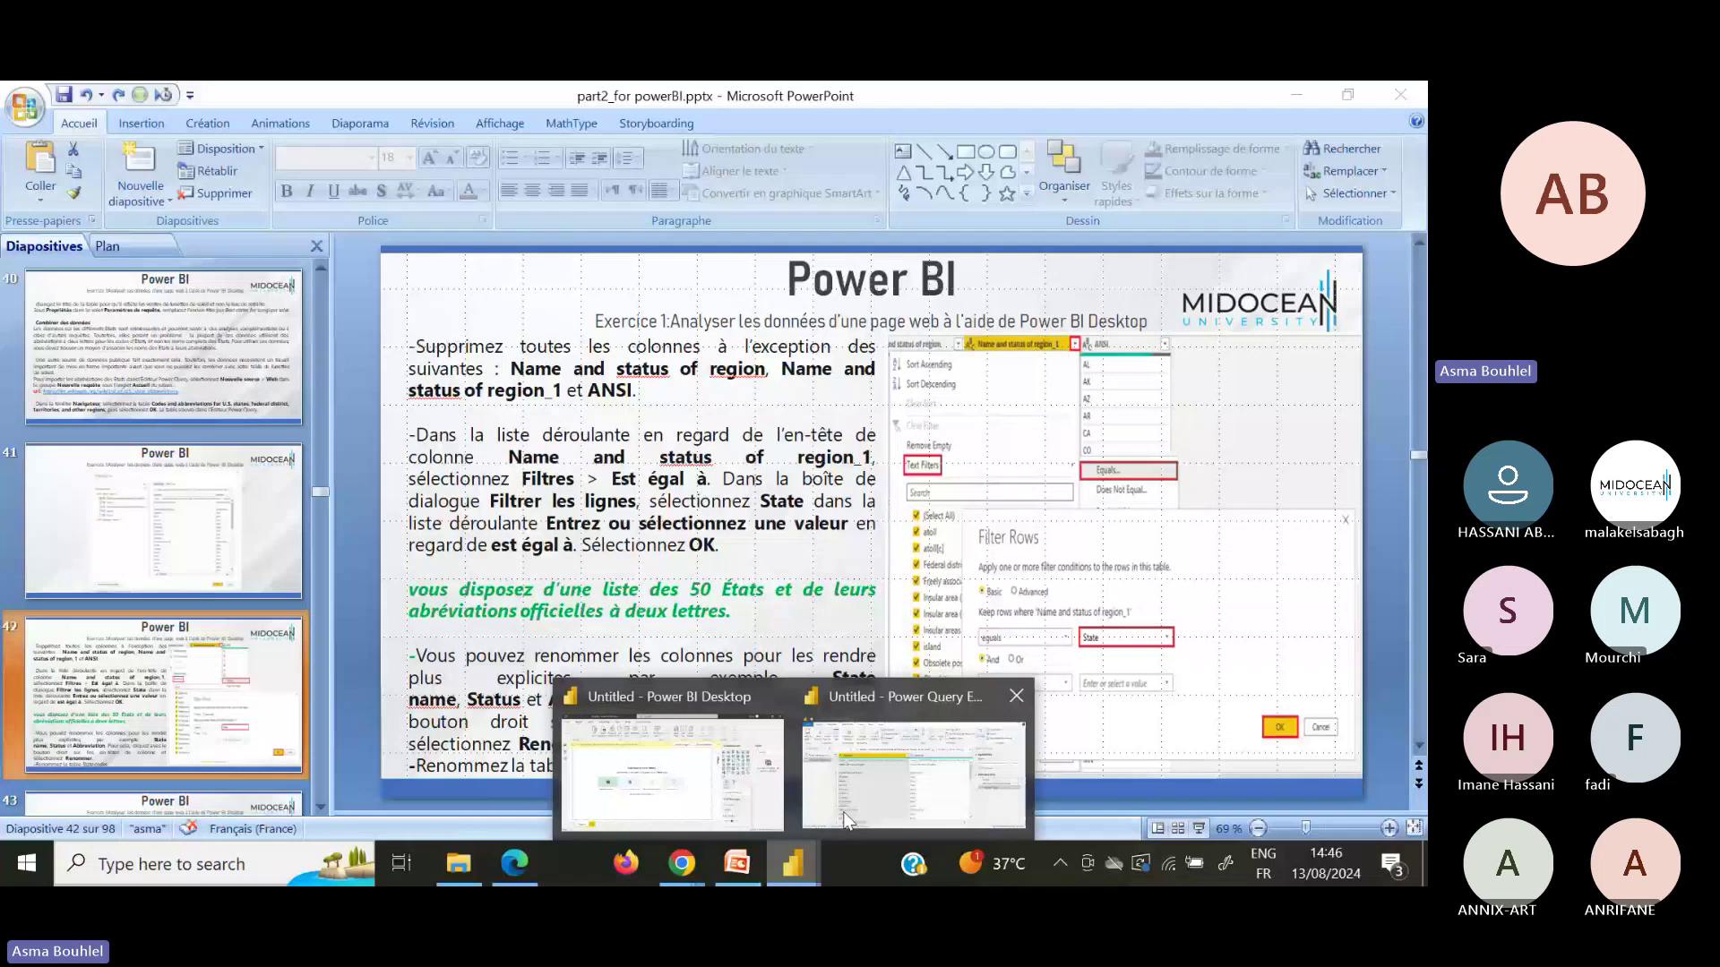
click(846, 819)
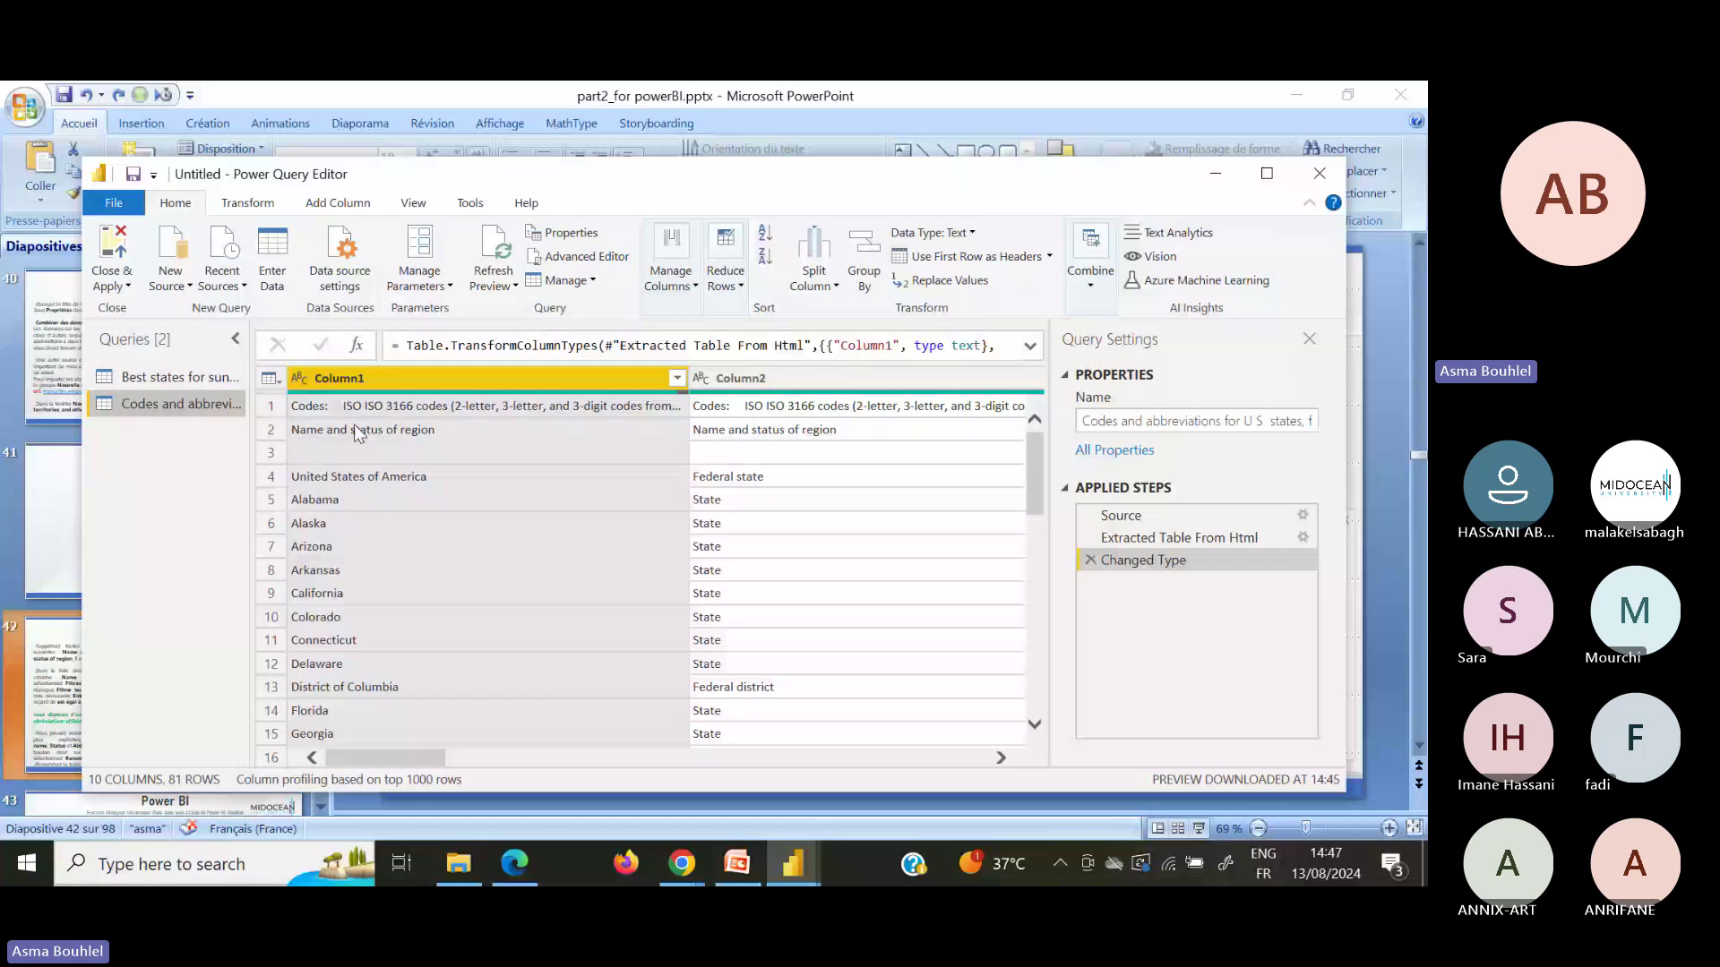
click(607, 758)
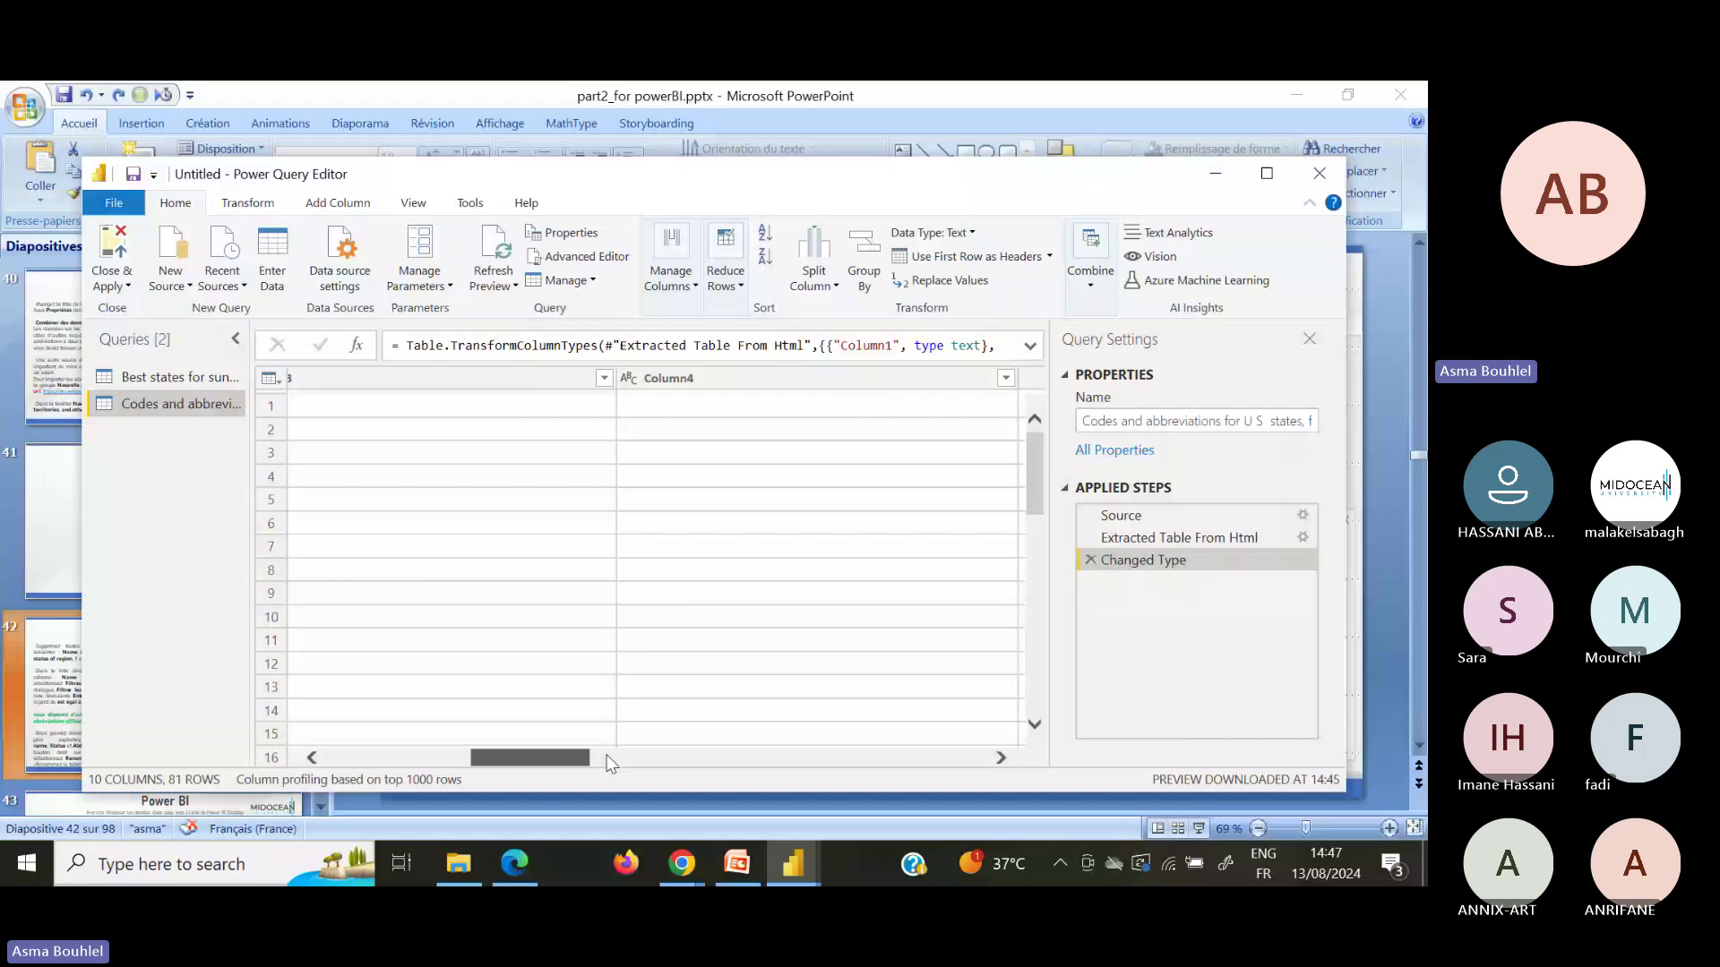
click(267, 430)
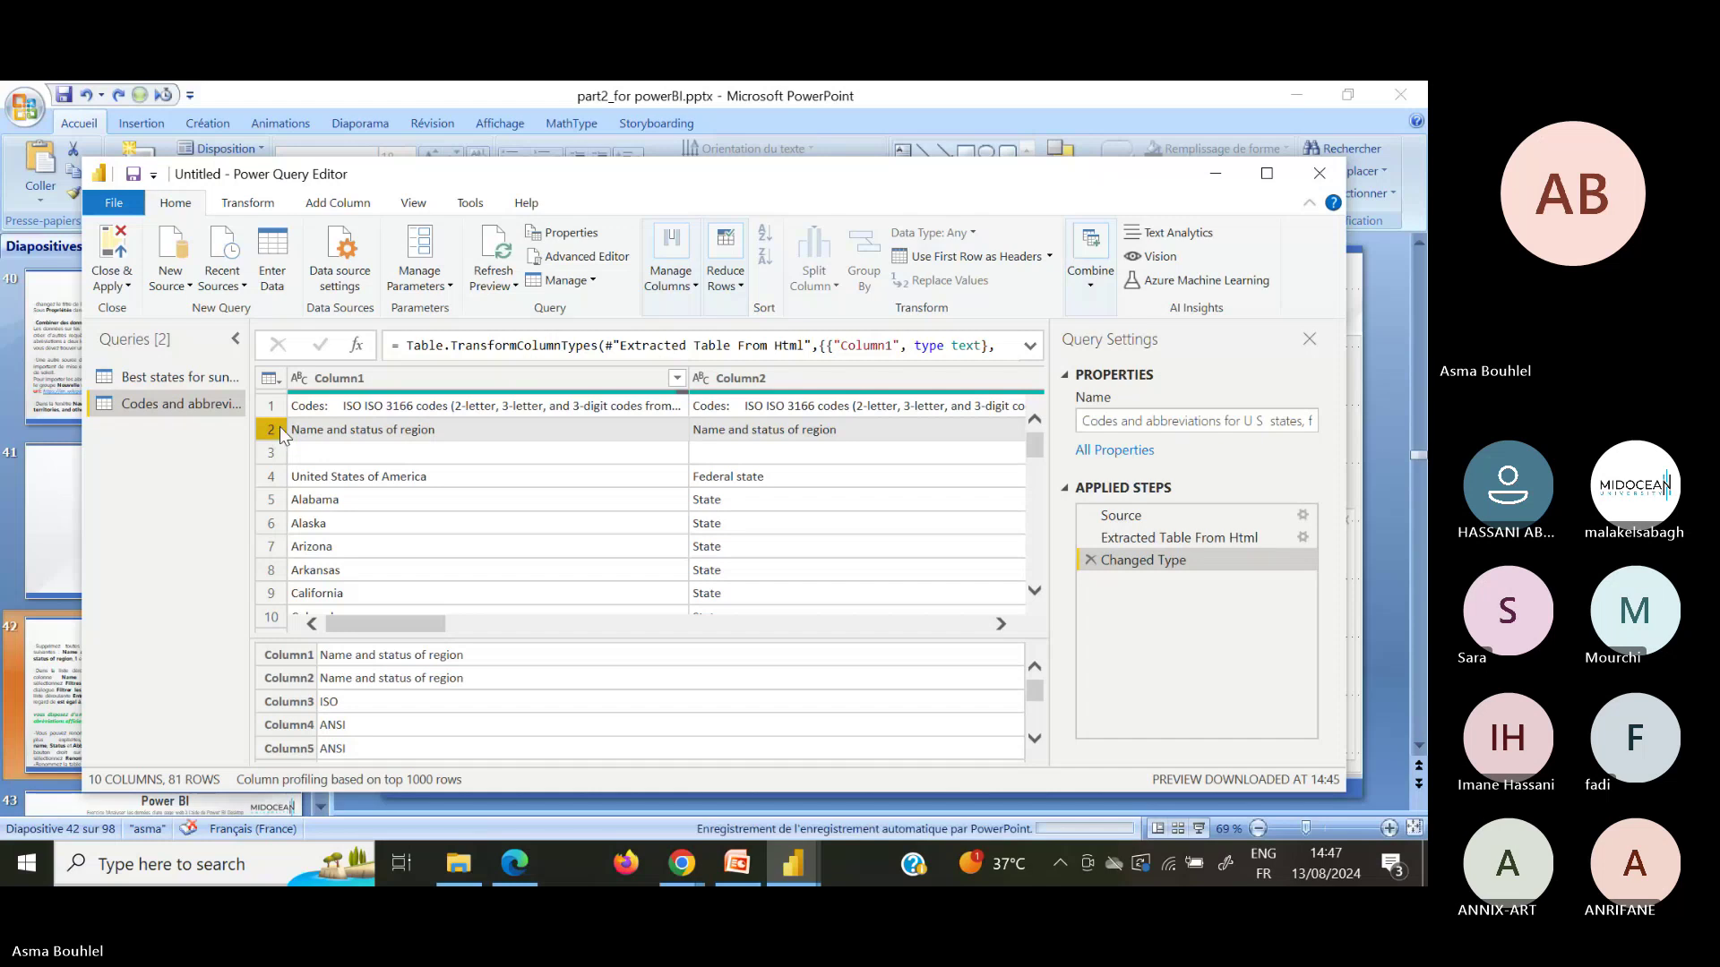
click(928, 263)
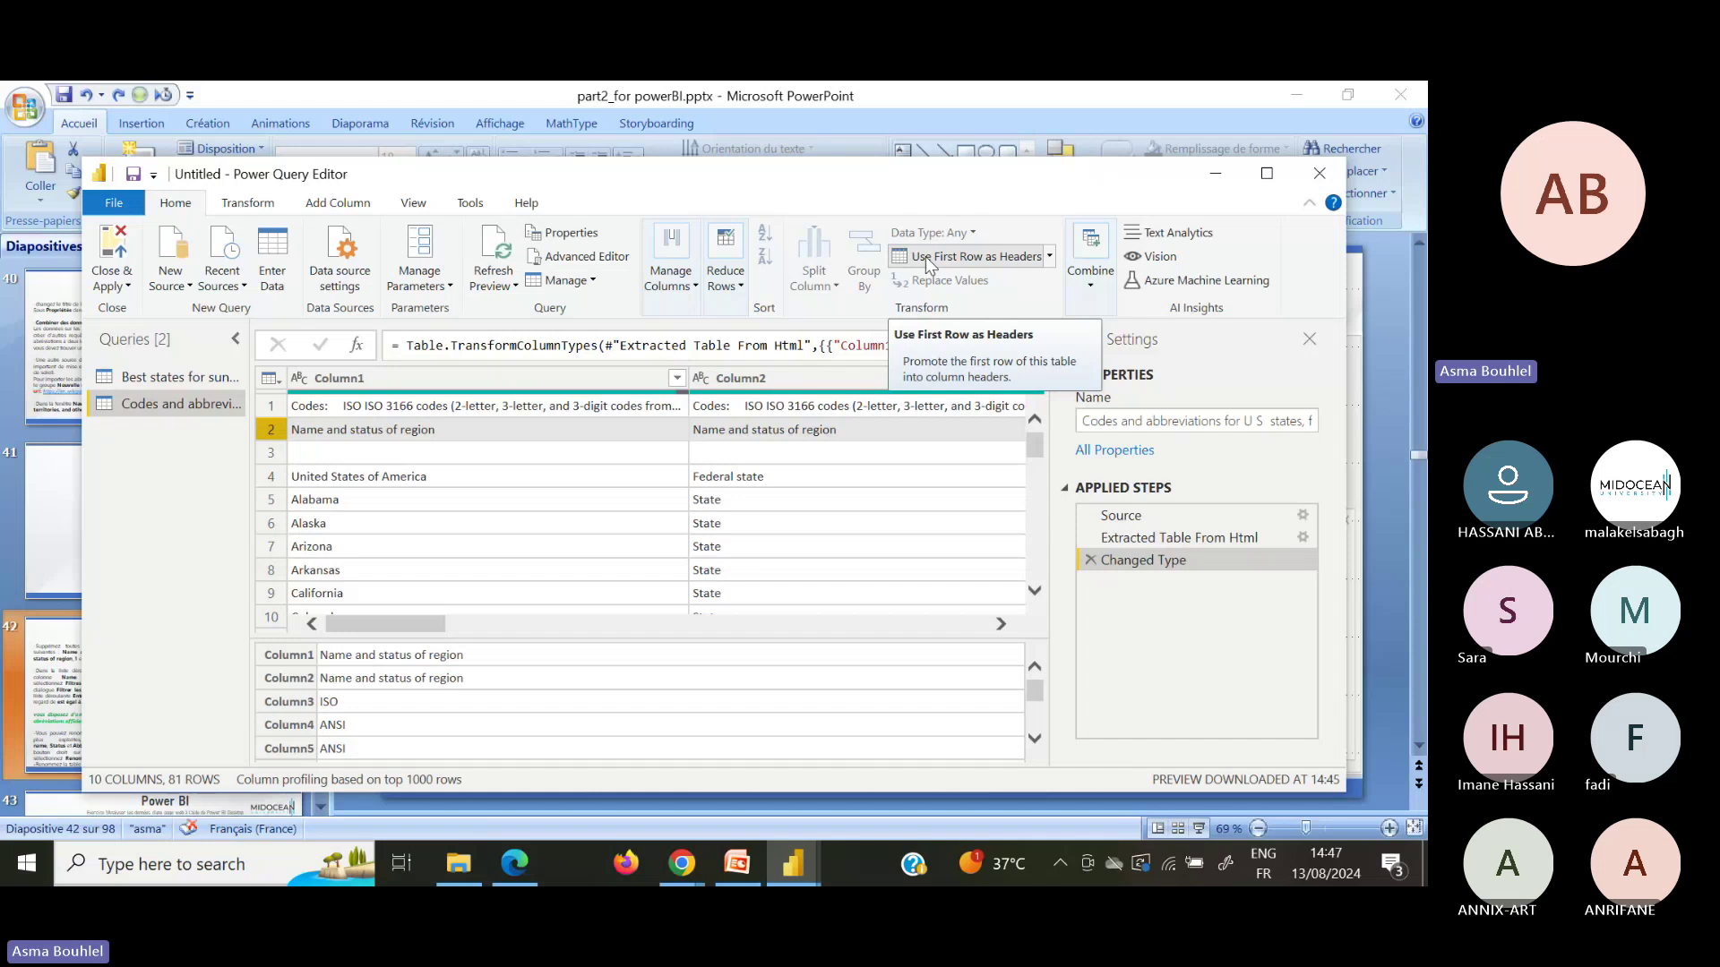
click(929, 263)
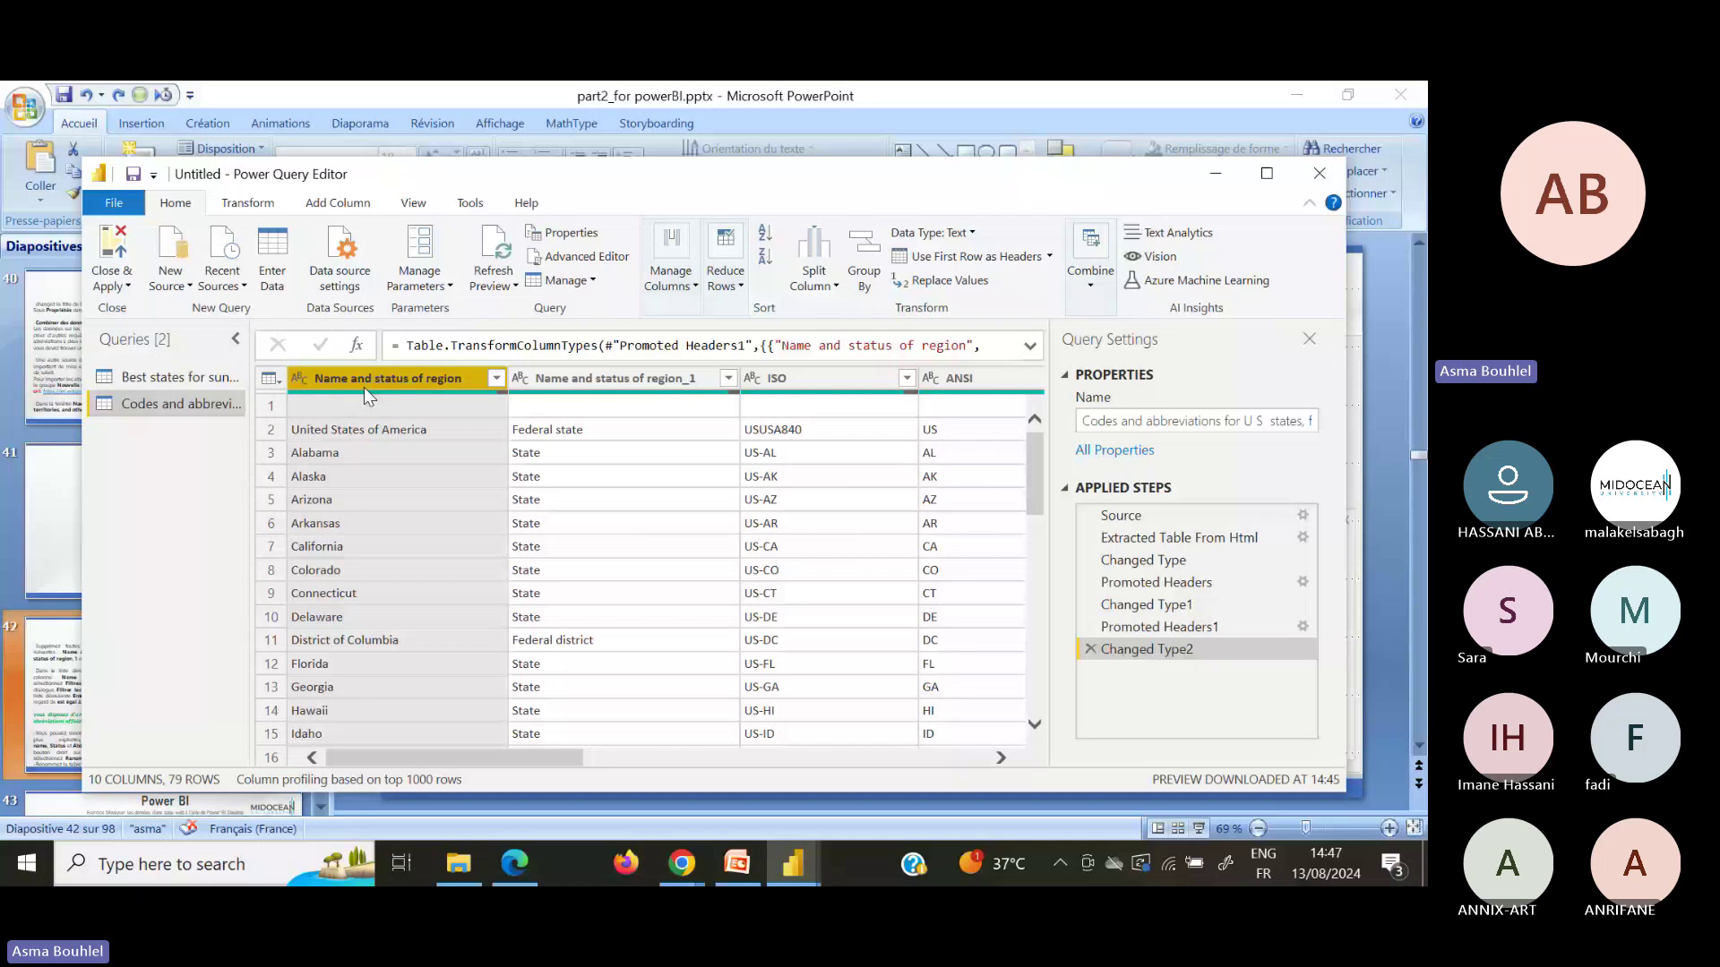
Step: Check slide 42 in PowerPoint, return to Power Query Editor and remove the ISO and ANSI_2 columns
click(735, 863)
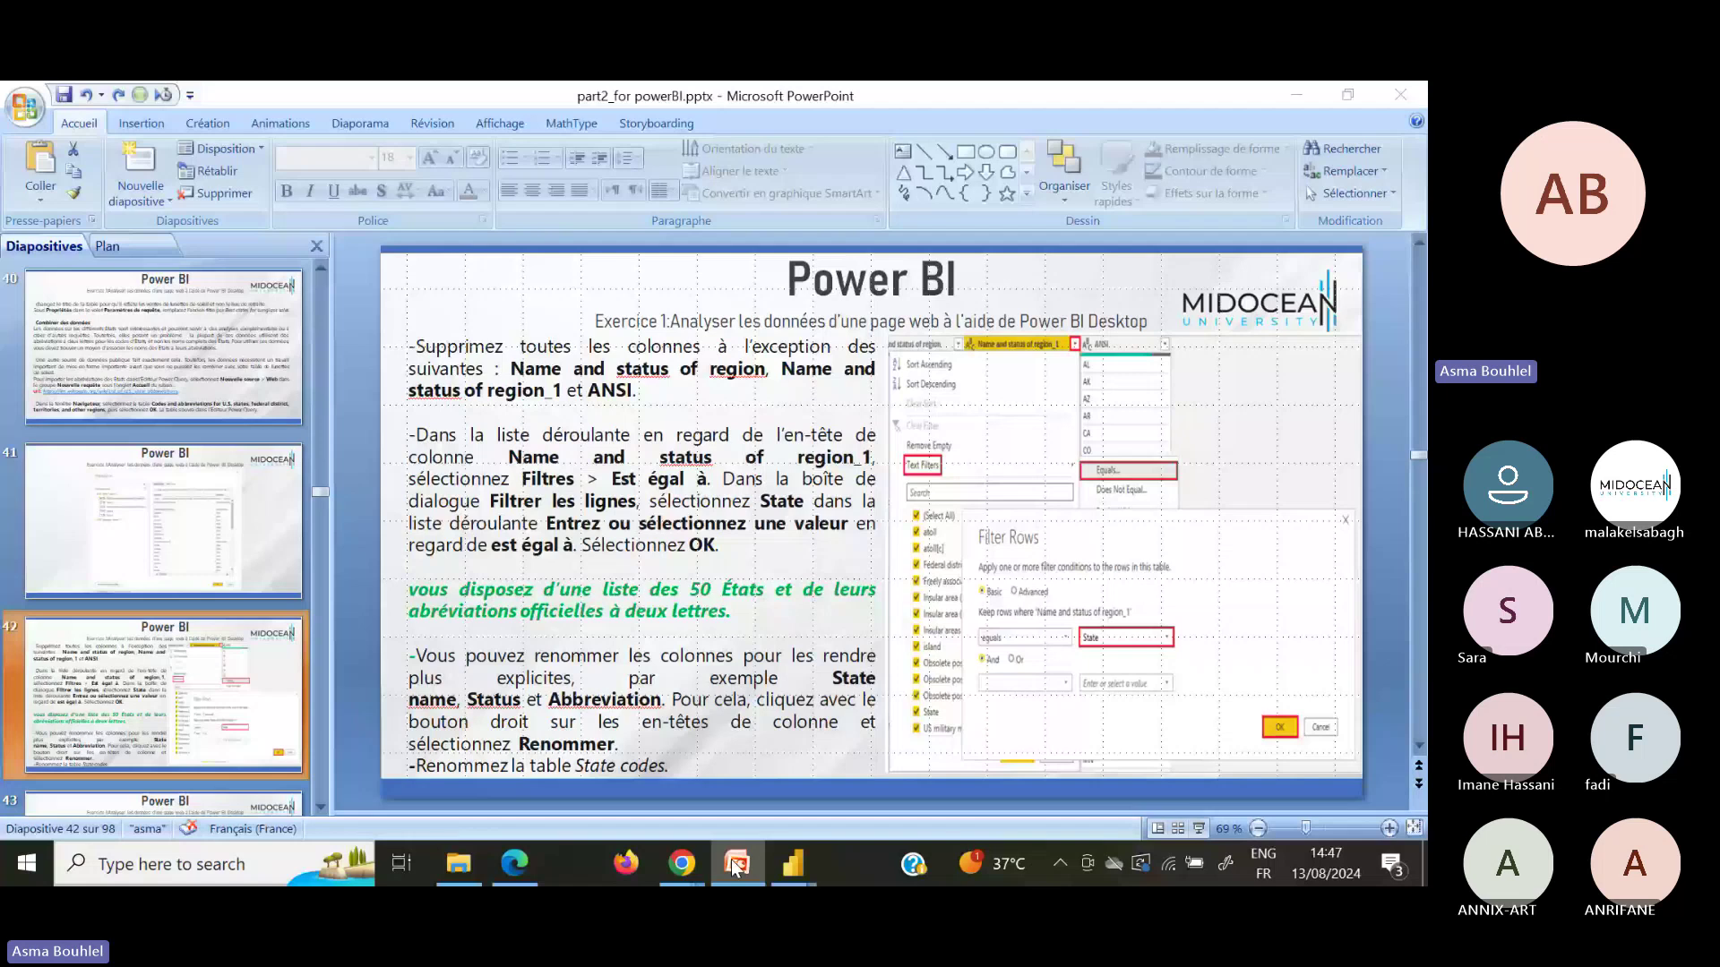
click(732, 865)
right_click(779, 380)
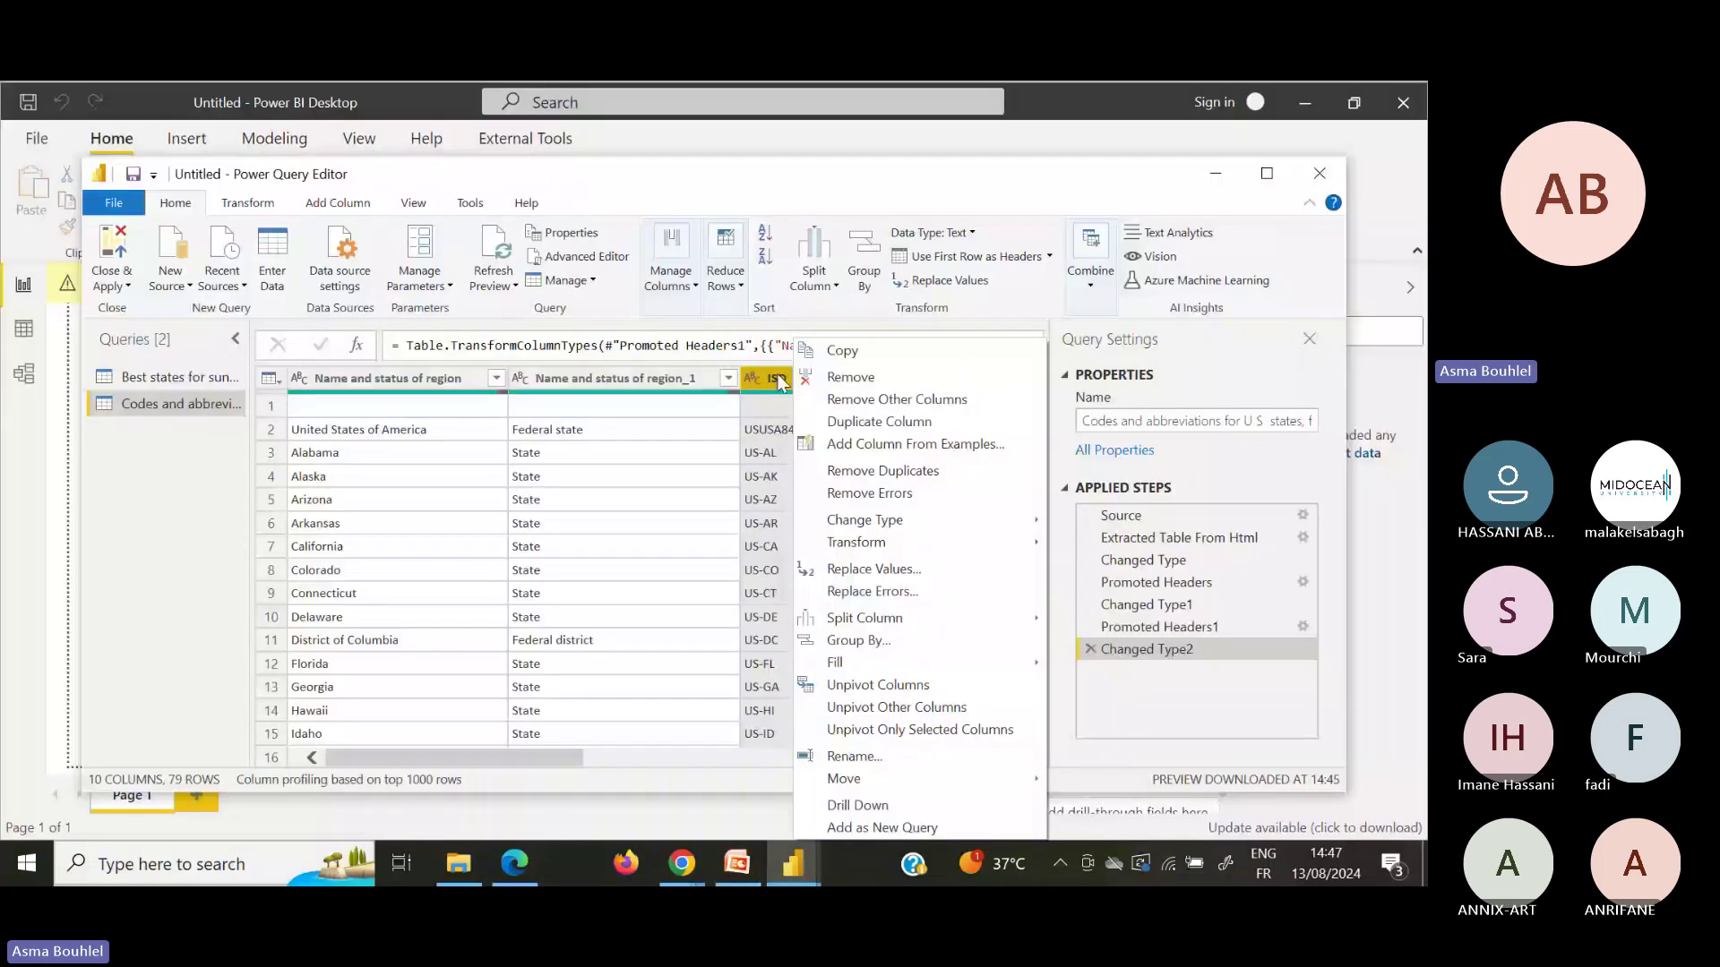
click(850, 377)
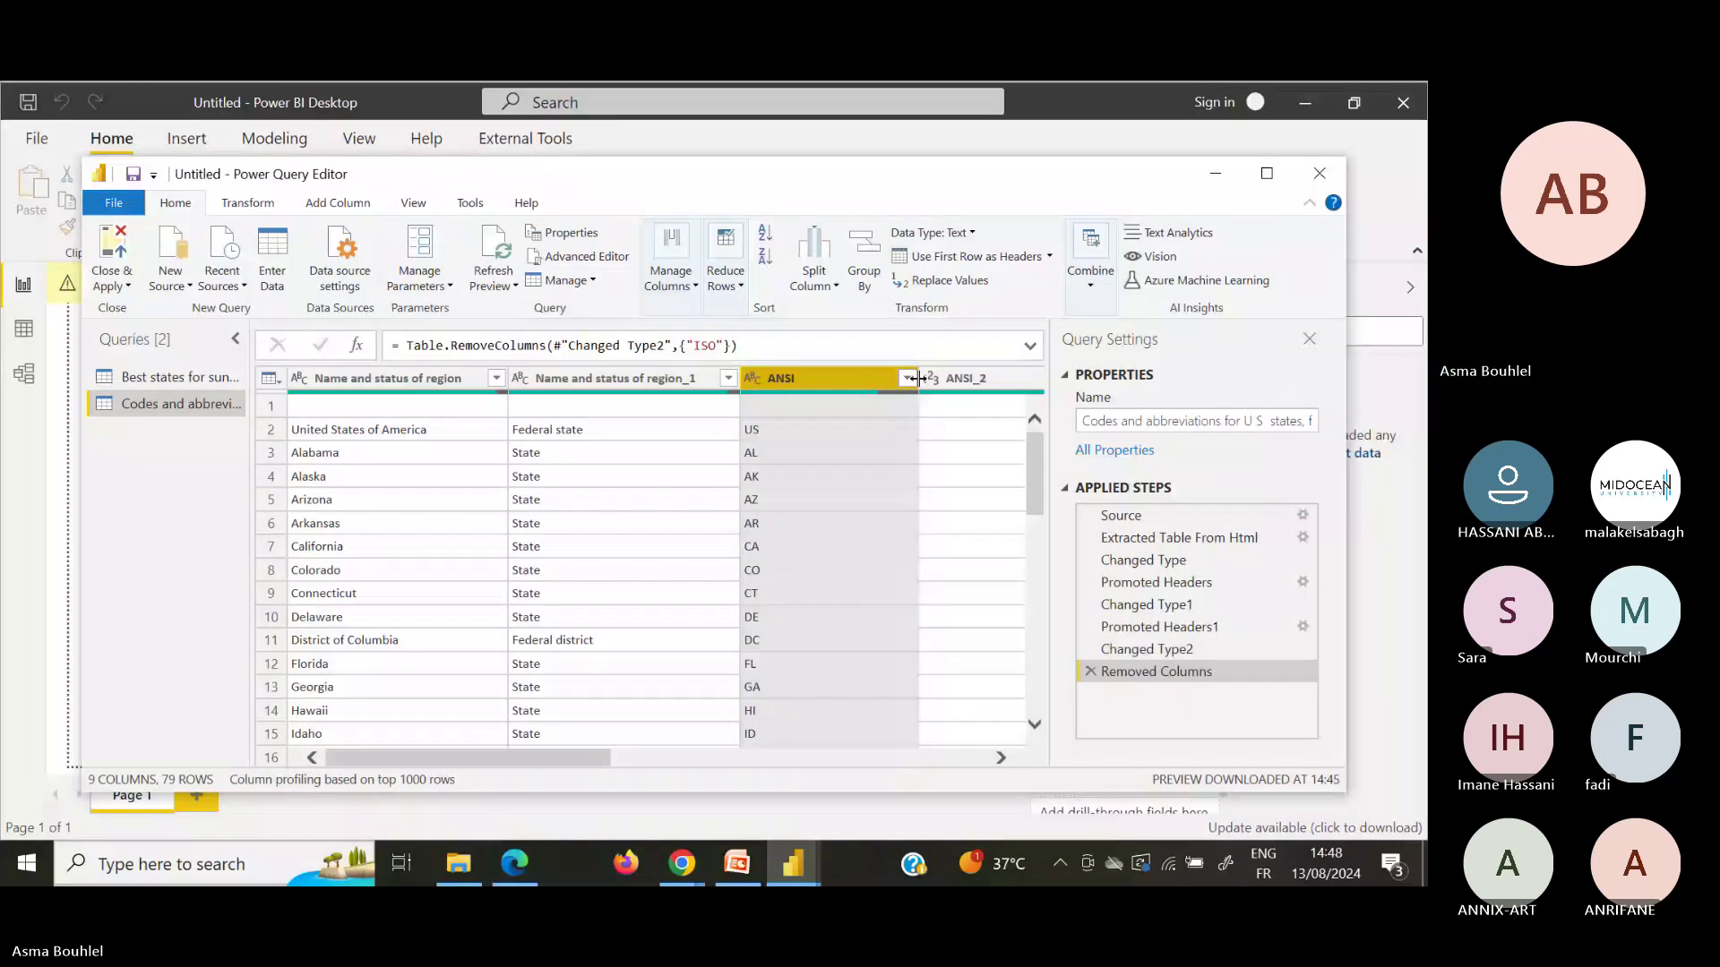
right_click(949, 378)
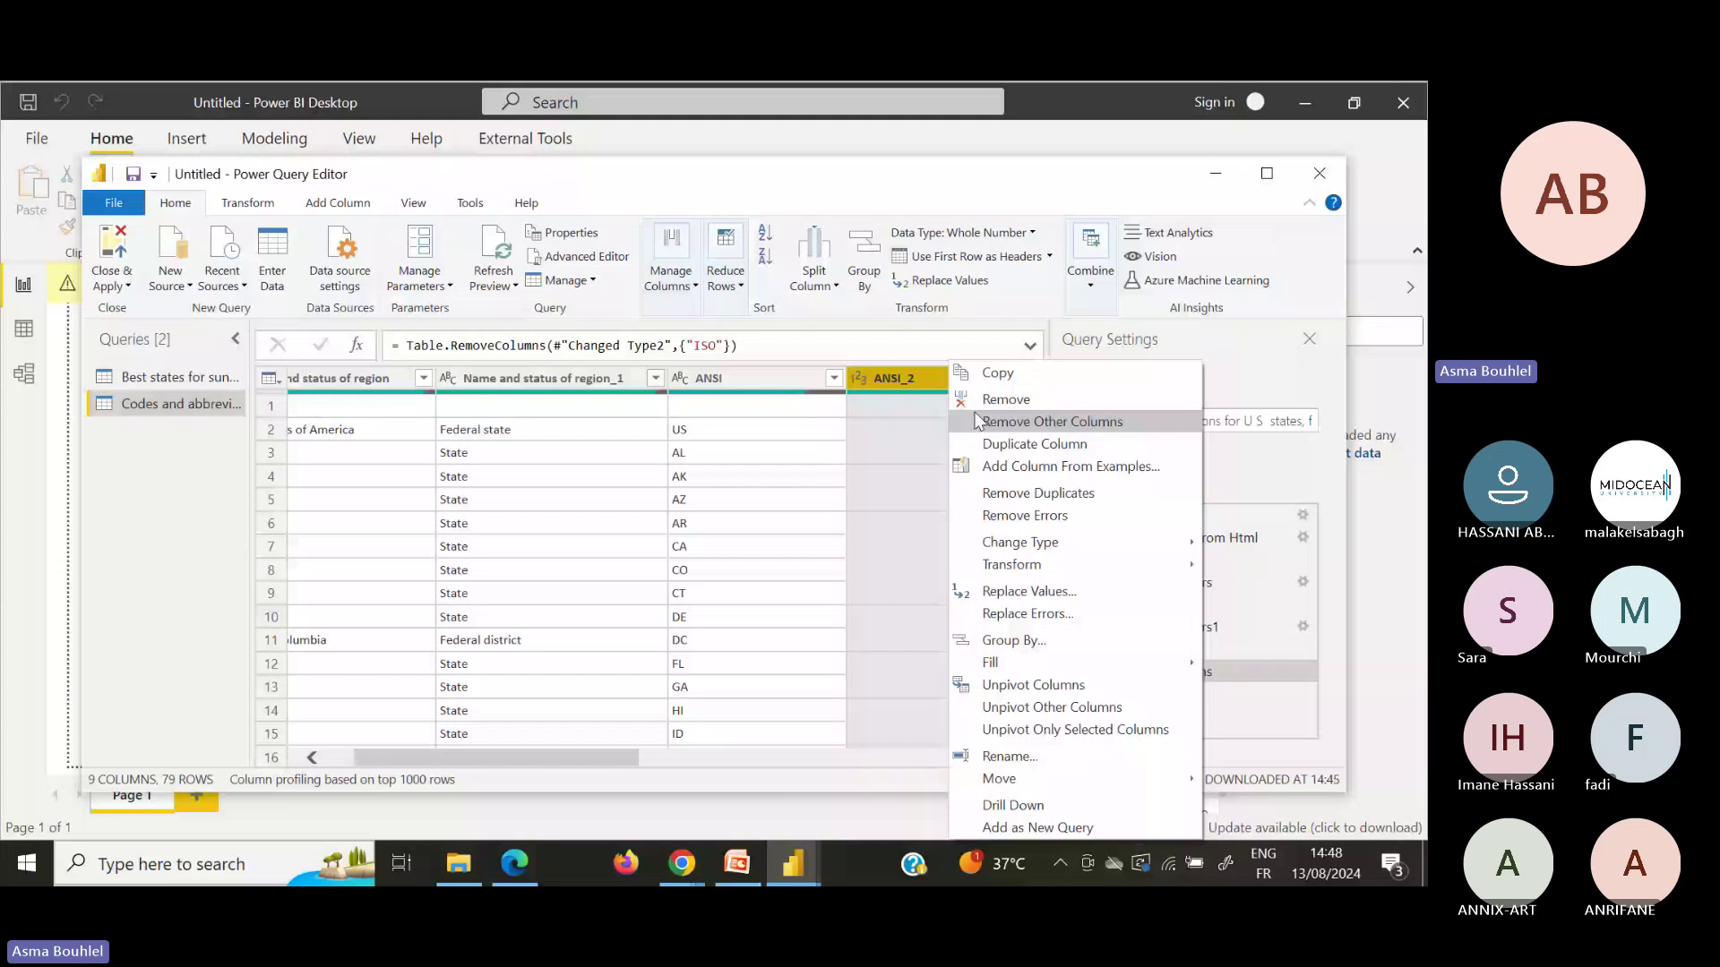
click(994, 399)
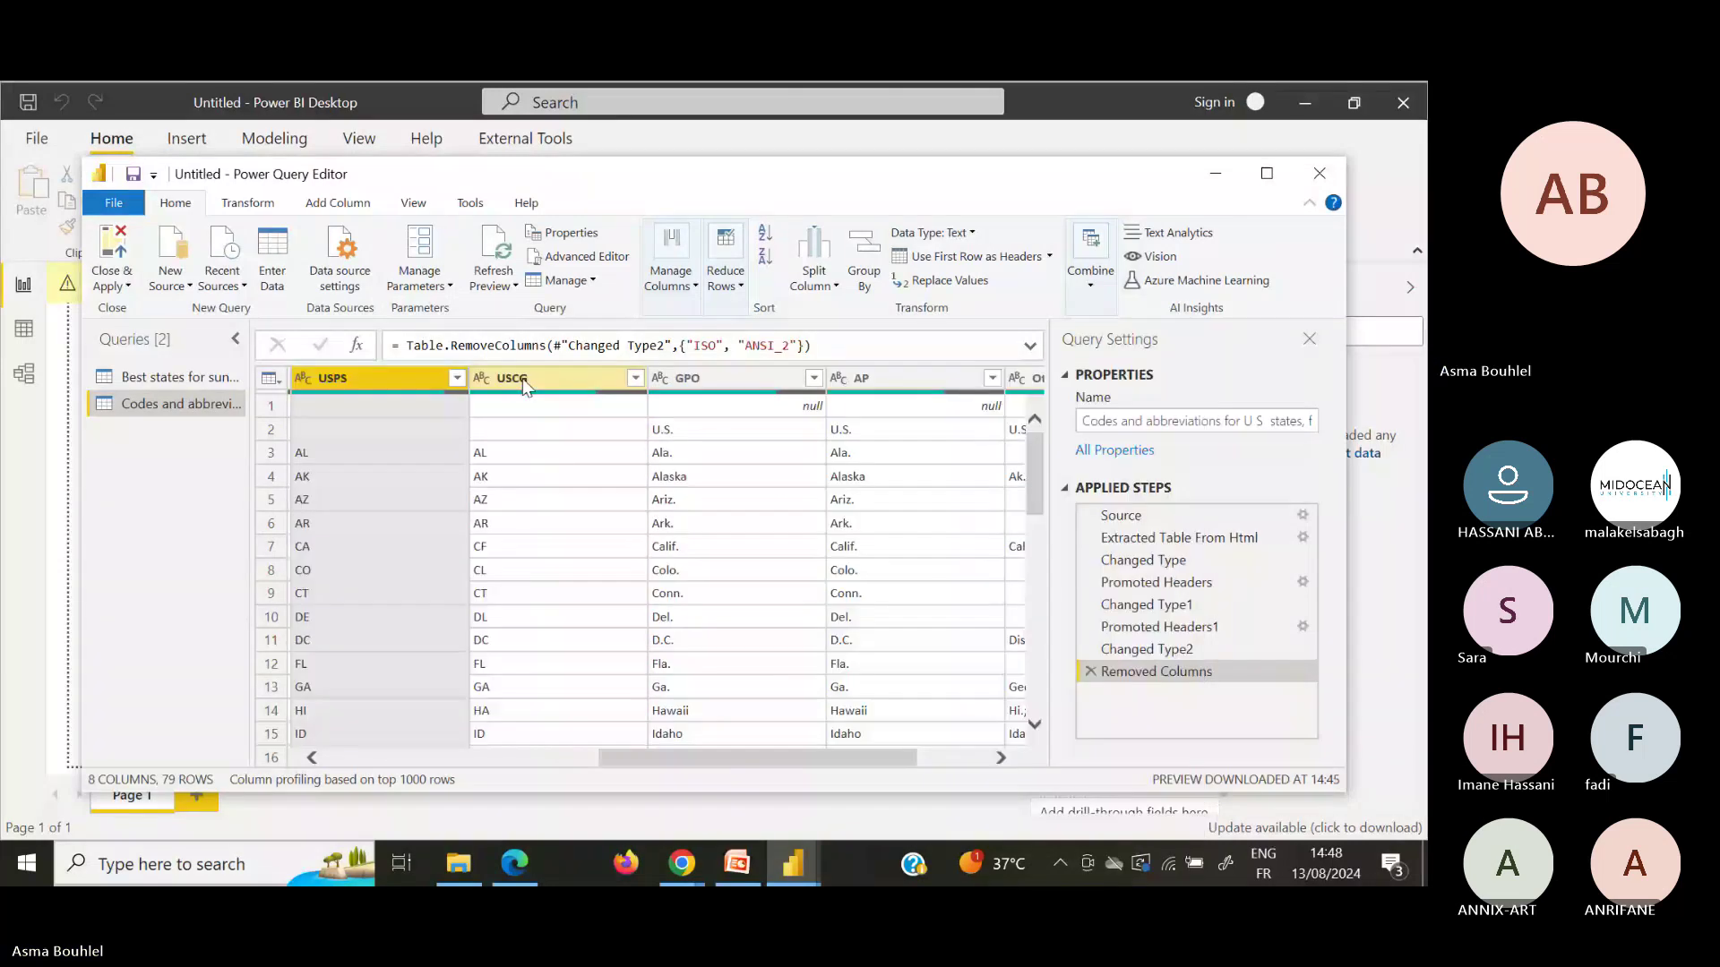
Step: Remove all columns from USPS through the last one, including USCG, GPO and AP
shift+click(877, 379)
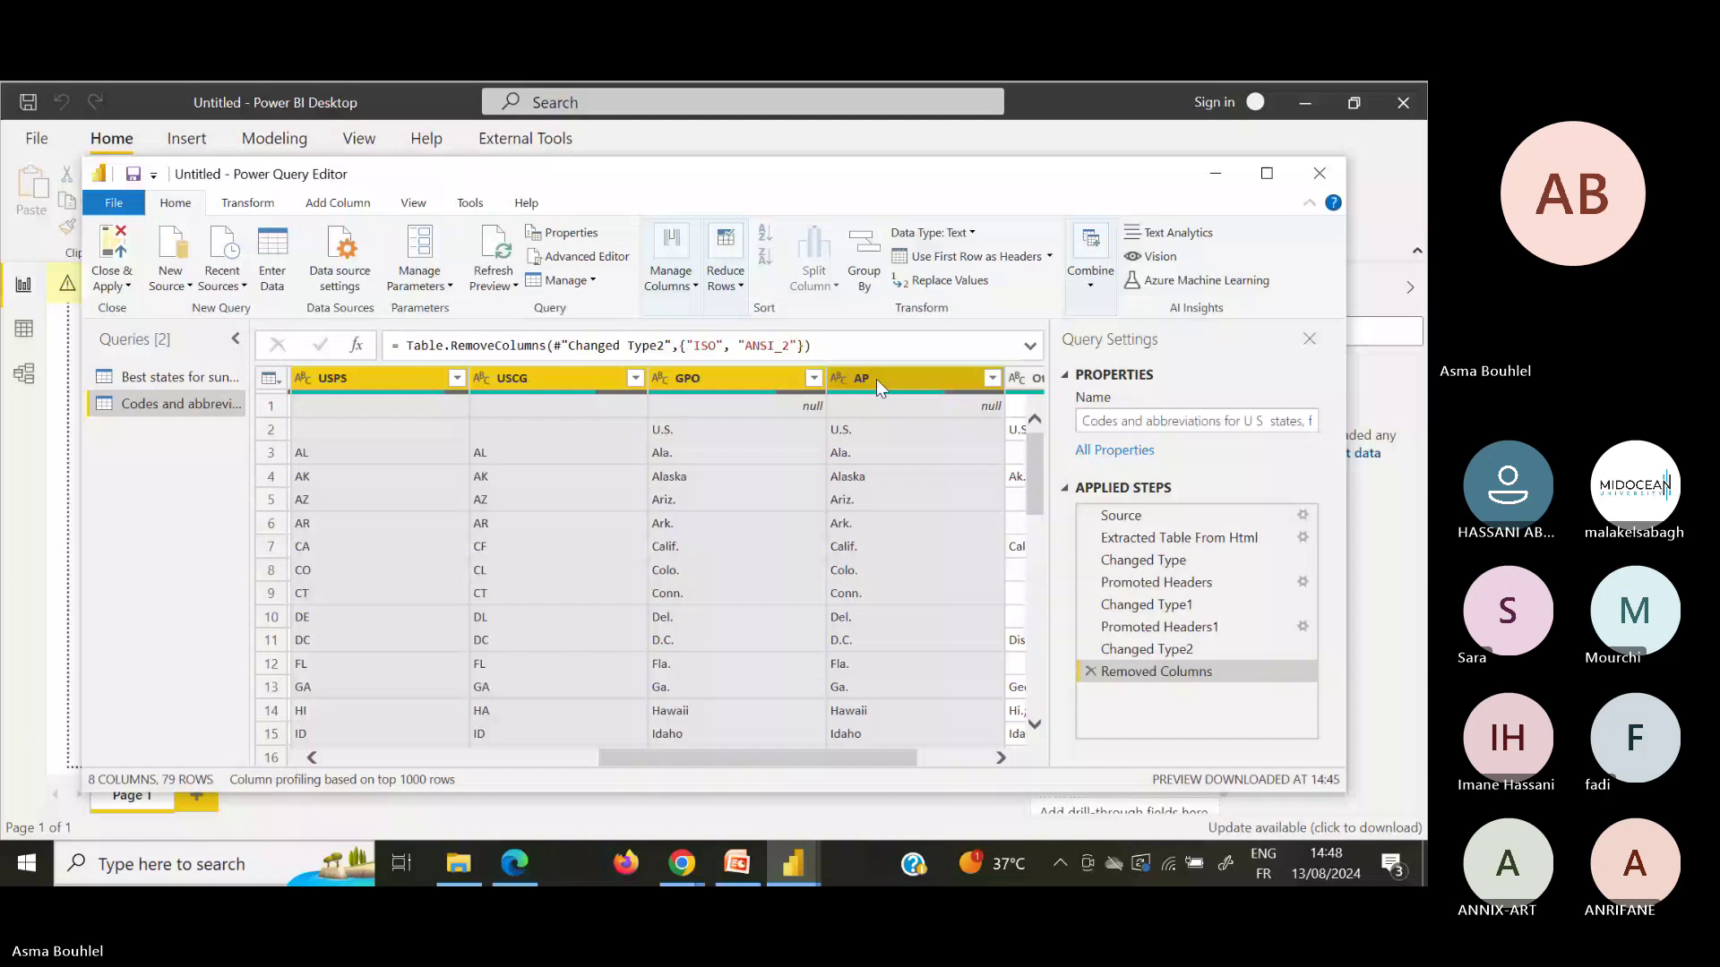
scroll(876, 379, right, 2)
shift+click(880, 376)
right_click(882, 378)
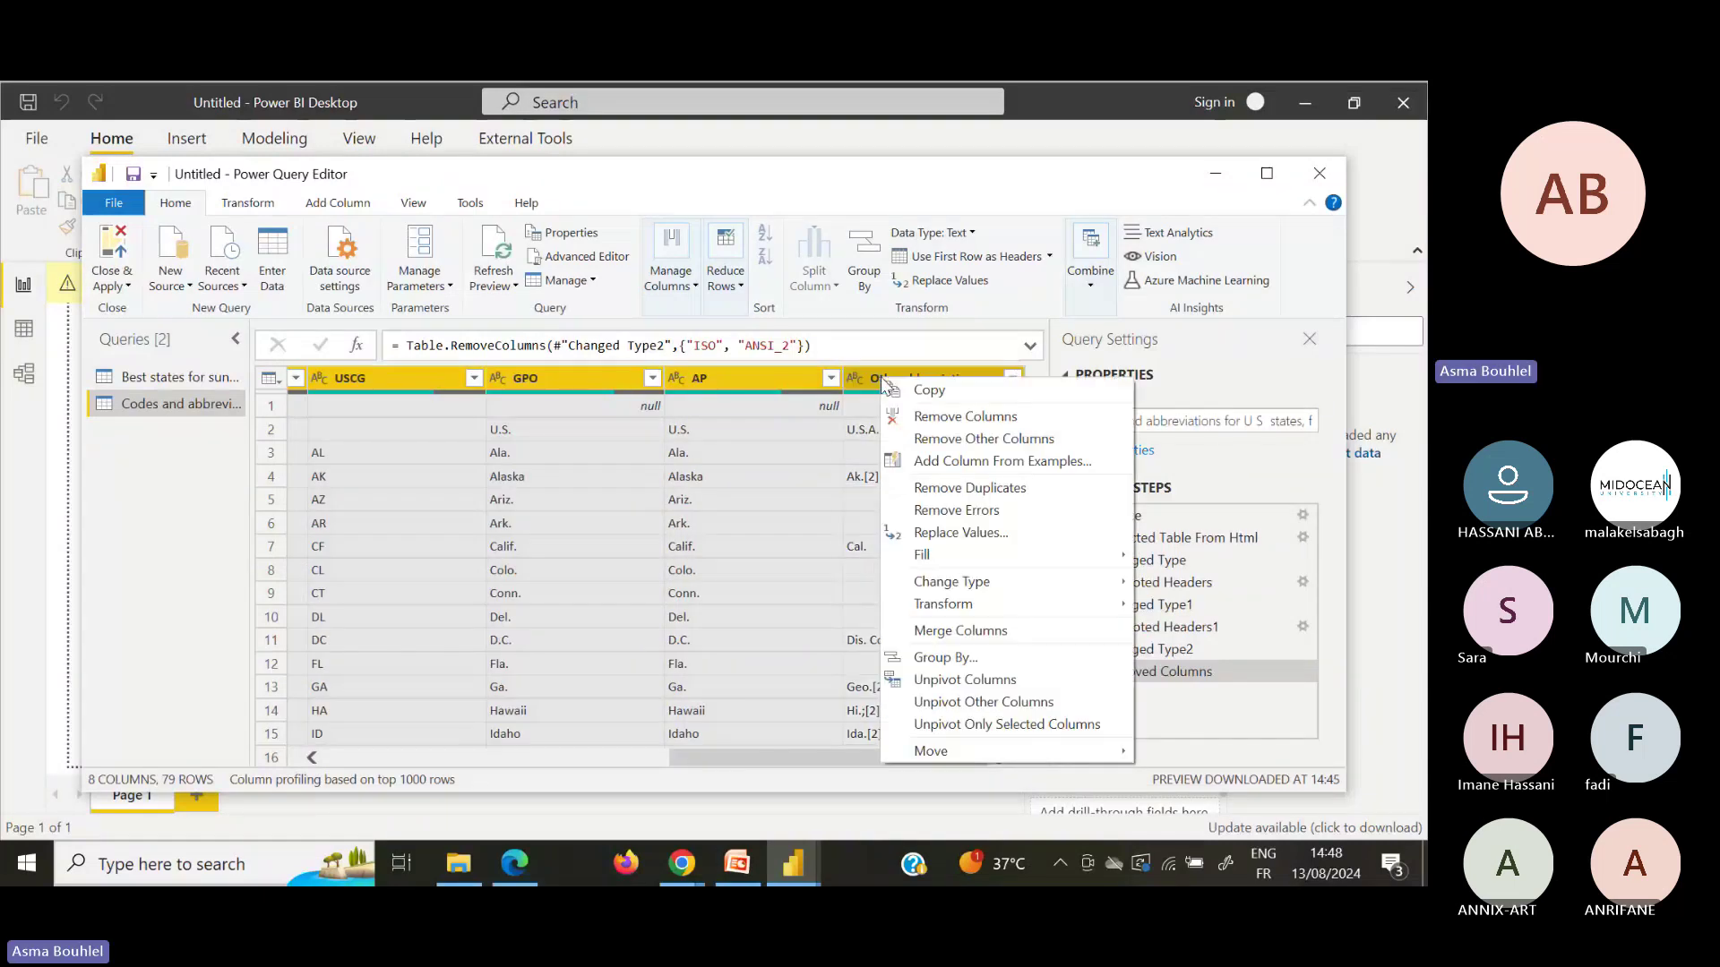
click(910, 414)
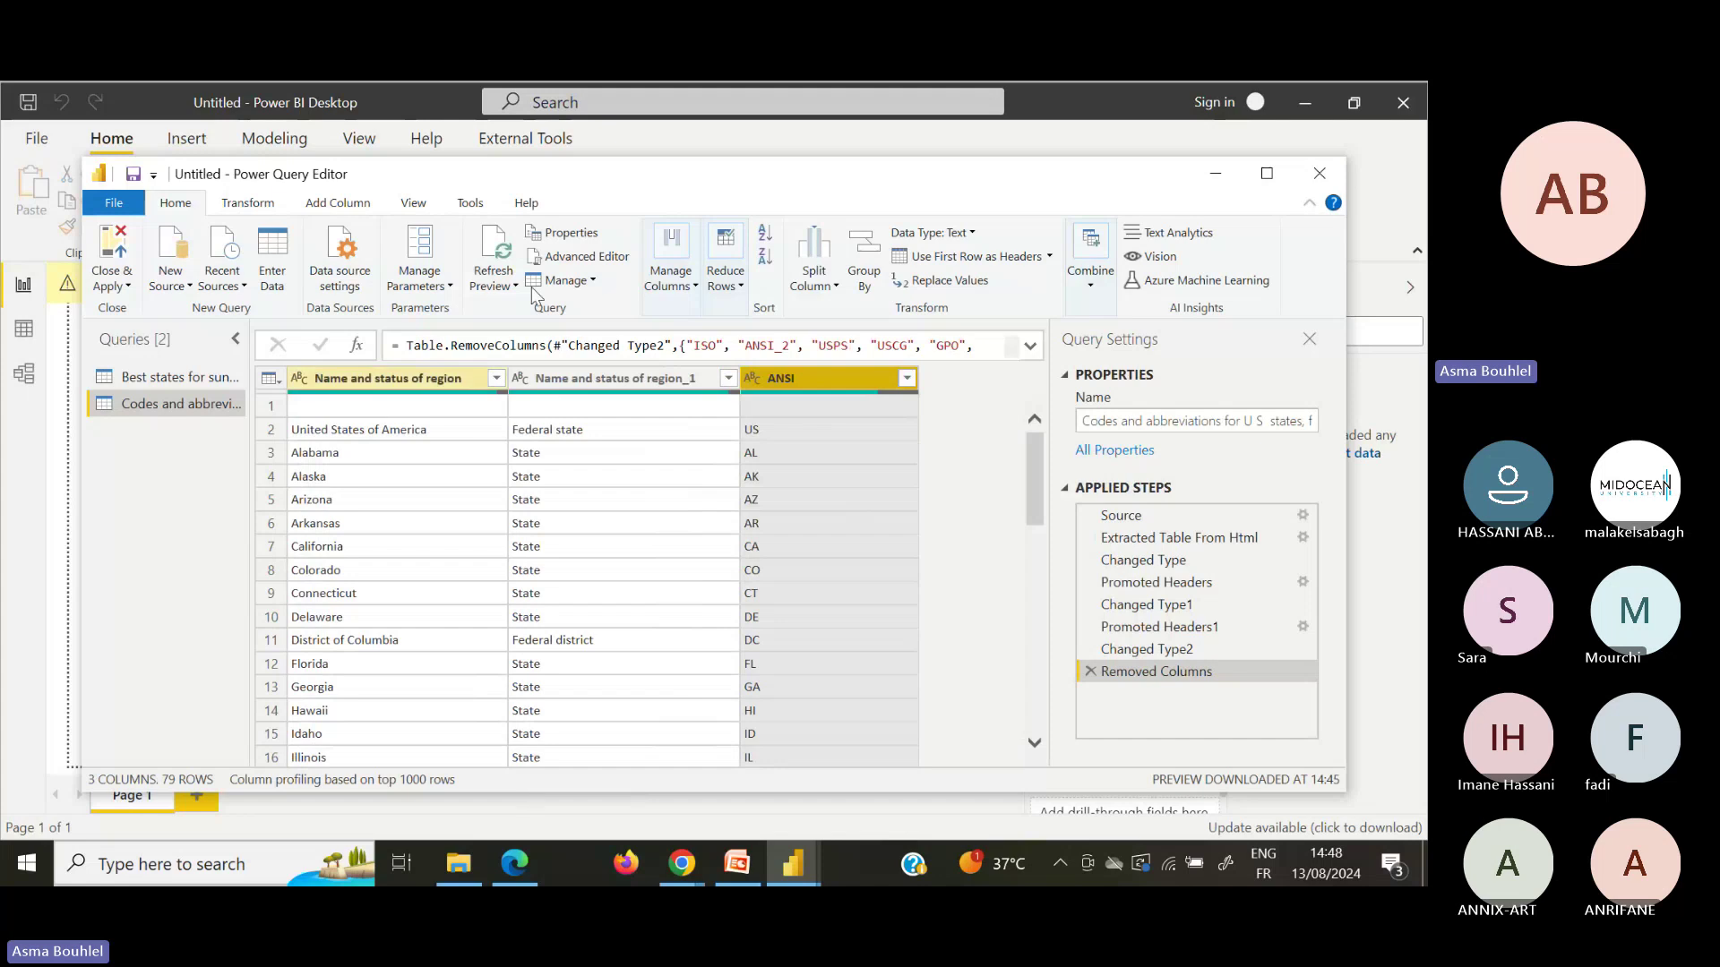
Step: Review the filtering instructions on slide 42 in PowerPoint and examine the Name and status of region_1 column's options in Power Query Editor
click(736, 865)
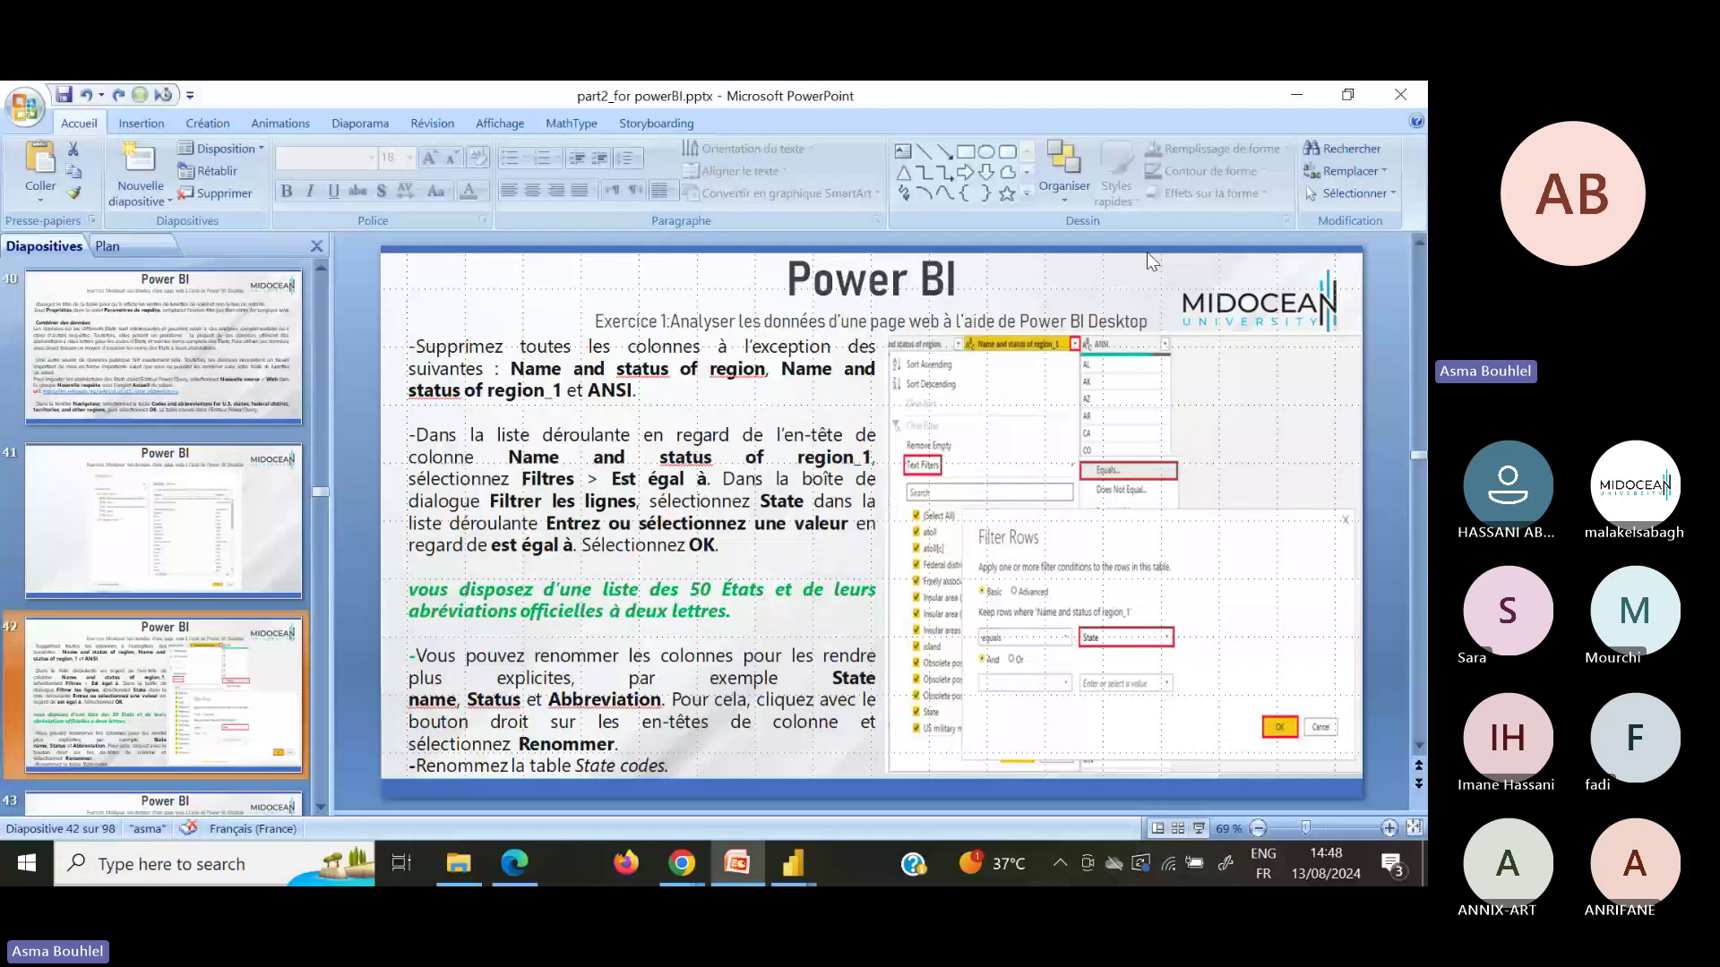
click(787, 876)
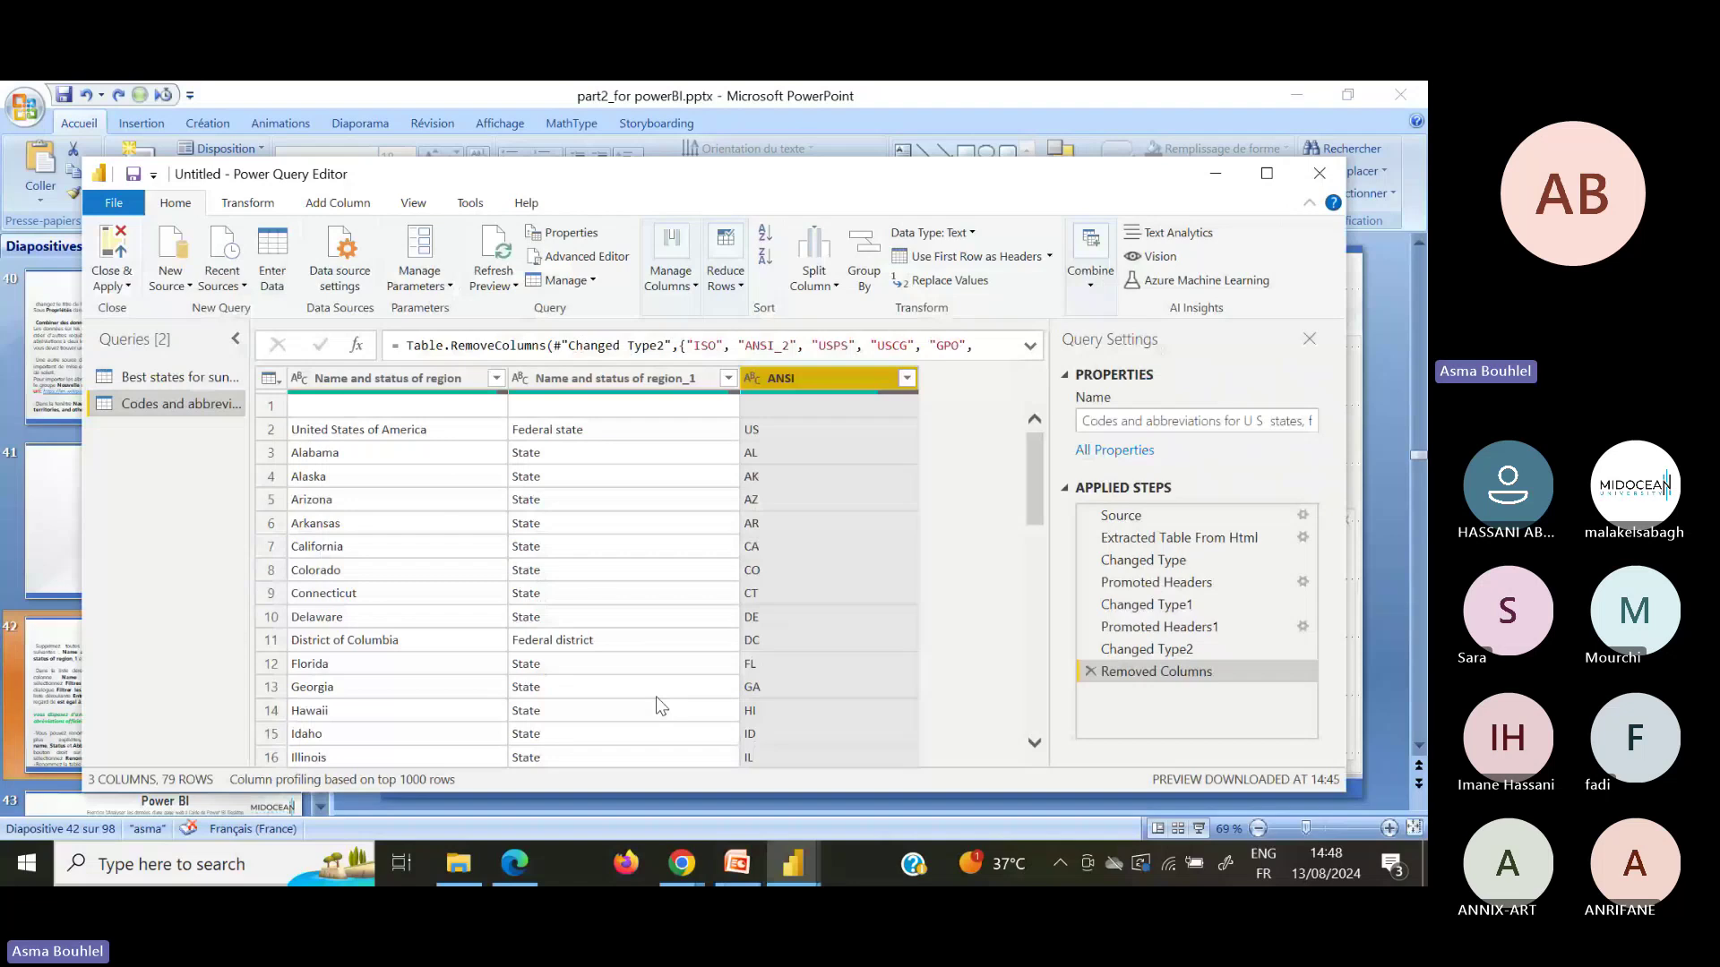
click(546, 562)
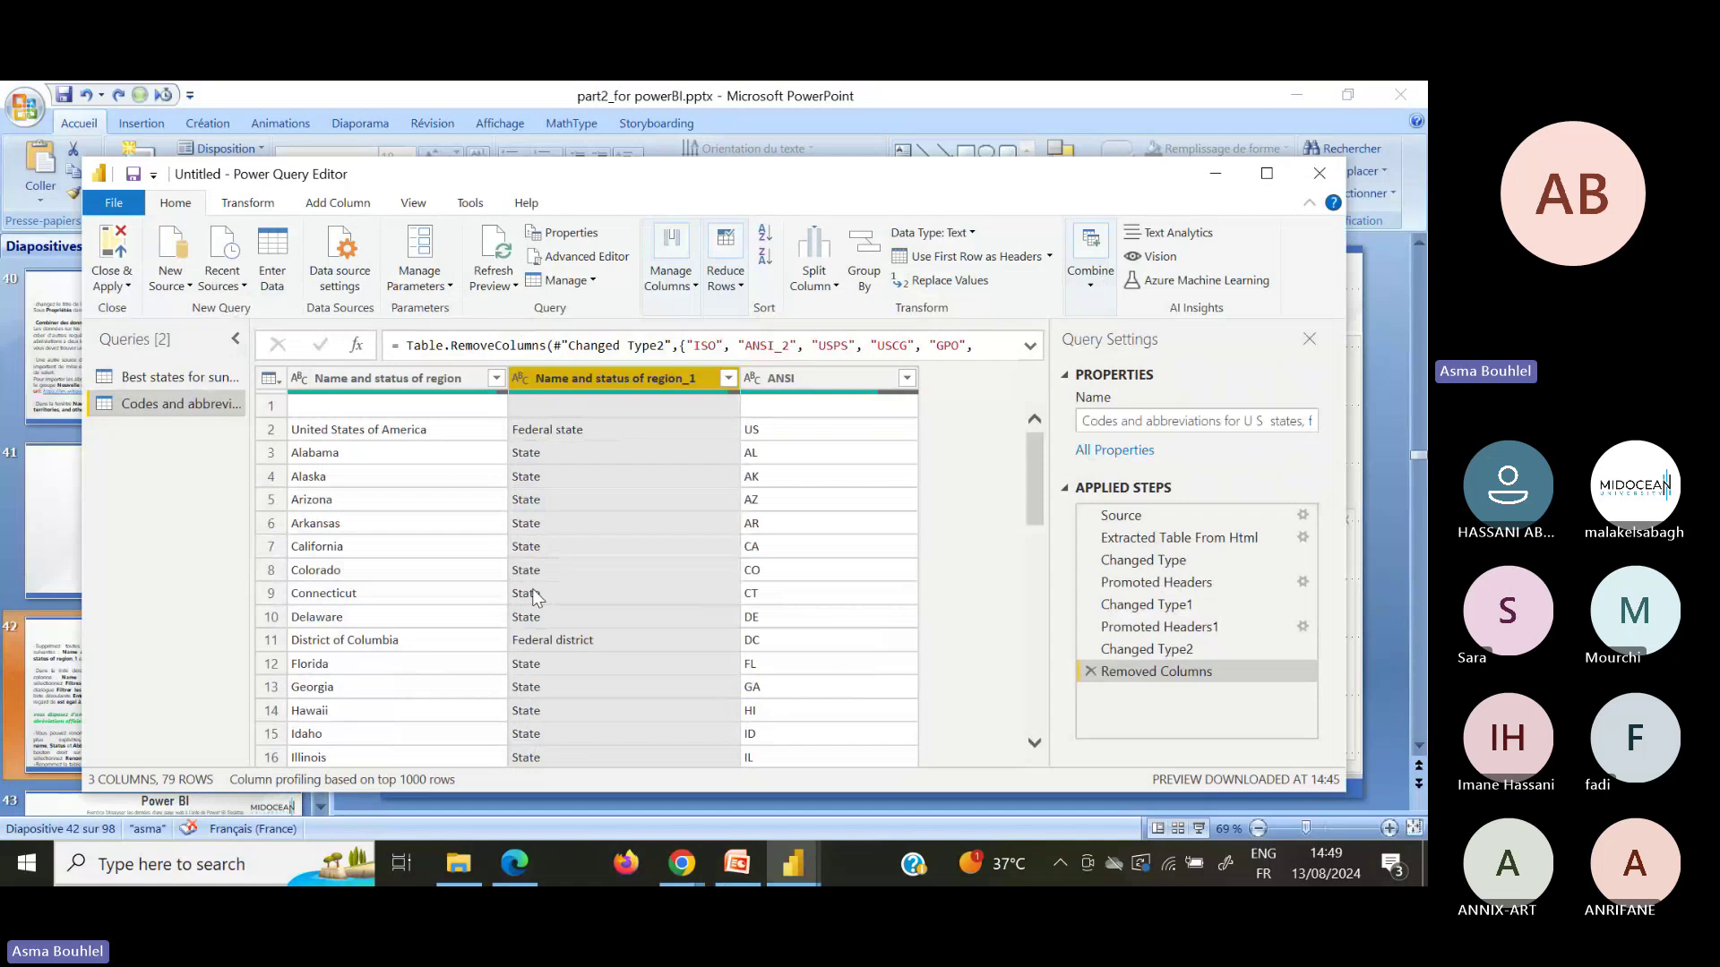
right_click(579, 392)
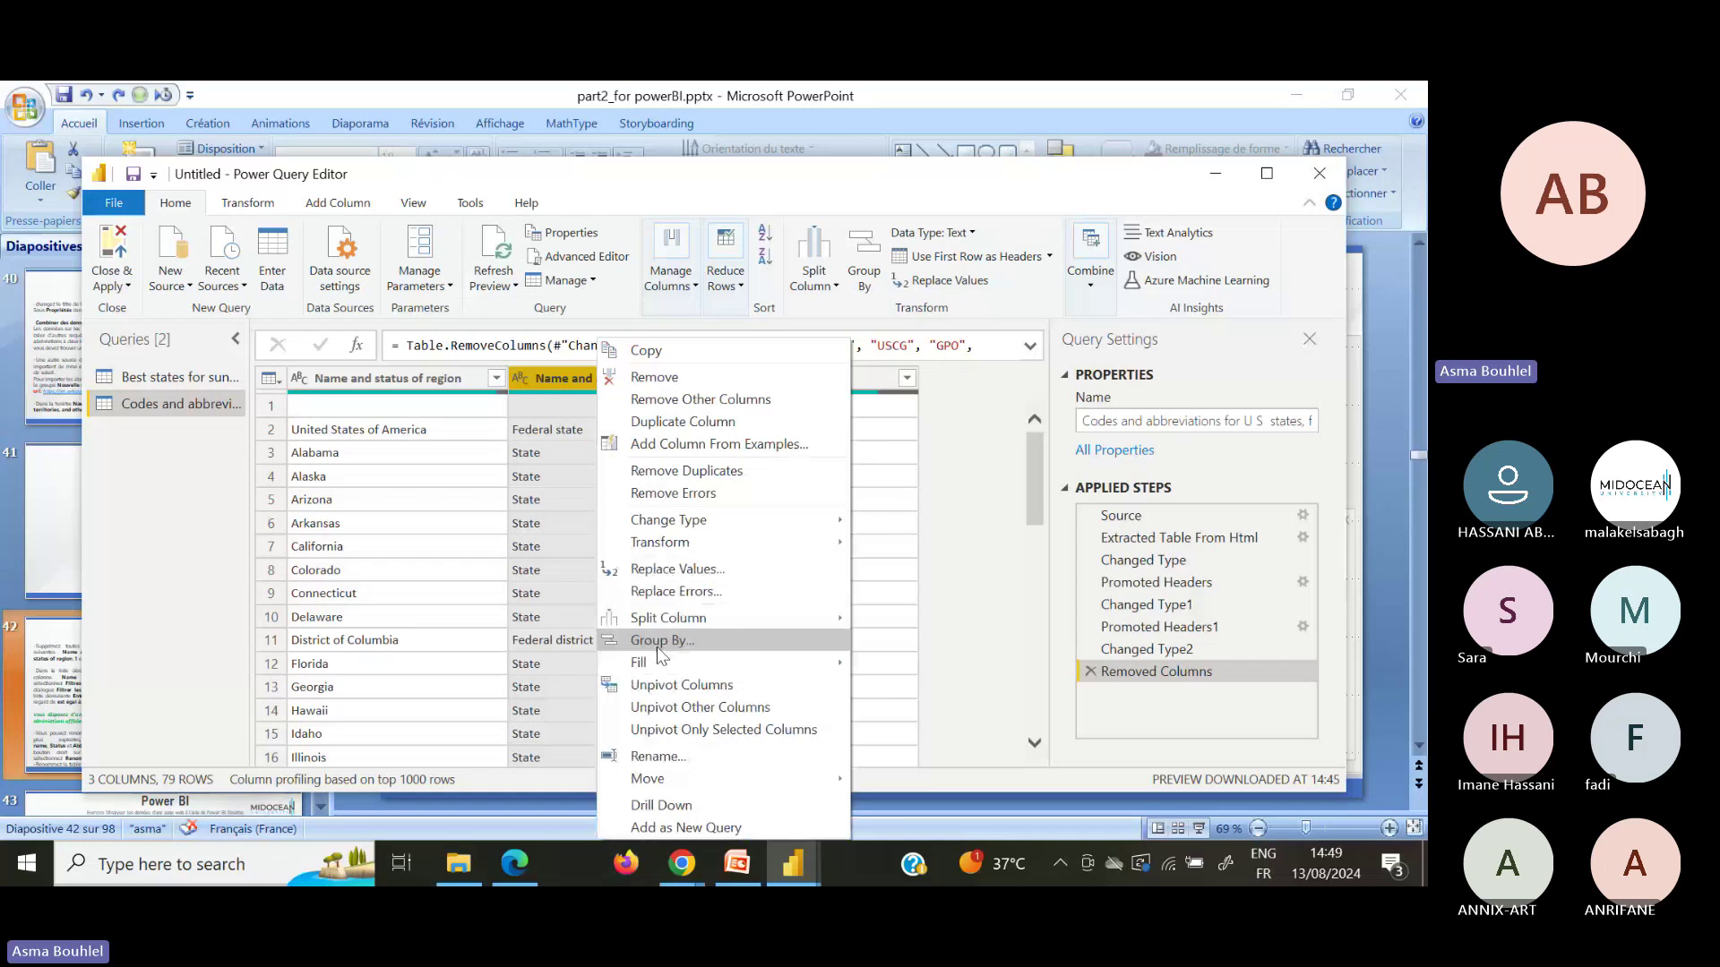
mouse_move(699, 526)
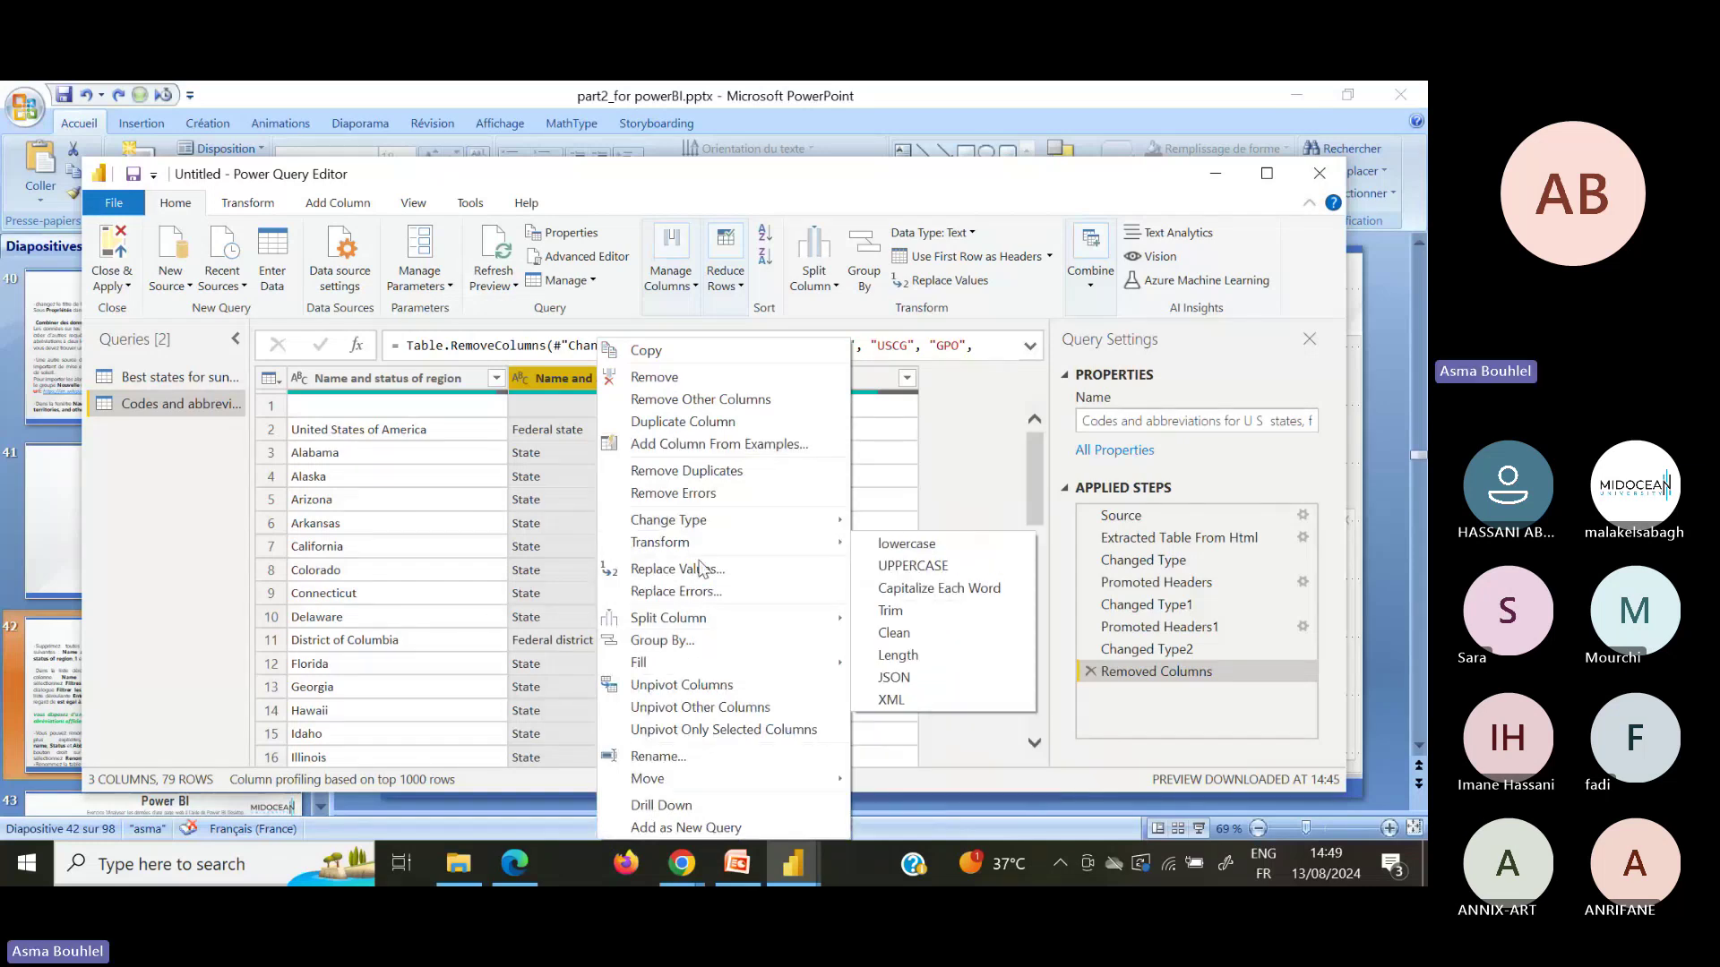
mouse_move(700, 625)
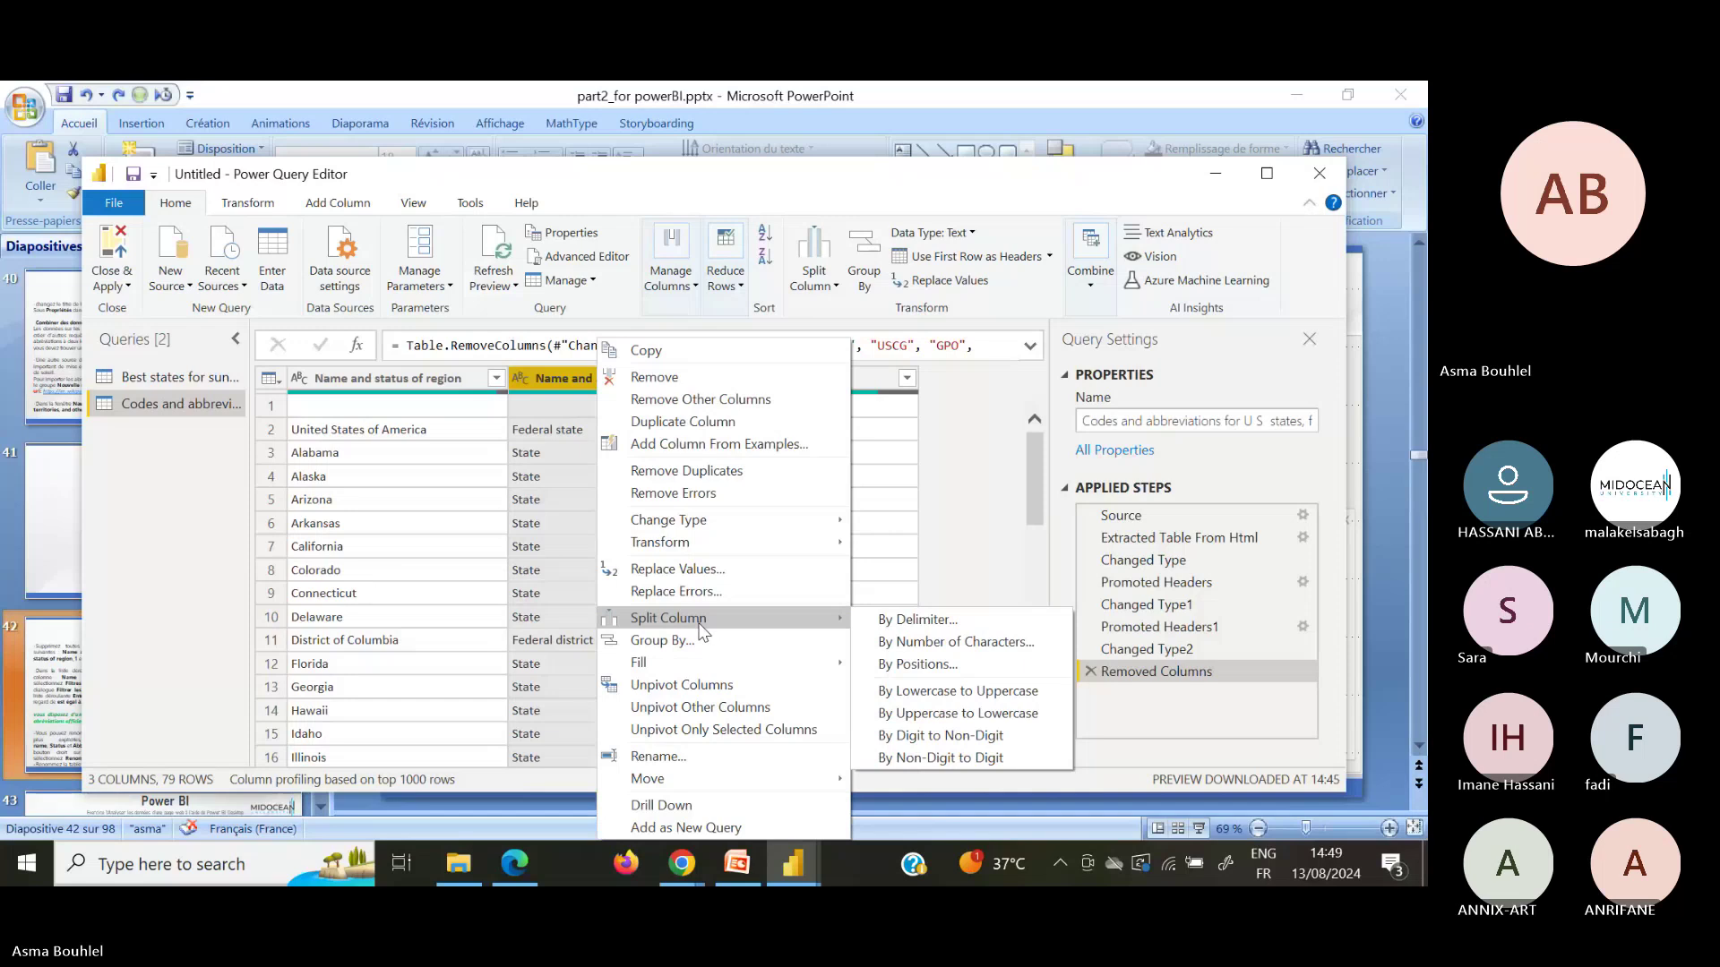
click(566, 378)
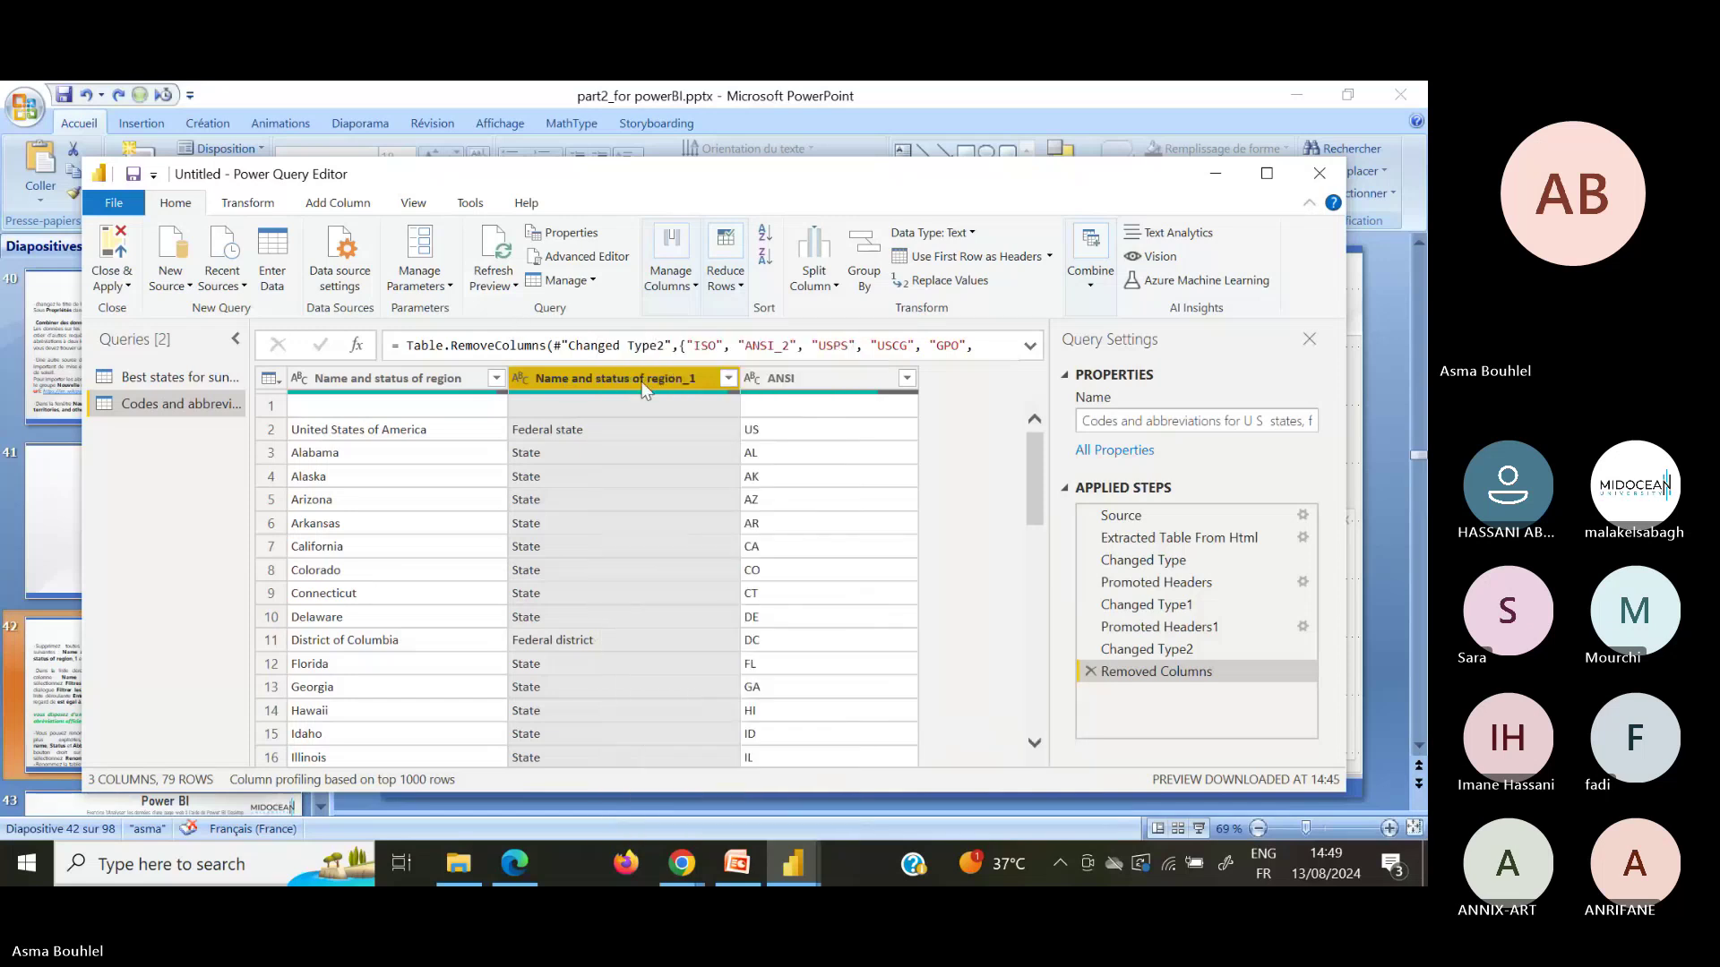
click(727, 378)
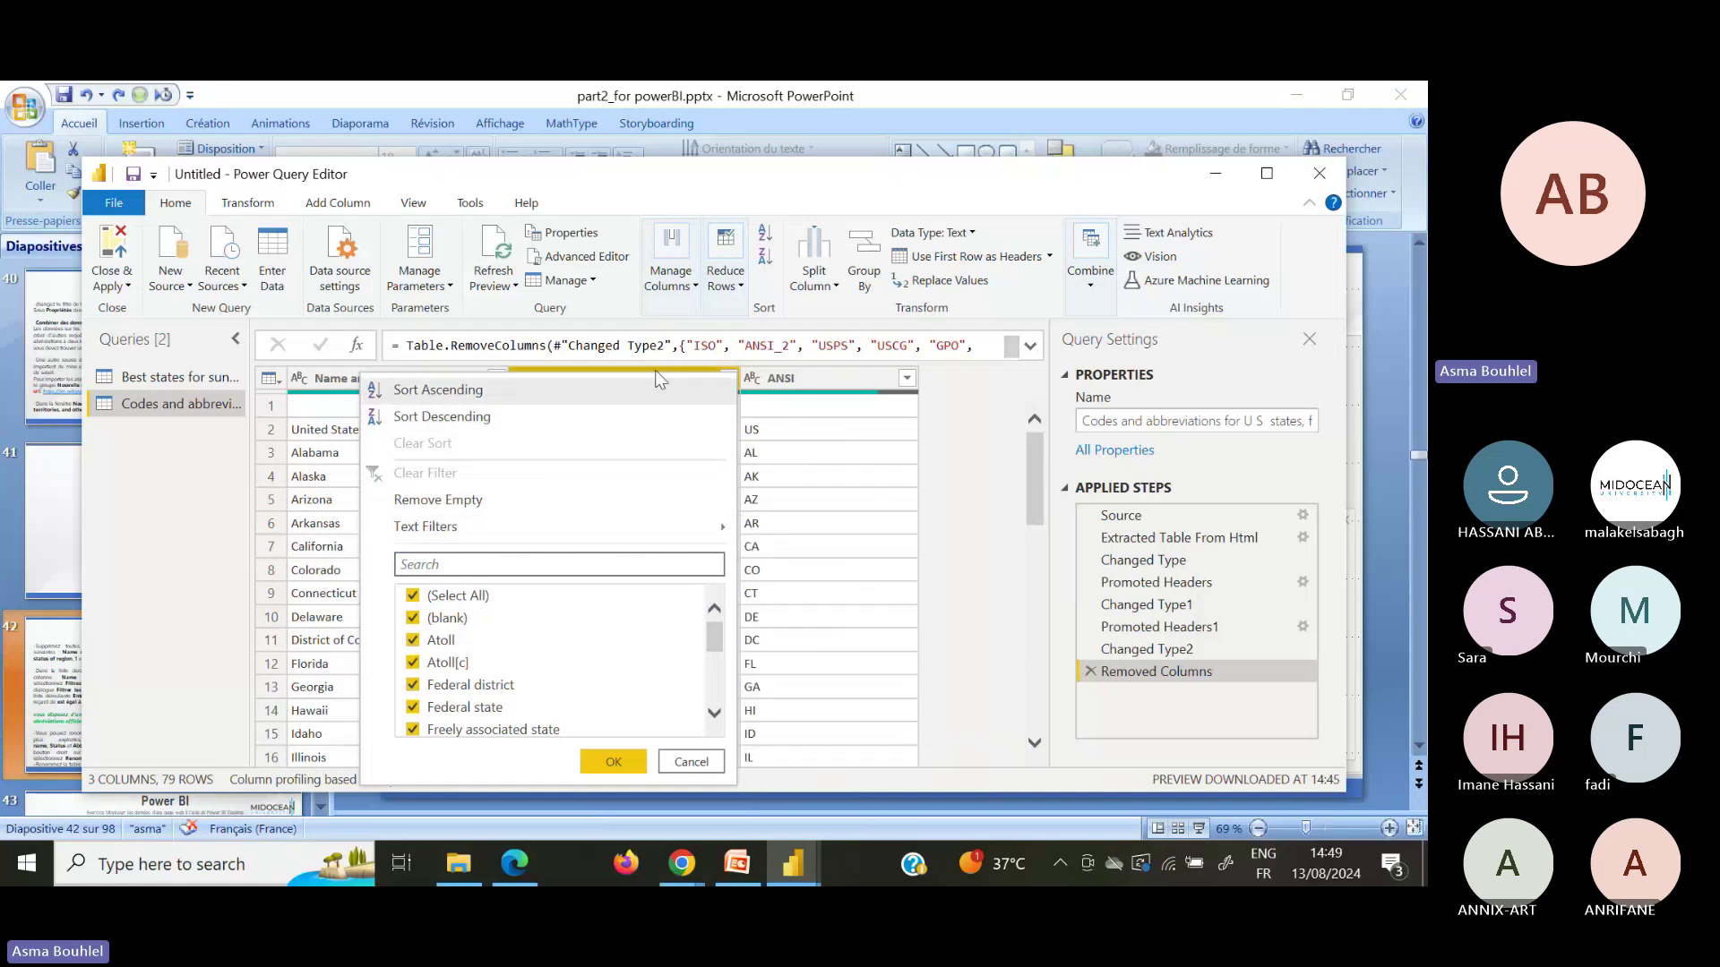
key(Escape)
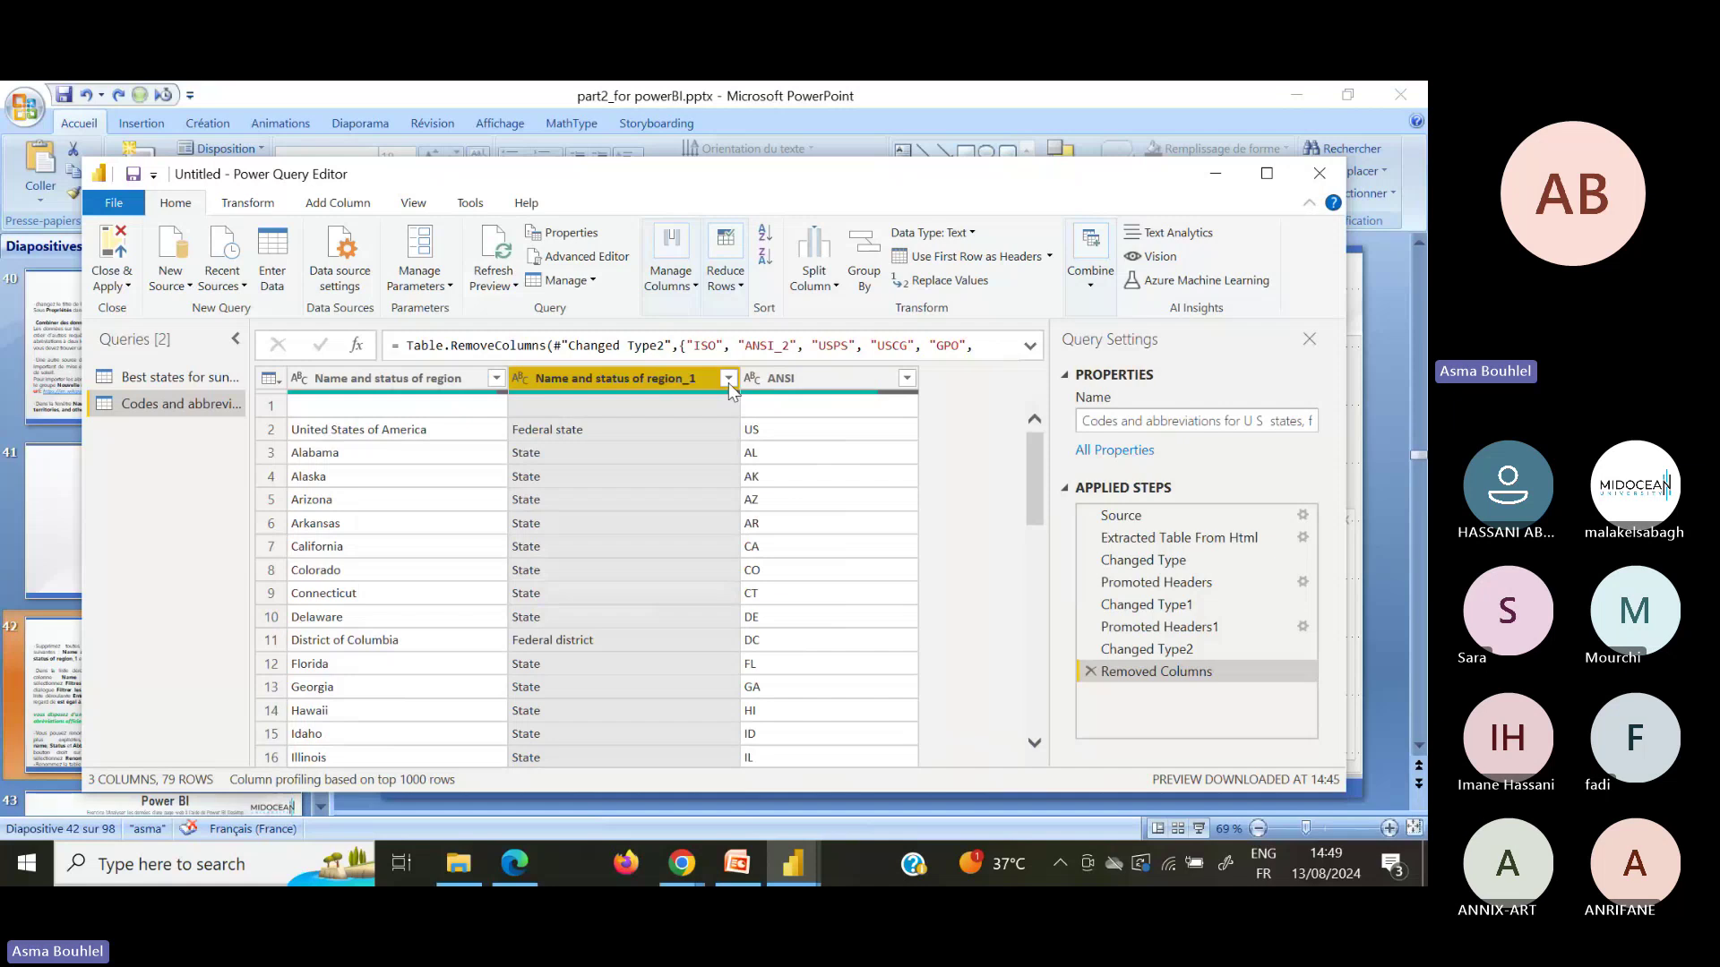
Step: Filter the Name and status of region_1 column to keep only rows that equal State
click(729, 379)
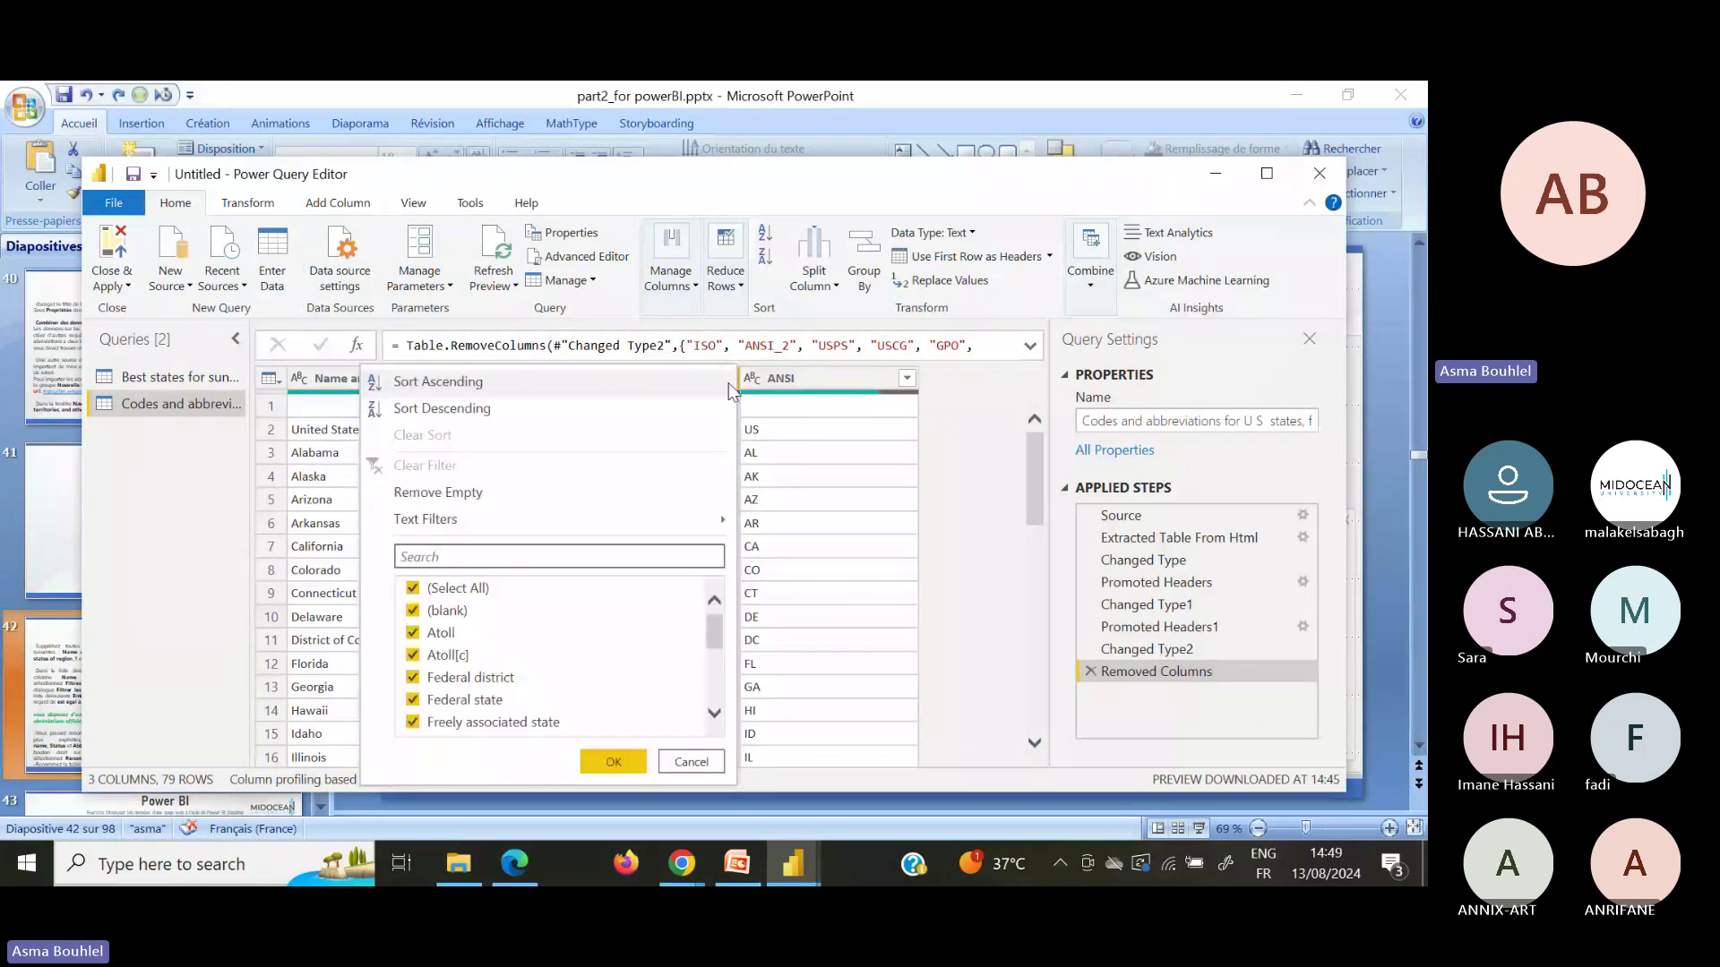
mouse_move(716, 519)
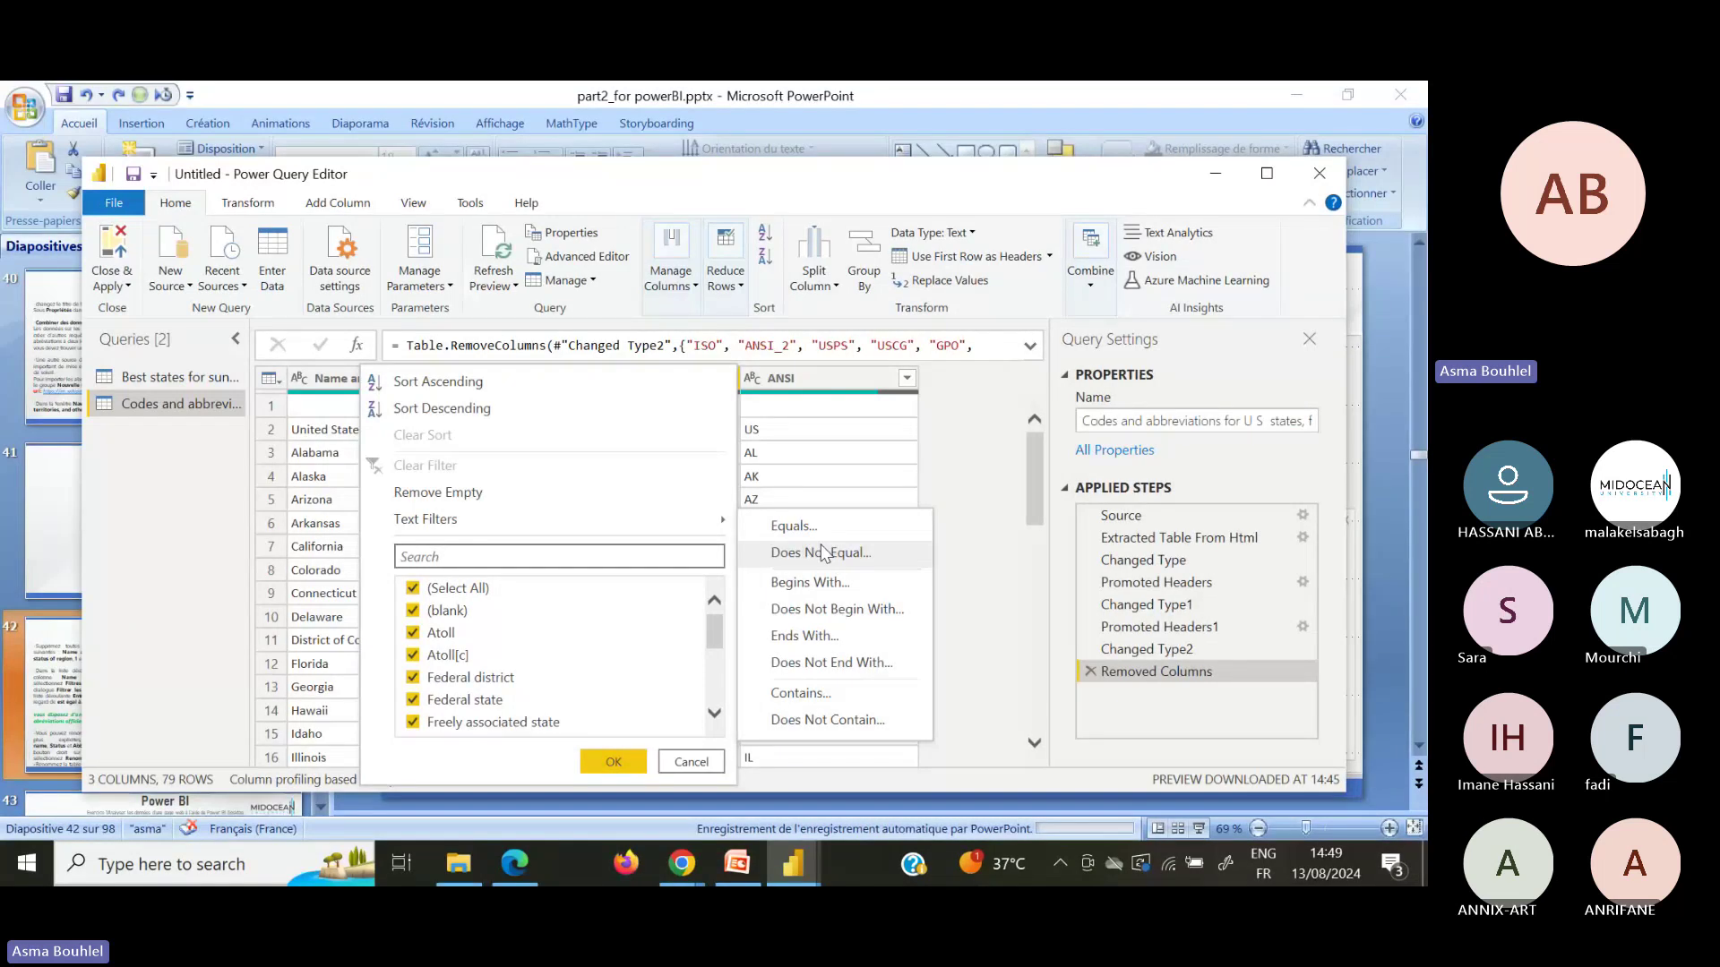
click(796, 527)
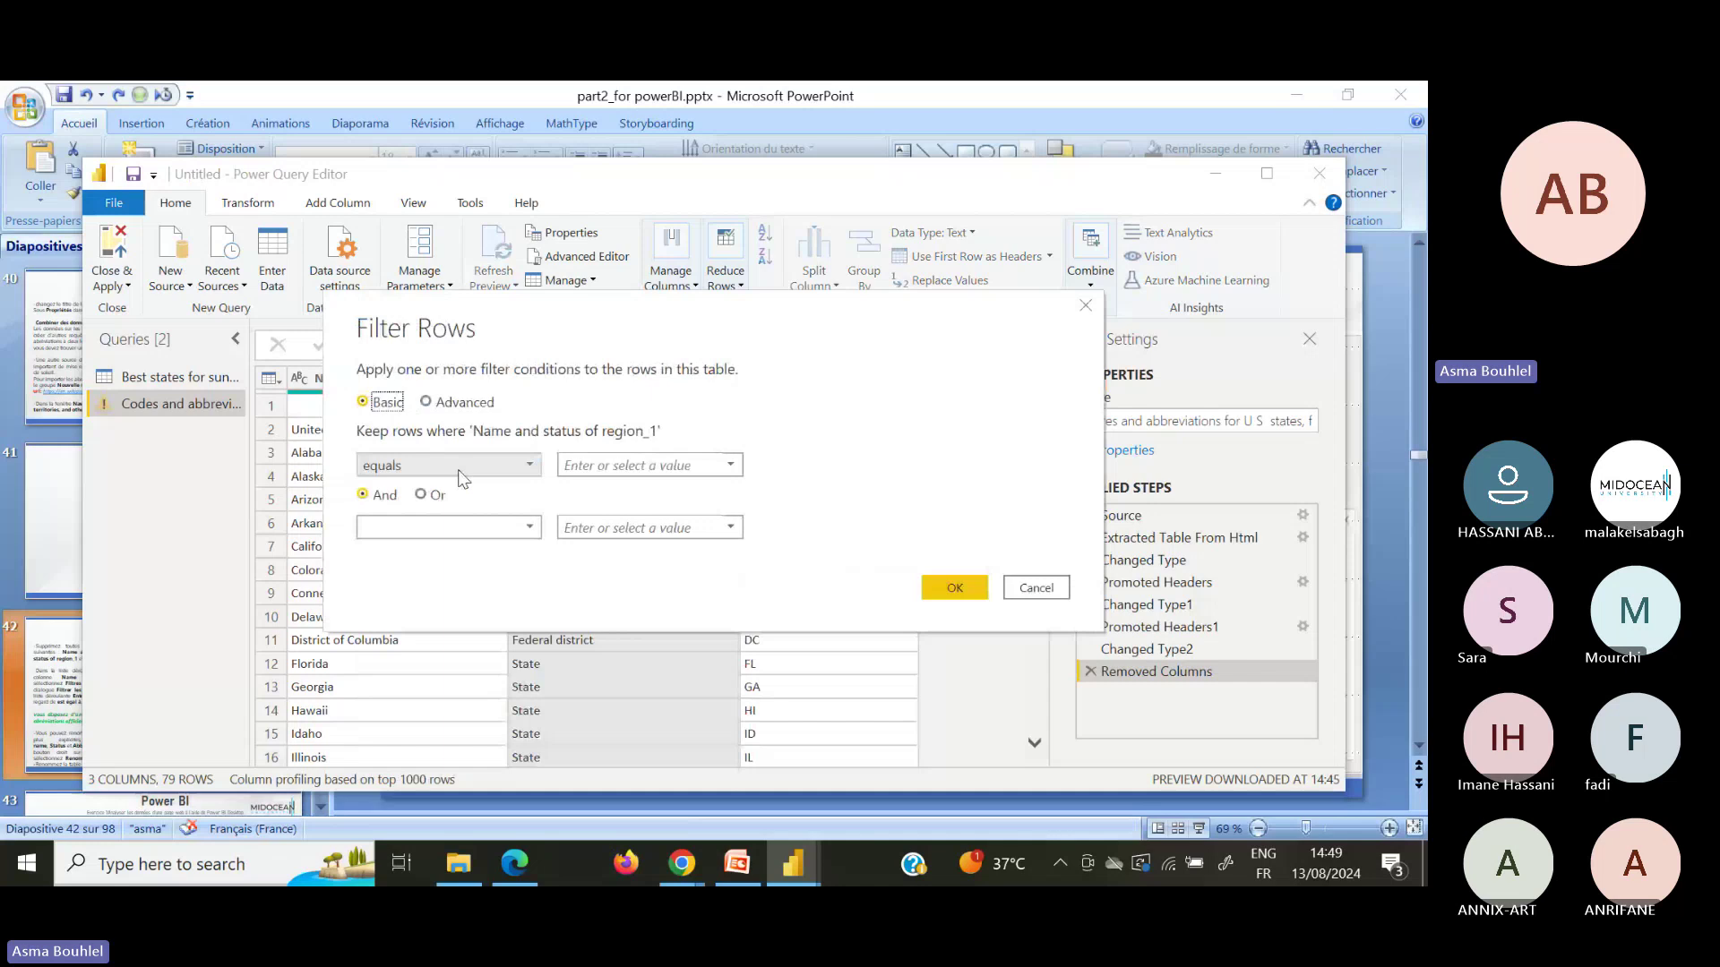
click(656, 466)
text(state)
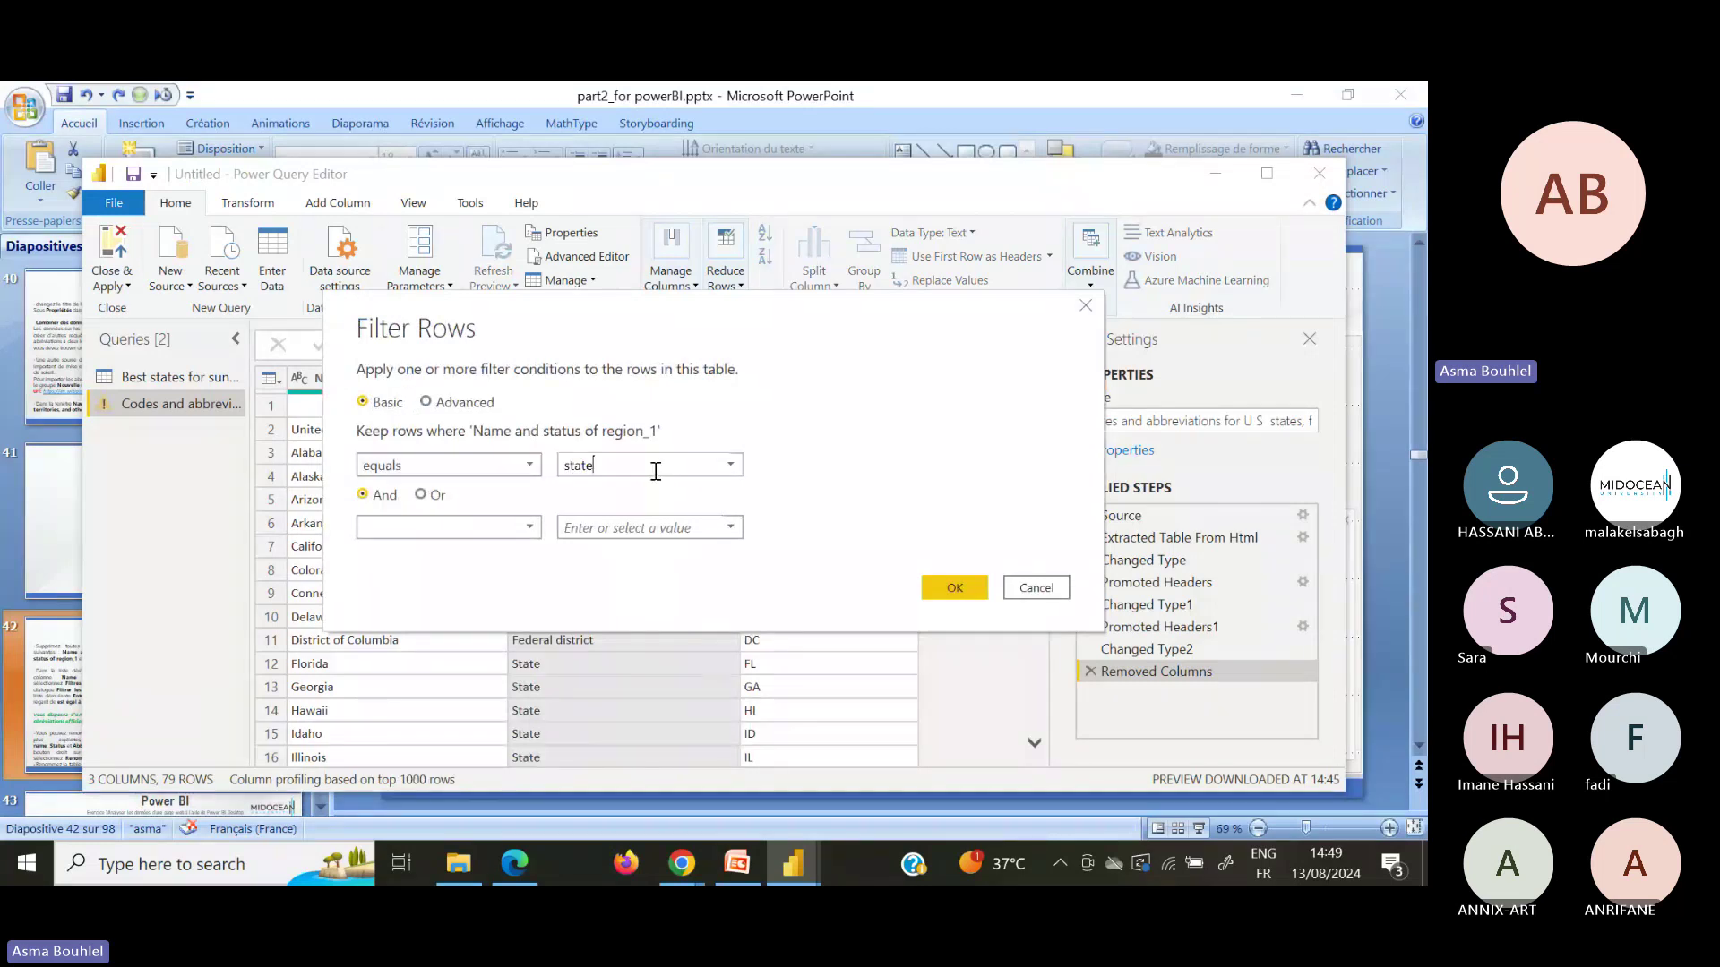
key(Left)
key(BackSpace)
text(S)
click(954, 586)
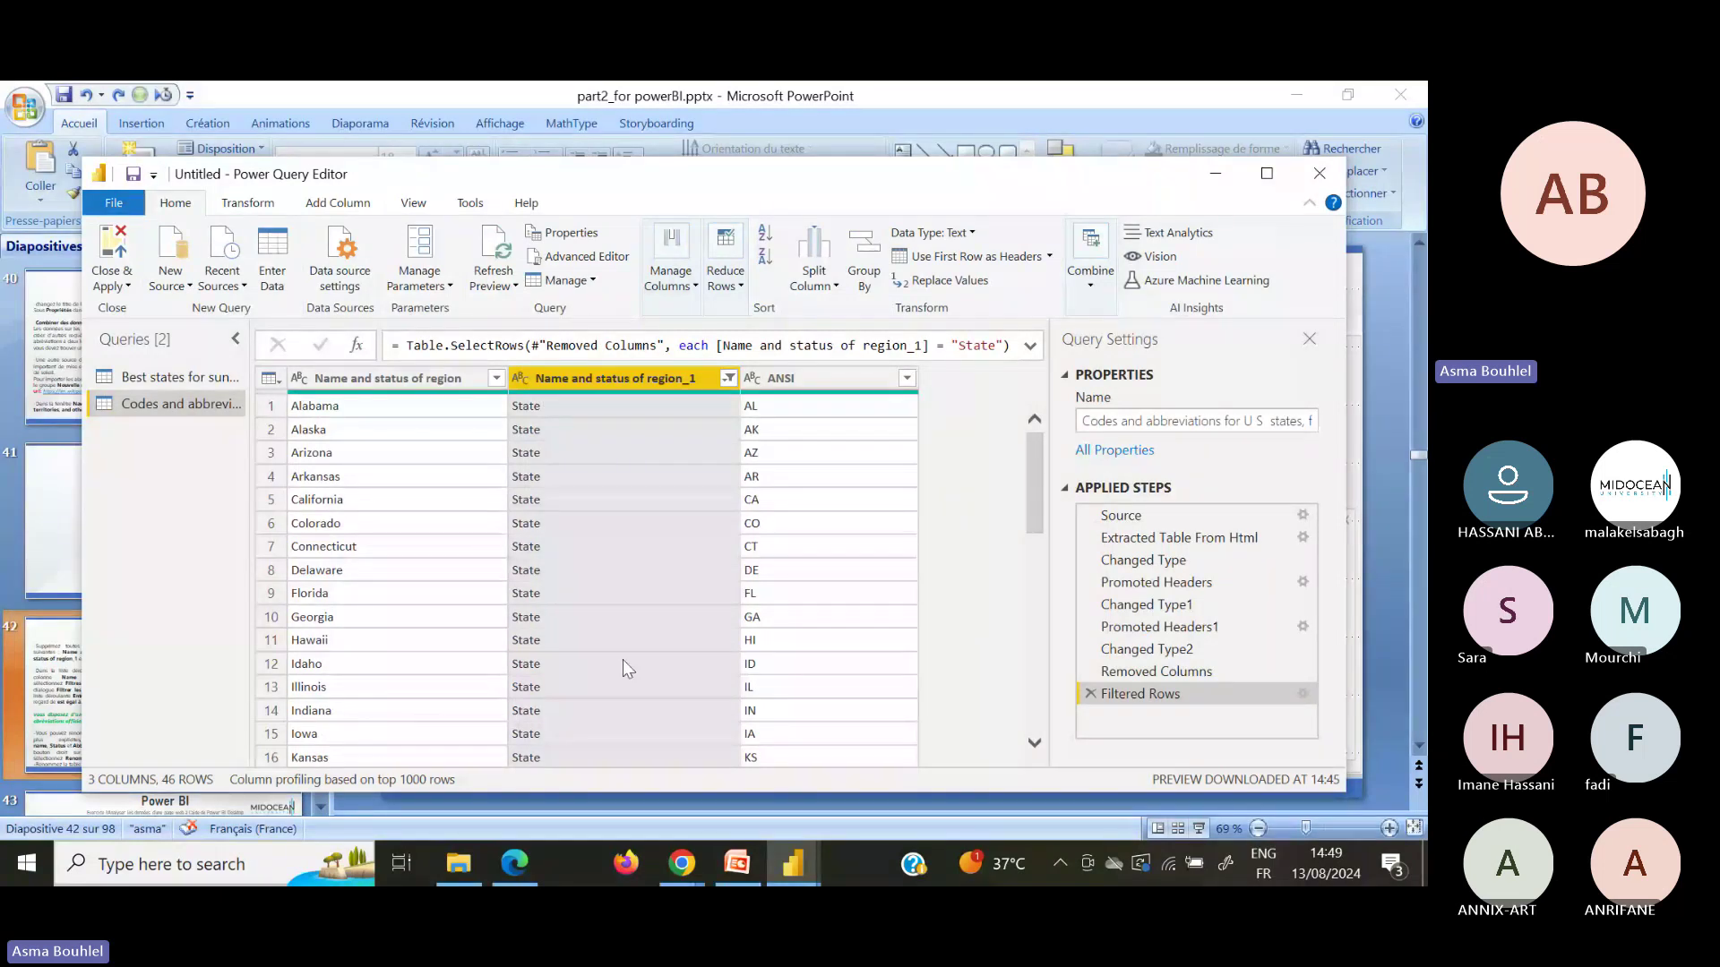
Step: Delete the Filtered Rows step from the codes and abbreviations query
mouse_move(736, 863)
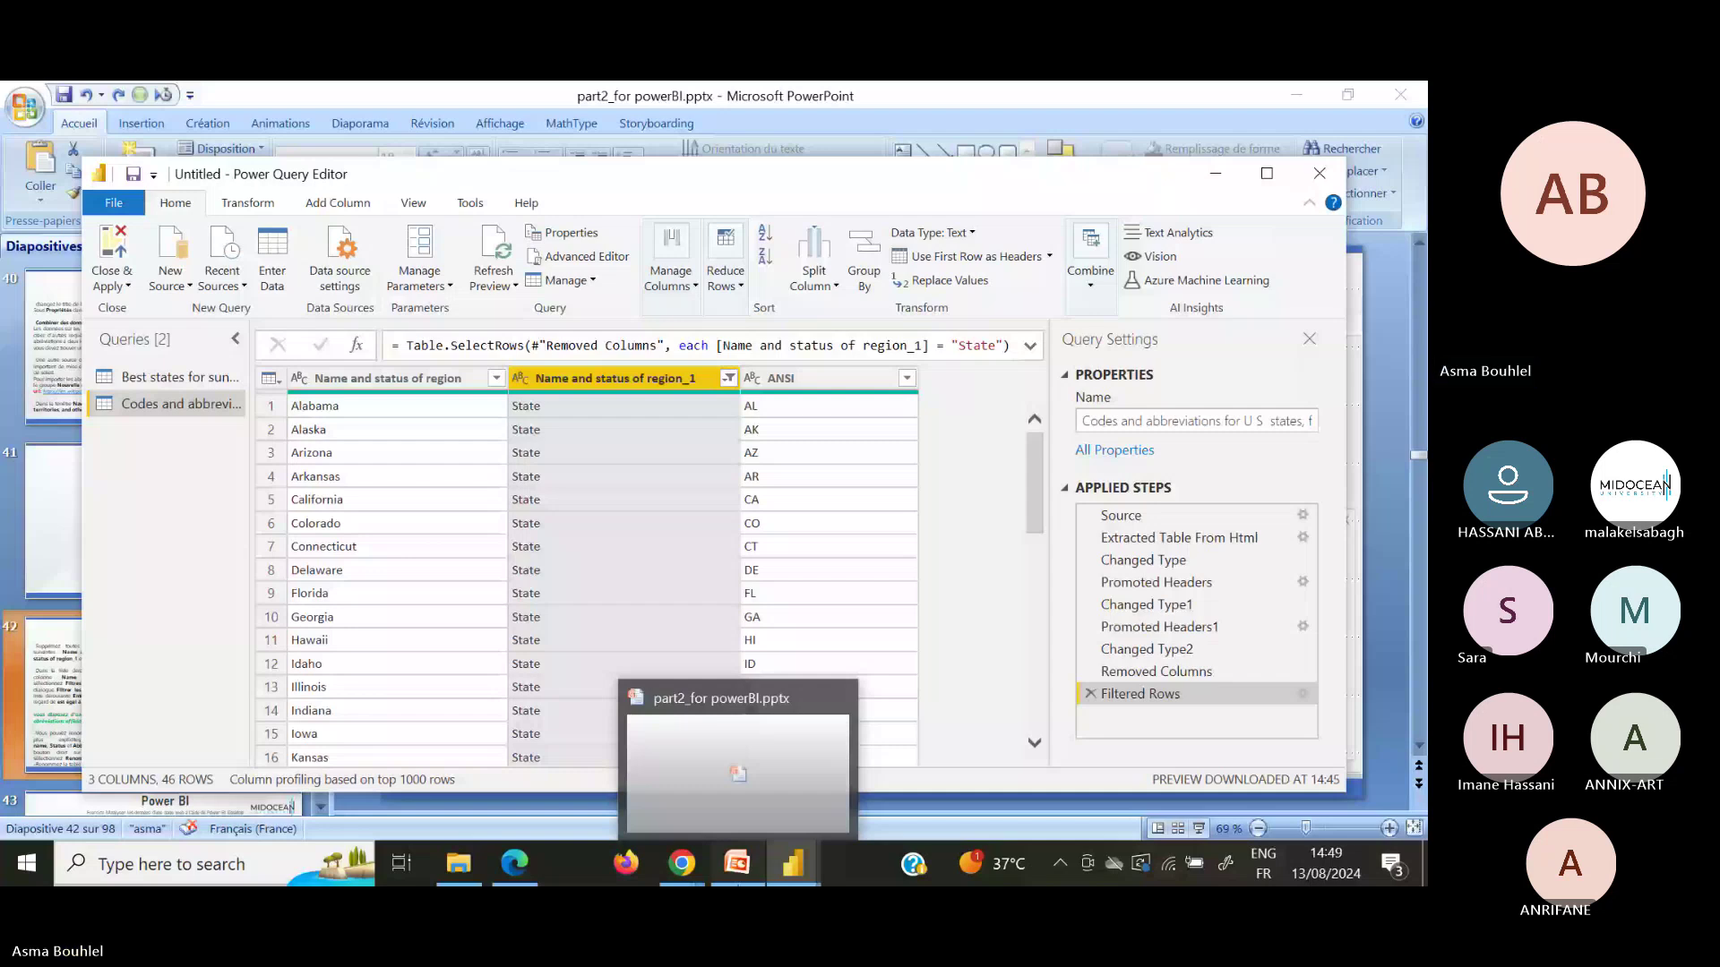
key(alt+Tab)
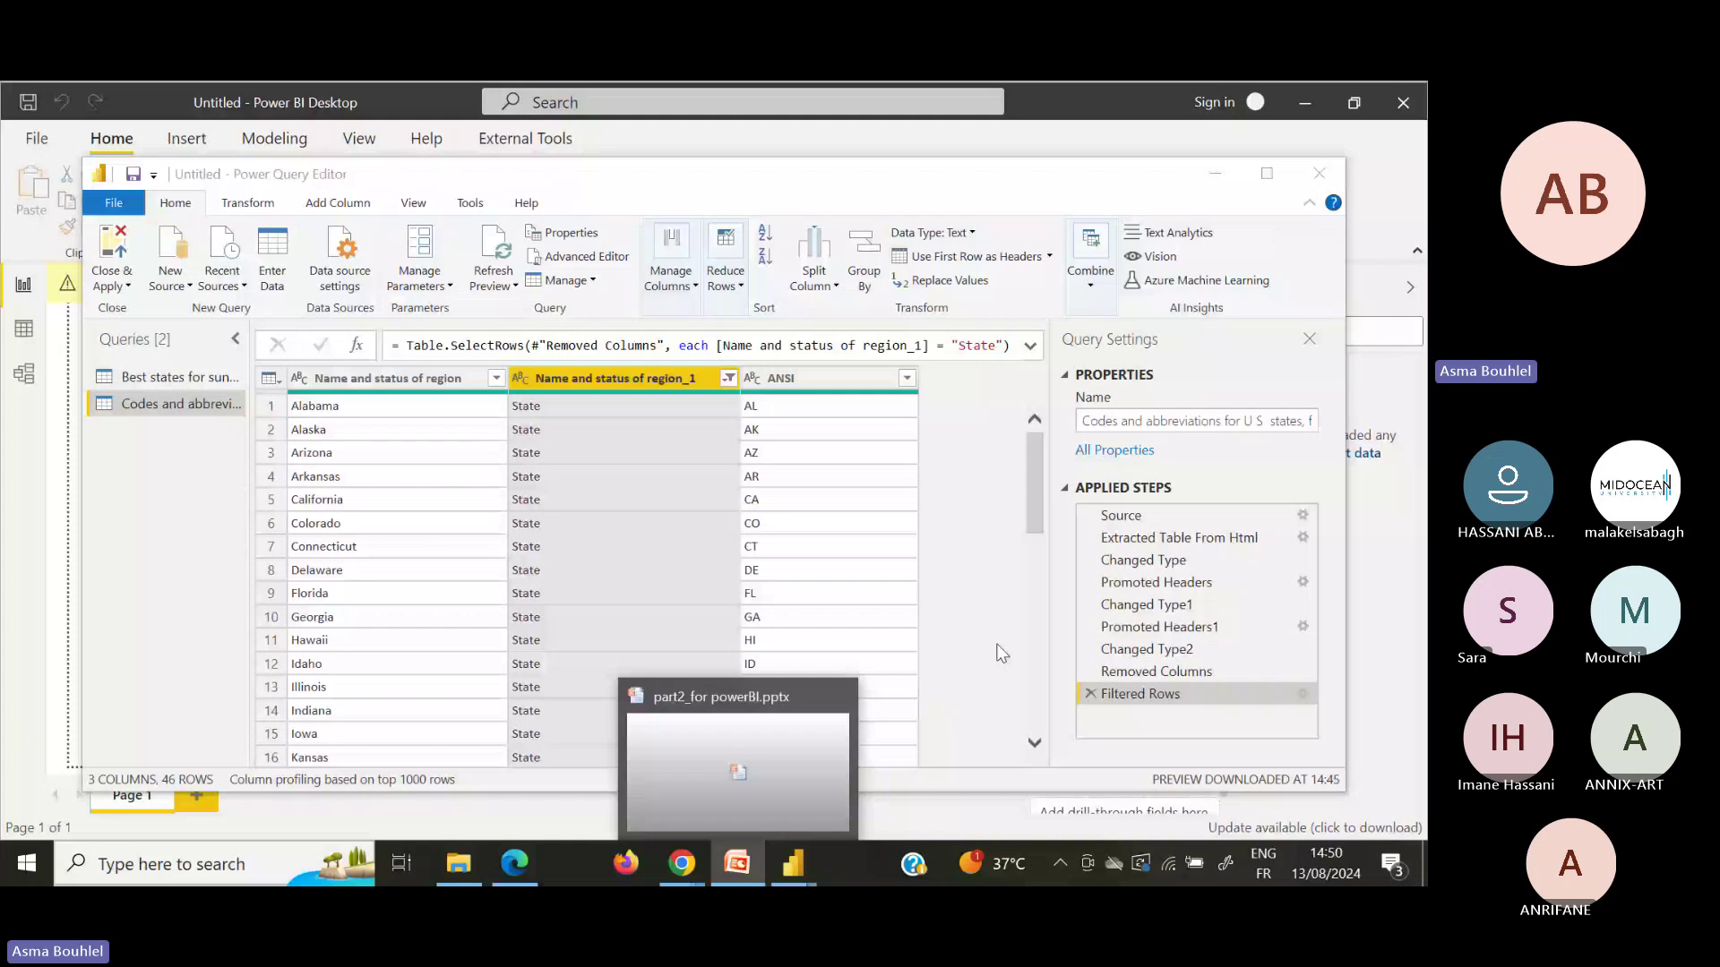
click(1037, 418)
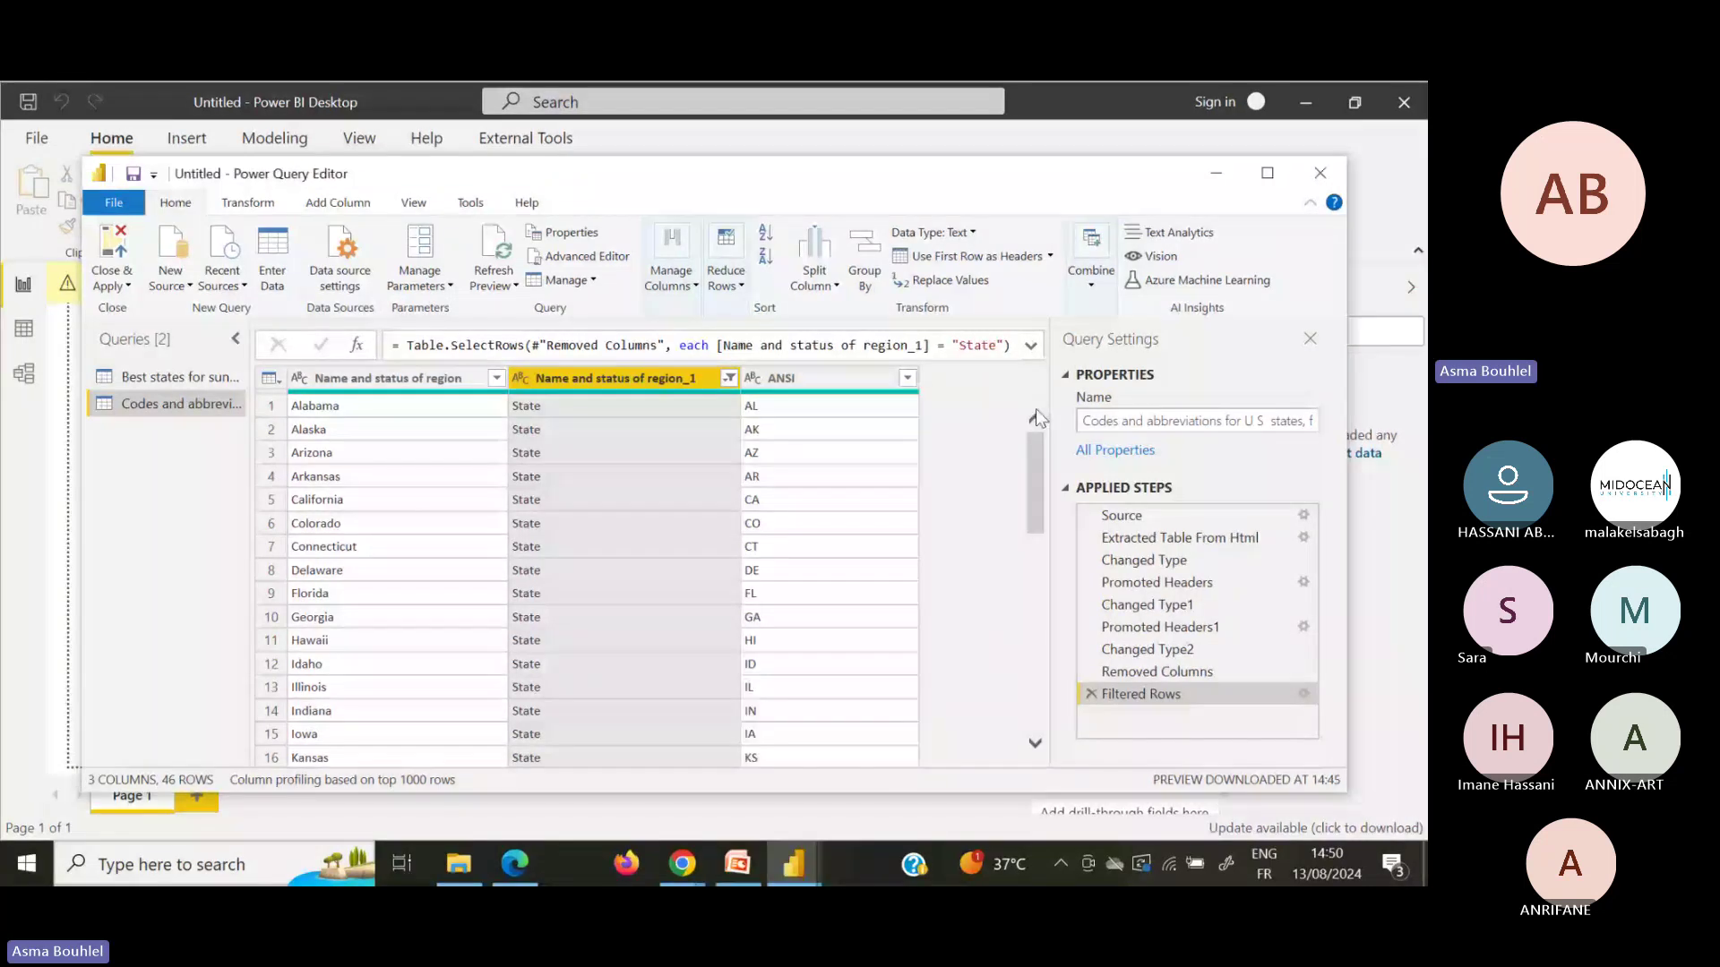
click(1089, 692)
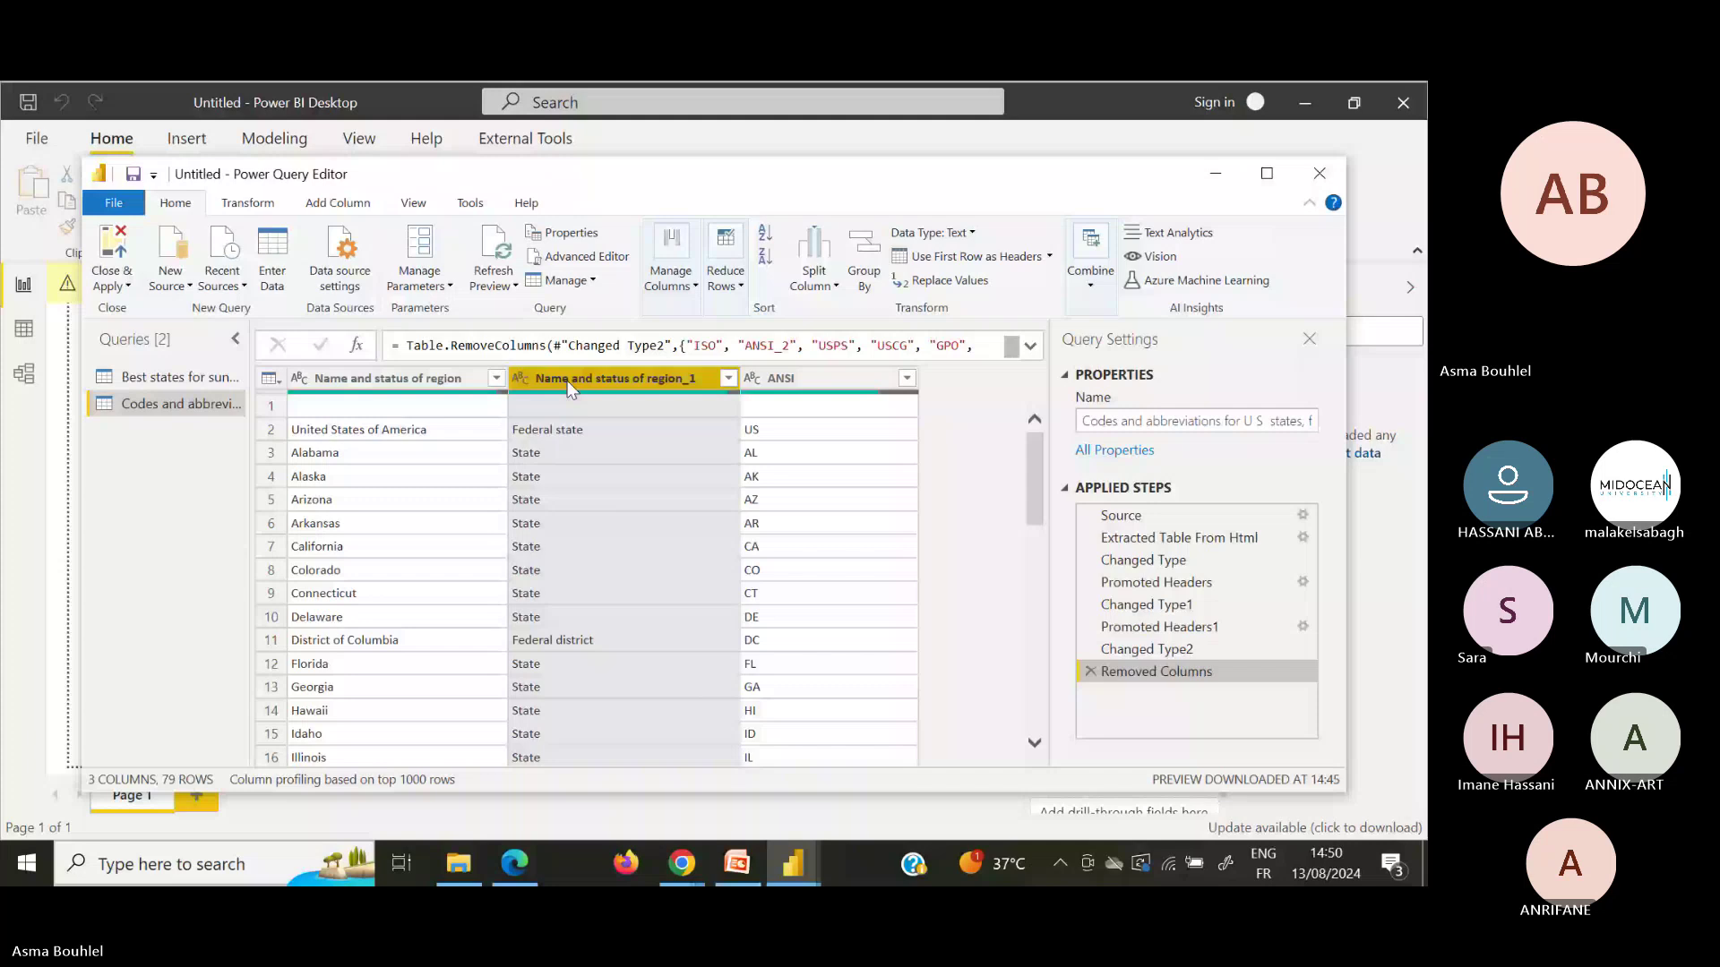
click(728, 378)
mouse_move(705, 518)
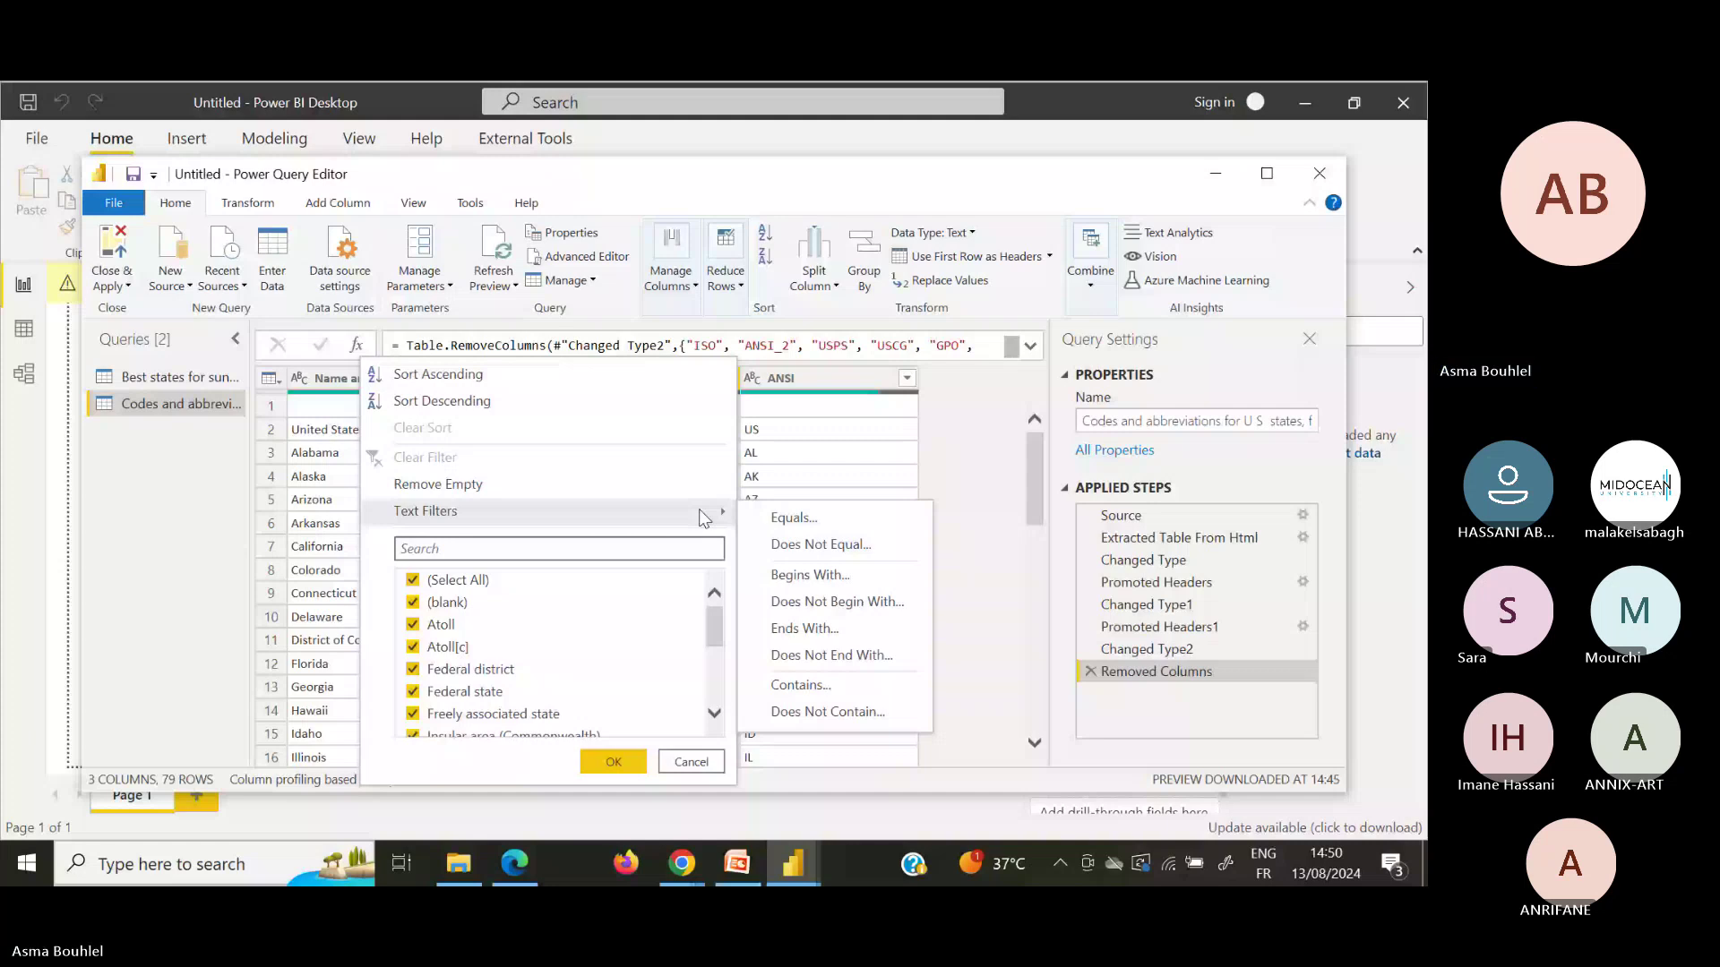
click(794, 518)
text(Sta)
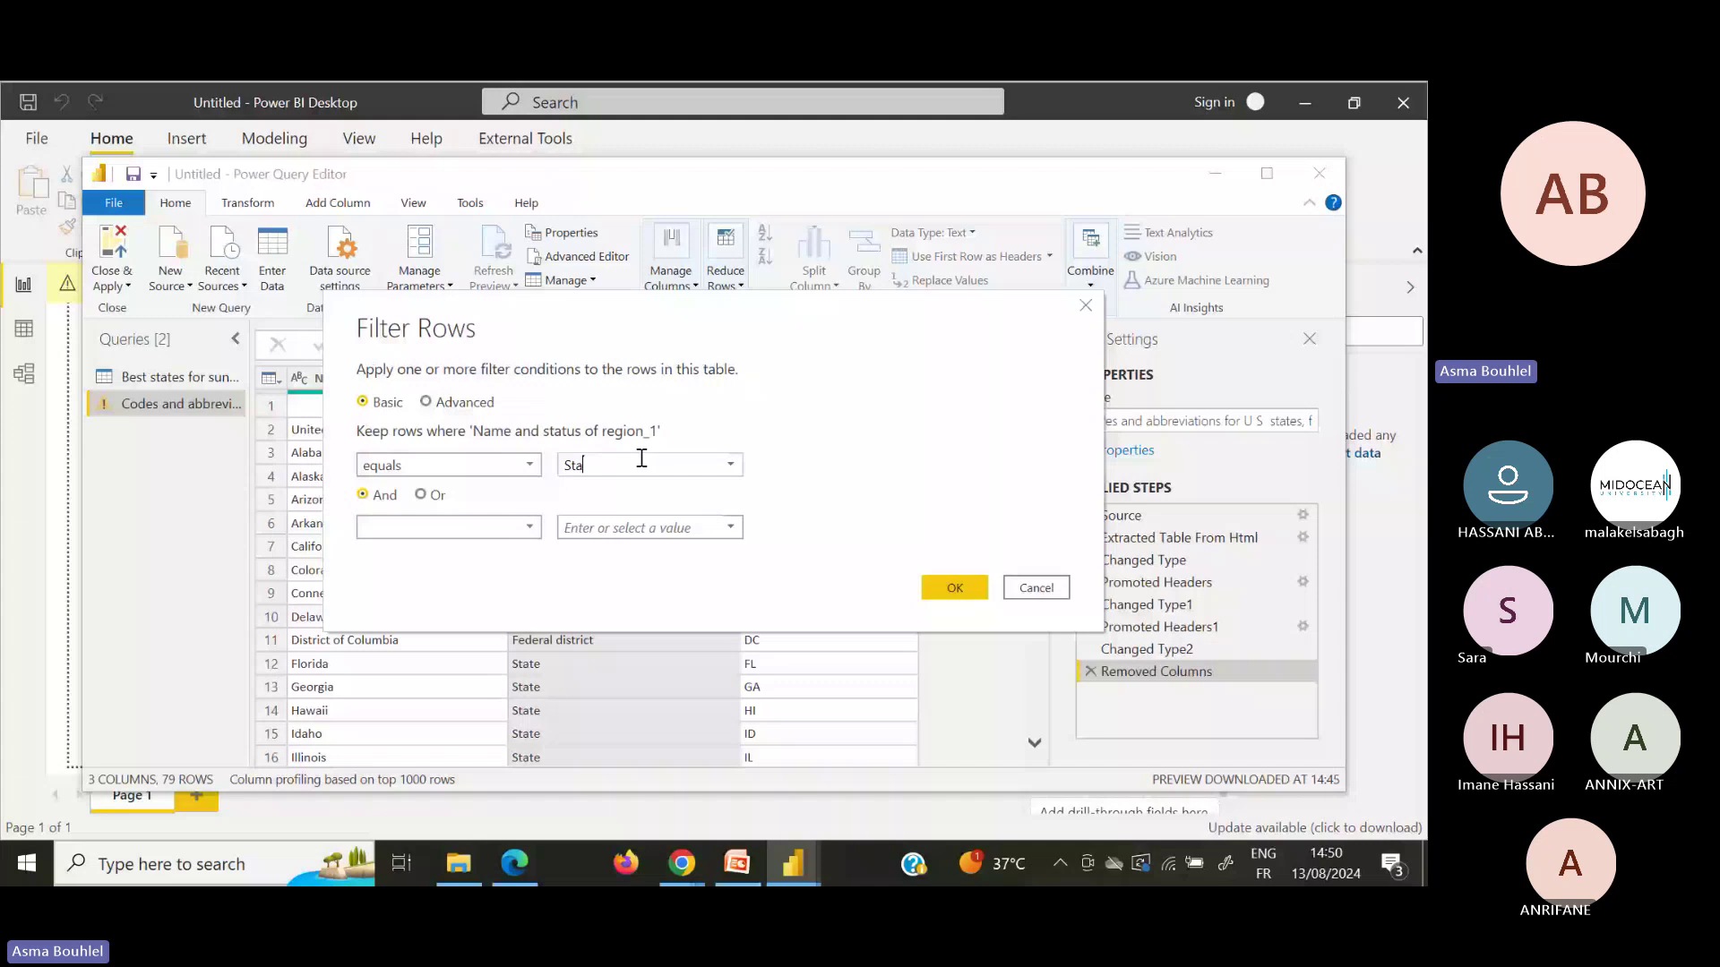
click(1037, 587)
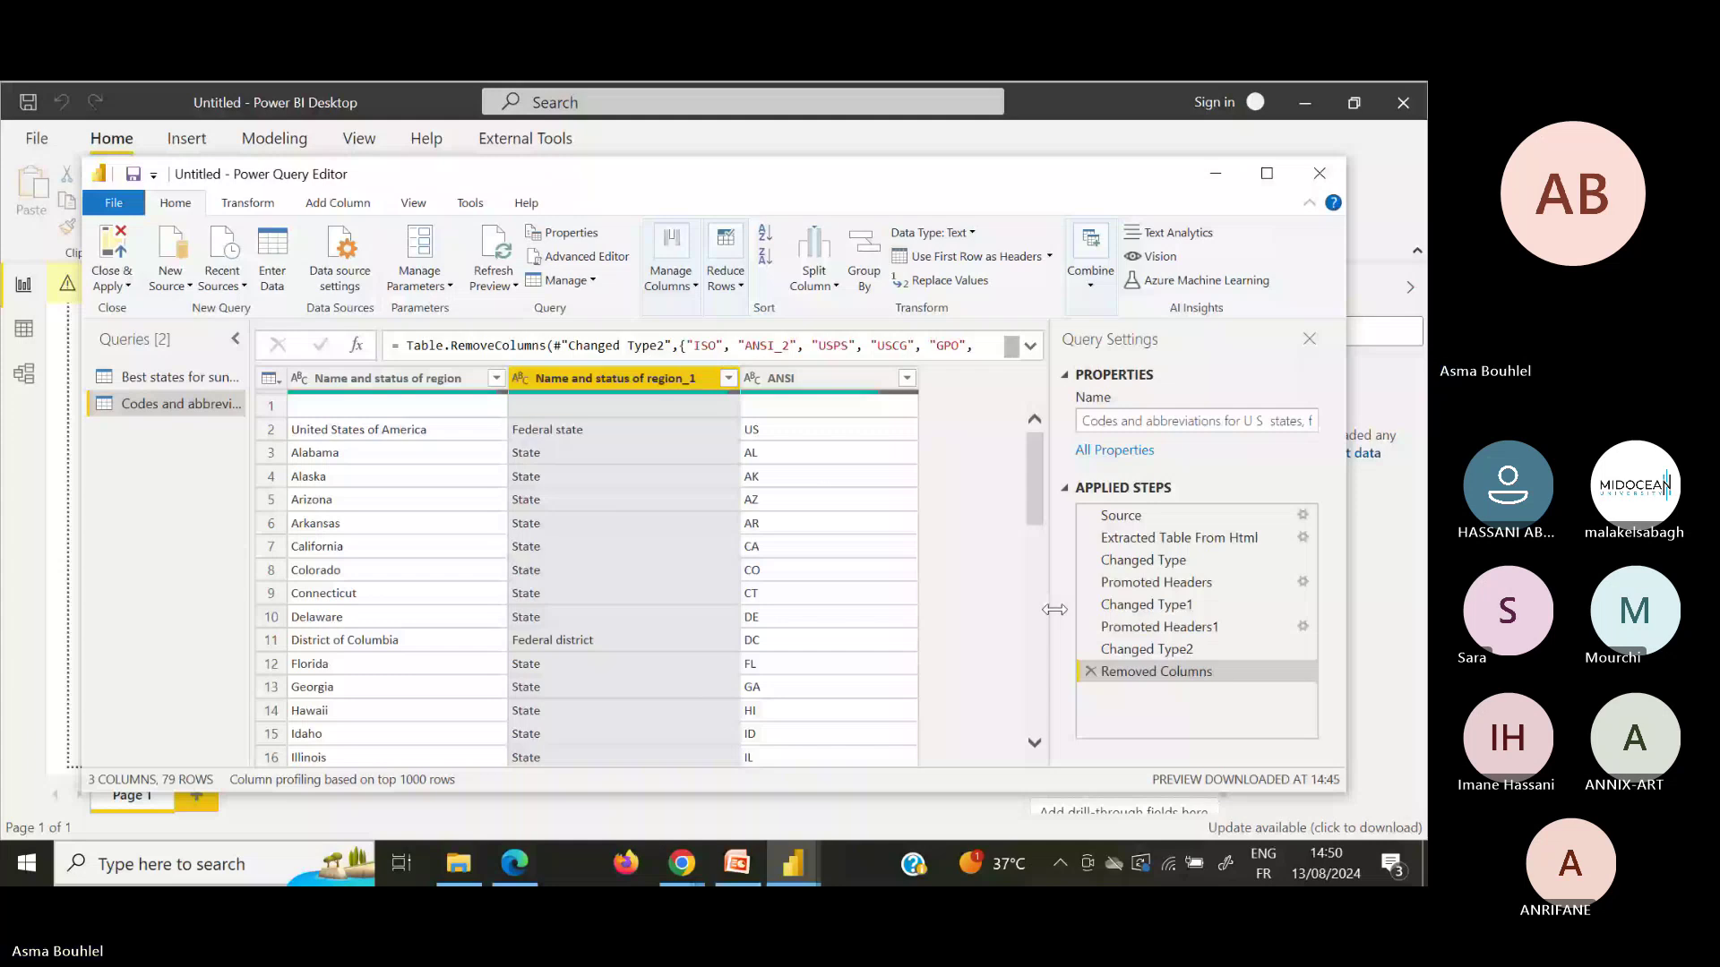
Step: Filter the Name and status of region_1 column to rows equal to State
click(728, 378)
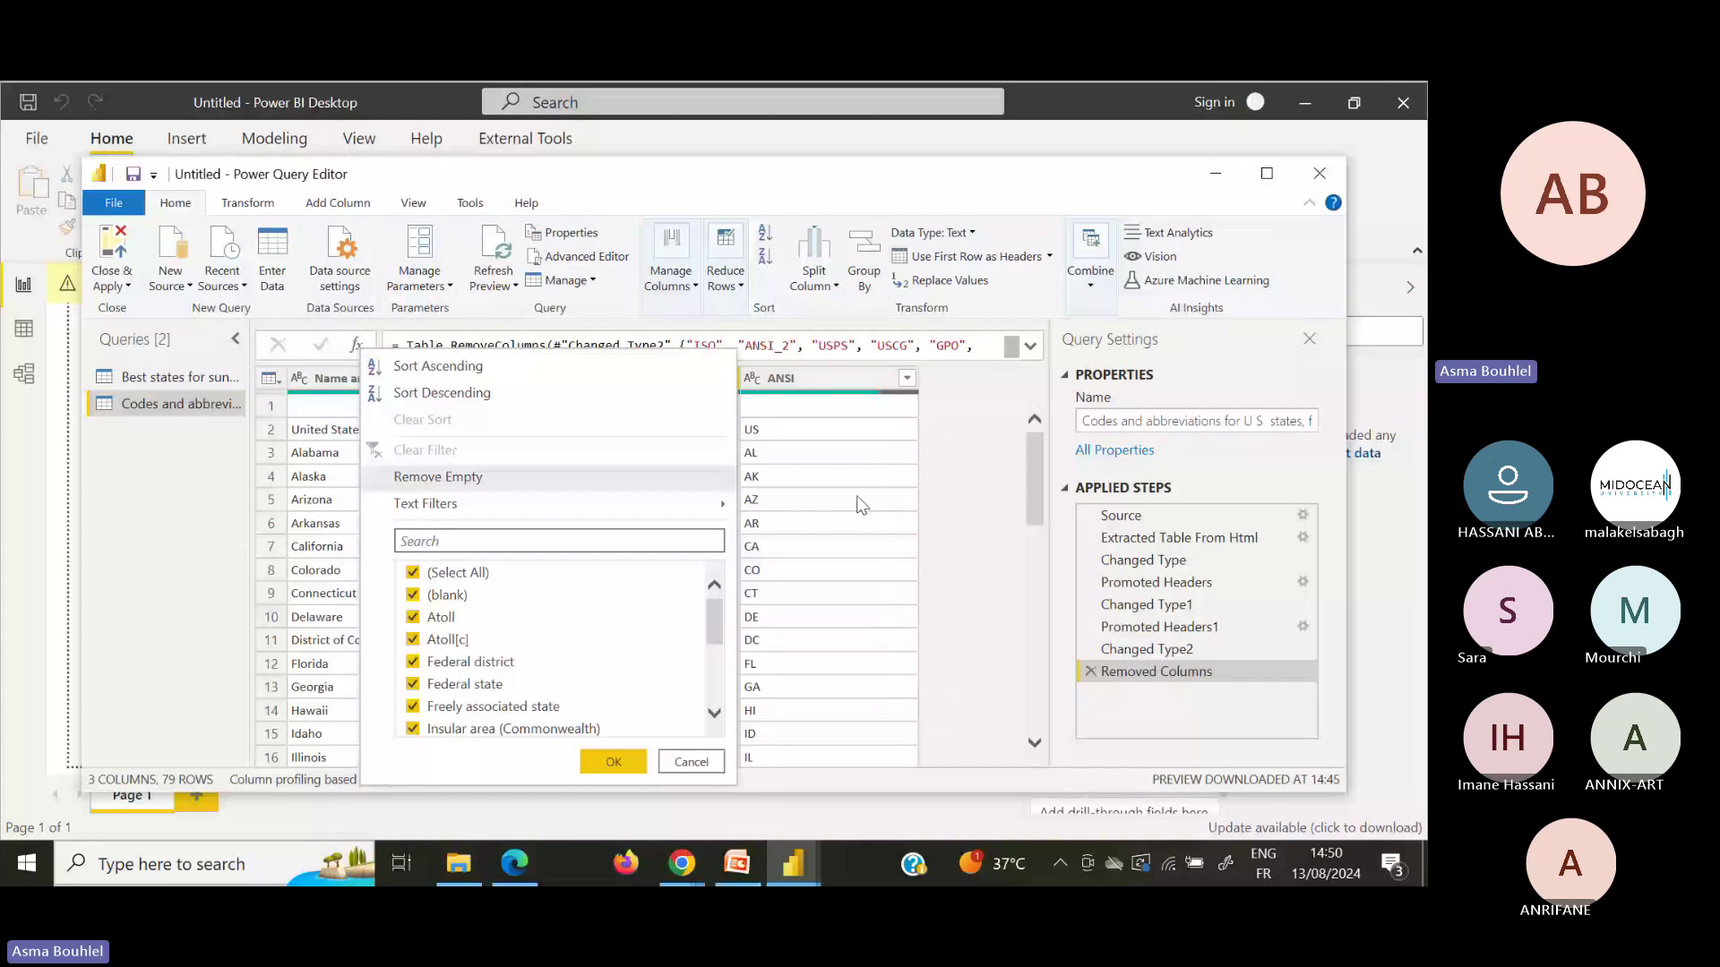
mouse_move(560, 512)
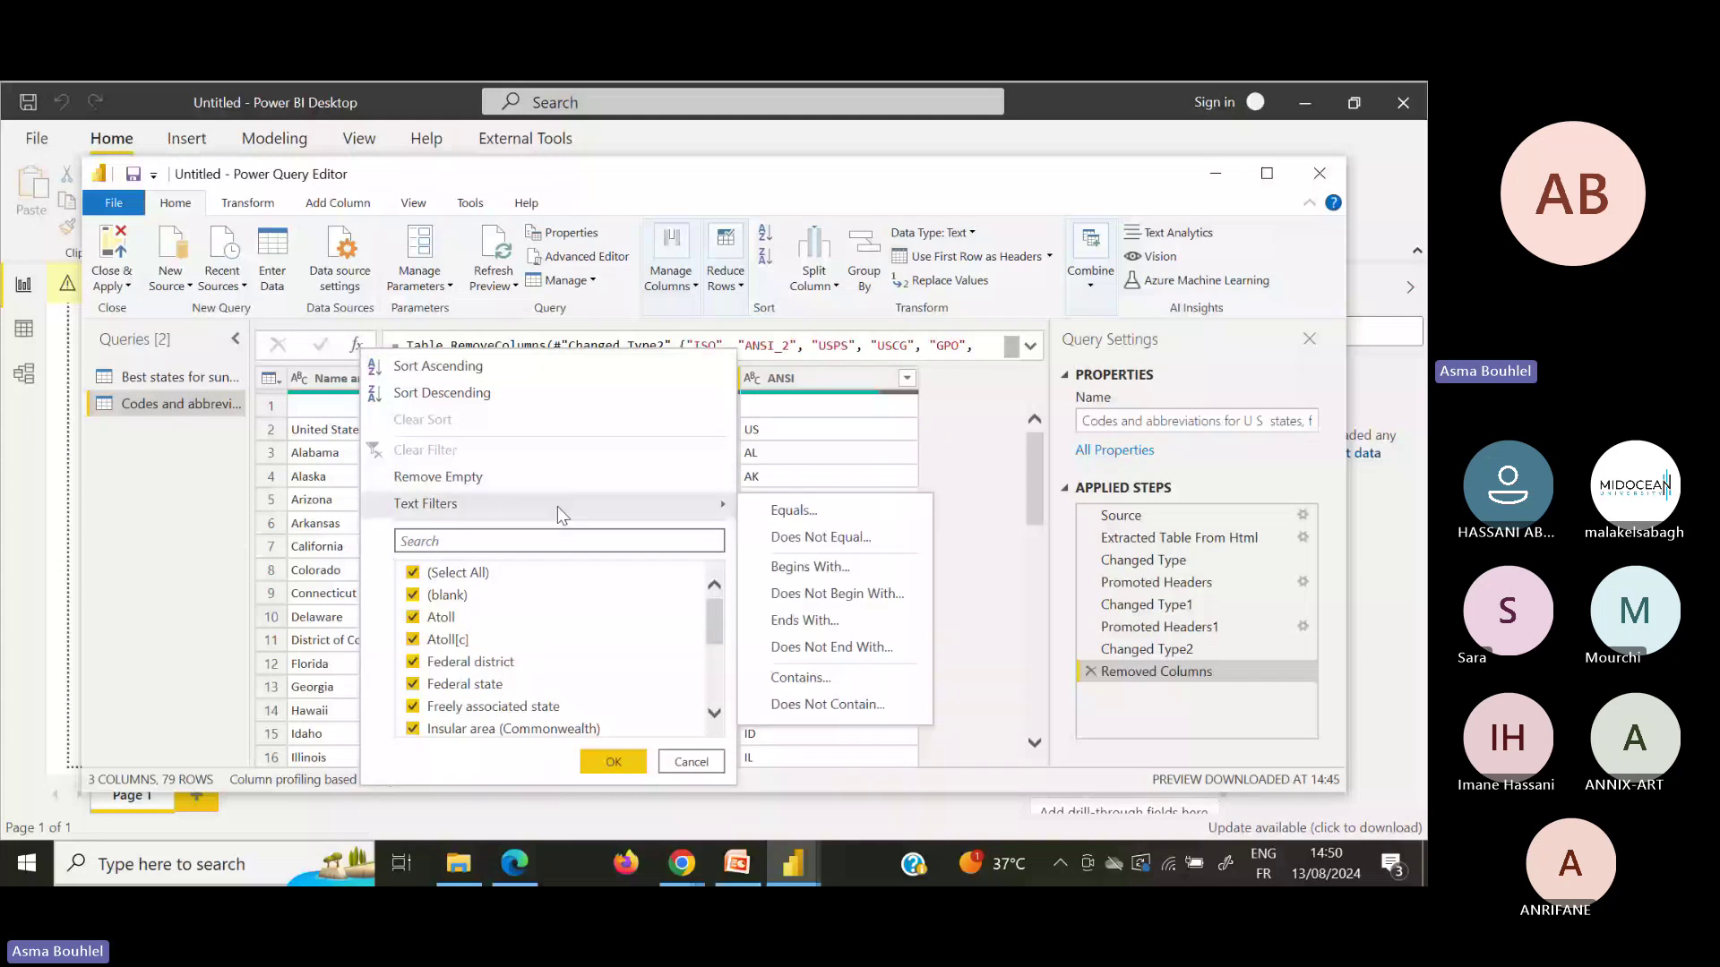
click(715, 713)
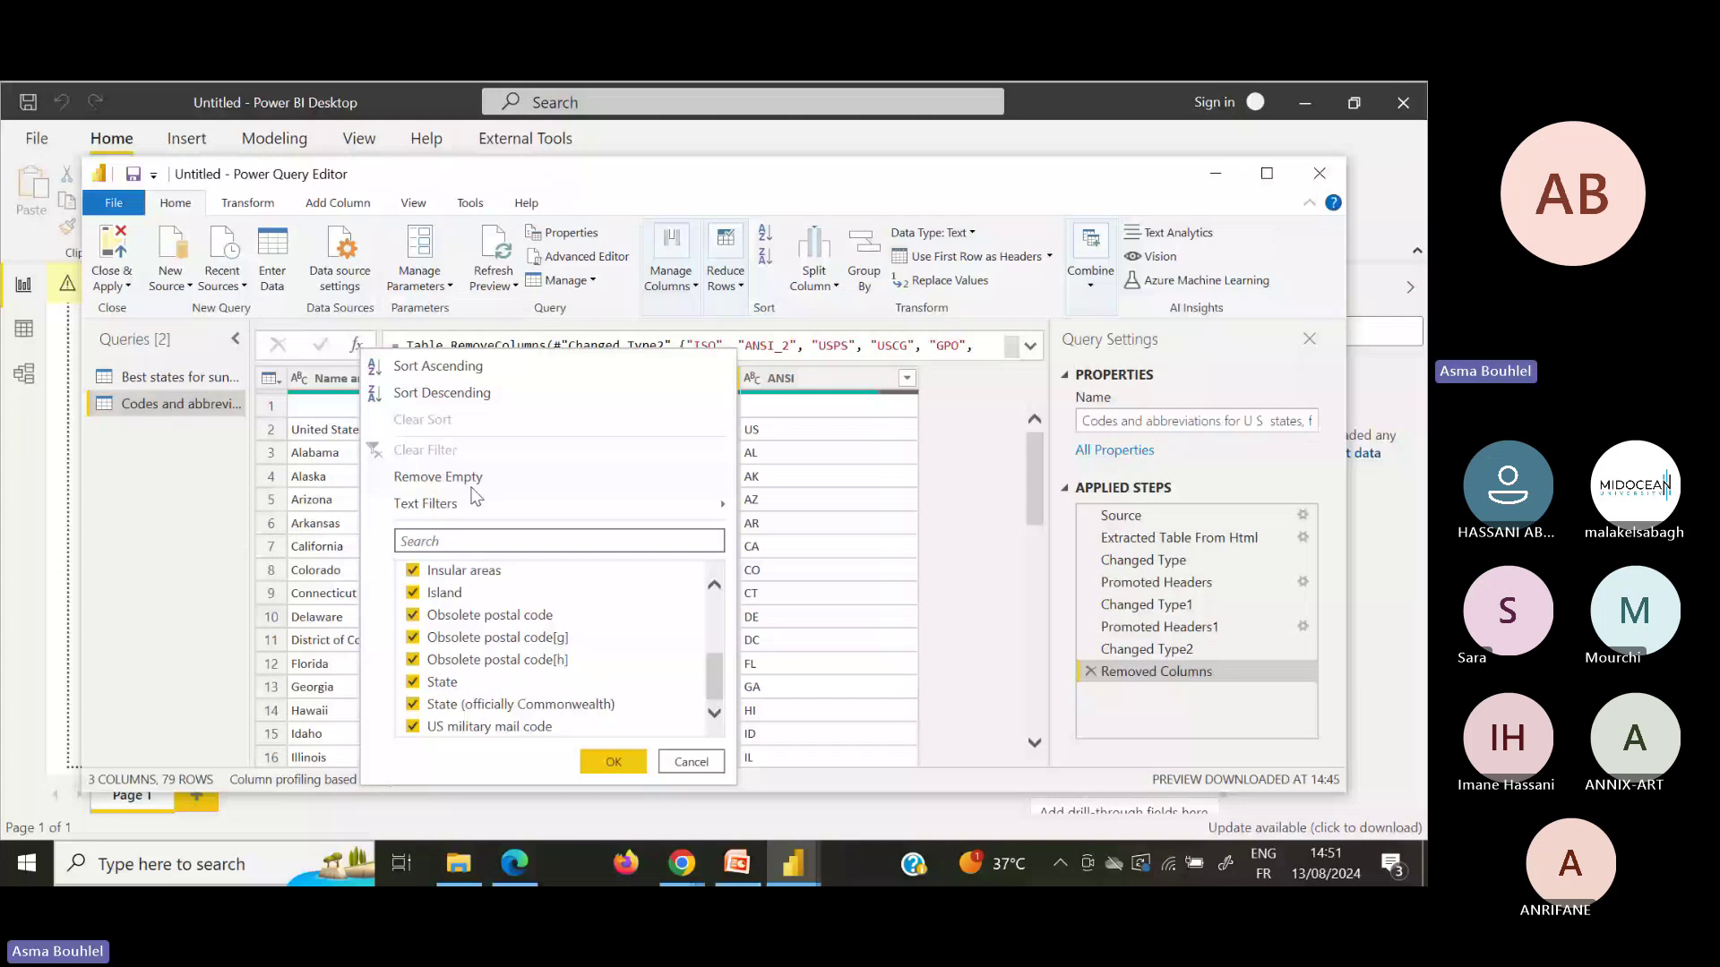
click(683, 498)
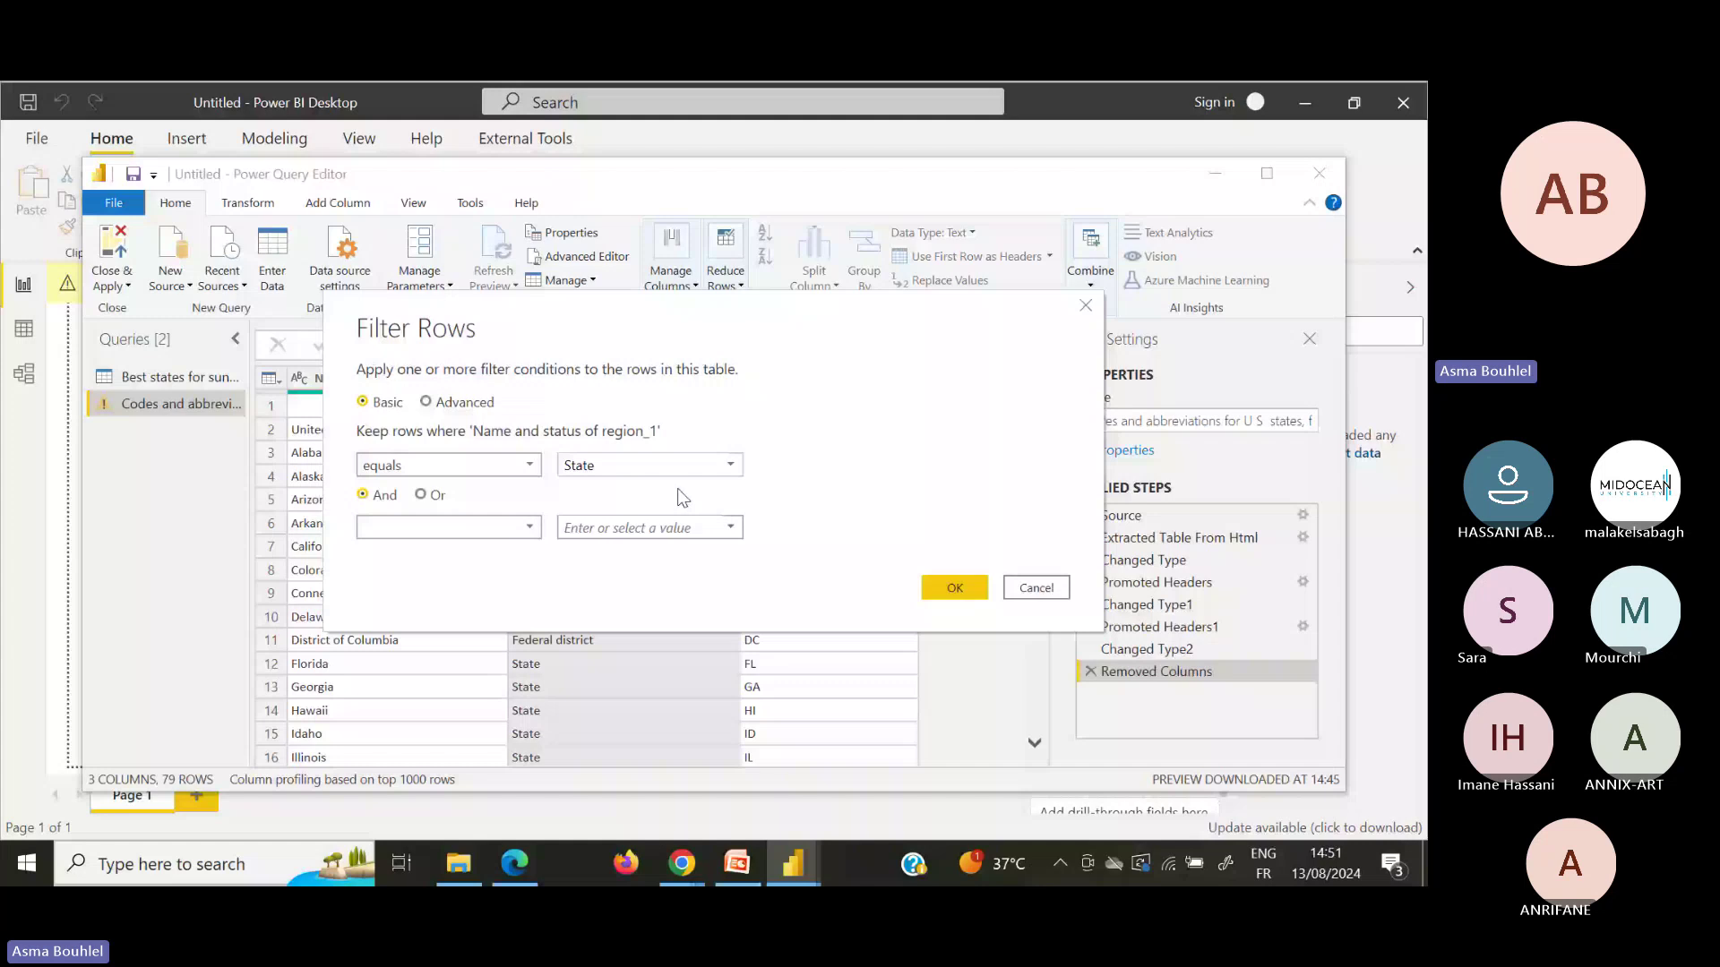
Step: Consult slide 42 in PowerPoint and rename the three columns in Power Query Editor to State name, Status and abréviation
key(alt+Tab)
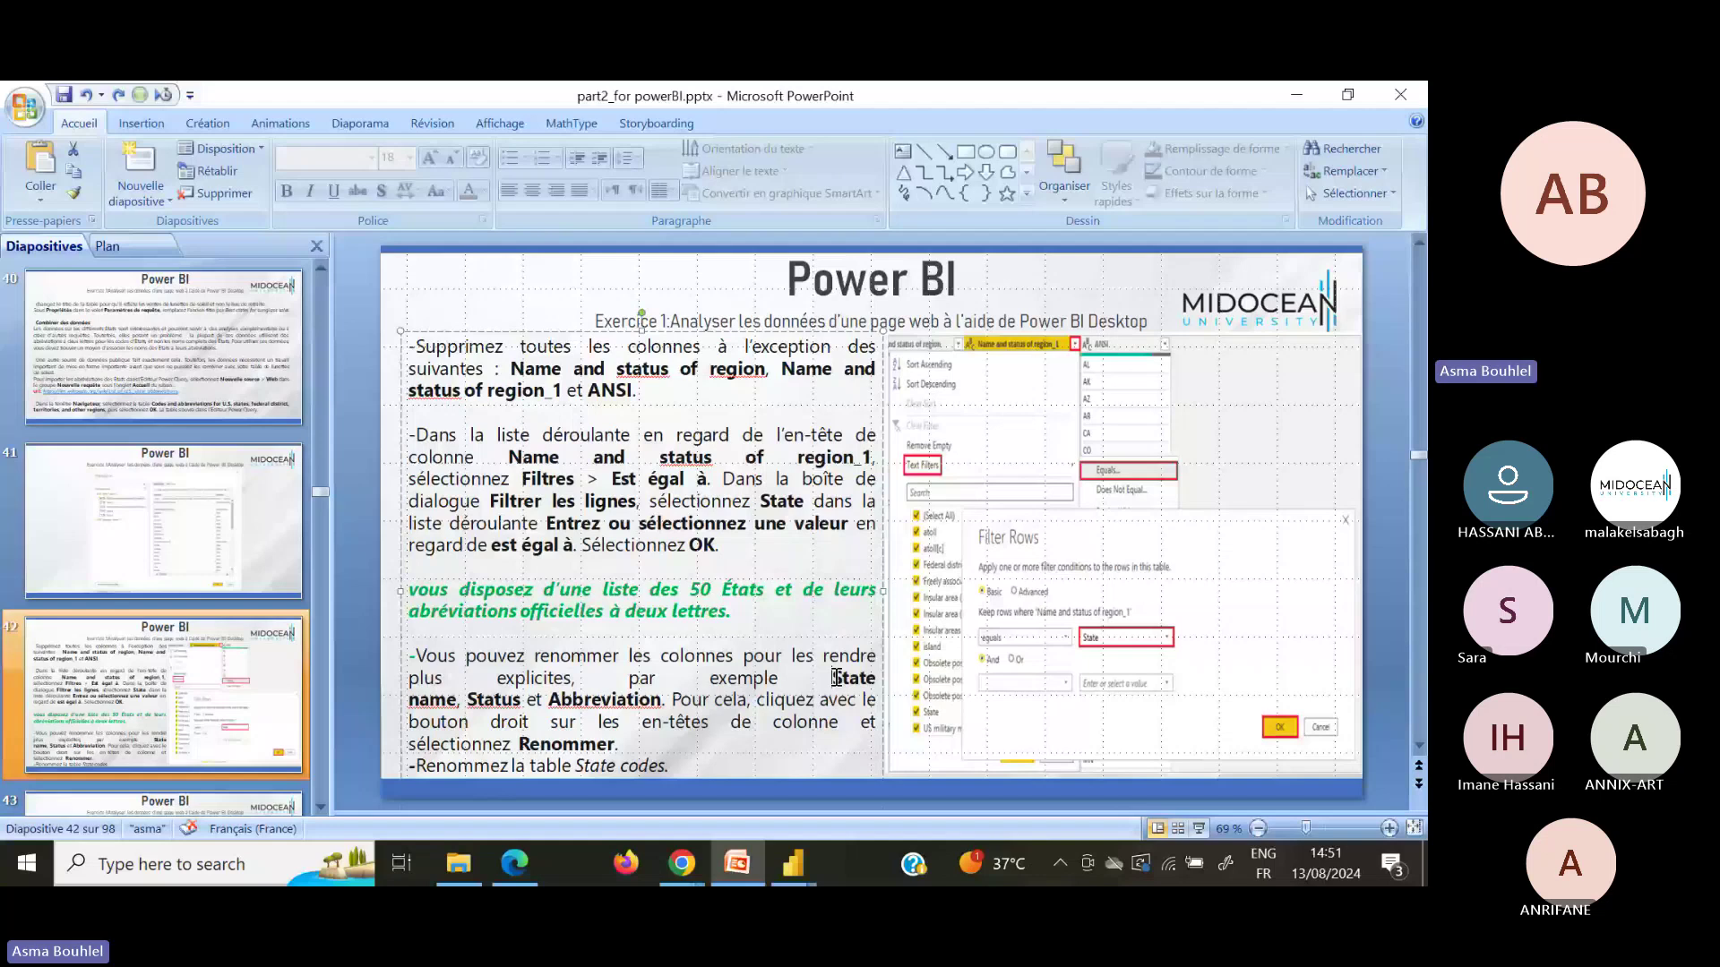
key(alt+Tab)
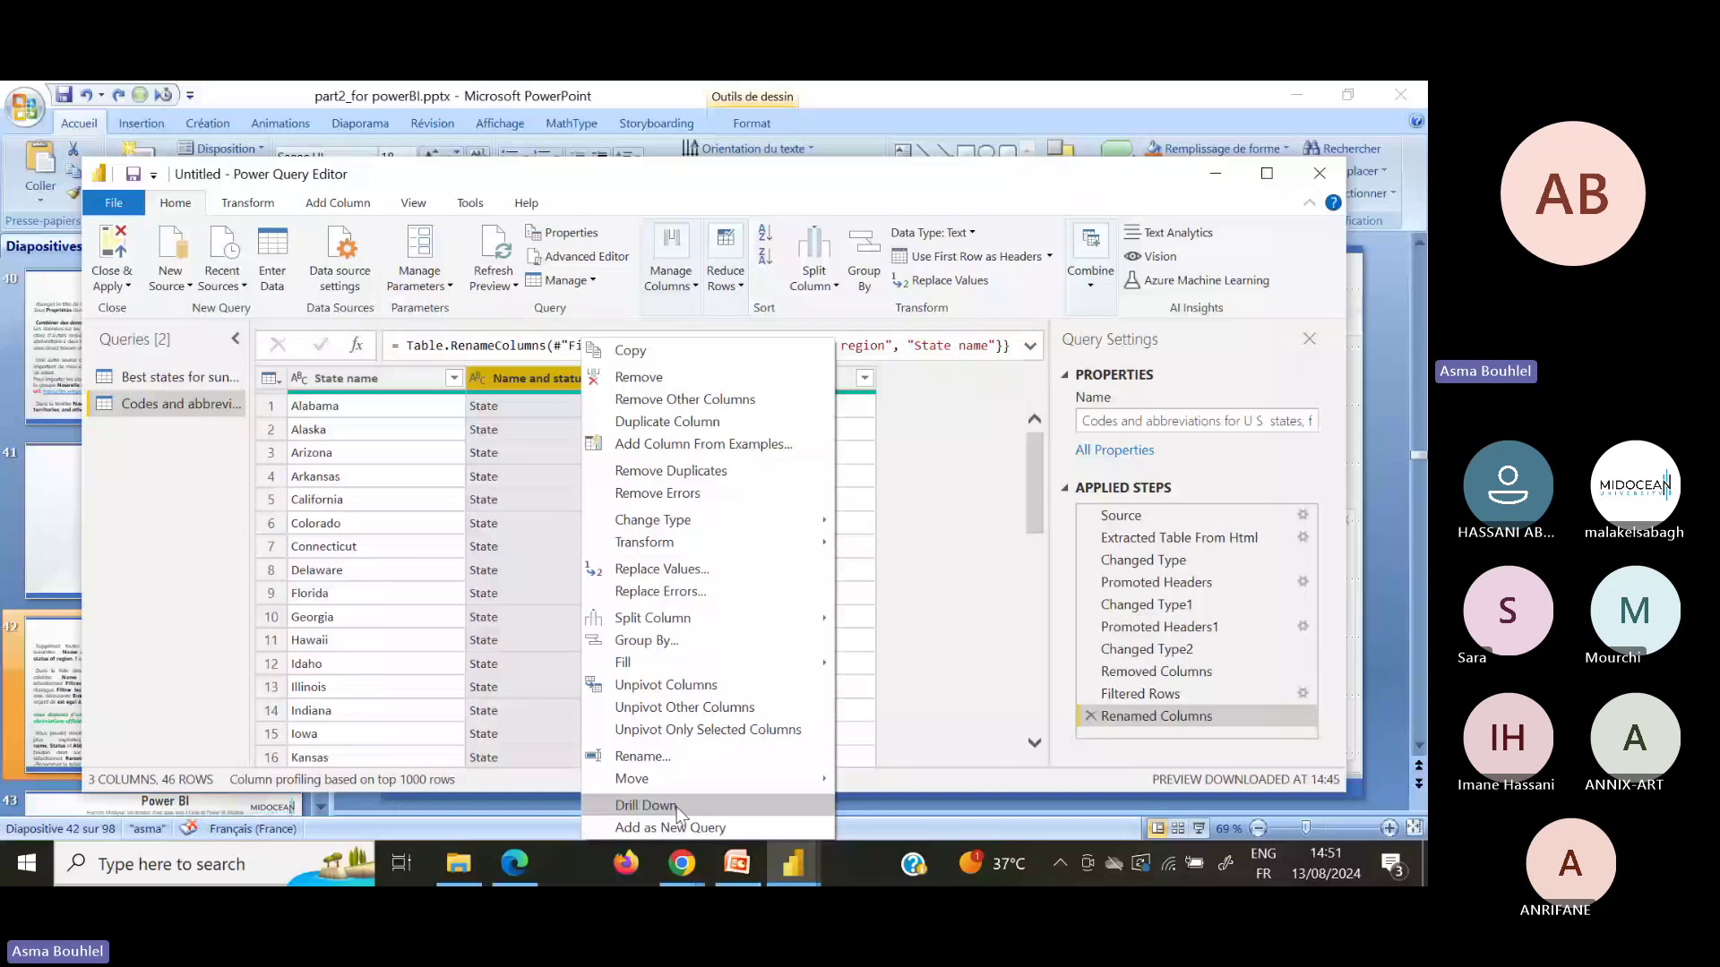
key(alt+Tab)
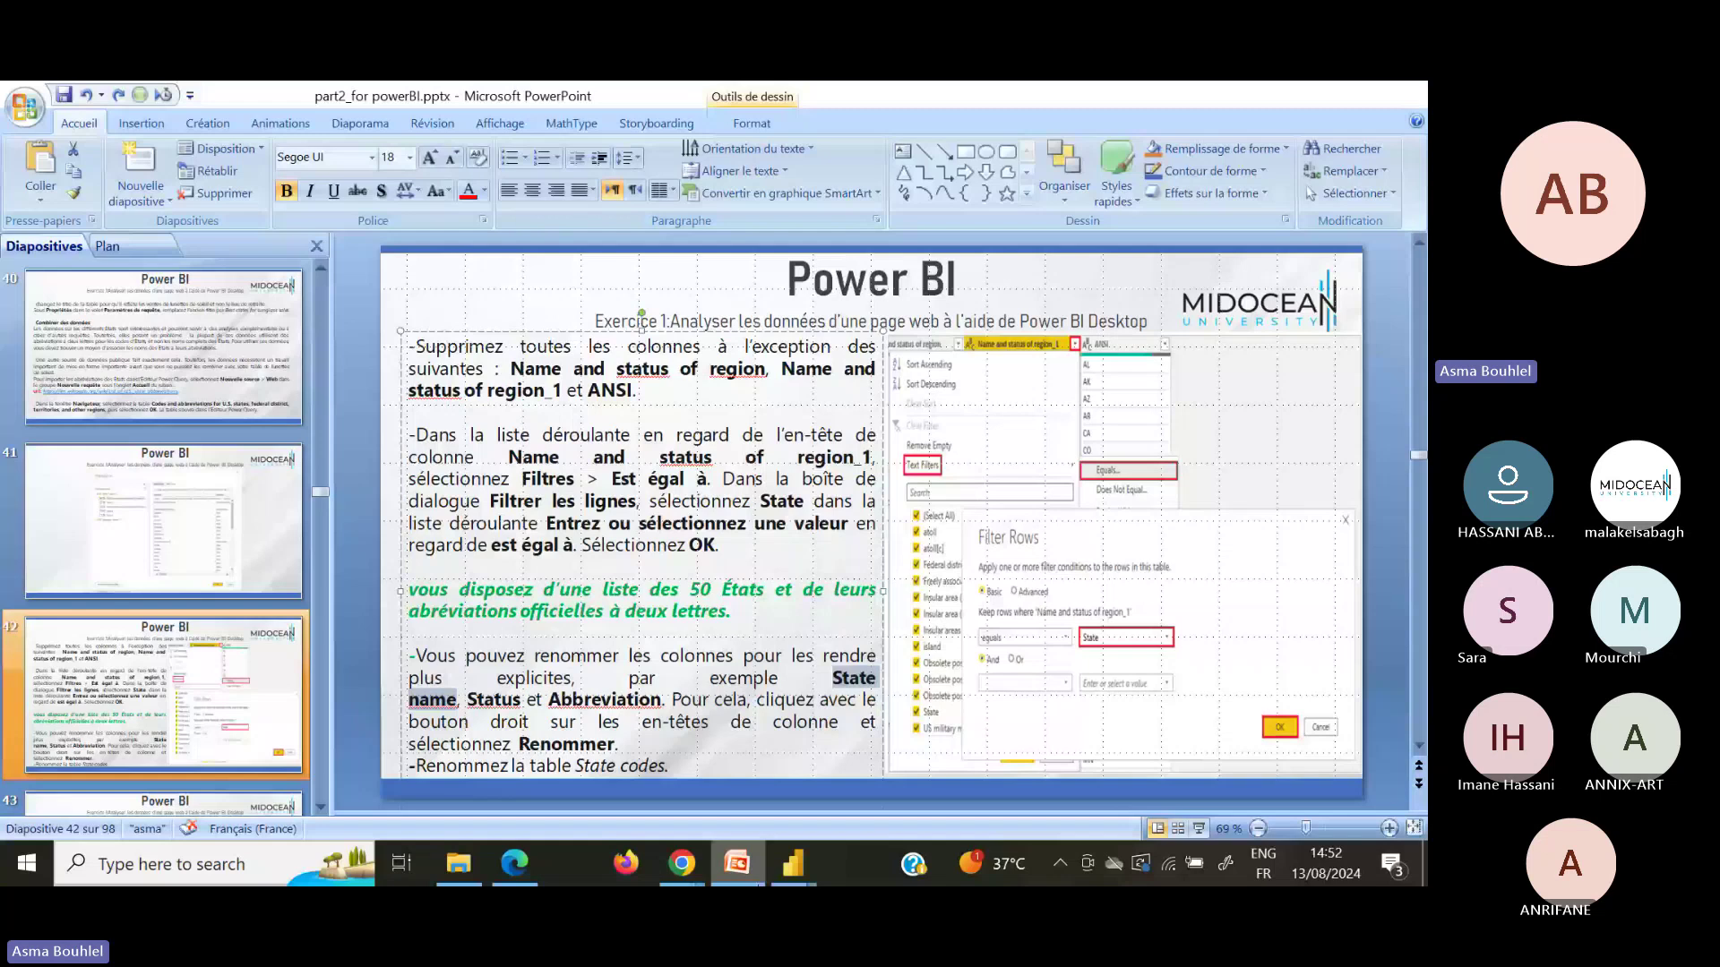
key(alt+Tab)
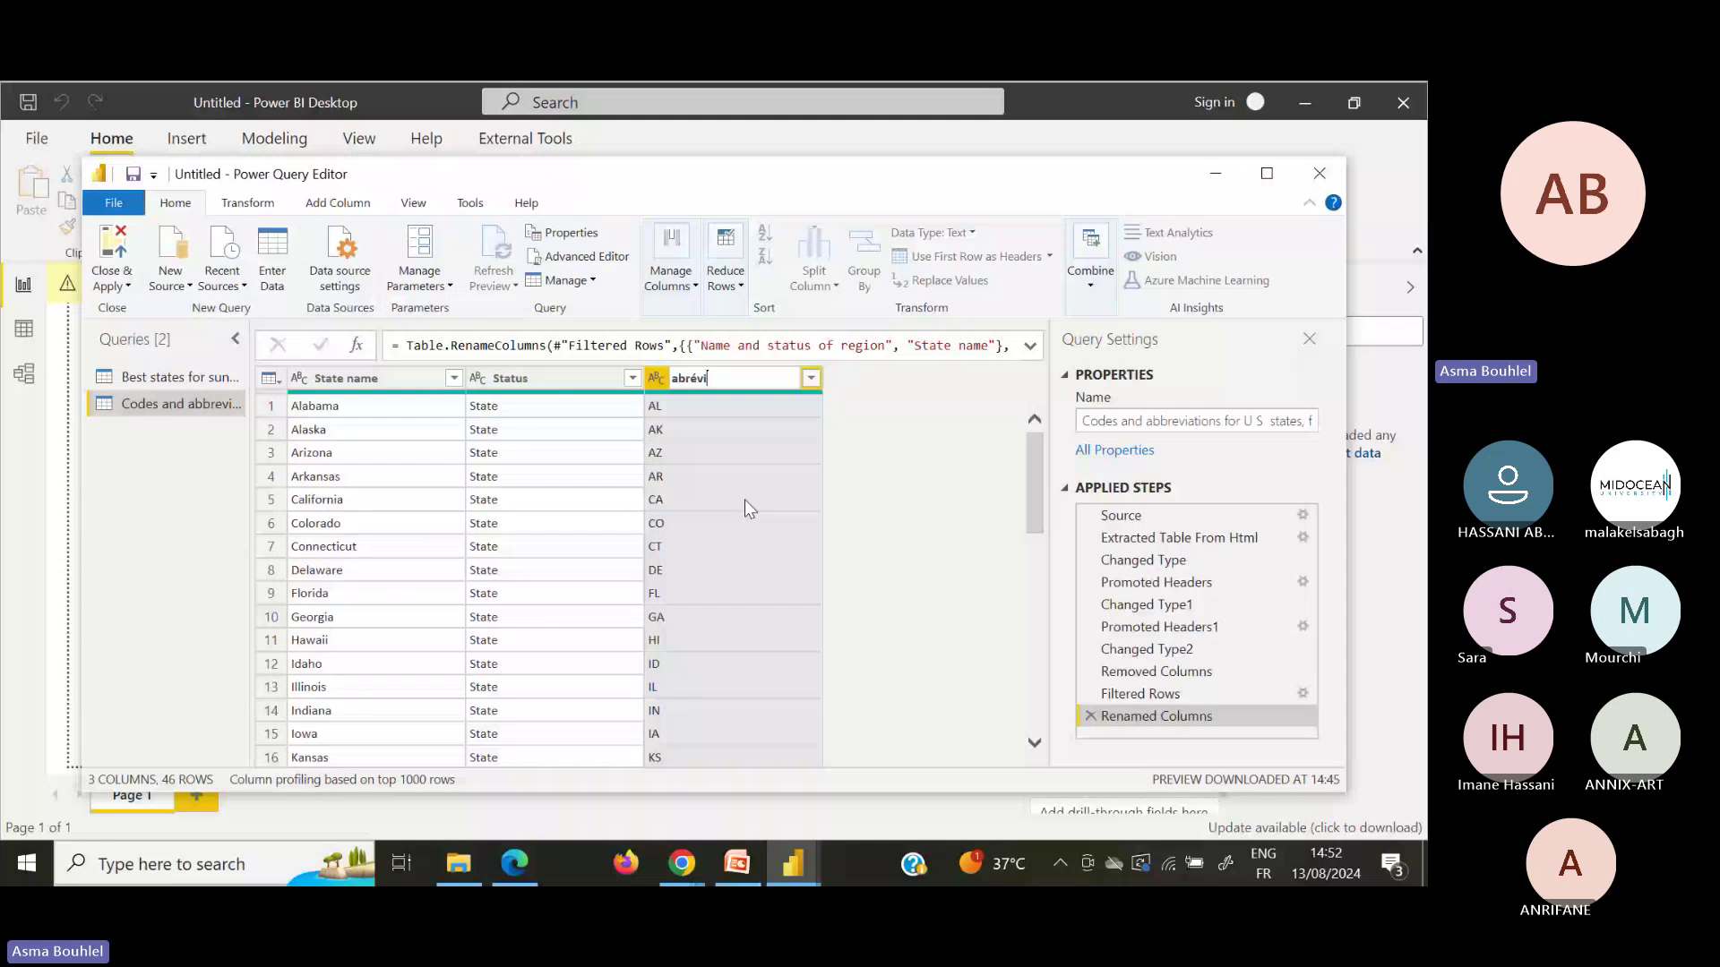
Step: Review the query-merging instructions on slide 43 in PowerPoint and examine both queries in Power Query Editor
key(alt+Tab)
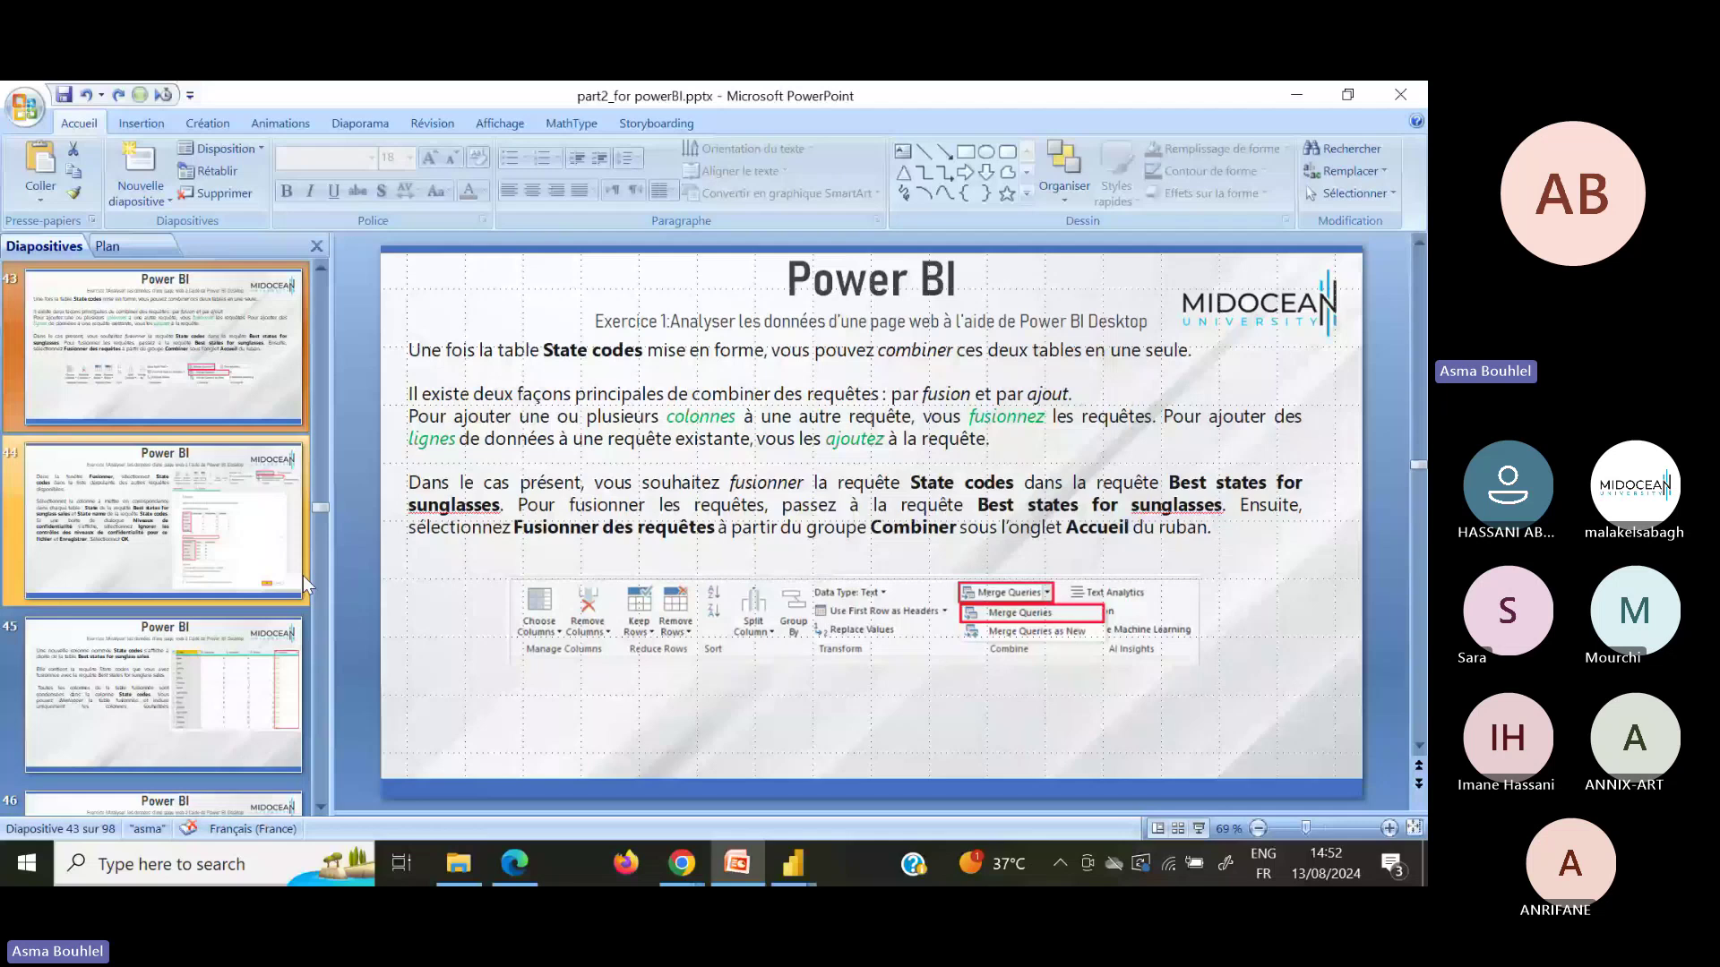
key(alt+Tab)
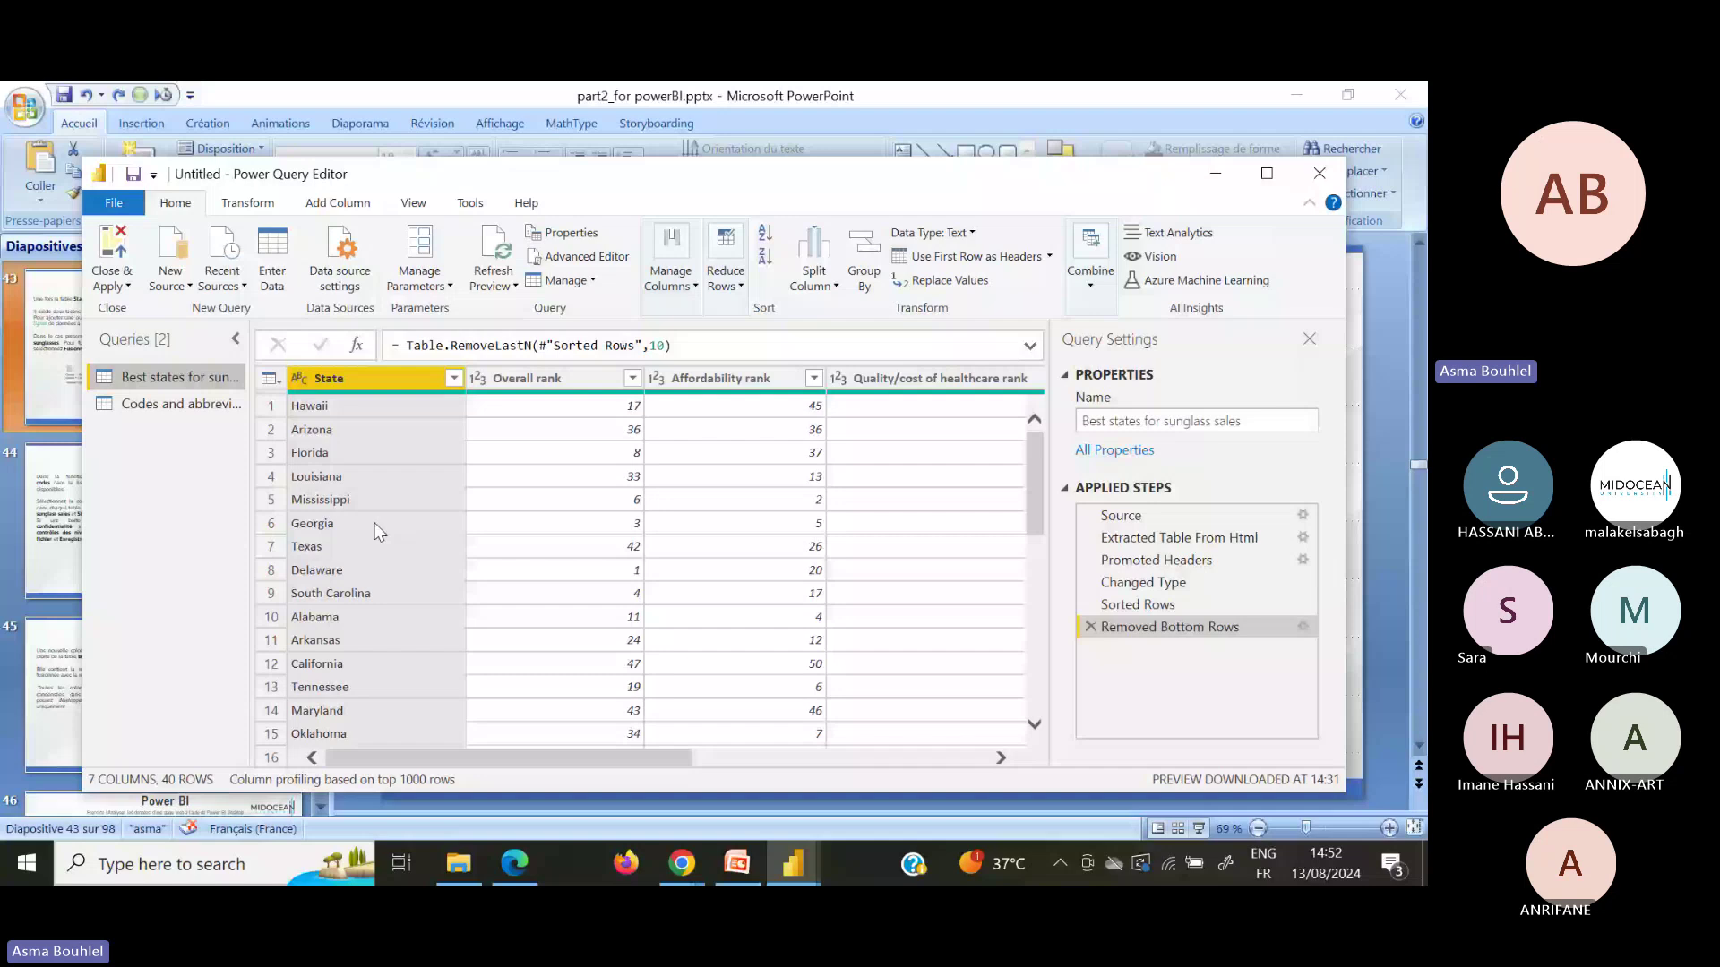
click(175, 404)
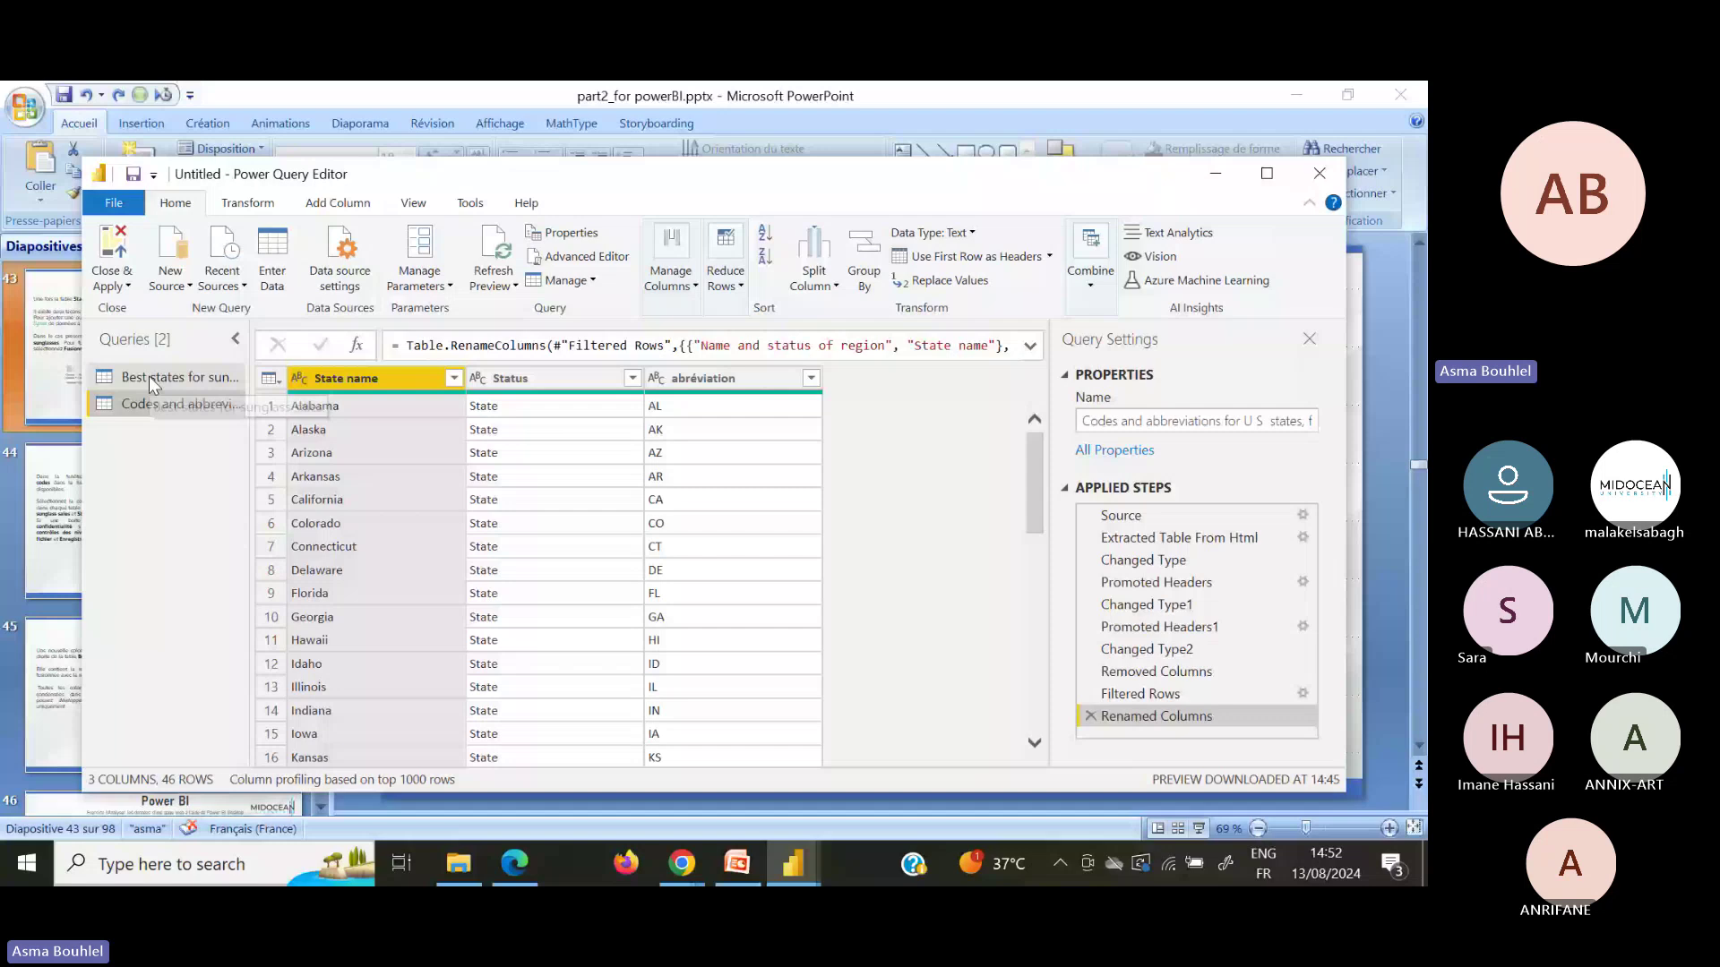
click(149, 376)
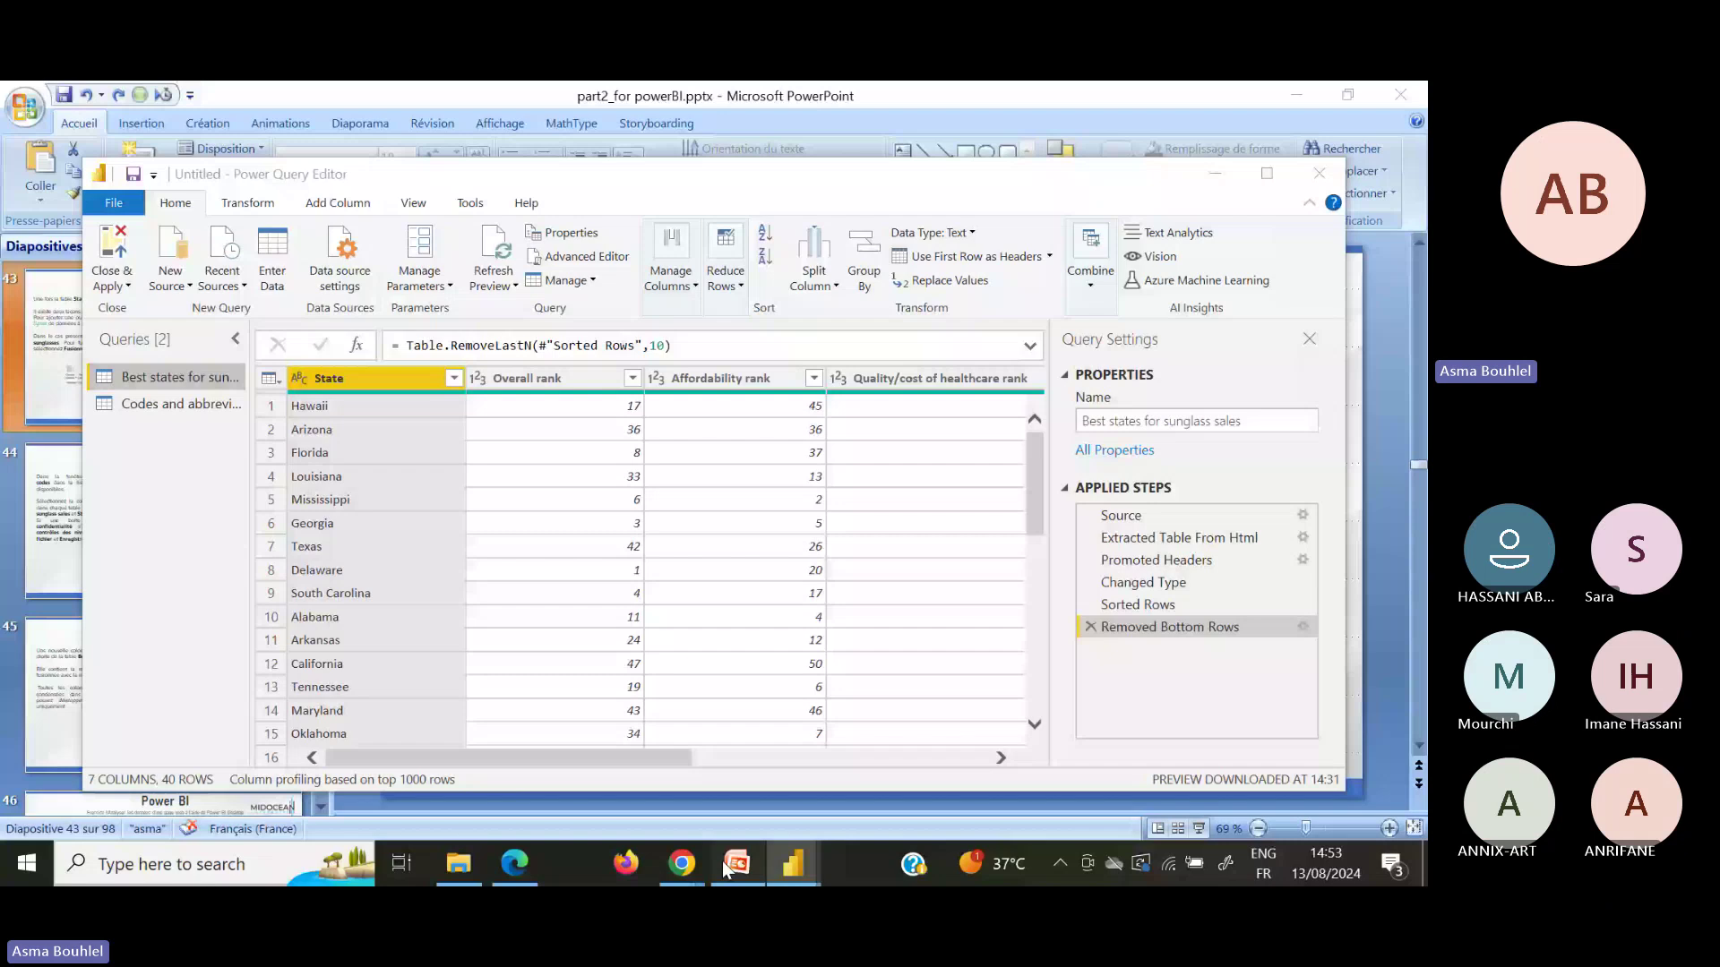
click(724, 865)
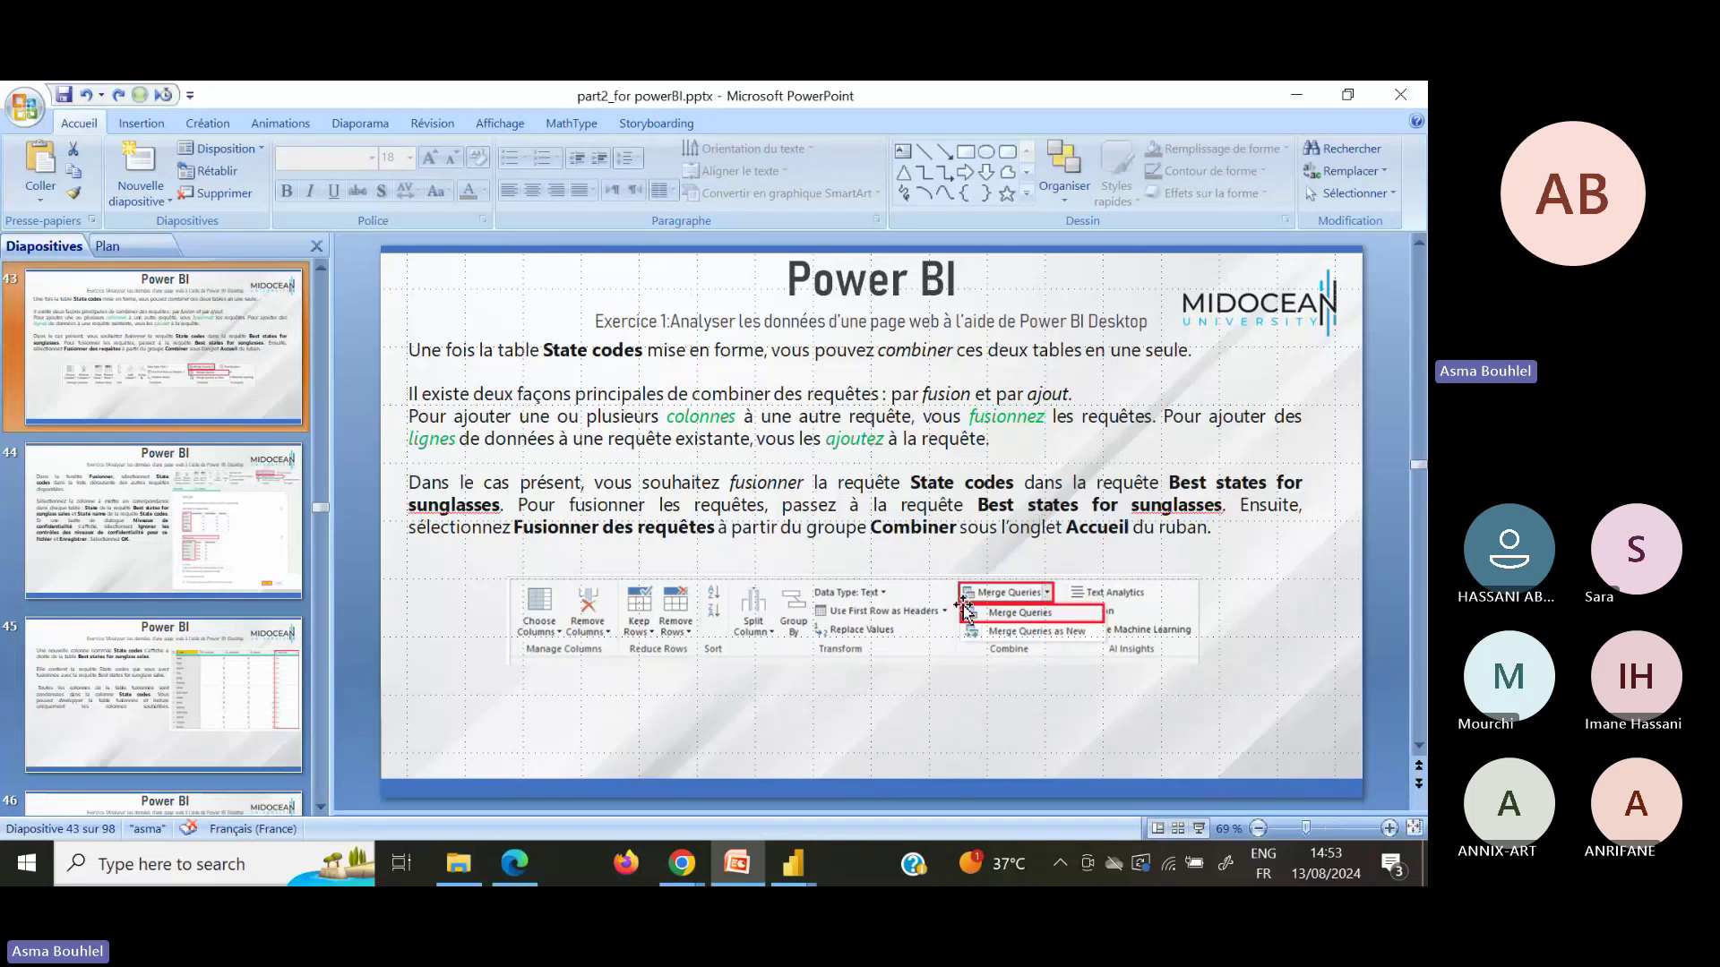
mouse_move(790, 881)
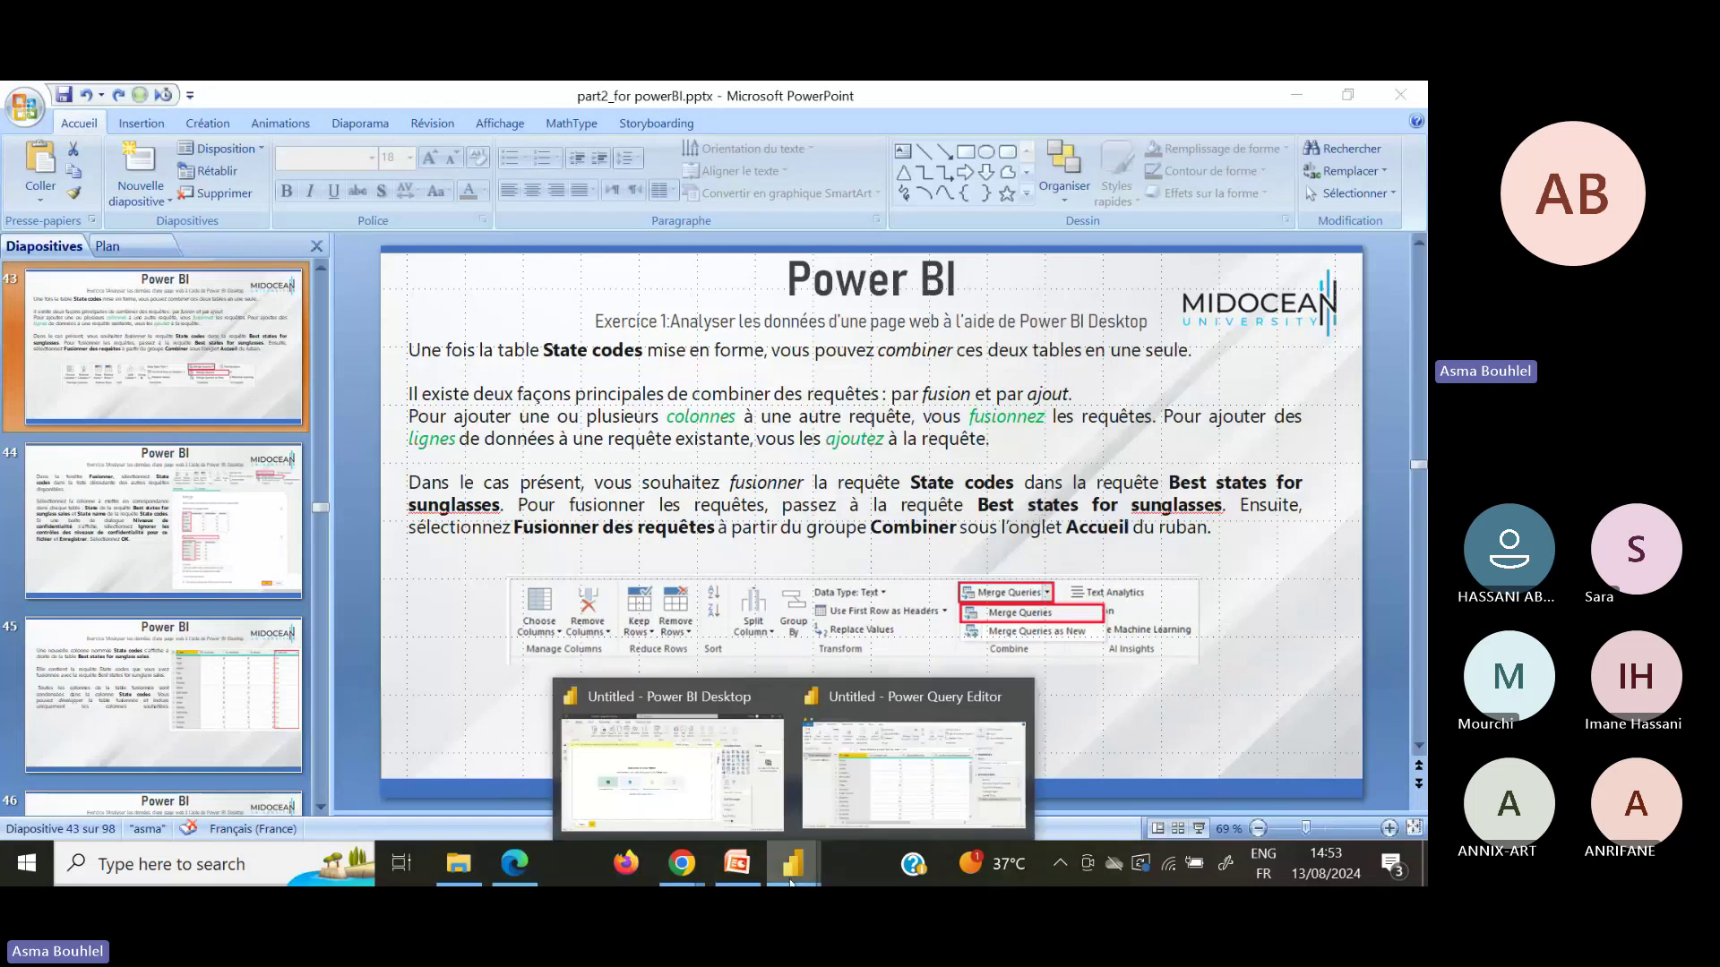
click(924, 739)
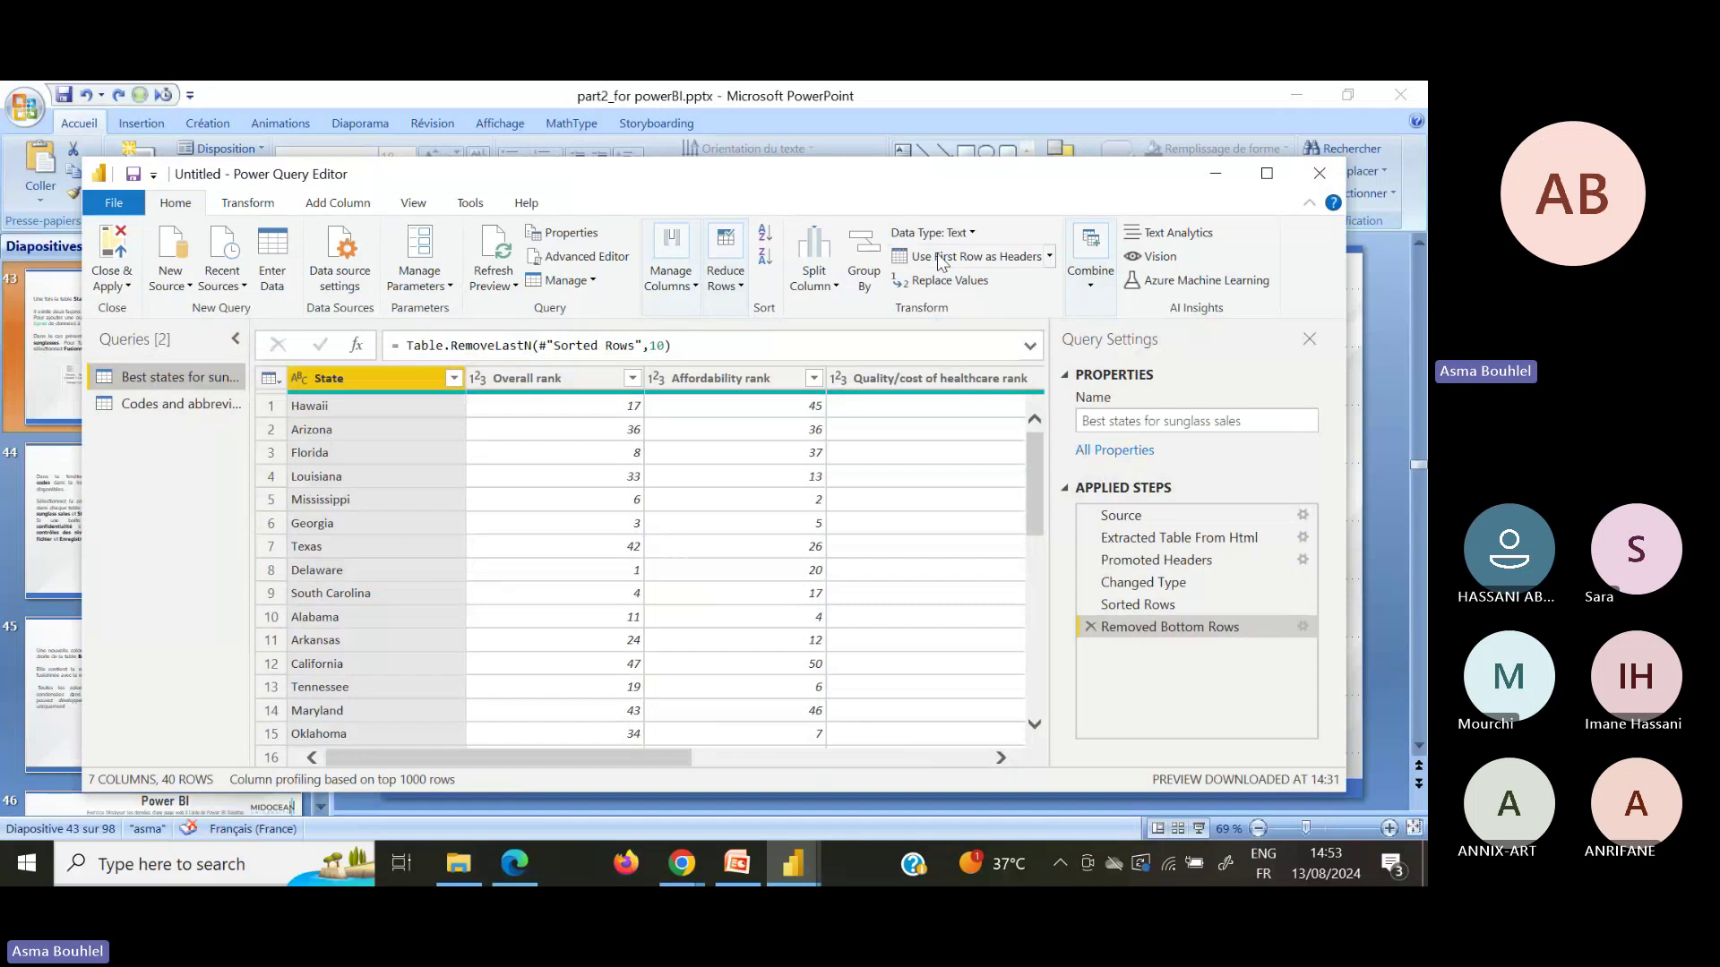
Step: Start merging the codes and abbreviations query into Best states for sunglass sales, matching State with abréviation
click(1095, 282)
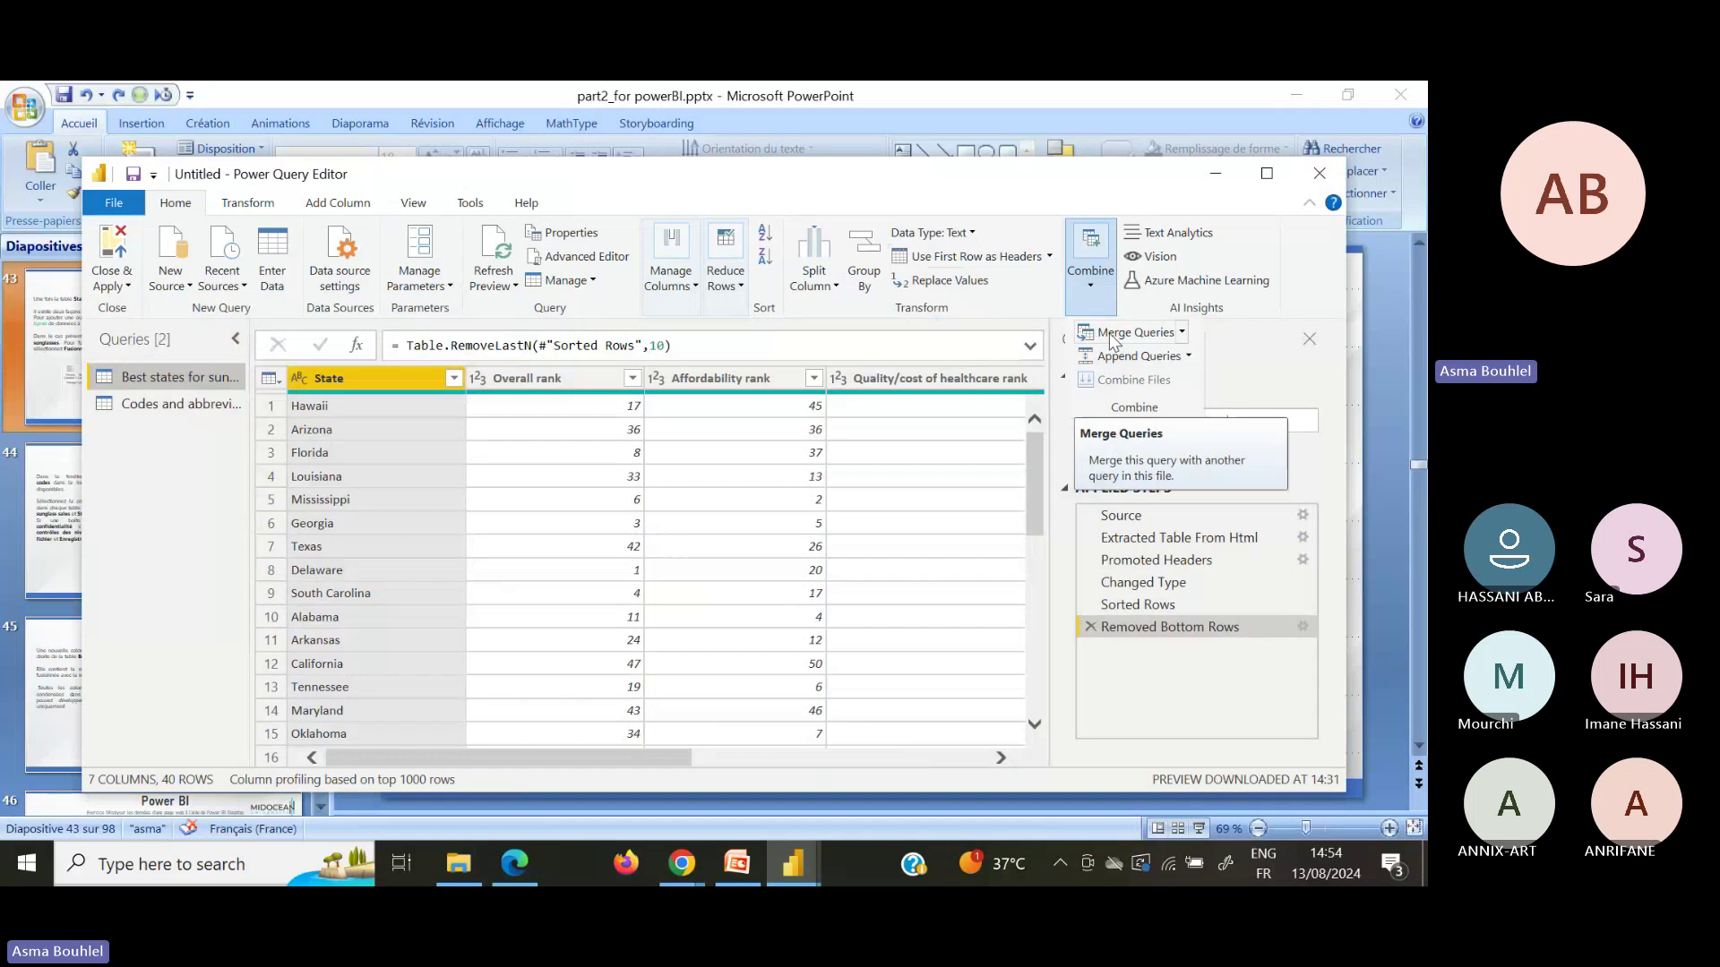
click(1120, 335)
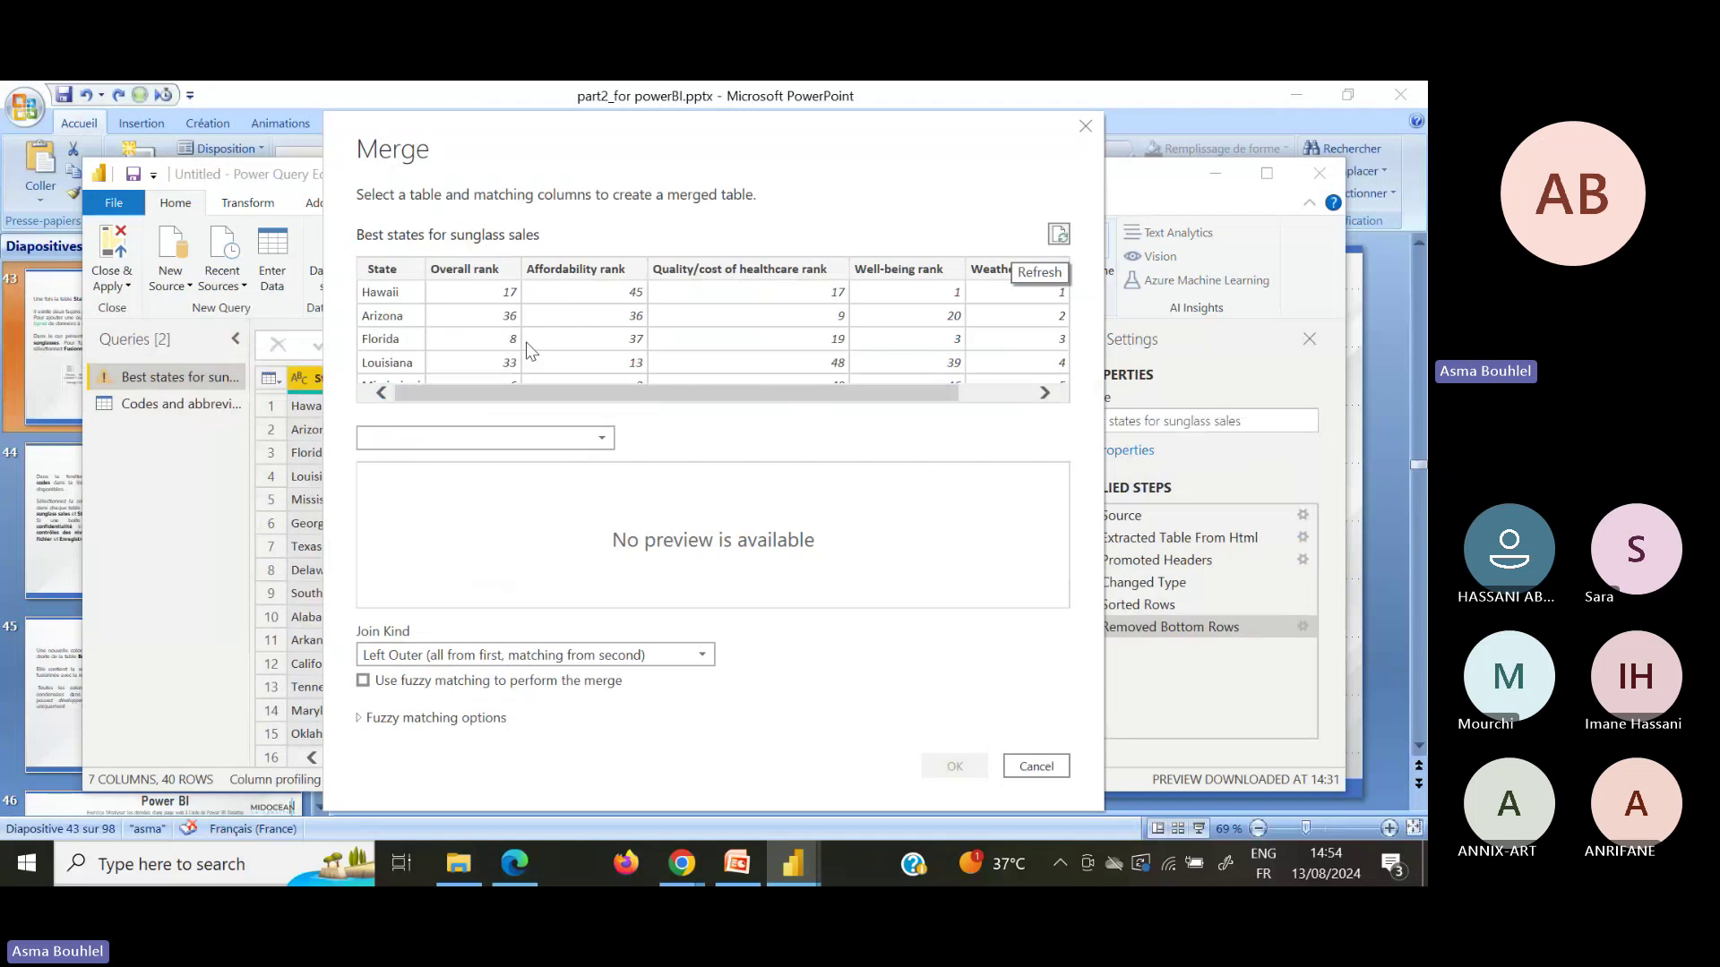
click(540, 438)
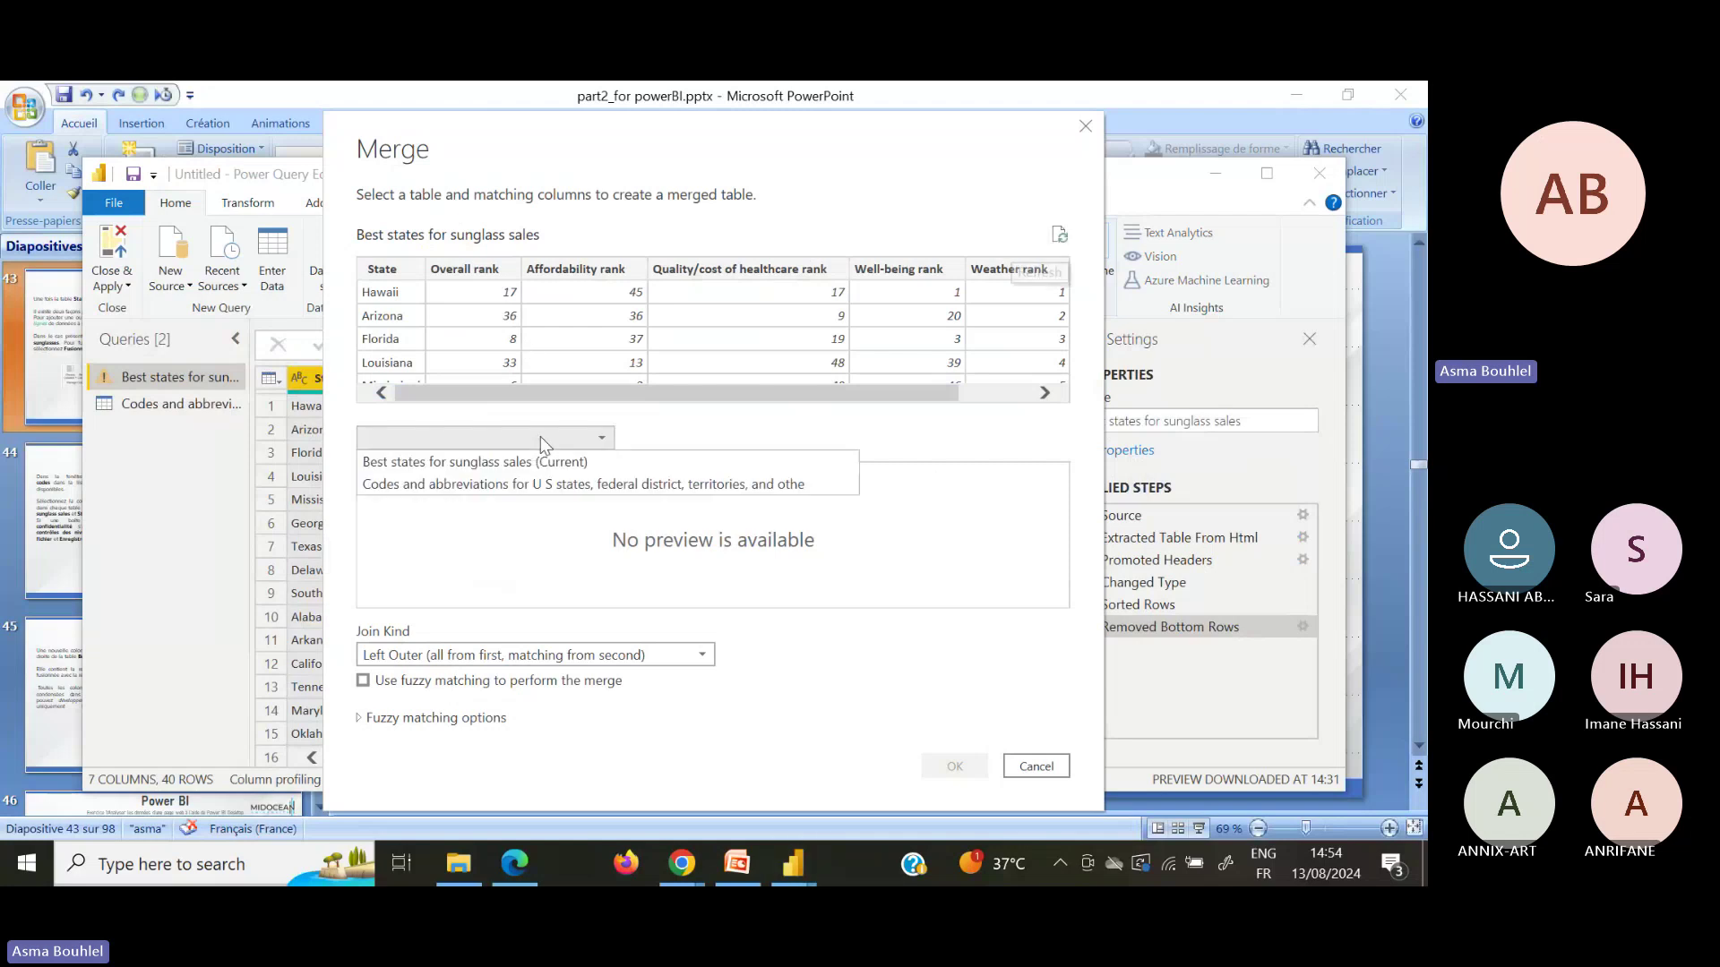
click(523, 485)
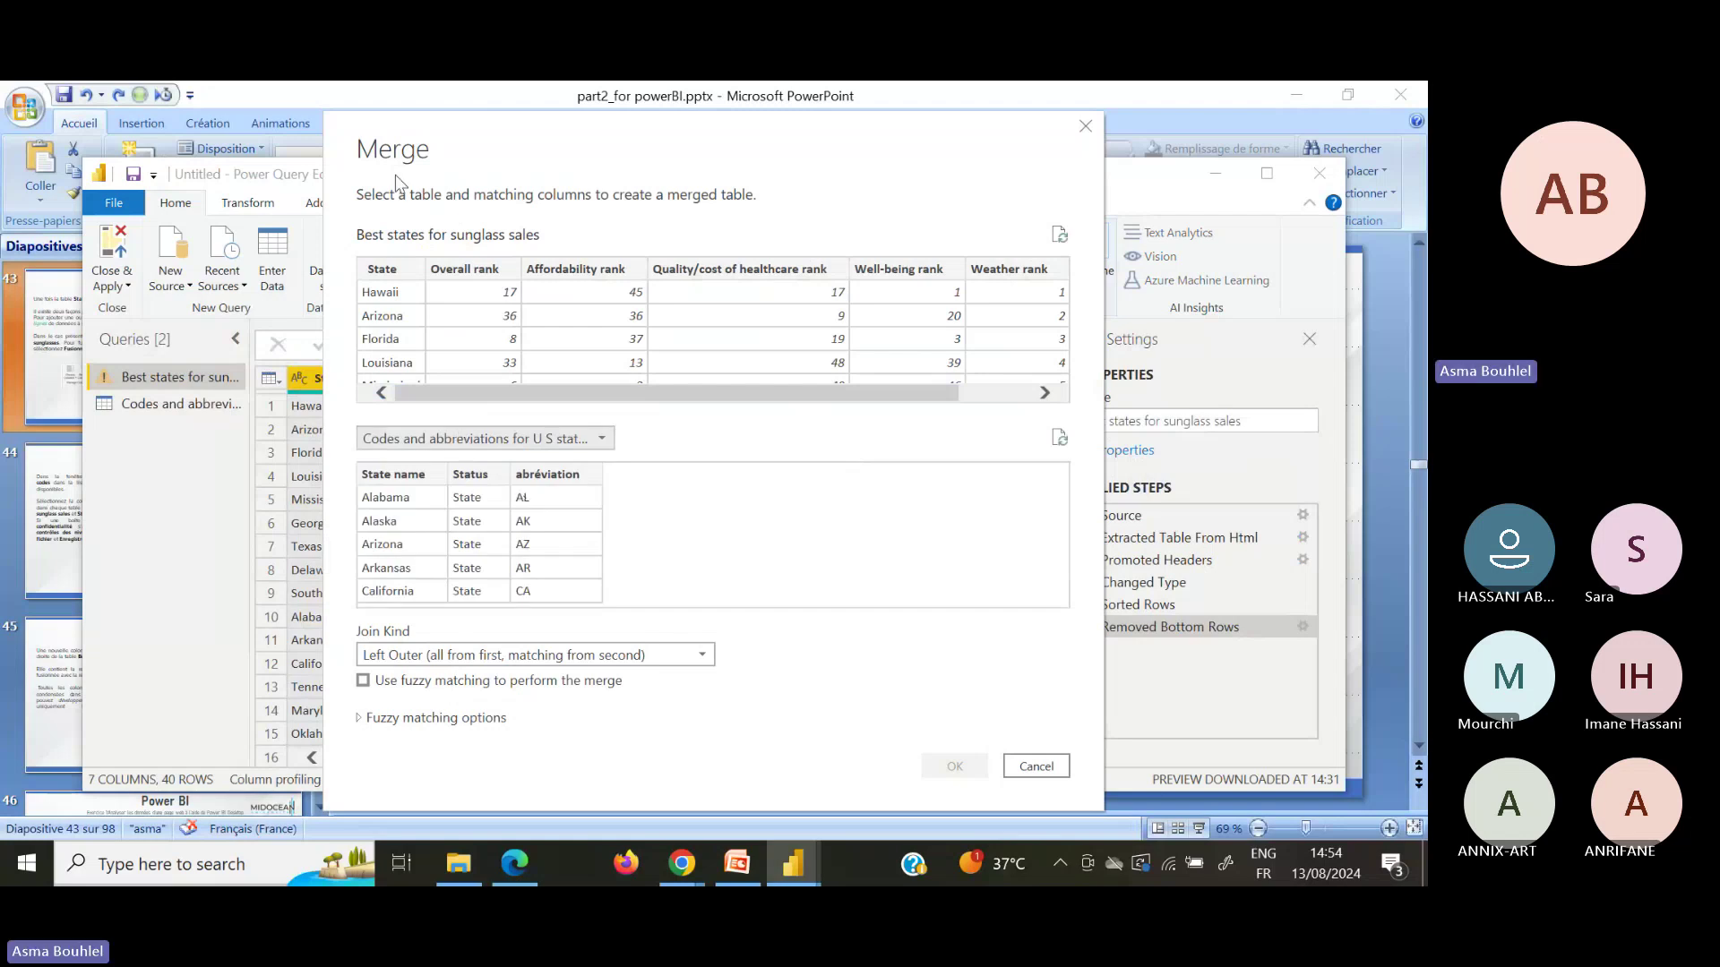
click(381, 272)
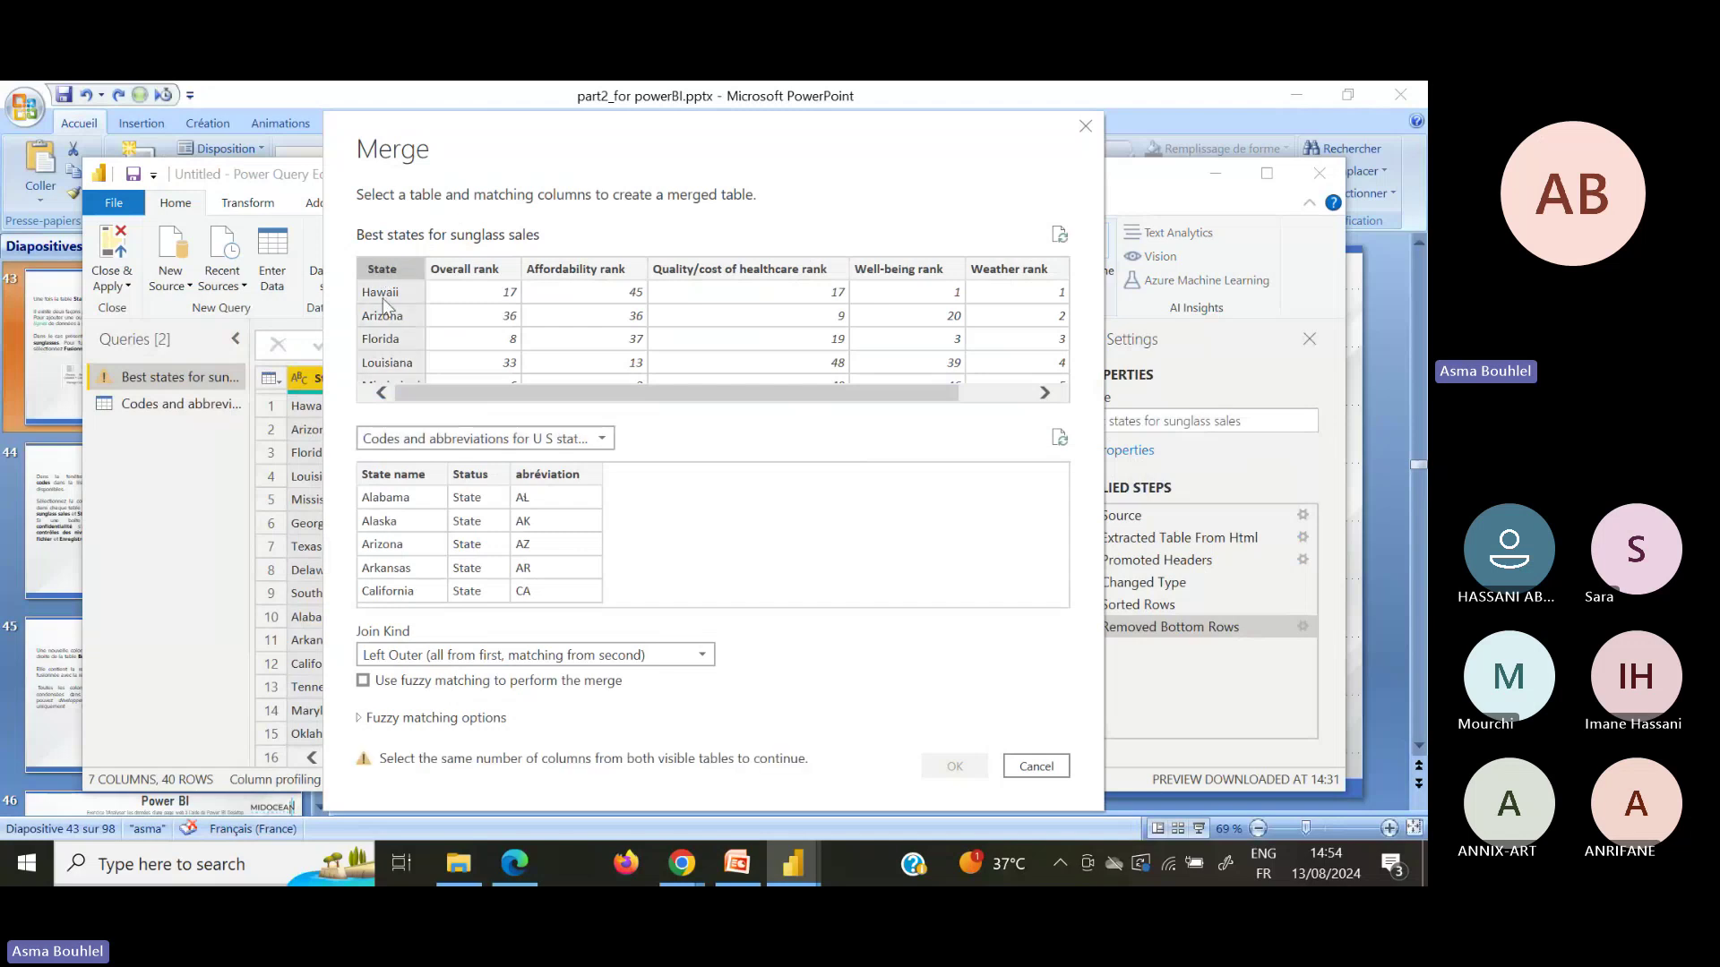
click(531, 475)
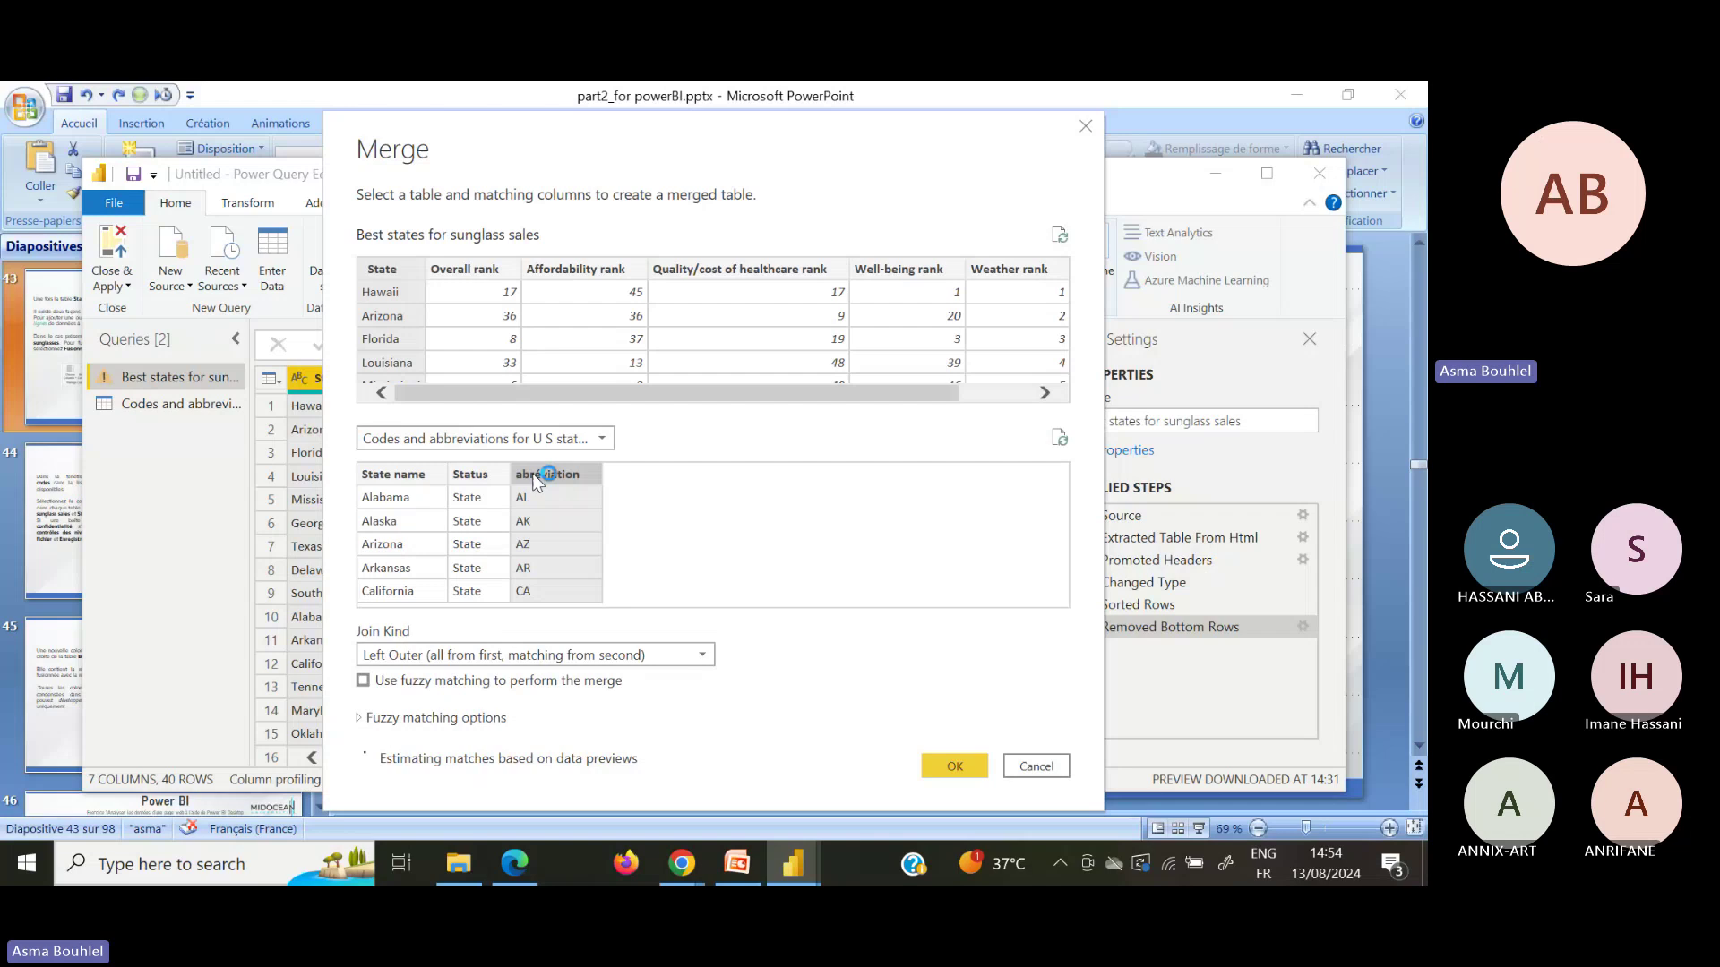
Step: Read the matching-column and privacy-level instructions on slide 44 in PowerPoint, and return to the merge in Power Query Editor
click(735, 869)
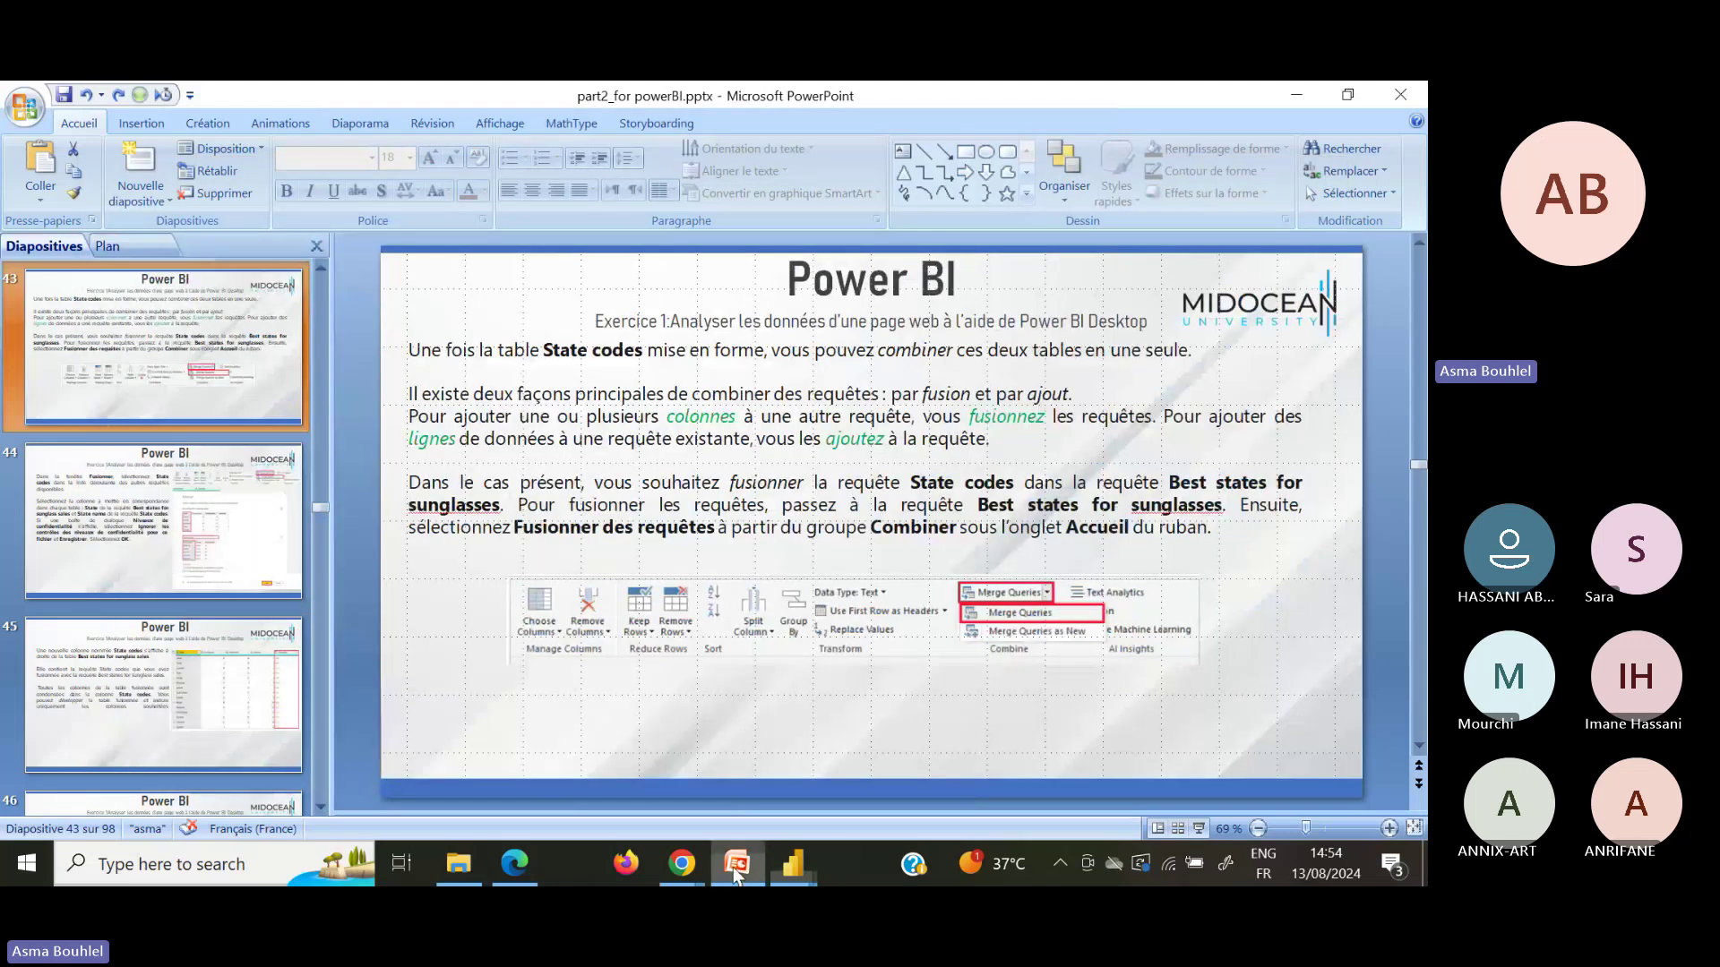
click(242, 548)
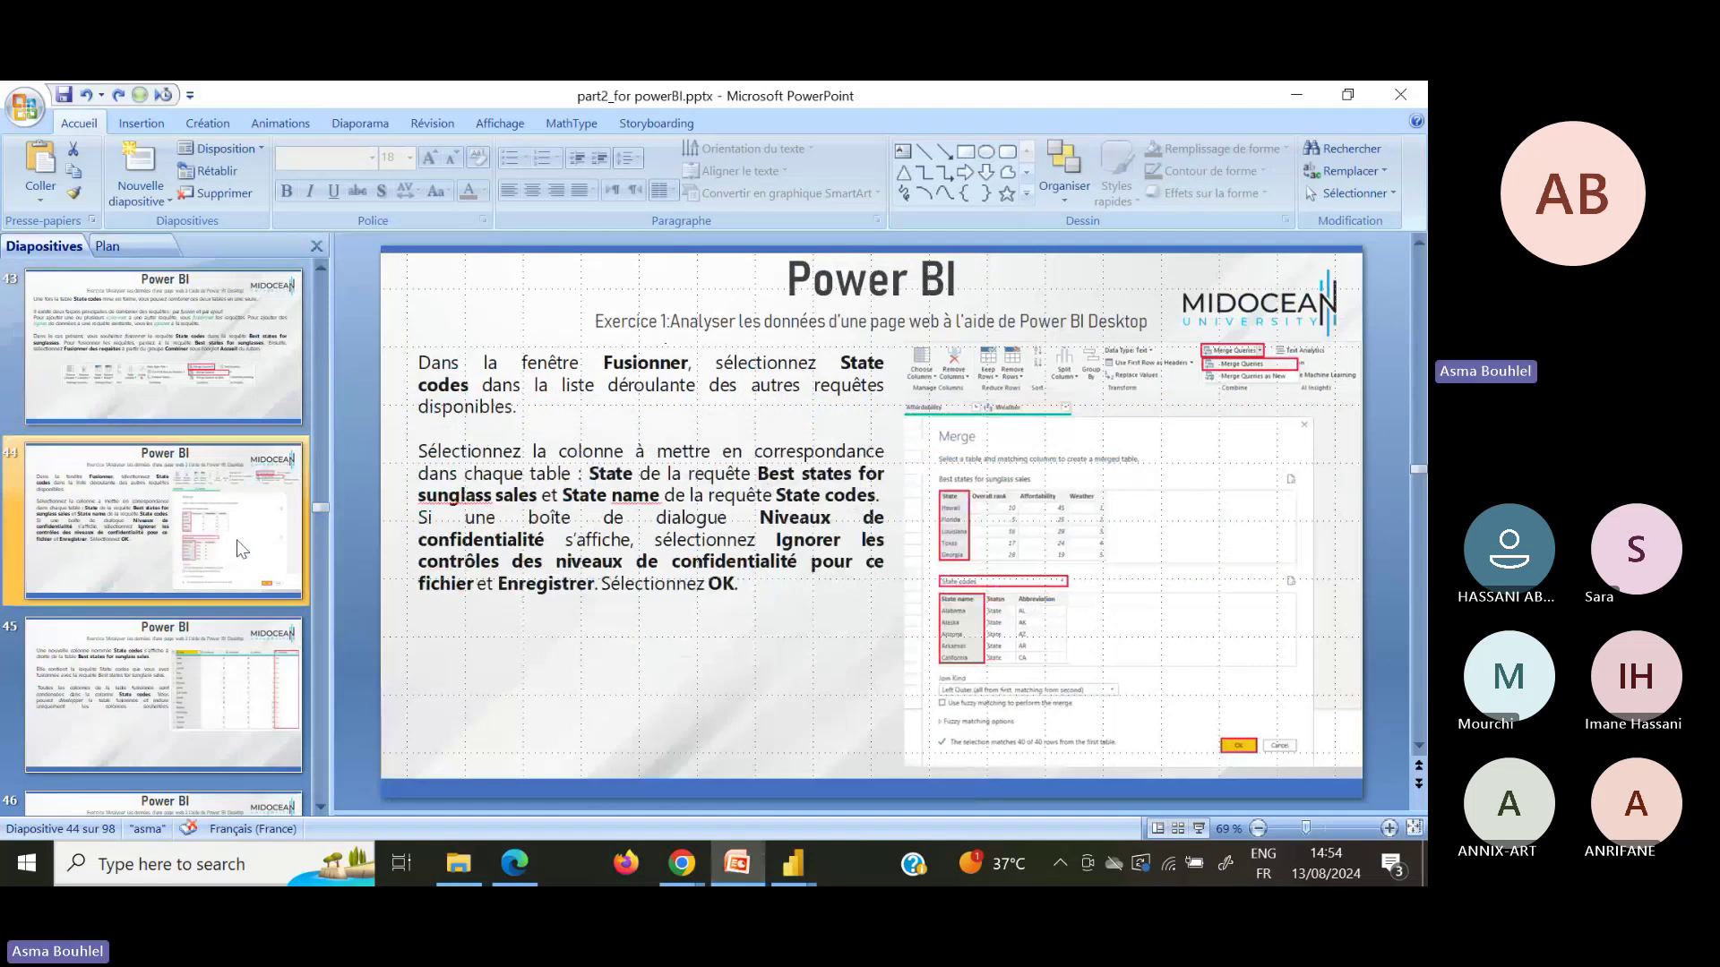
mouse_move(812, 871)
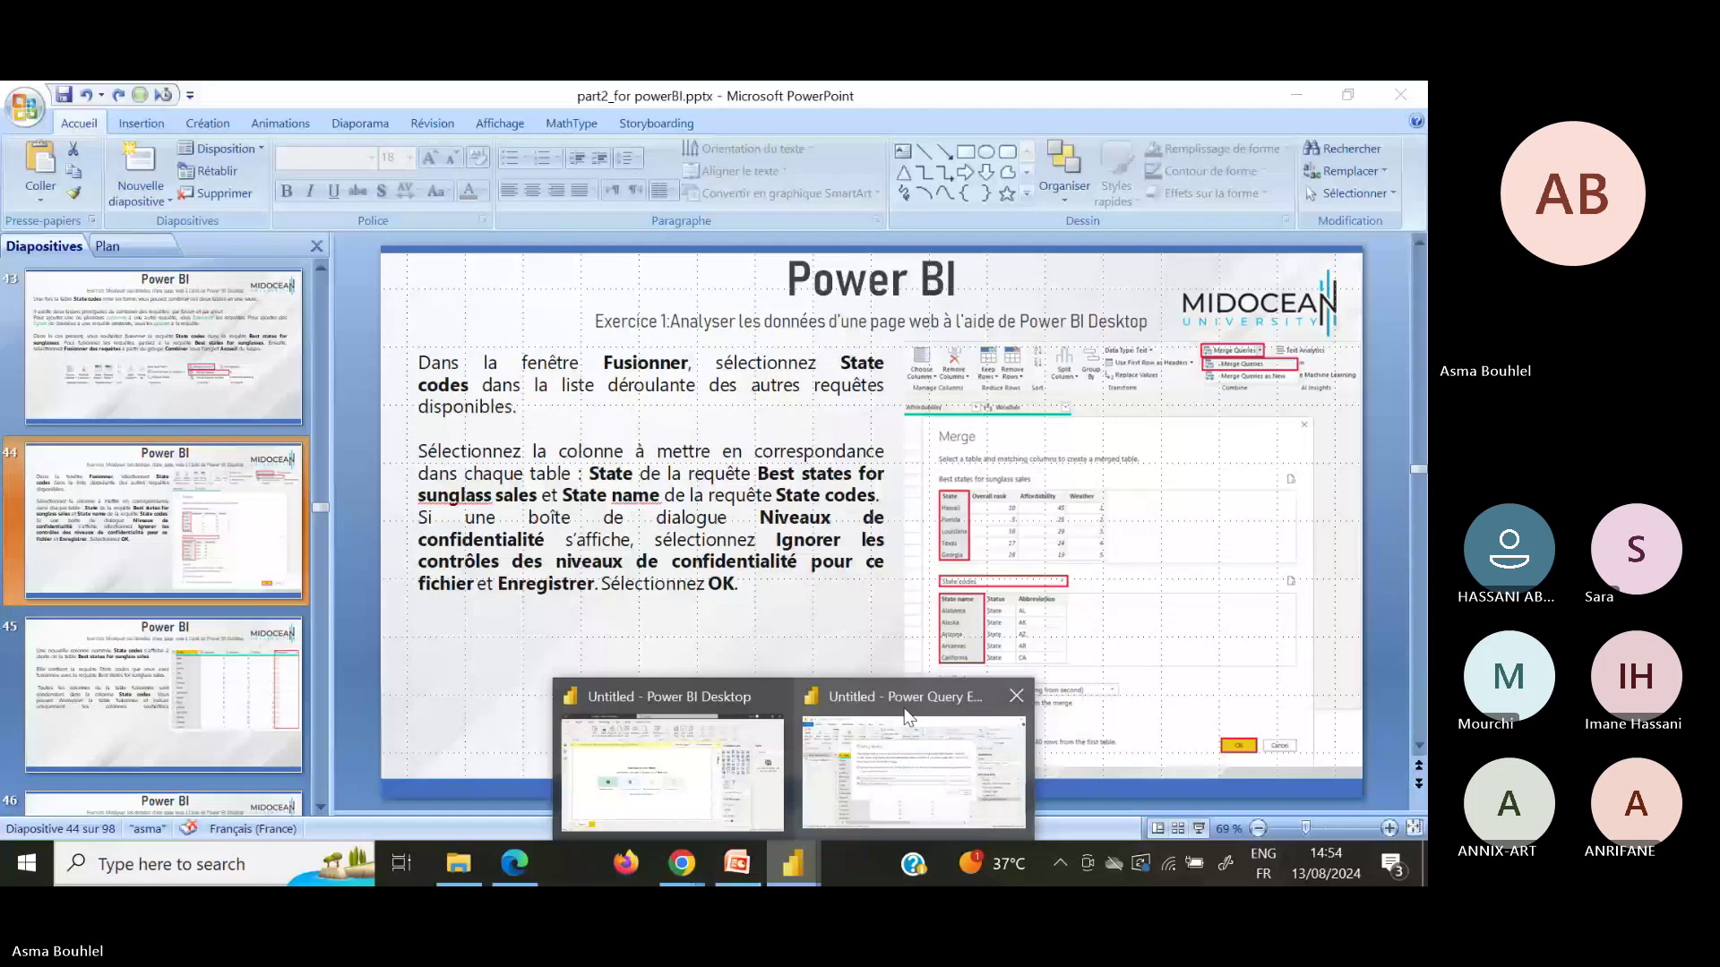
click(908, 717)
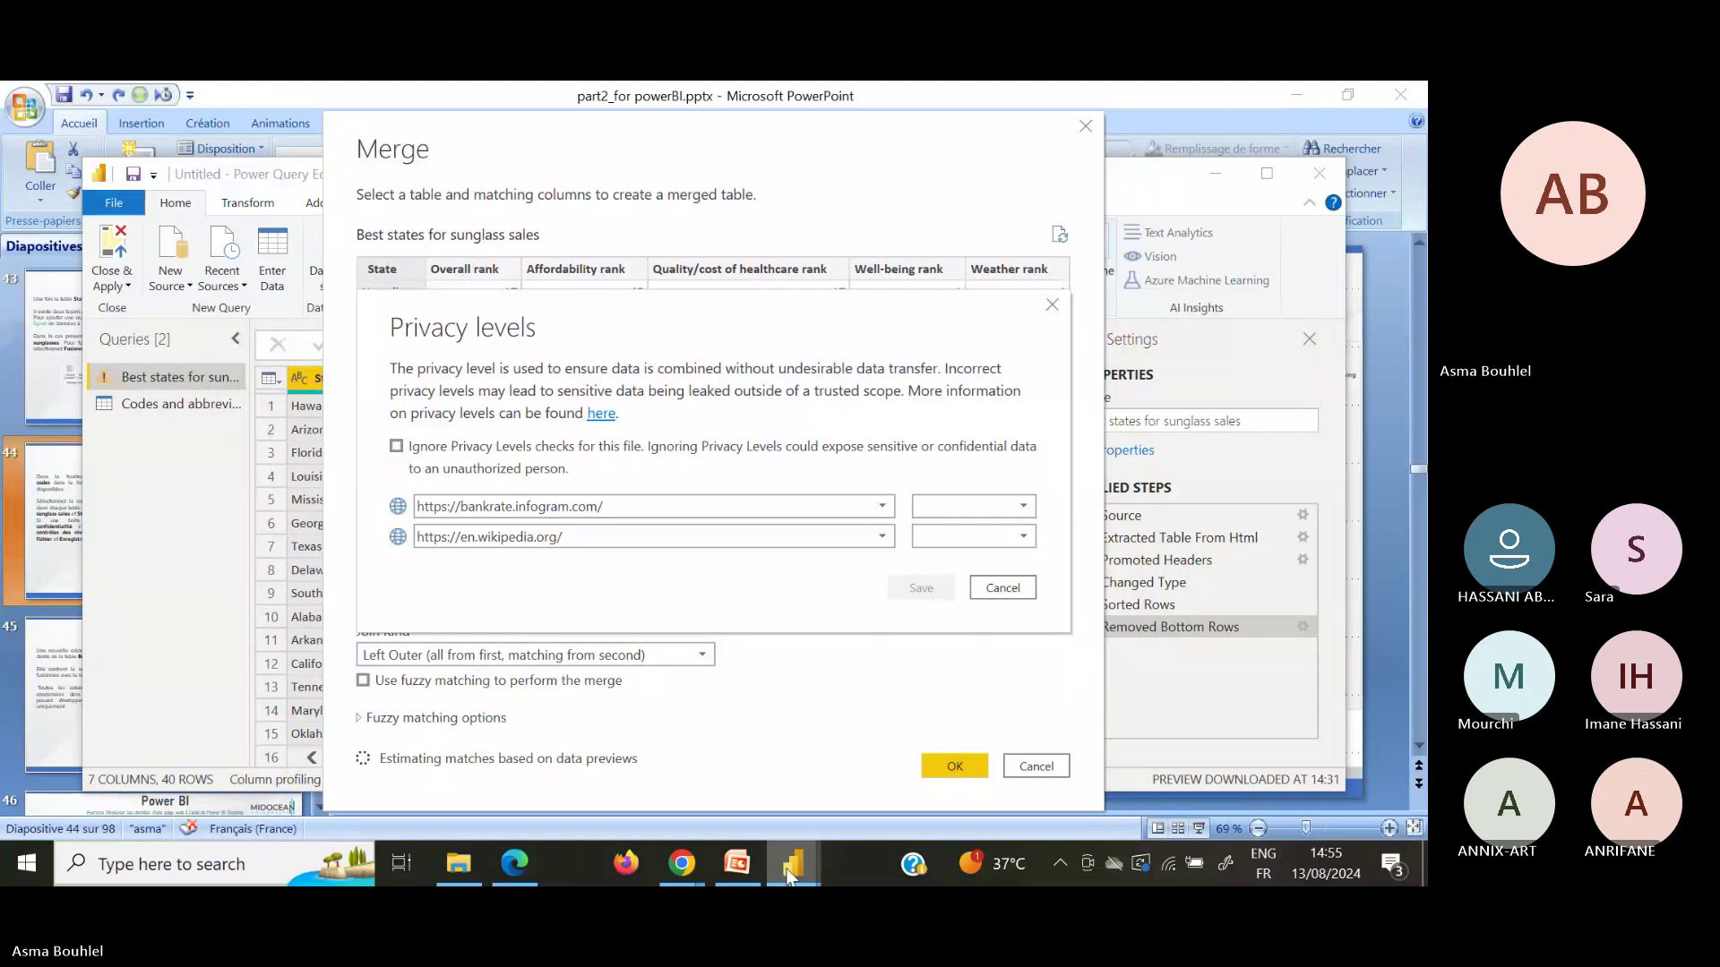
Step: Ignore privacy level checks for this file and complete the left outer merge by matching State with State name
mouse_move(790, 869)
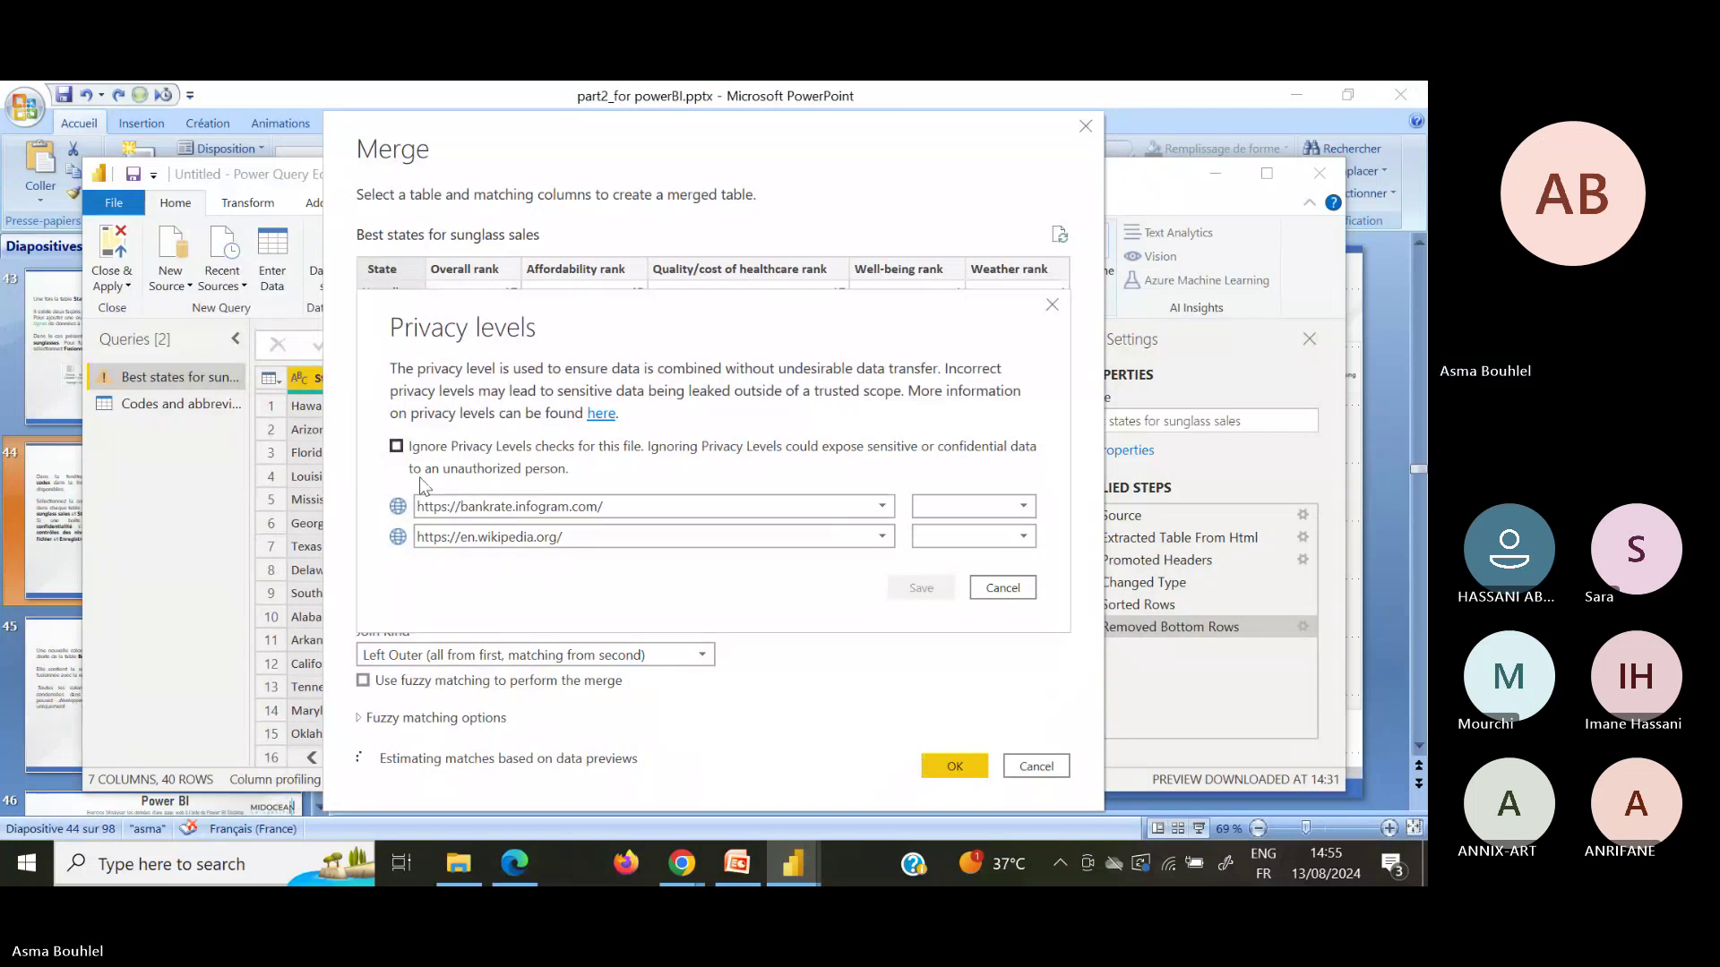
click(396, 450)
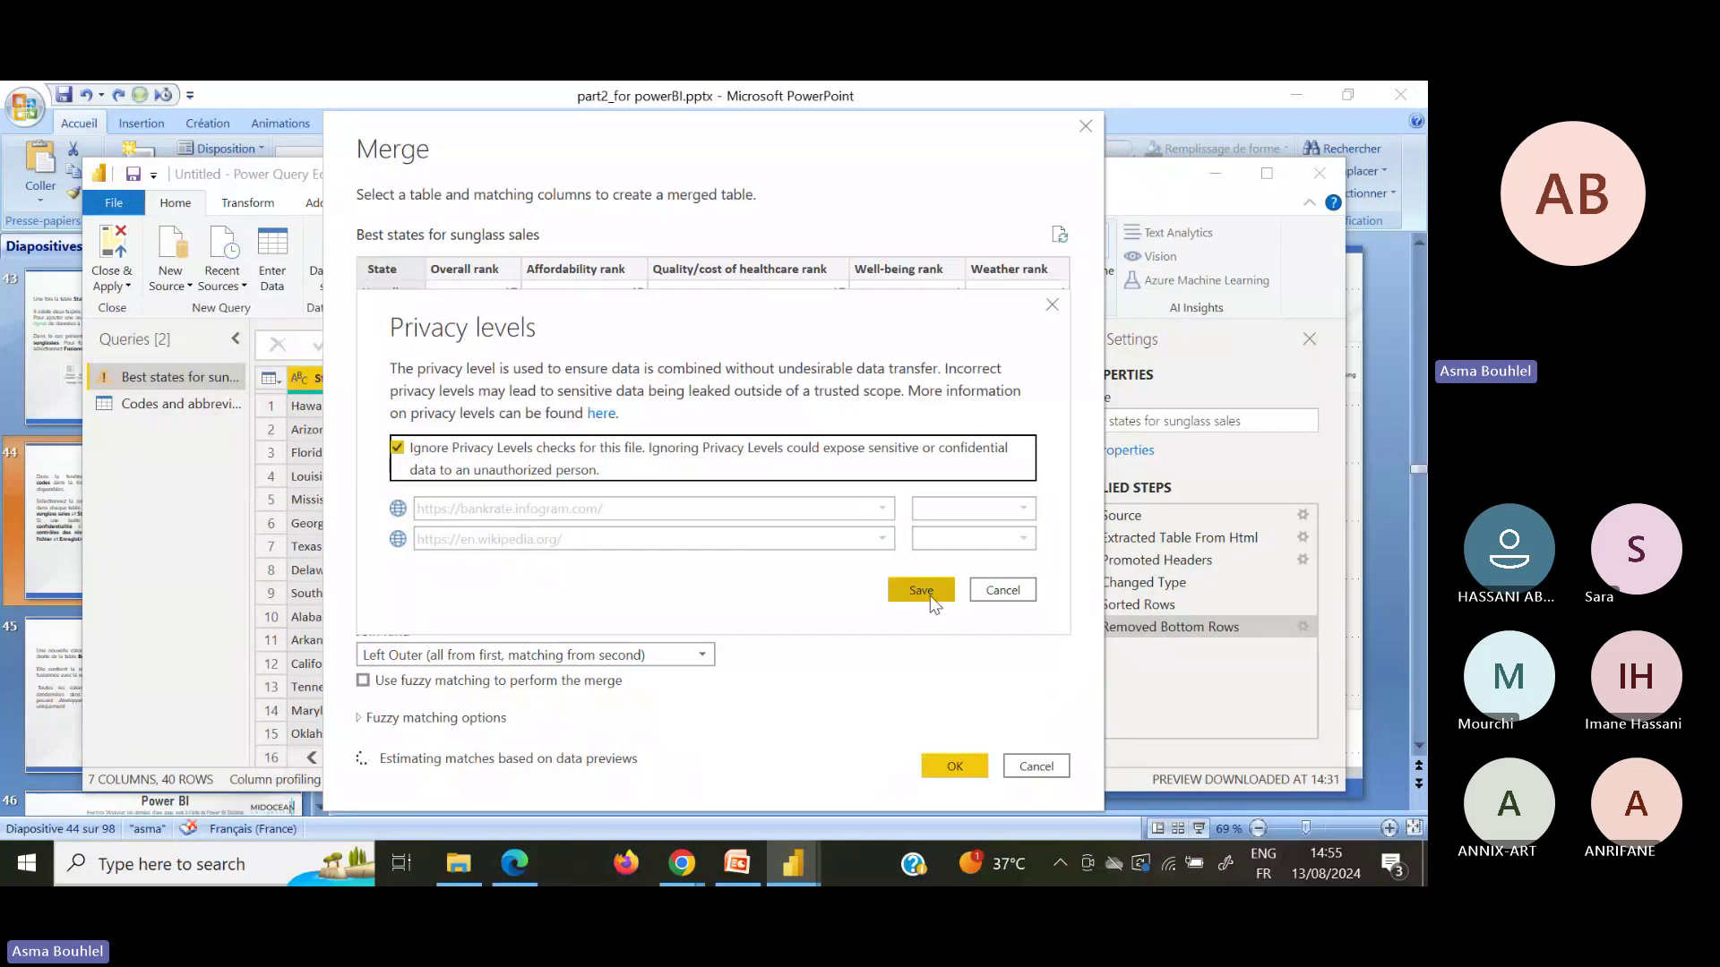
click(921, 591)
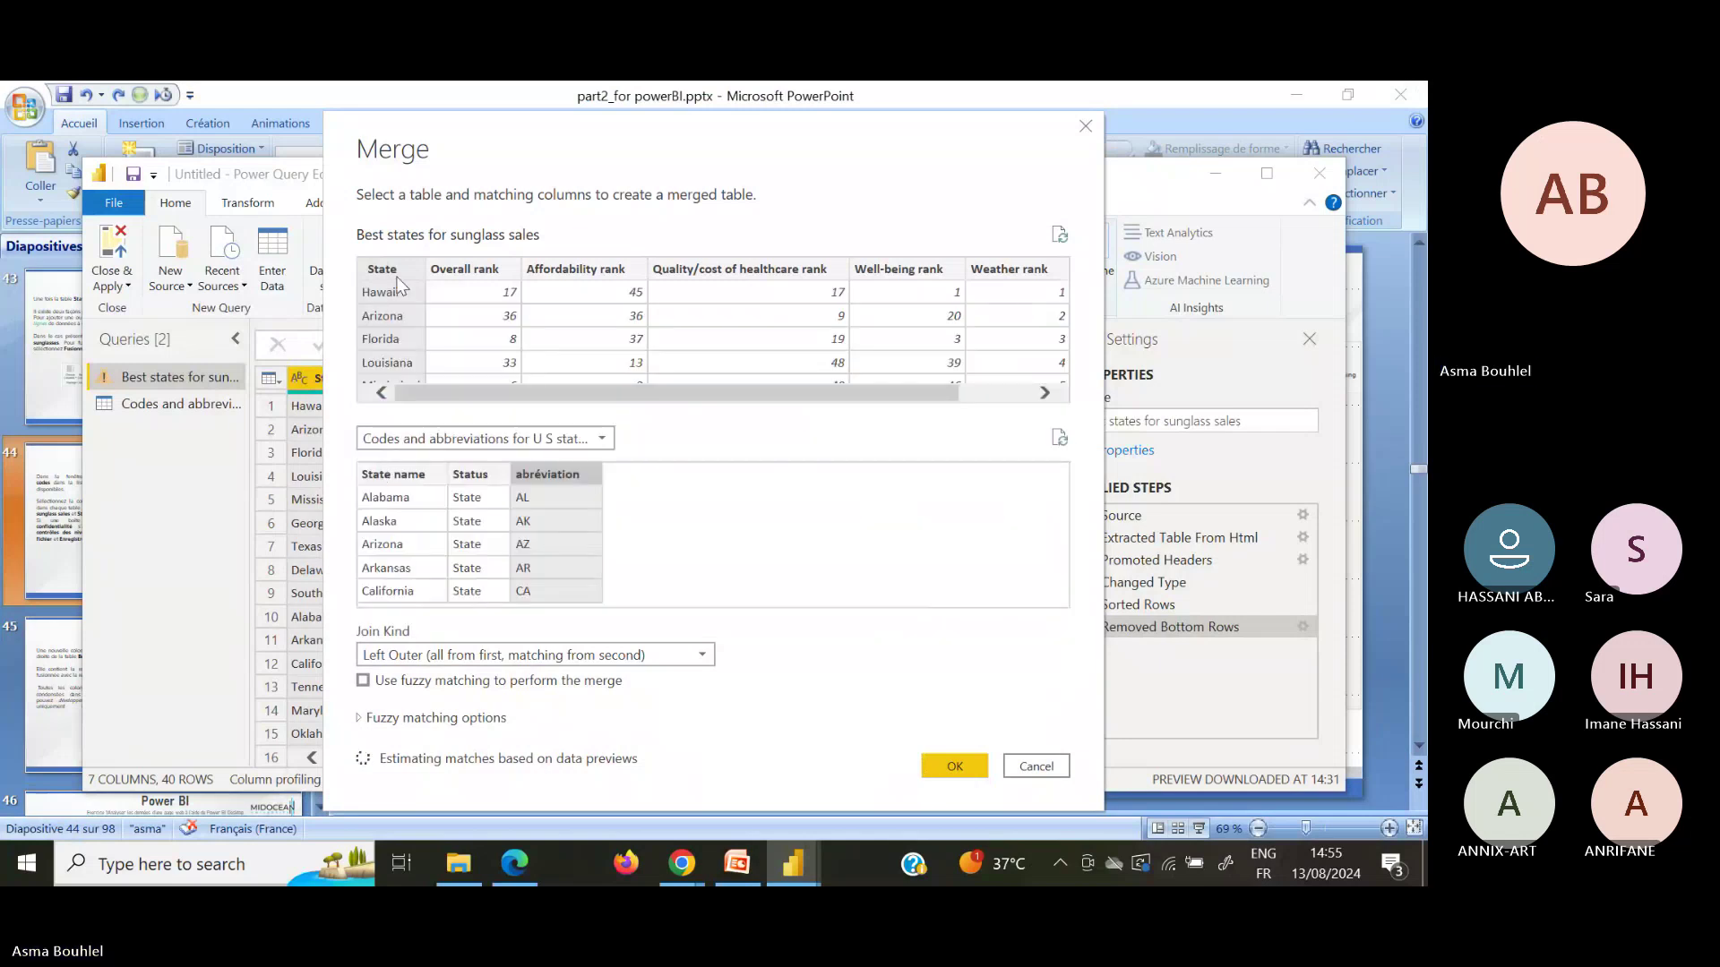
click(373, 476)
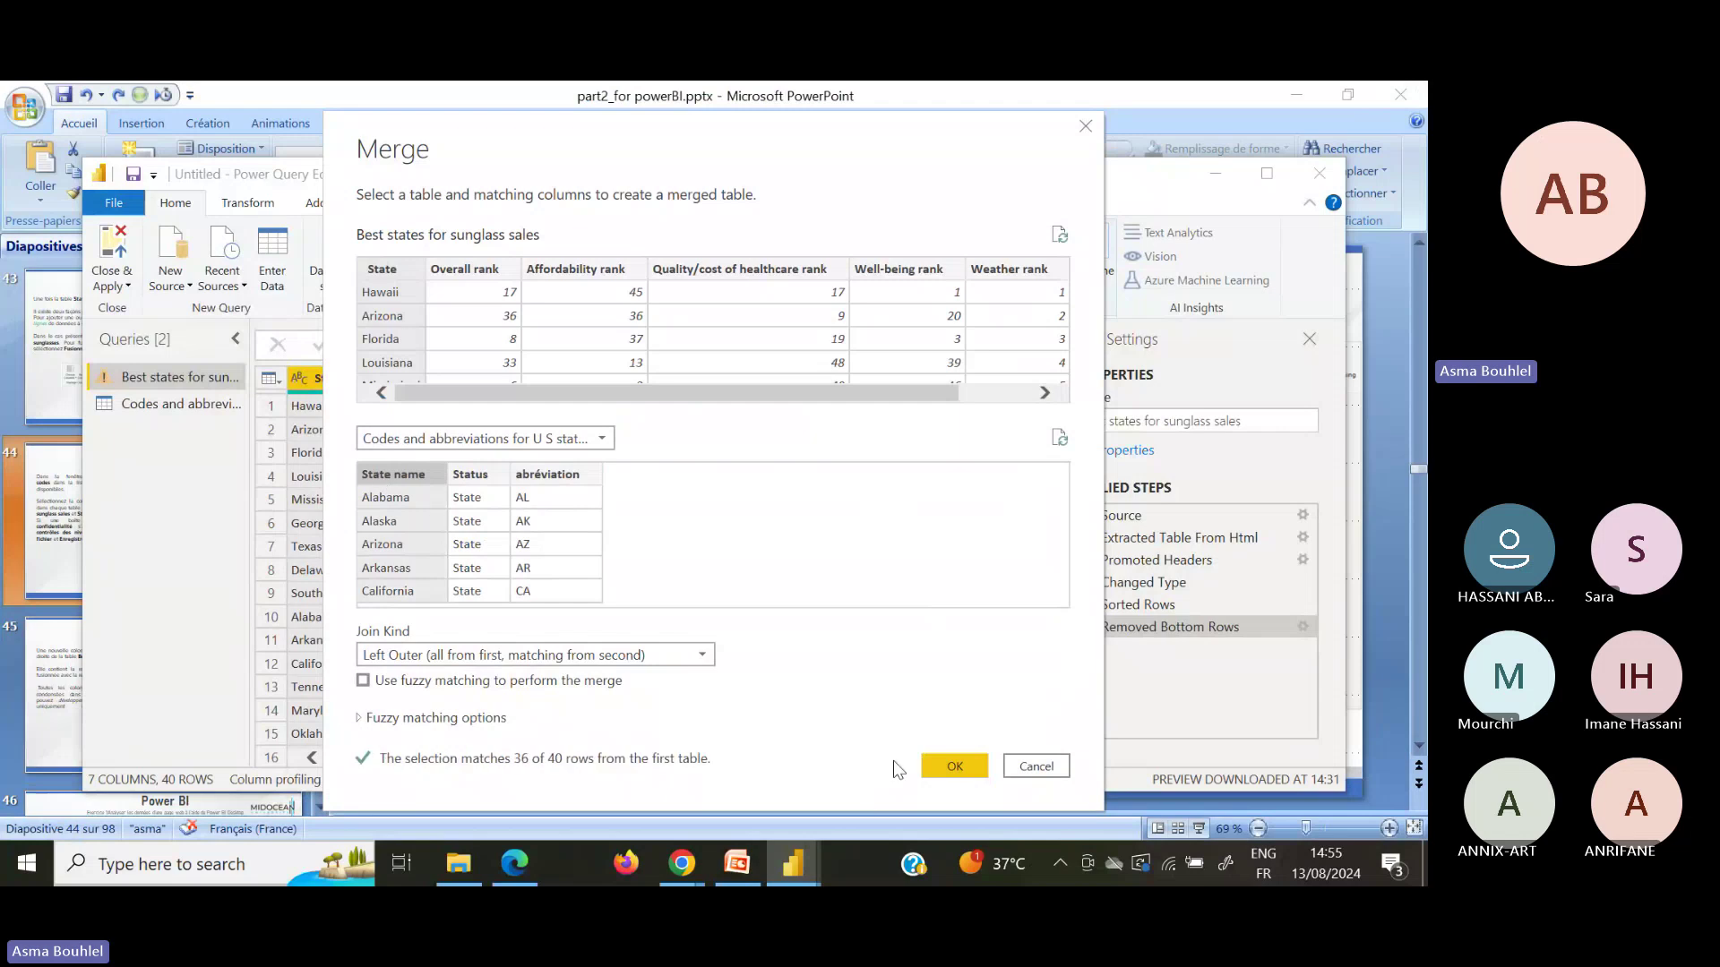
click(968, 766)
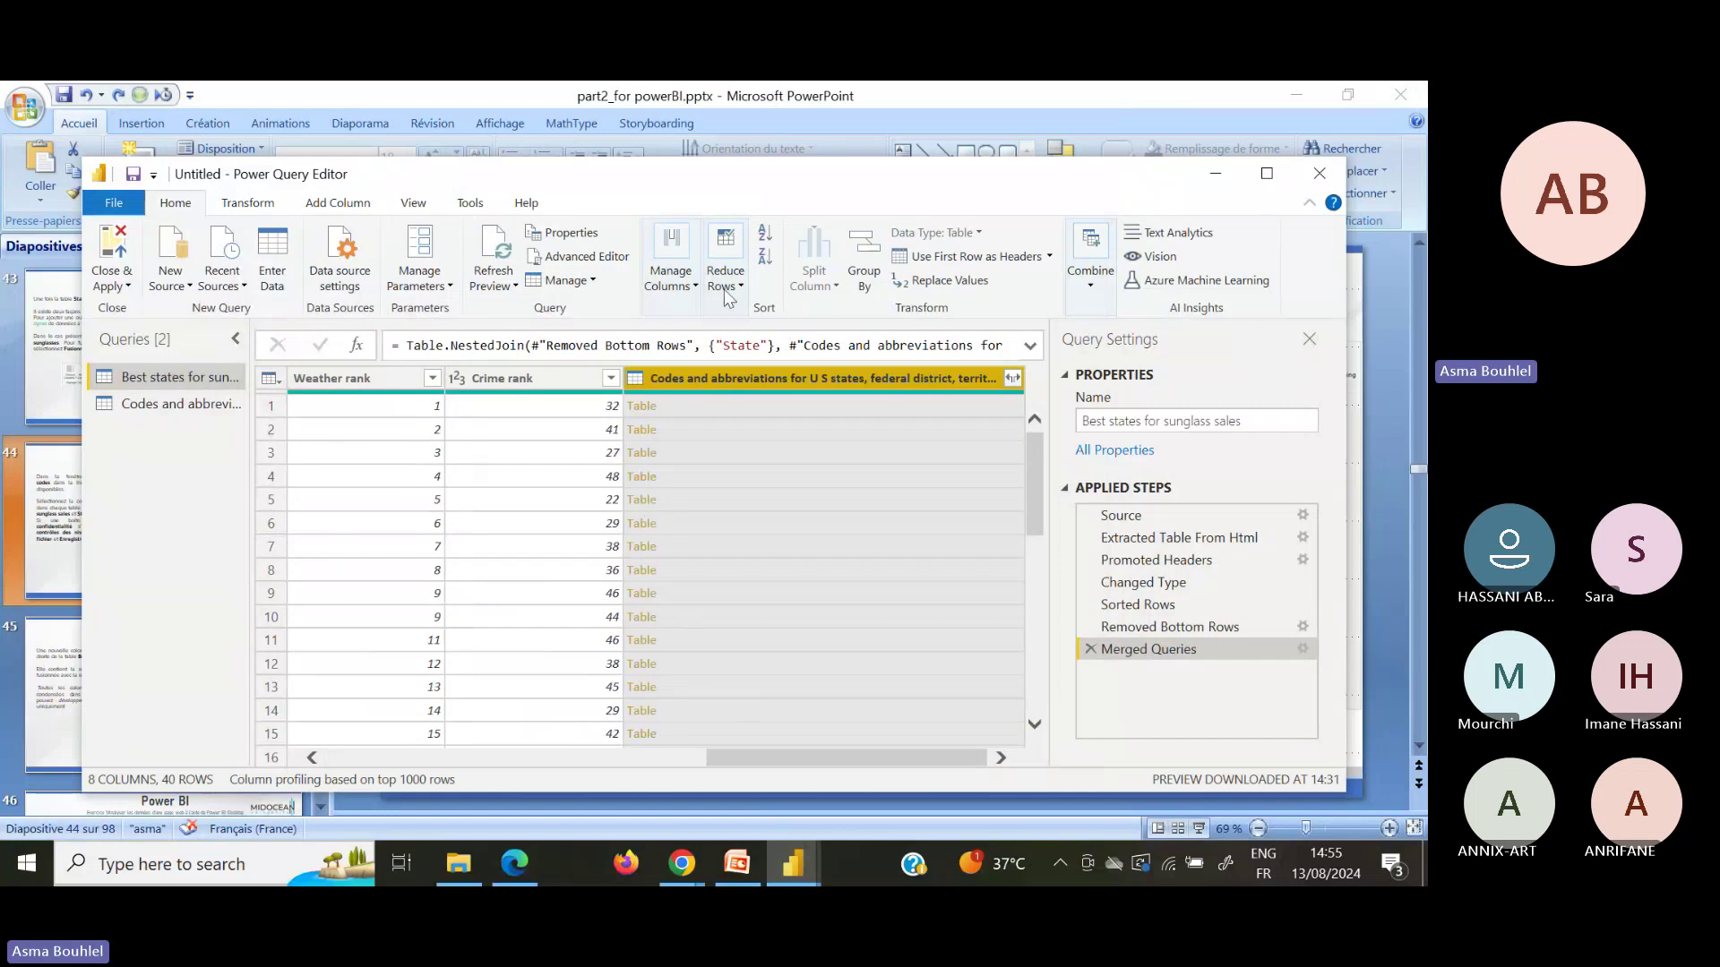
Step: Read the explanation of the merged column on slide 45 in PowerPoint and return to Power Query Editor
click(730, 882)
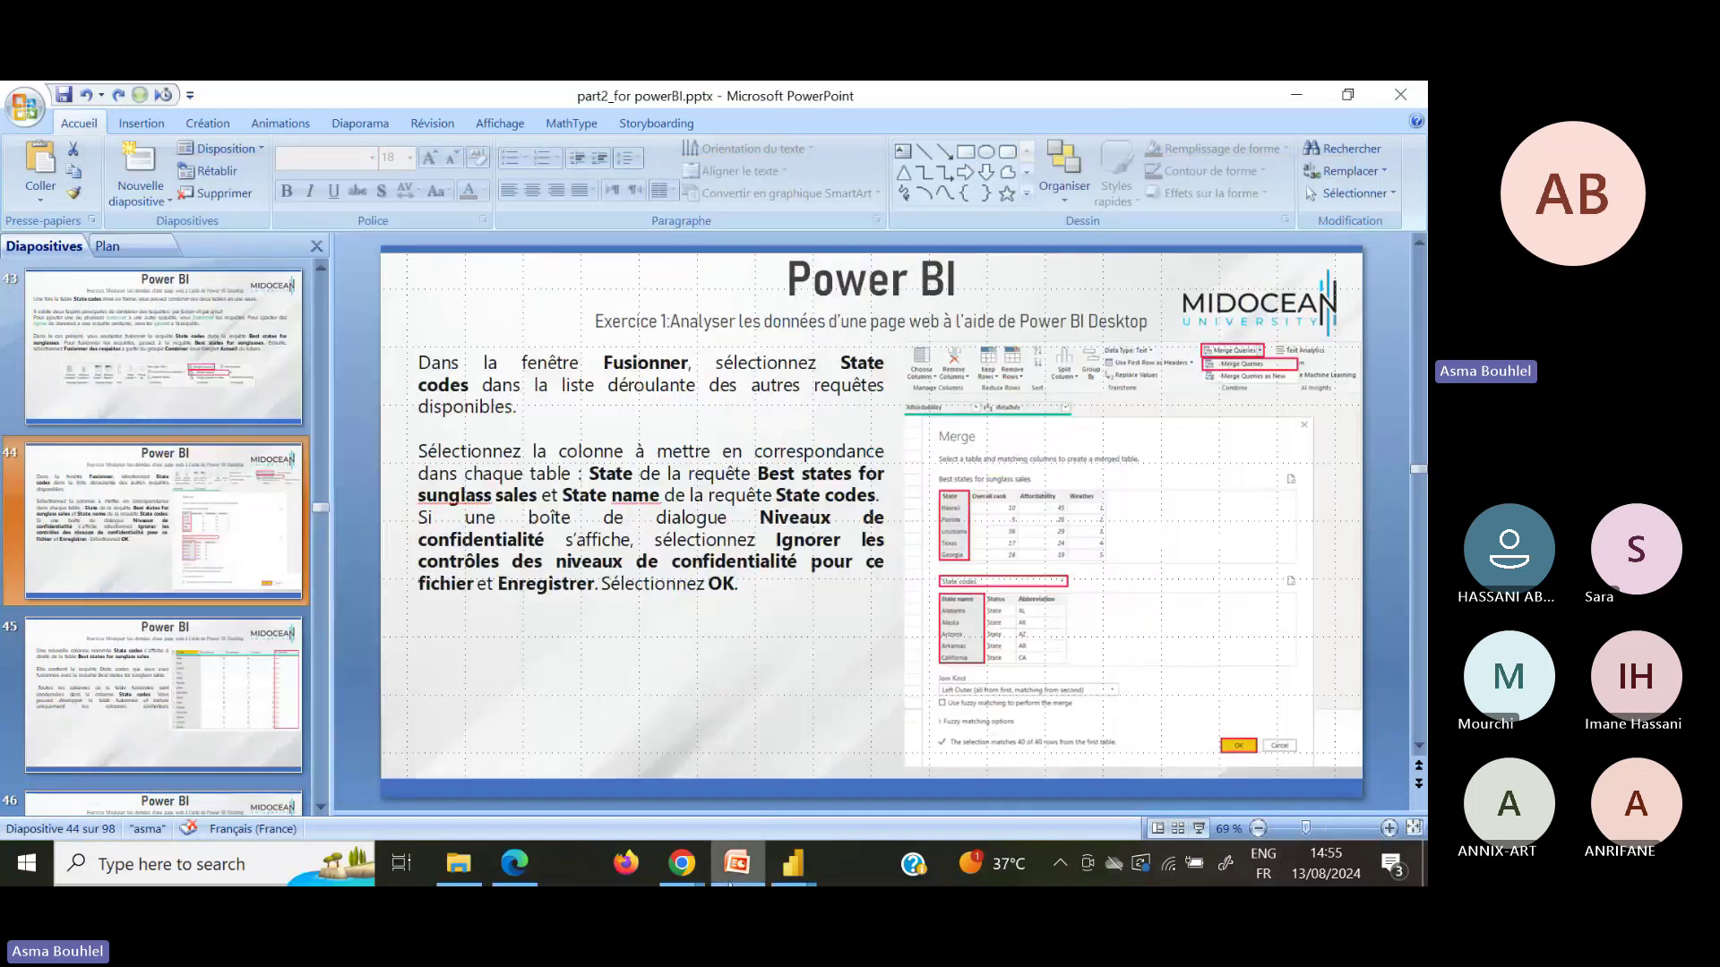
click(158, 691)
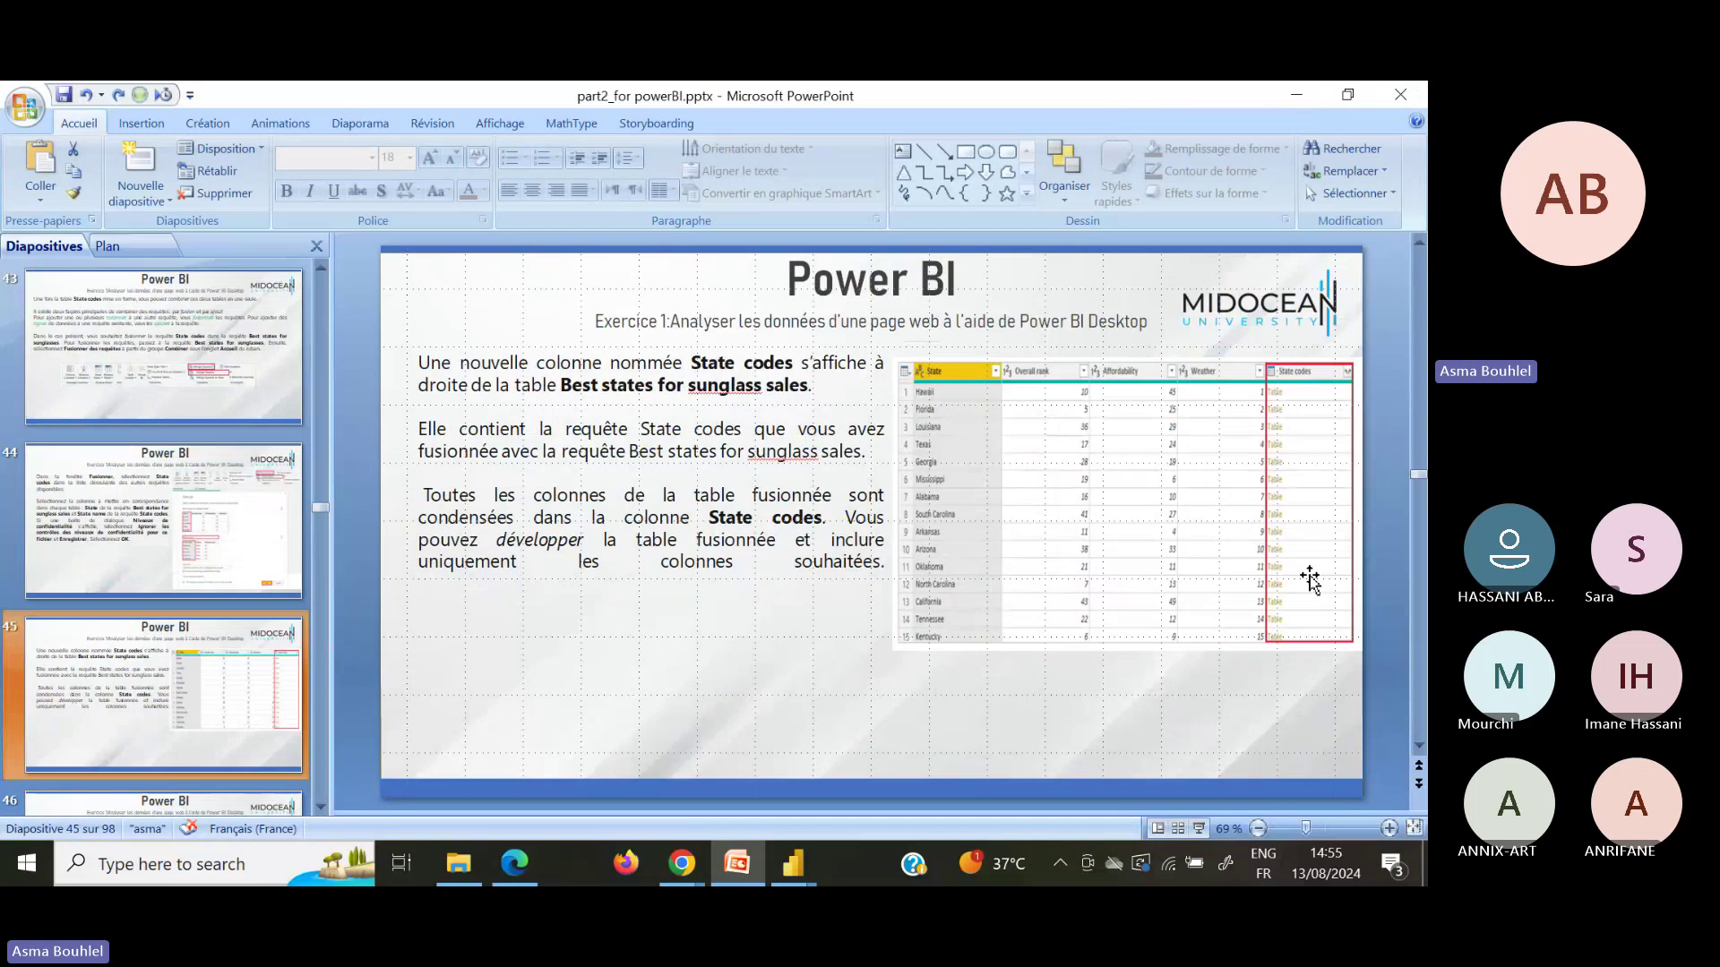
click(792, 867)
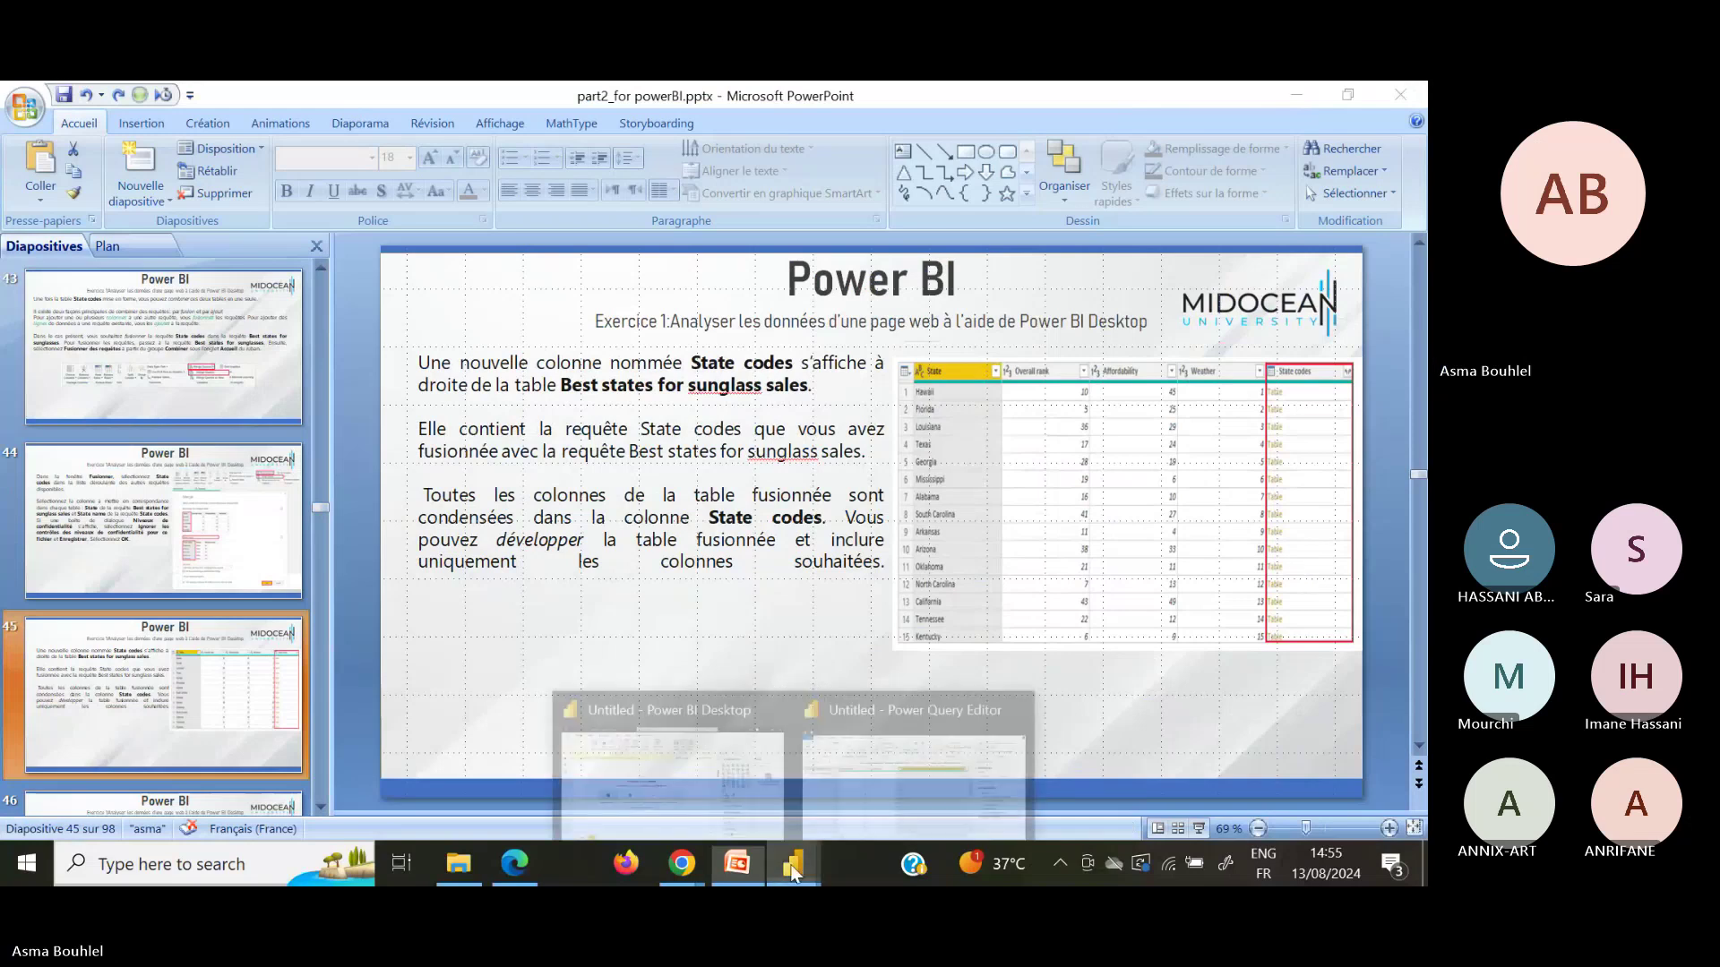
click(900, 815)
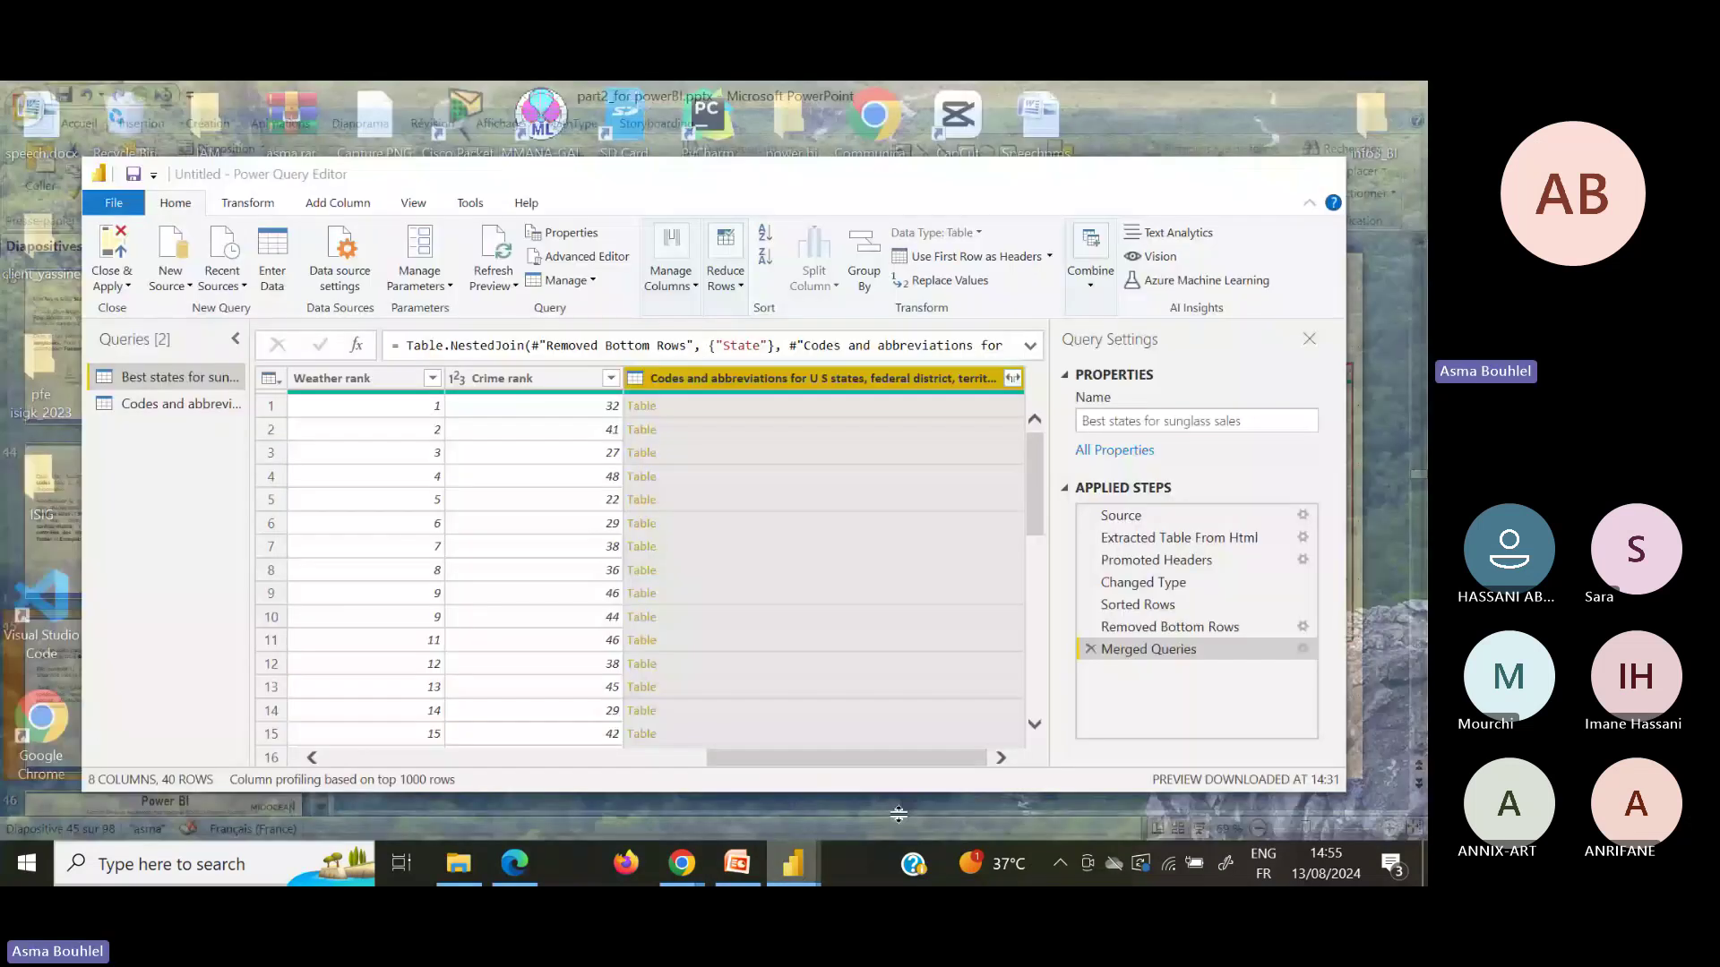
Step: Expand the merged codes and abbreviations column into State name, Status and abréviation, using the original column name as prefix, and review the result
click(1012, 378)
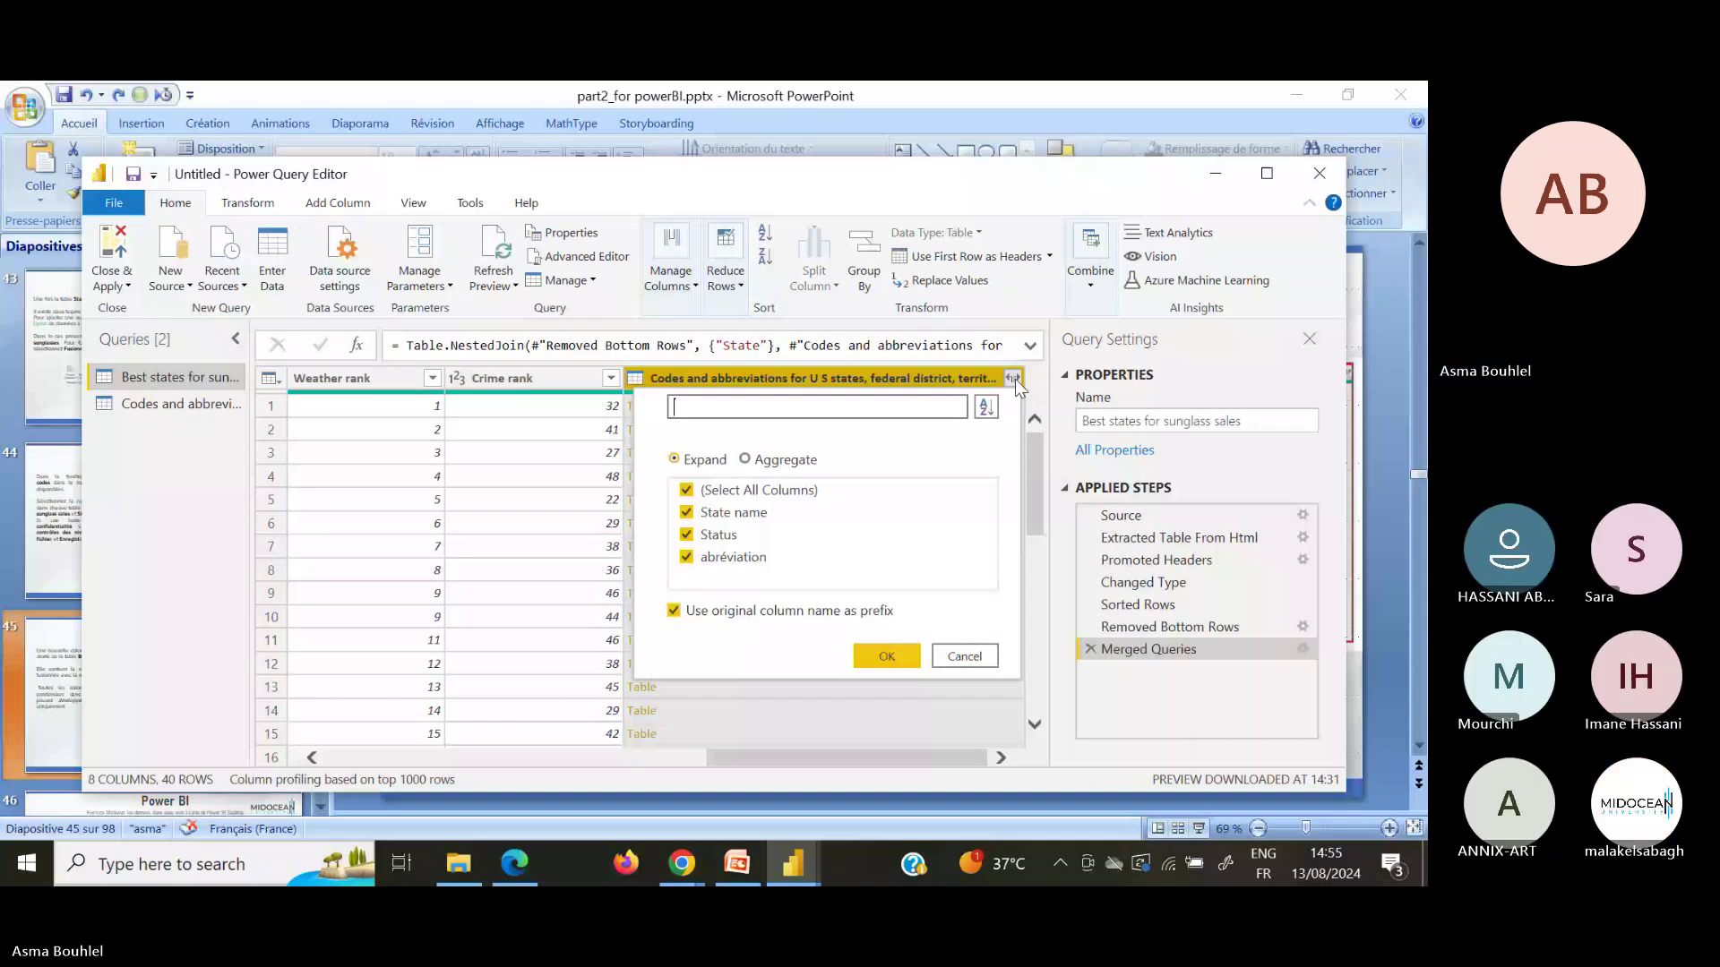
click(887, 659)
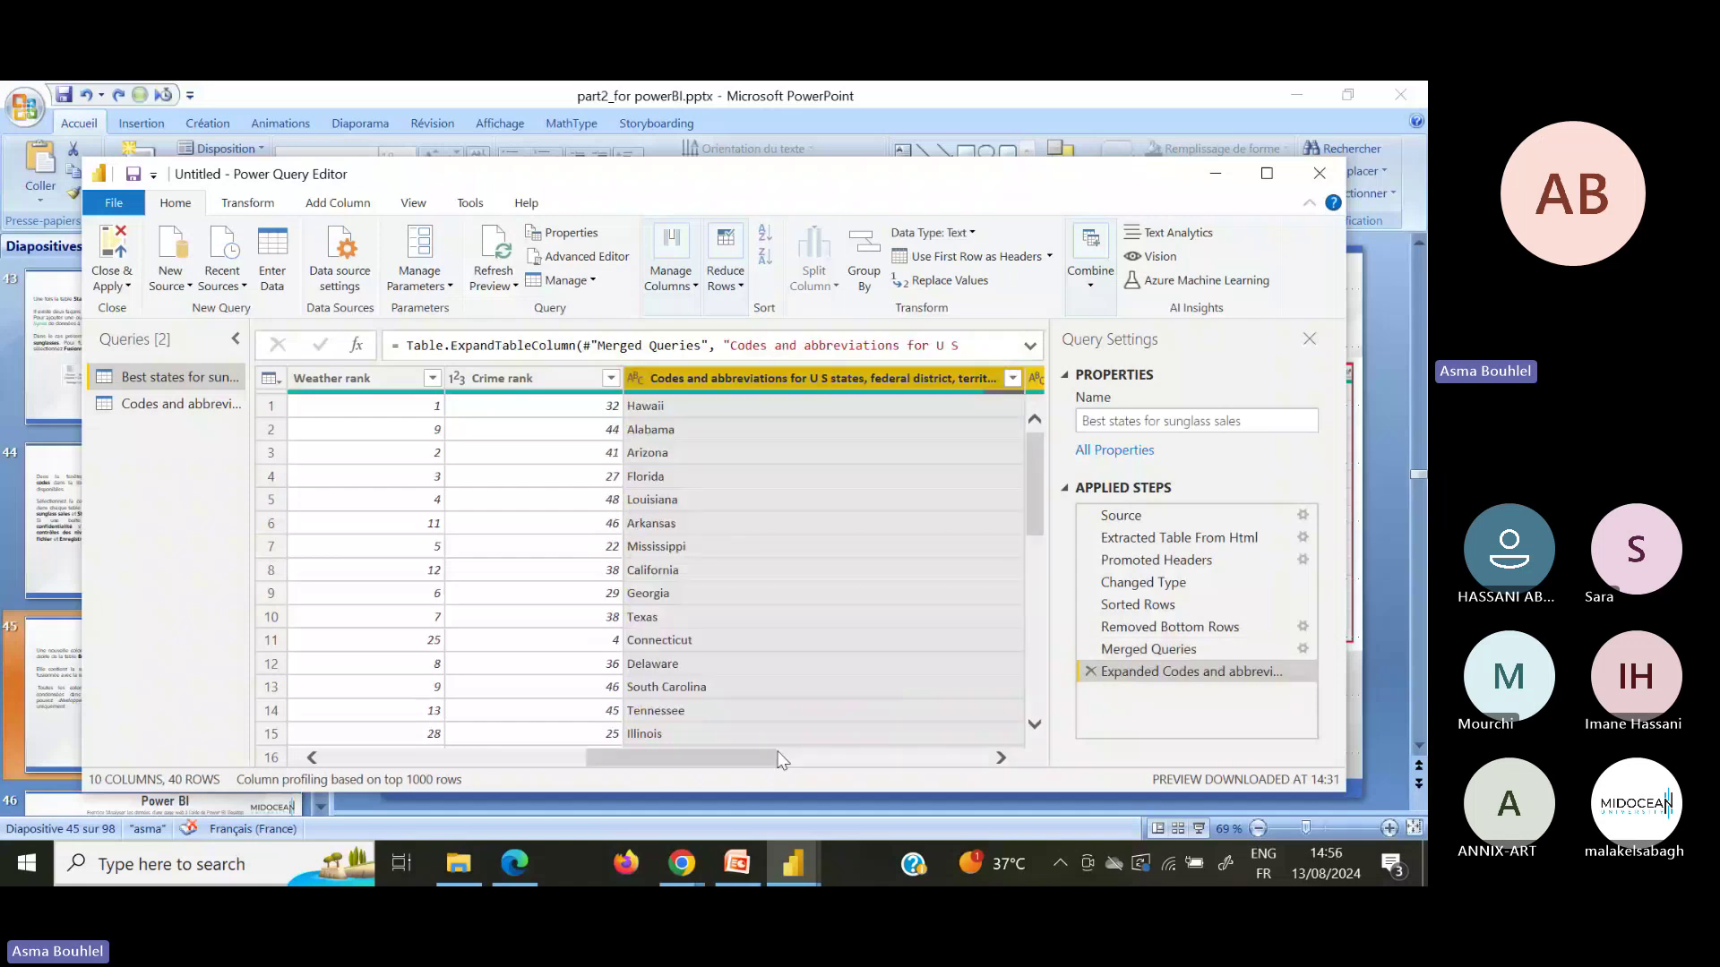
drag(779, 758, 831, 779)
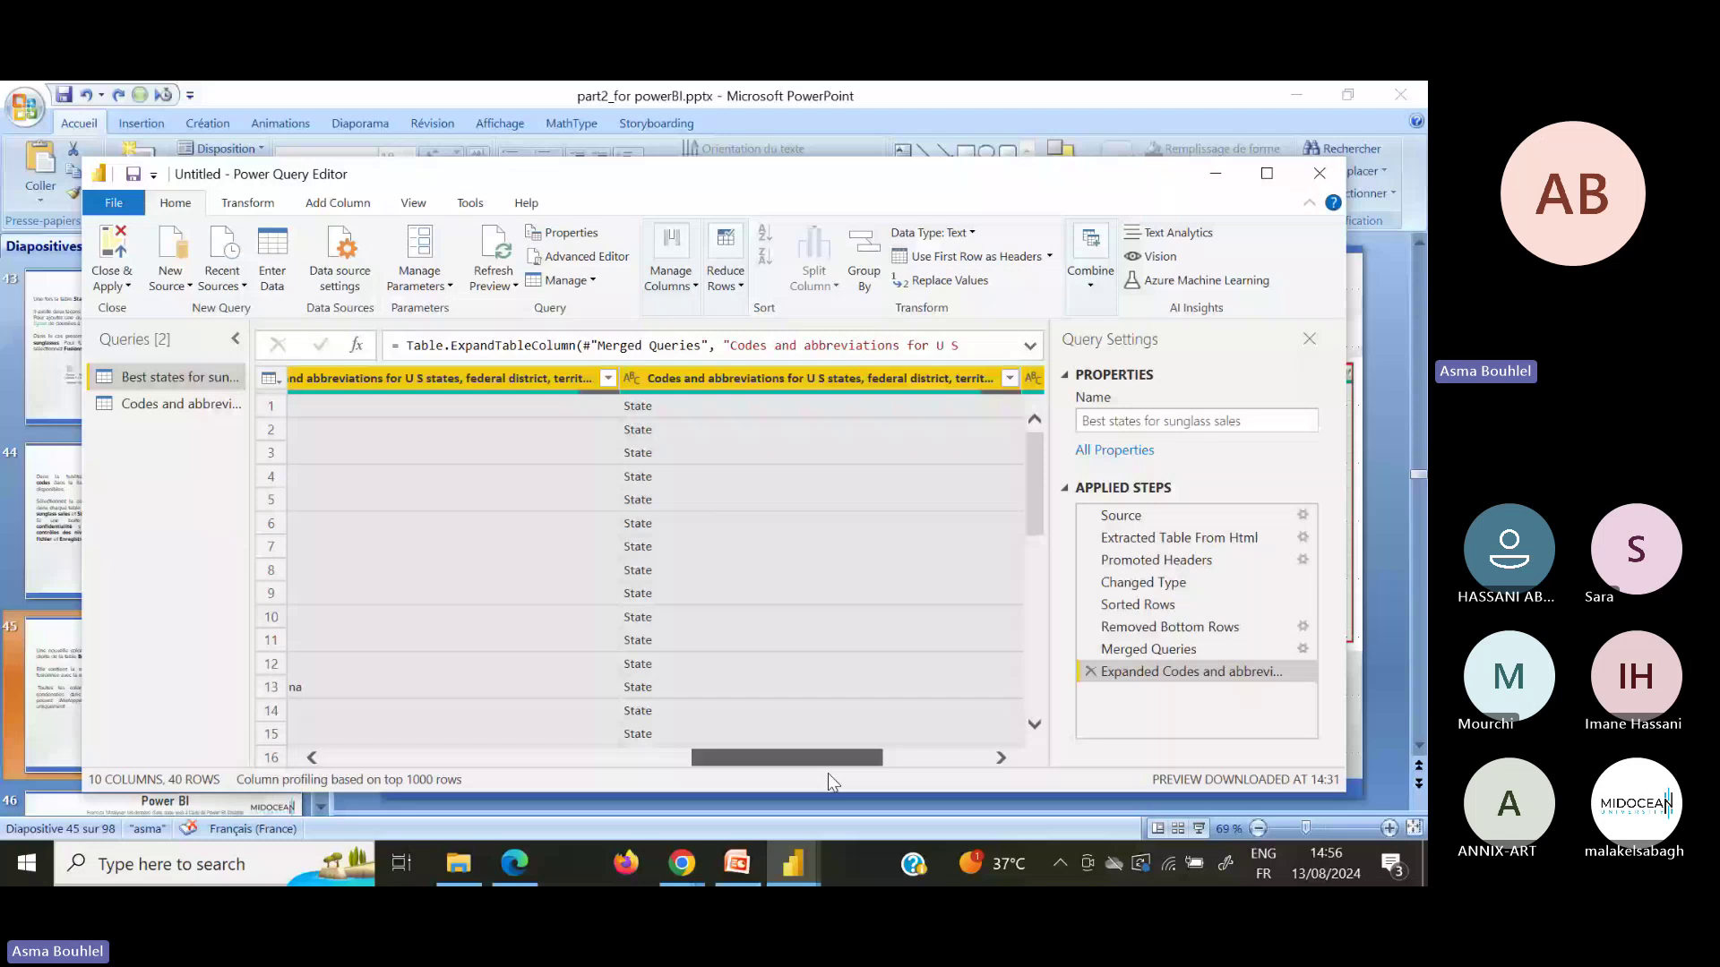
drag(828, 772, 457, 768)
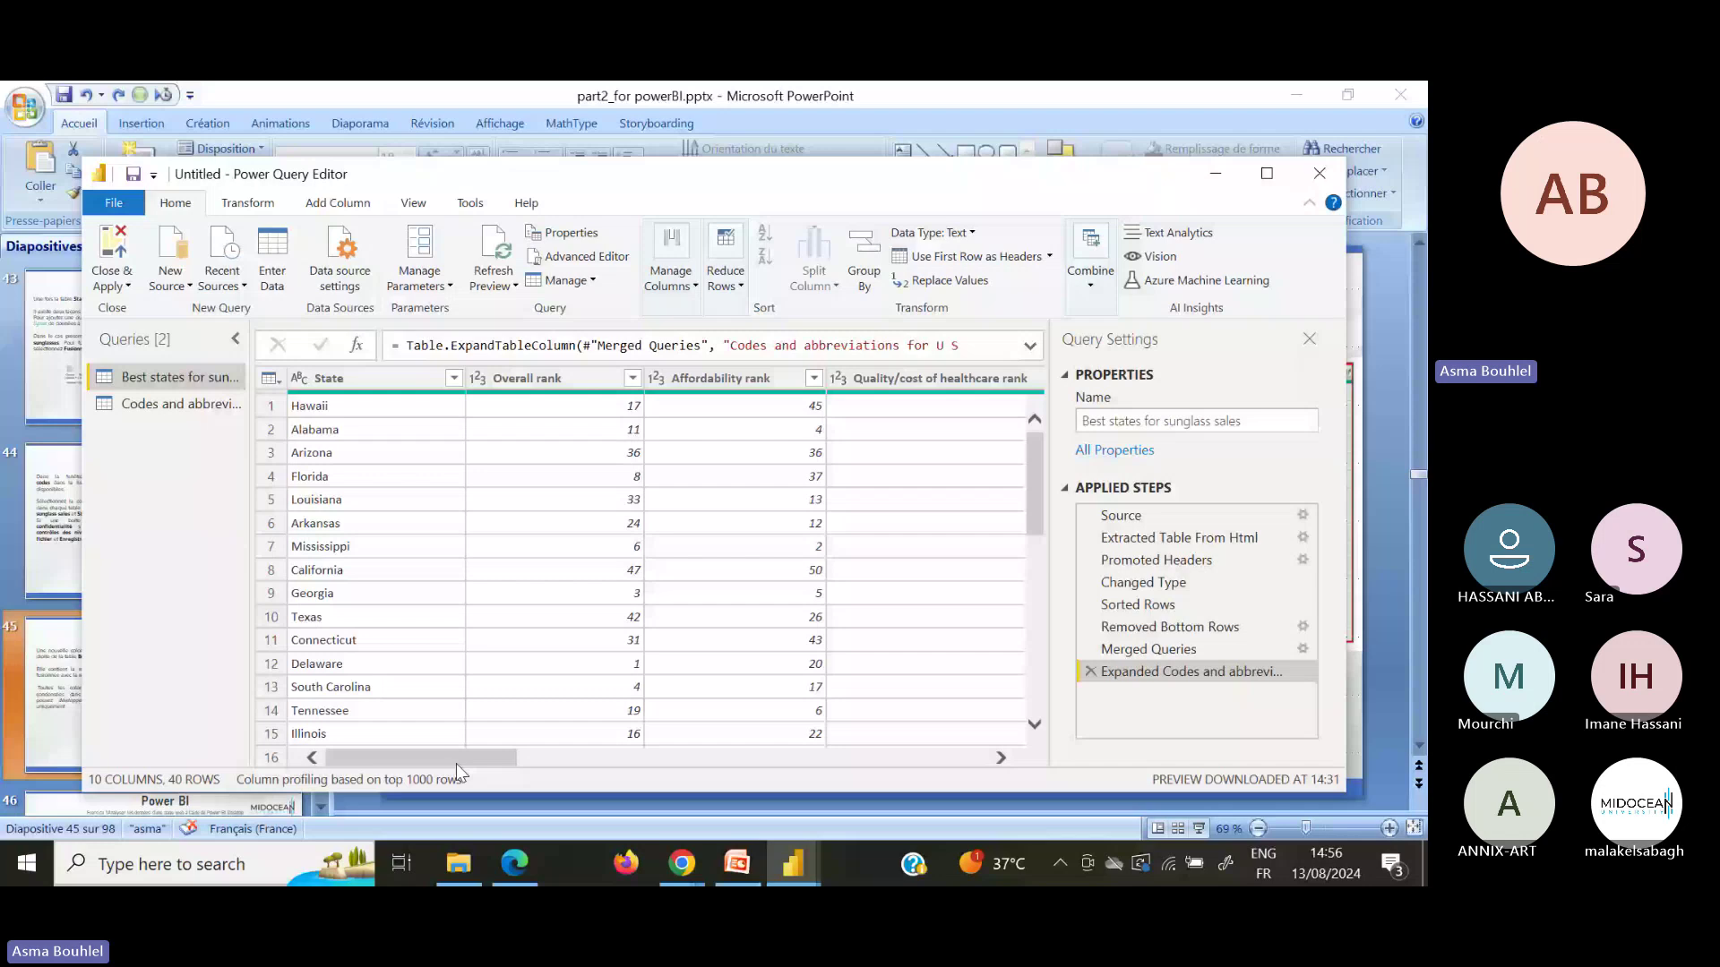
drag(455, 764, 371, 742)
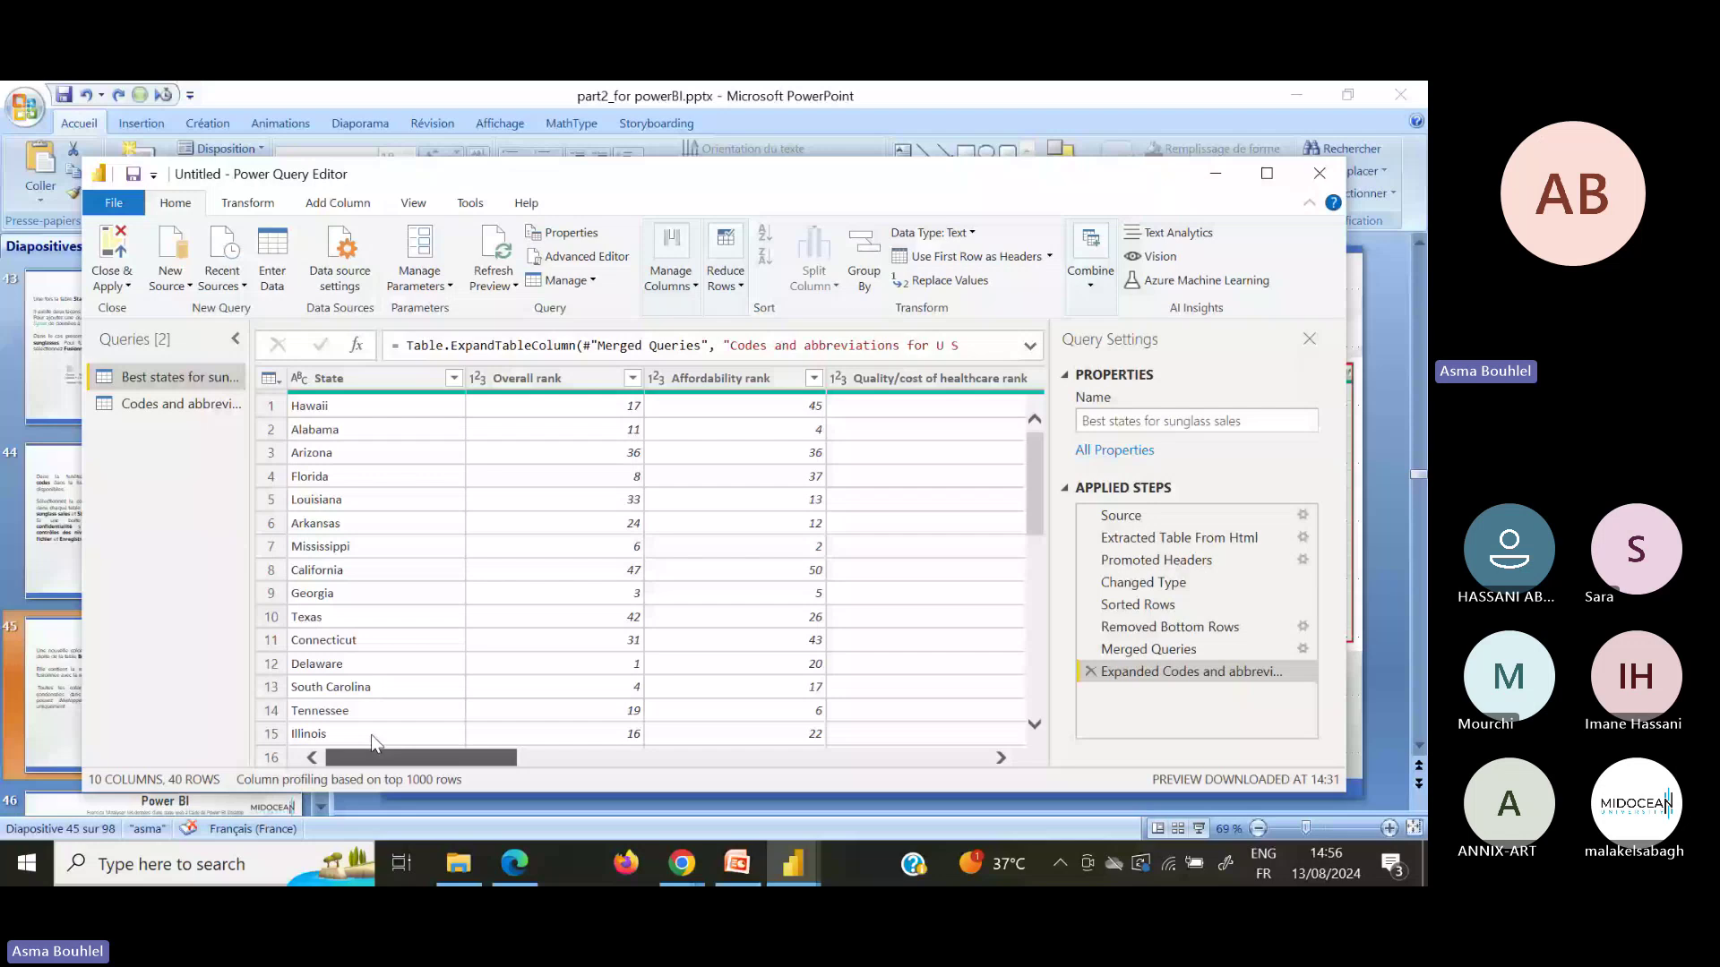
Step: Consult the instructions for expanding the merged column on slide 46 in PowerPoint
click(732, 869)
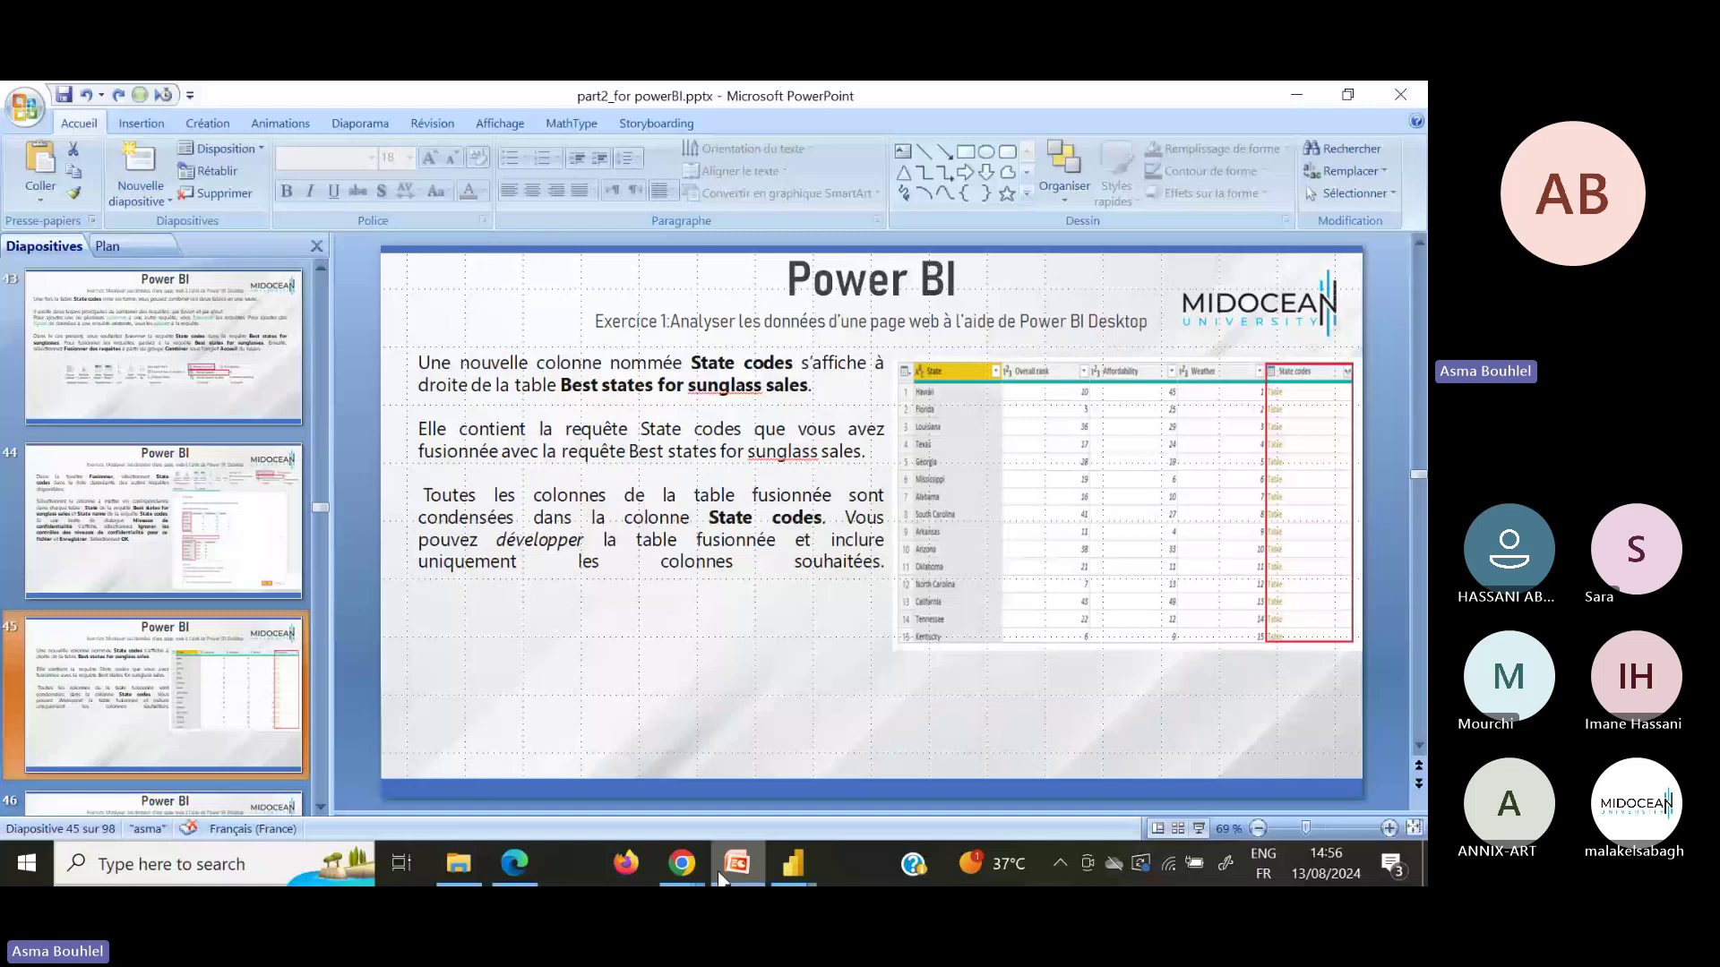
key(Down)
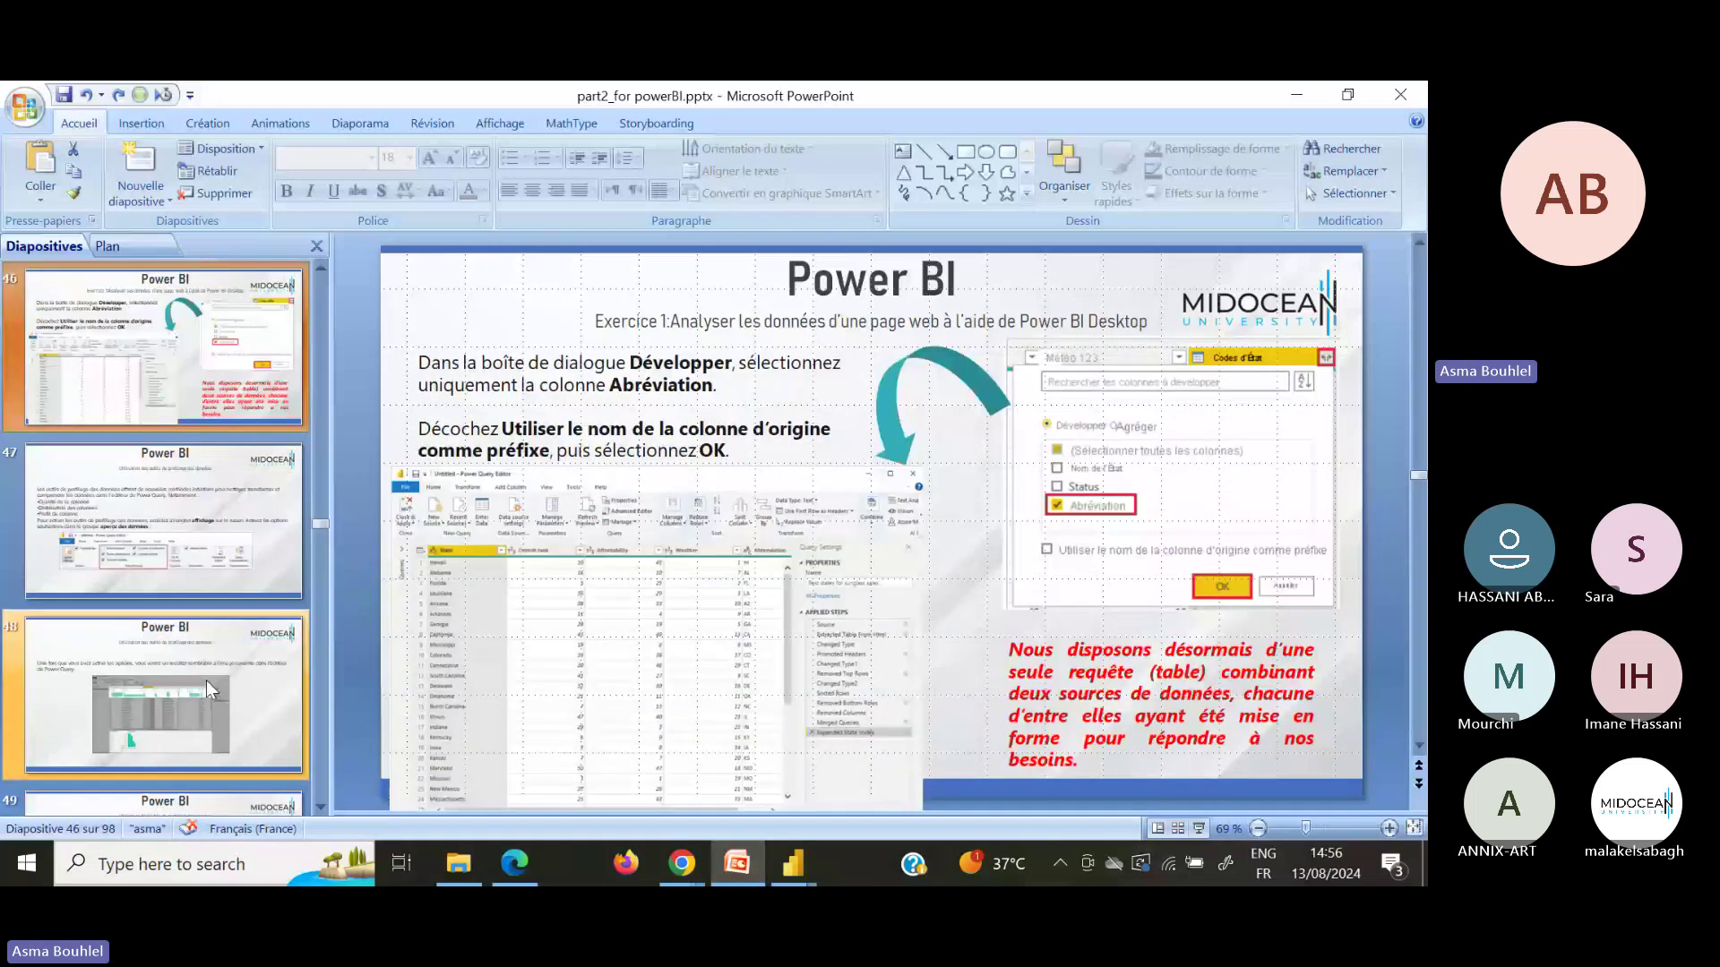
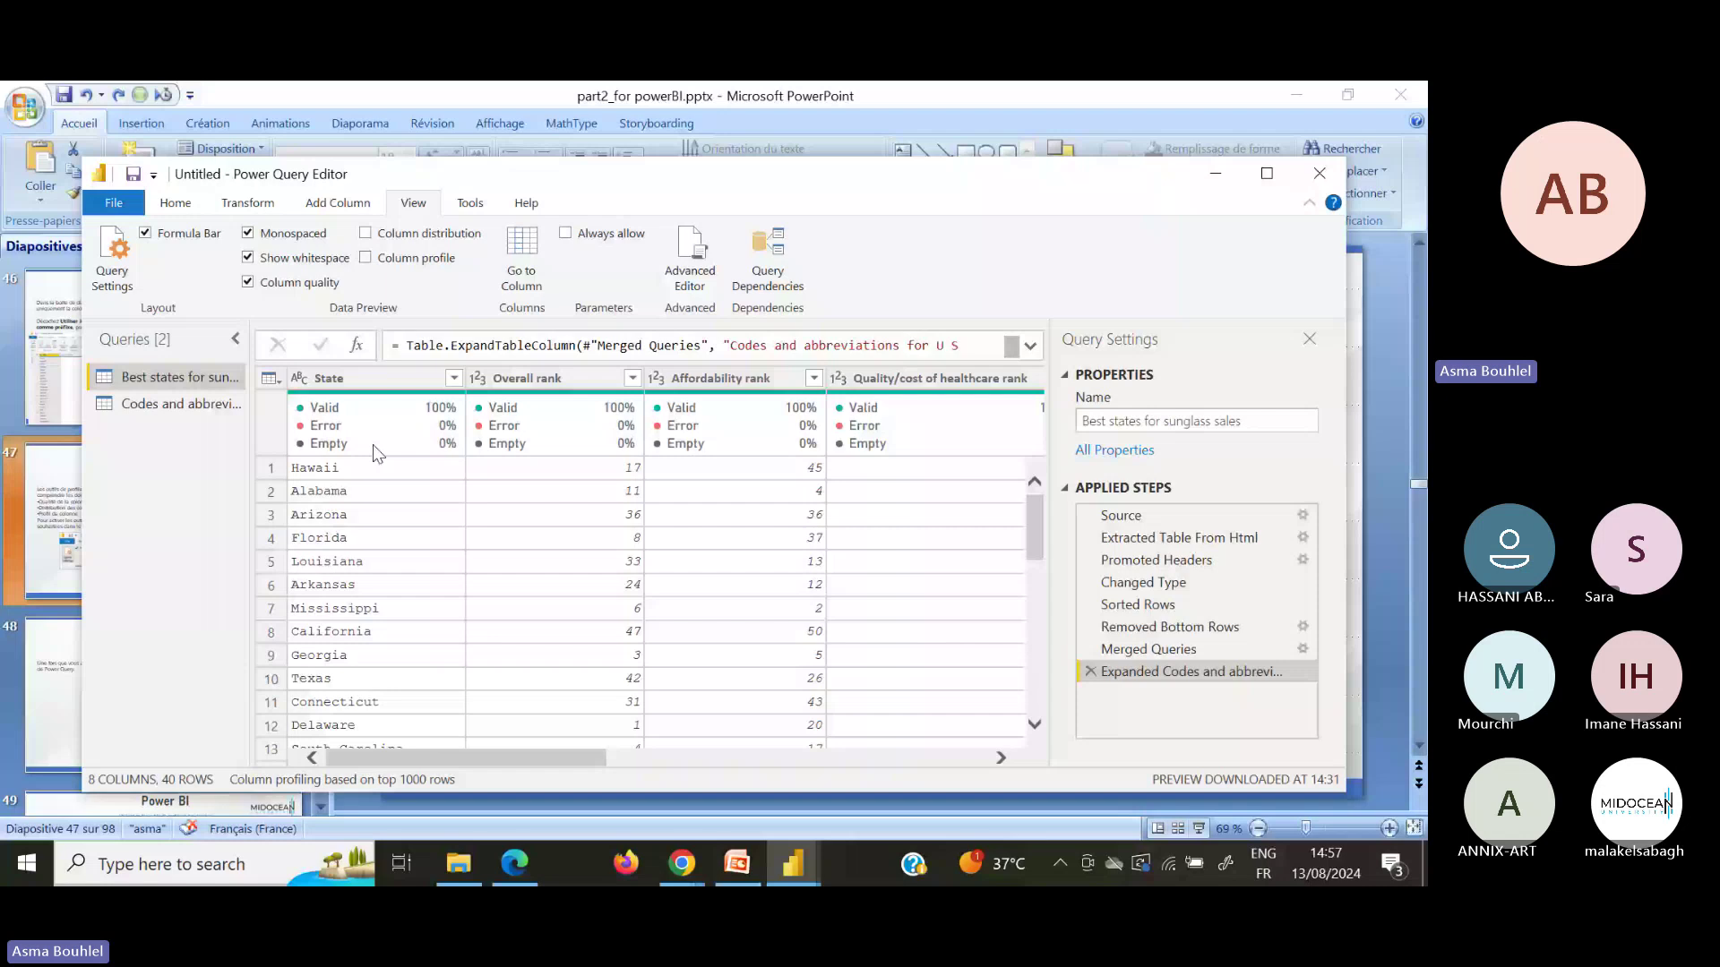
Step: Review the value distribution using Column profile, and replace it with Column distribution to inspect all columns of Best states for sunglass sales
click(365, 259)
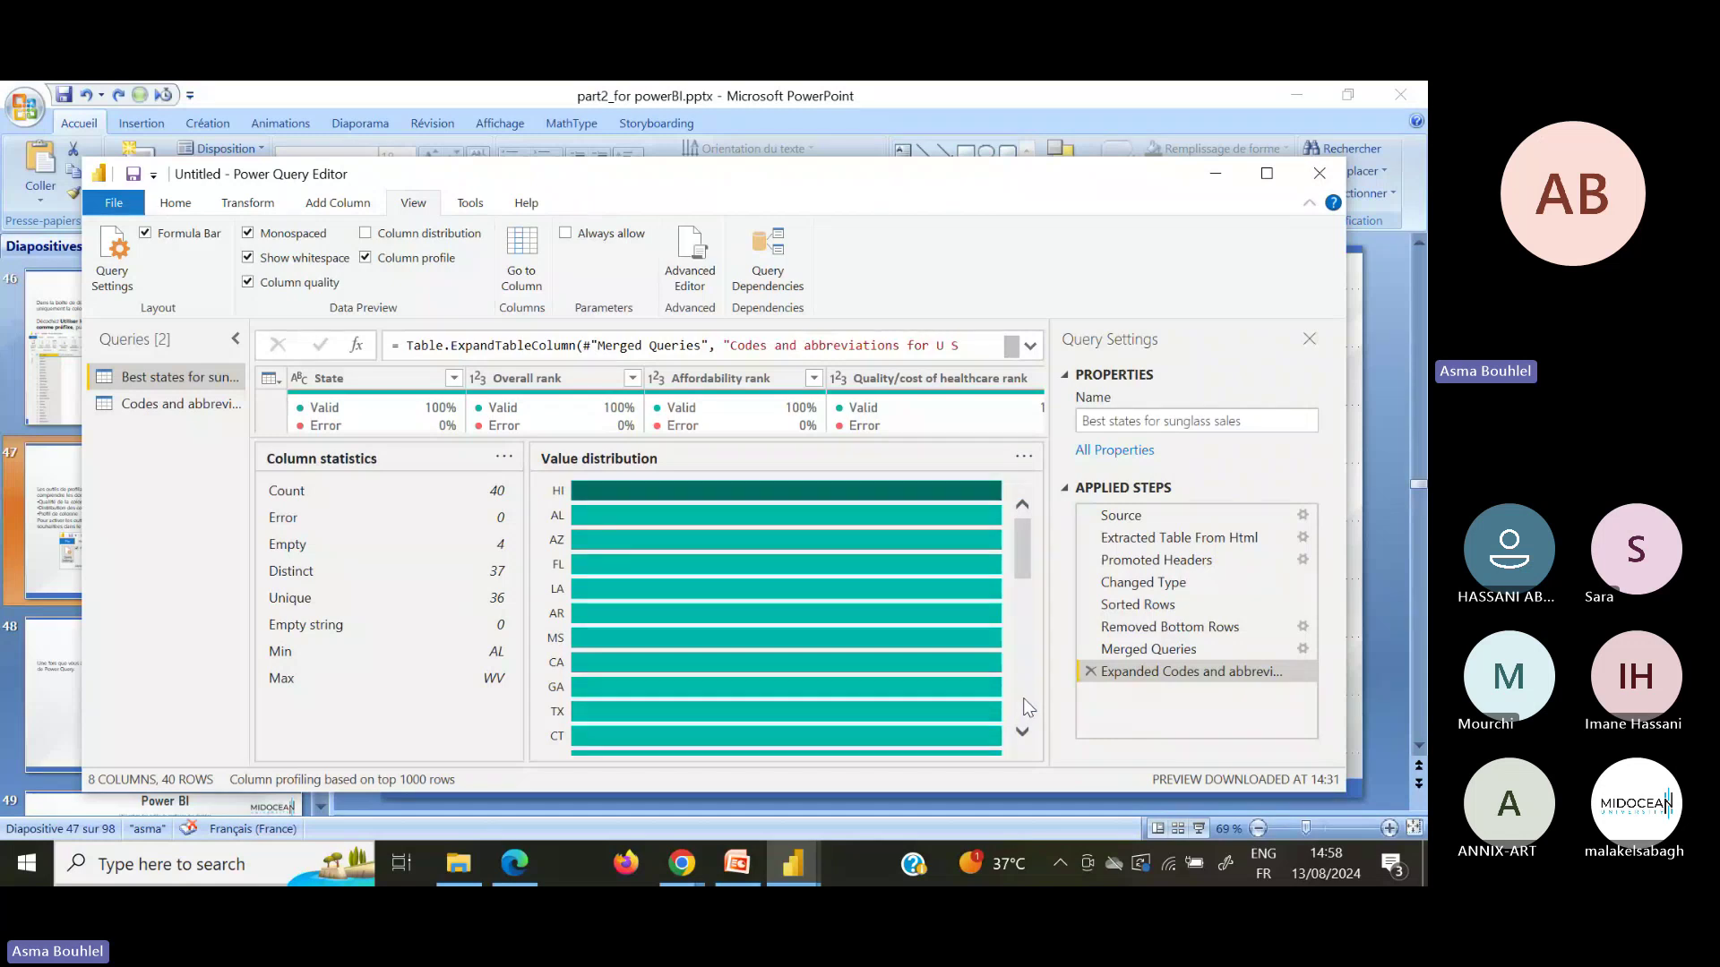
scroll(1023, 700, down, 3)
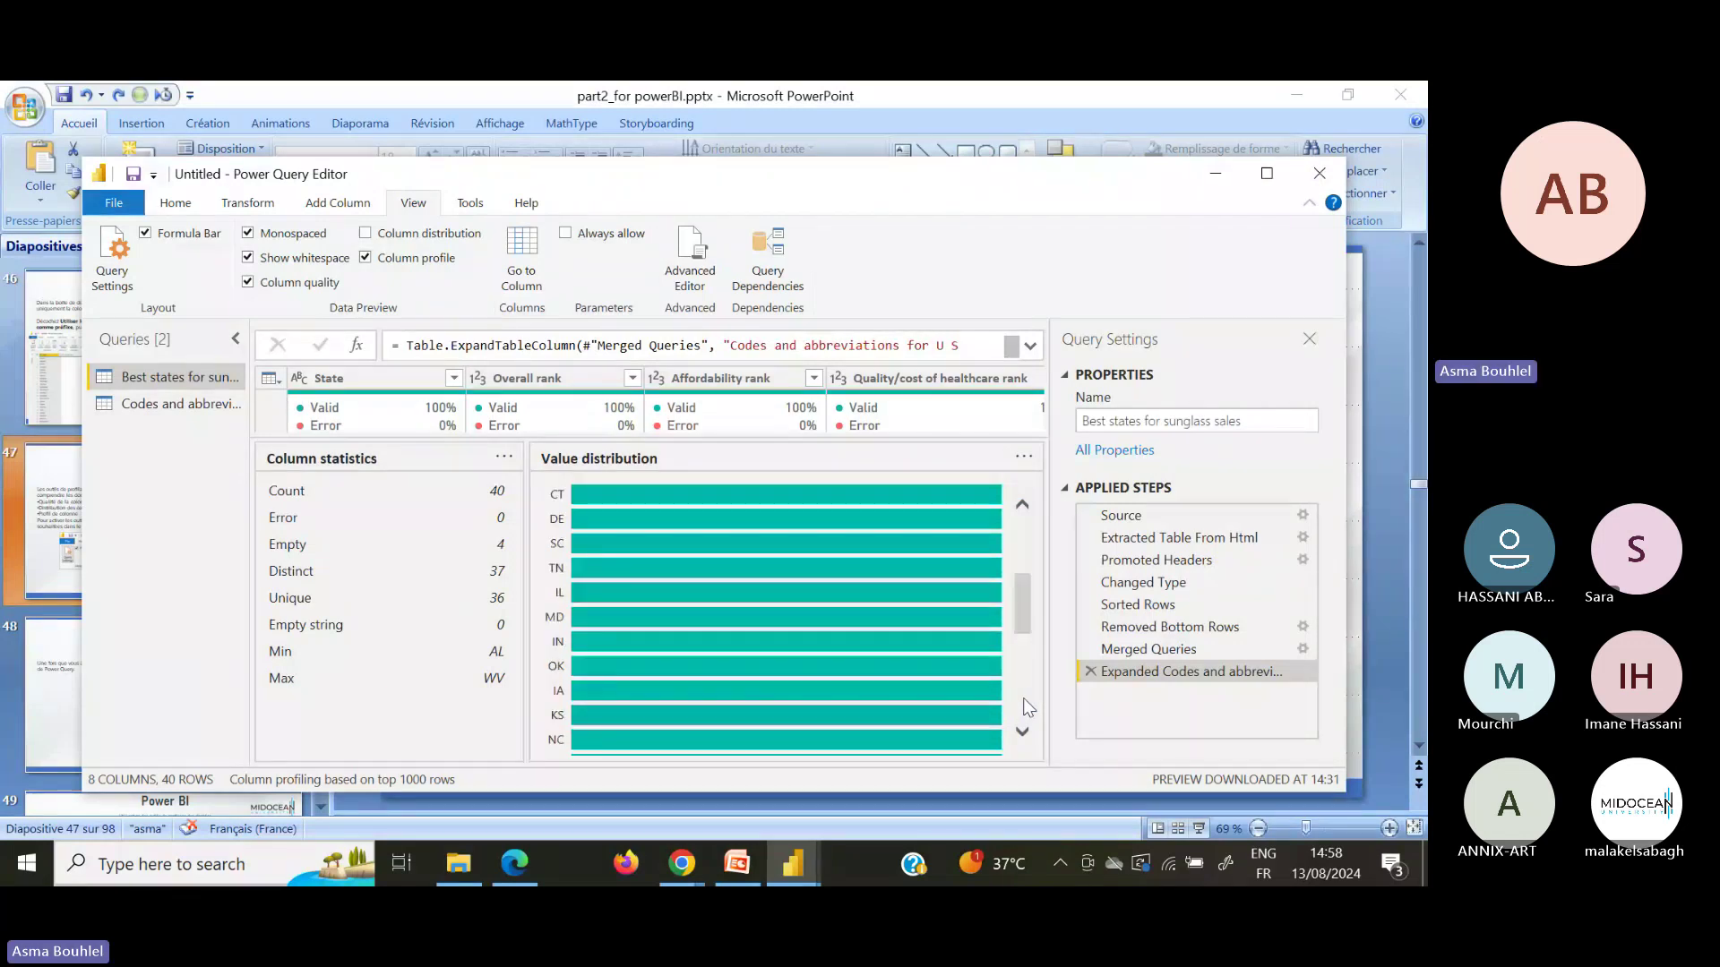
scroll(1022, 712, down, 5)
click(365, 233)
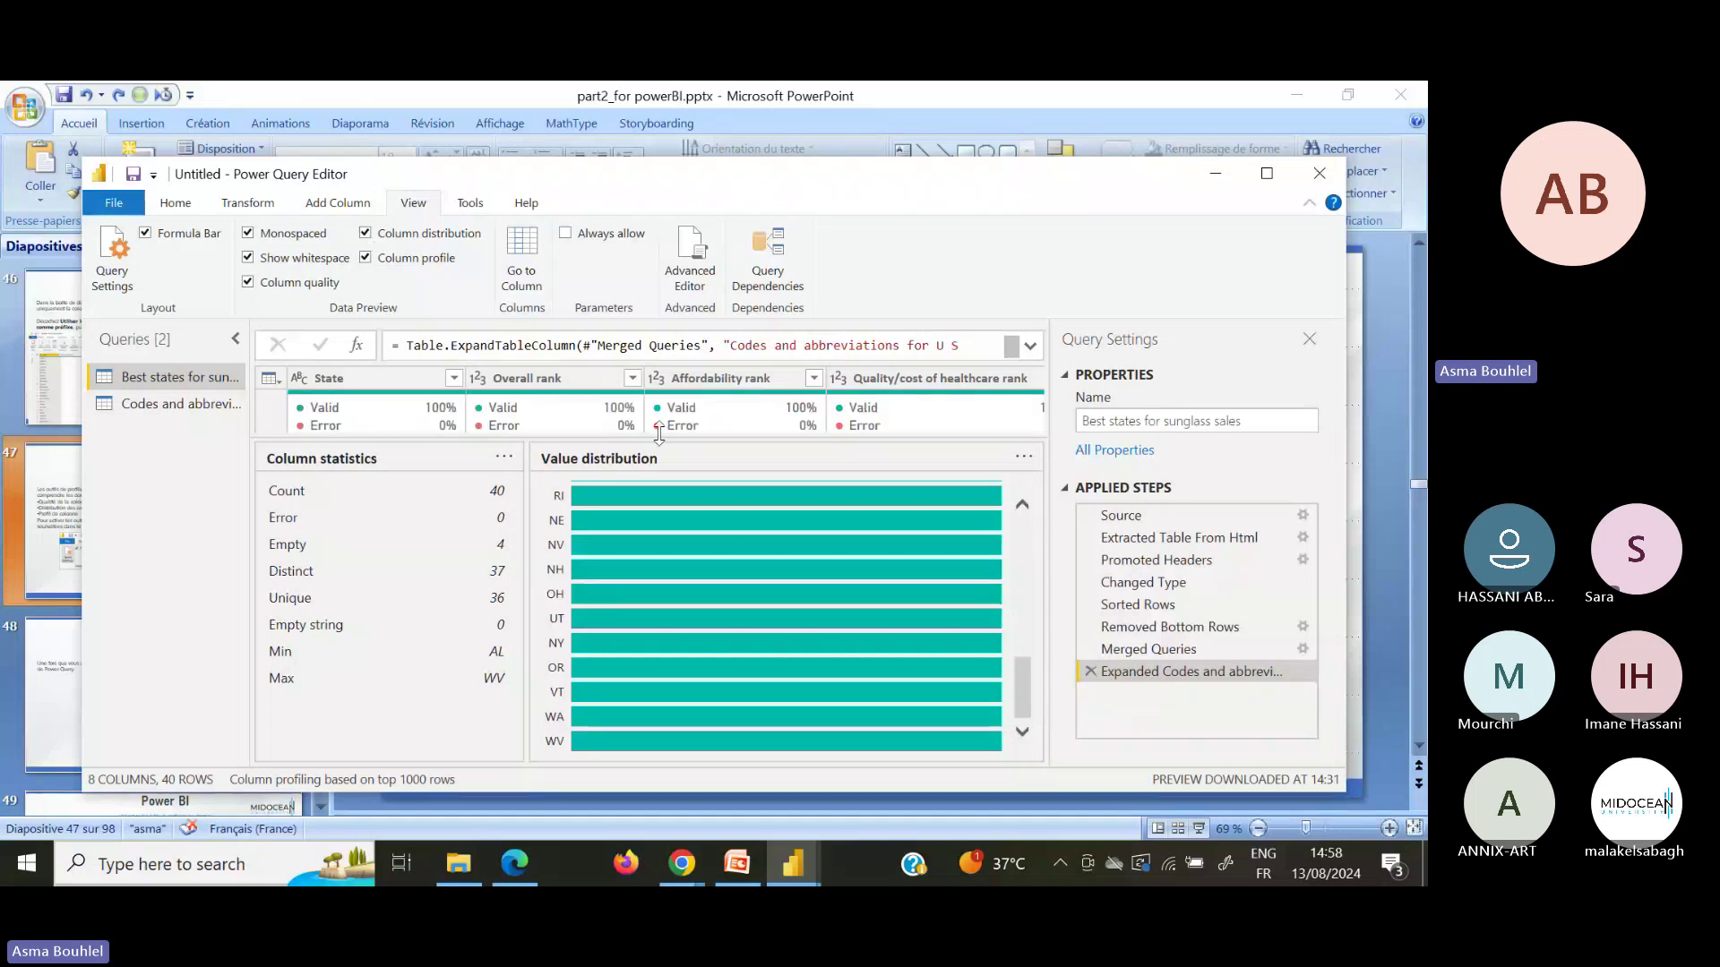
click(366, 258)
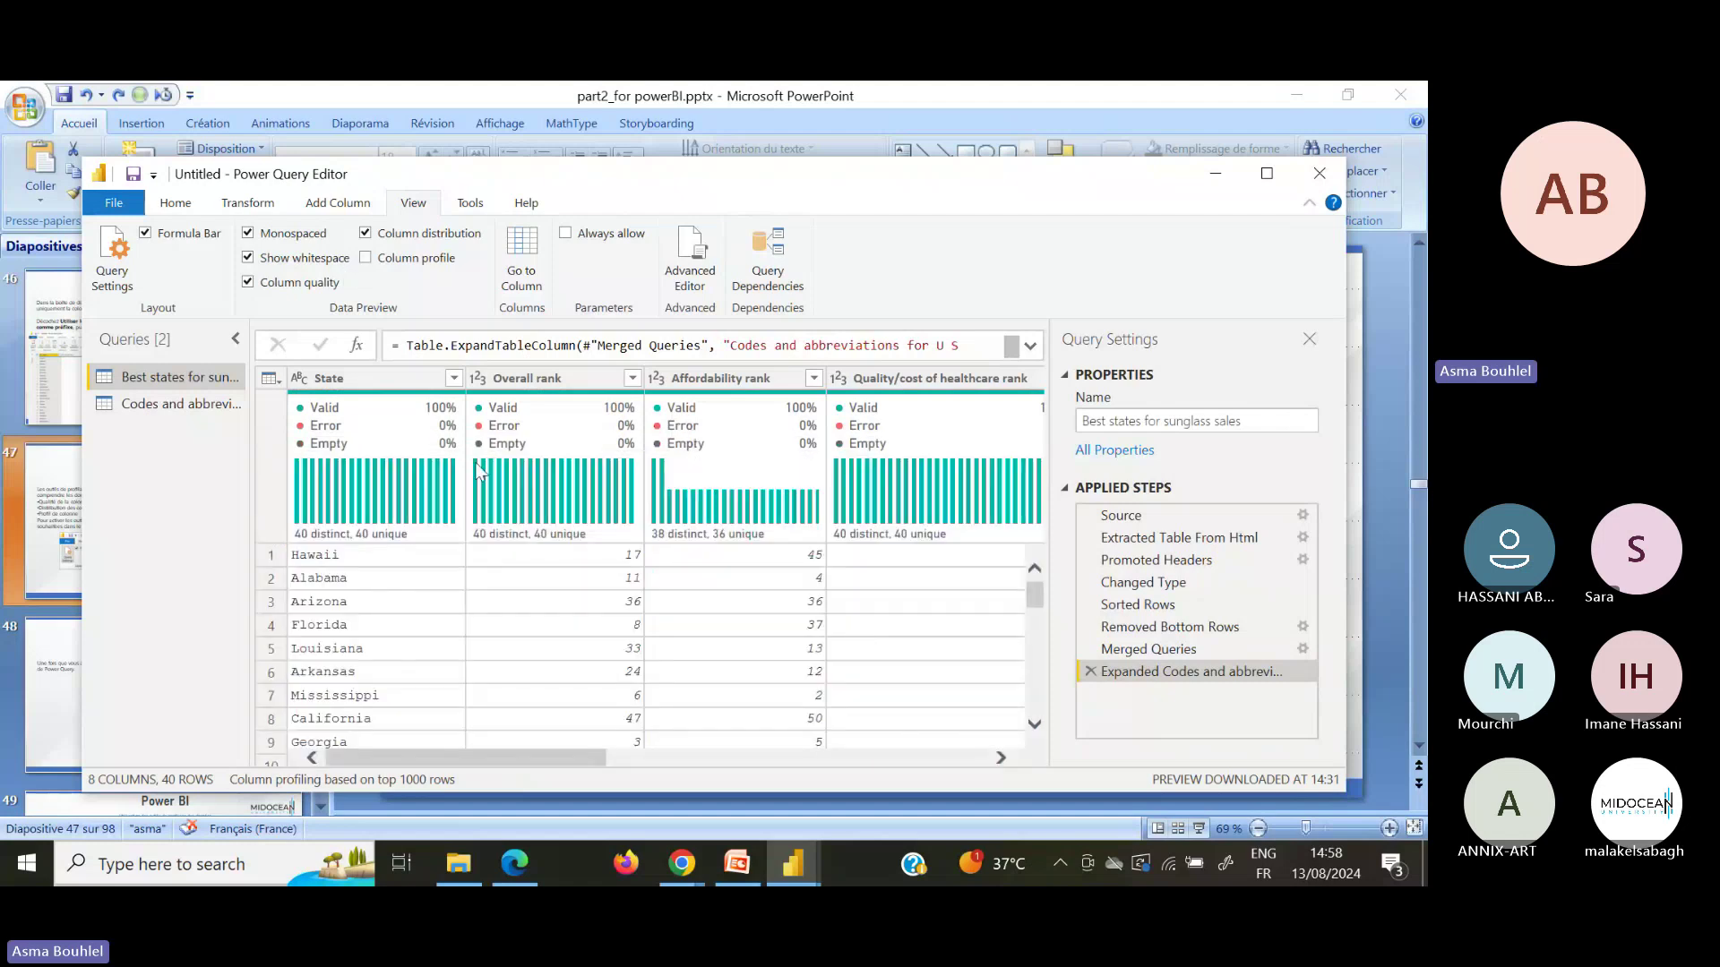
mouse_move(332, 513)
Step: Read the data profiling and data modelling slides 48 to 52 in PowerPoint and return to Power Query Editor
click(165, 701)
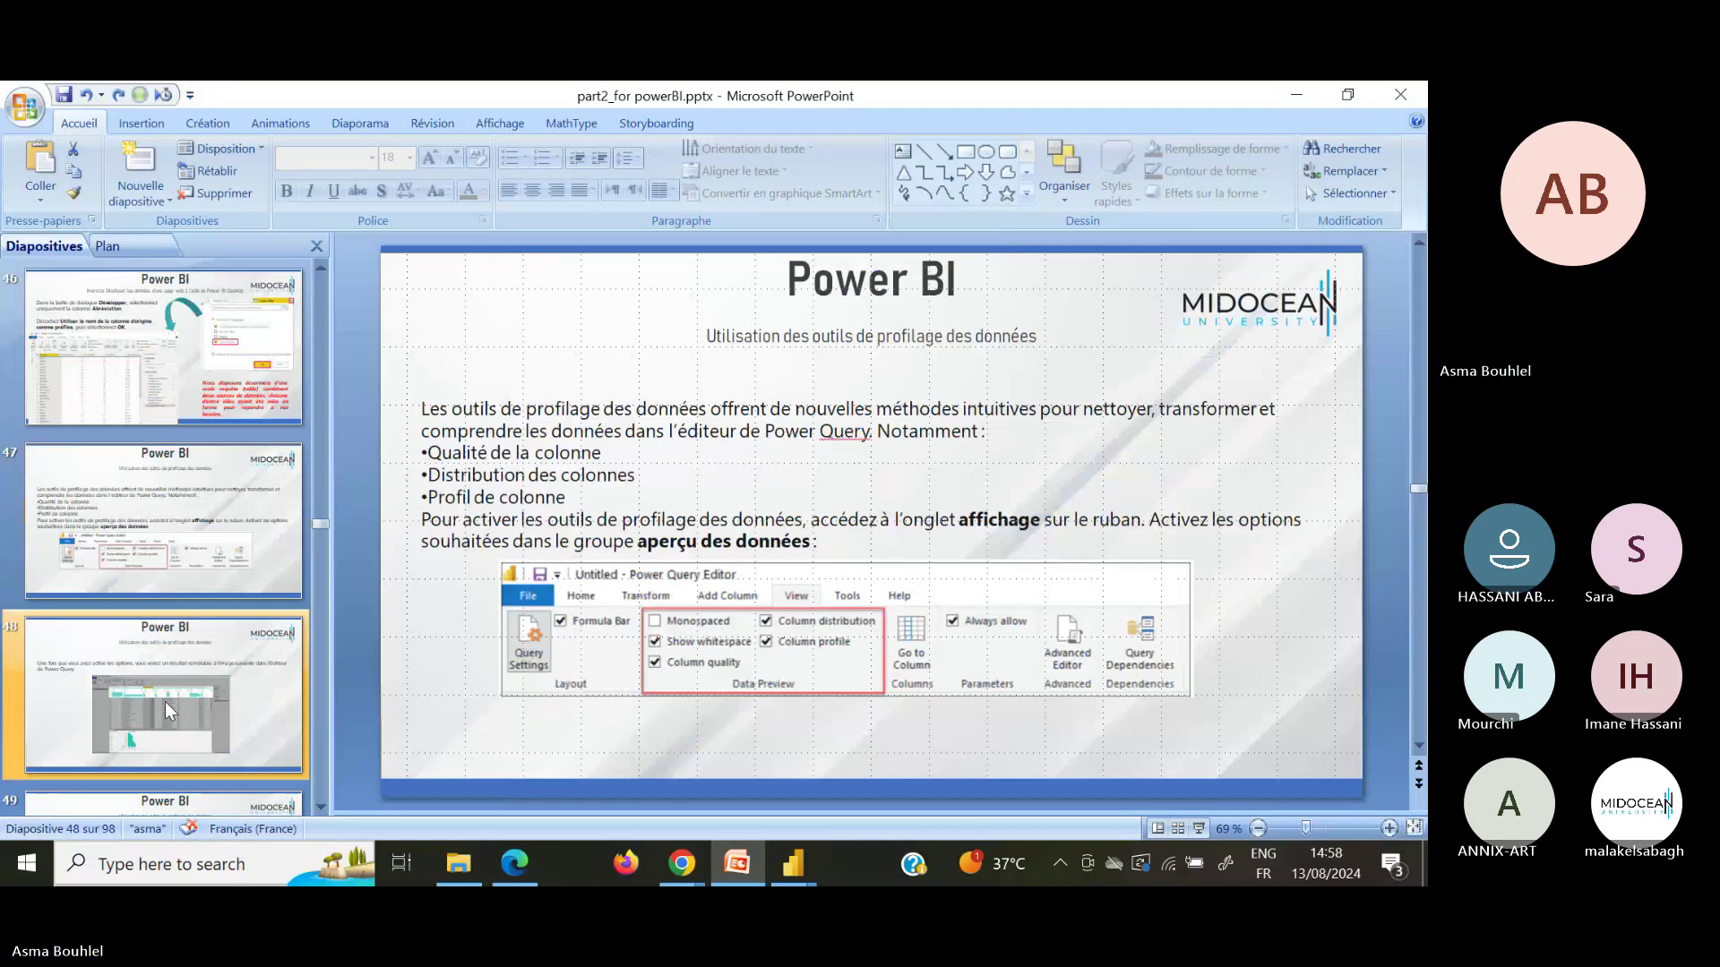
key(Down)
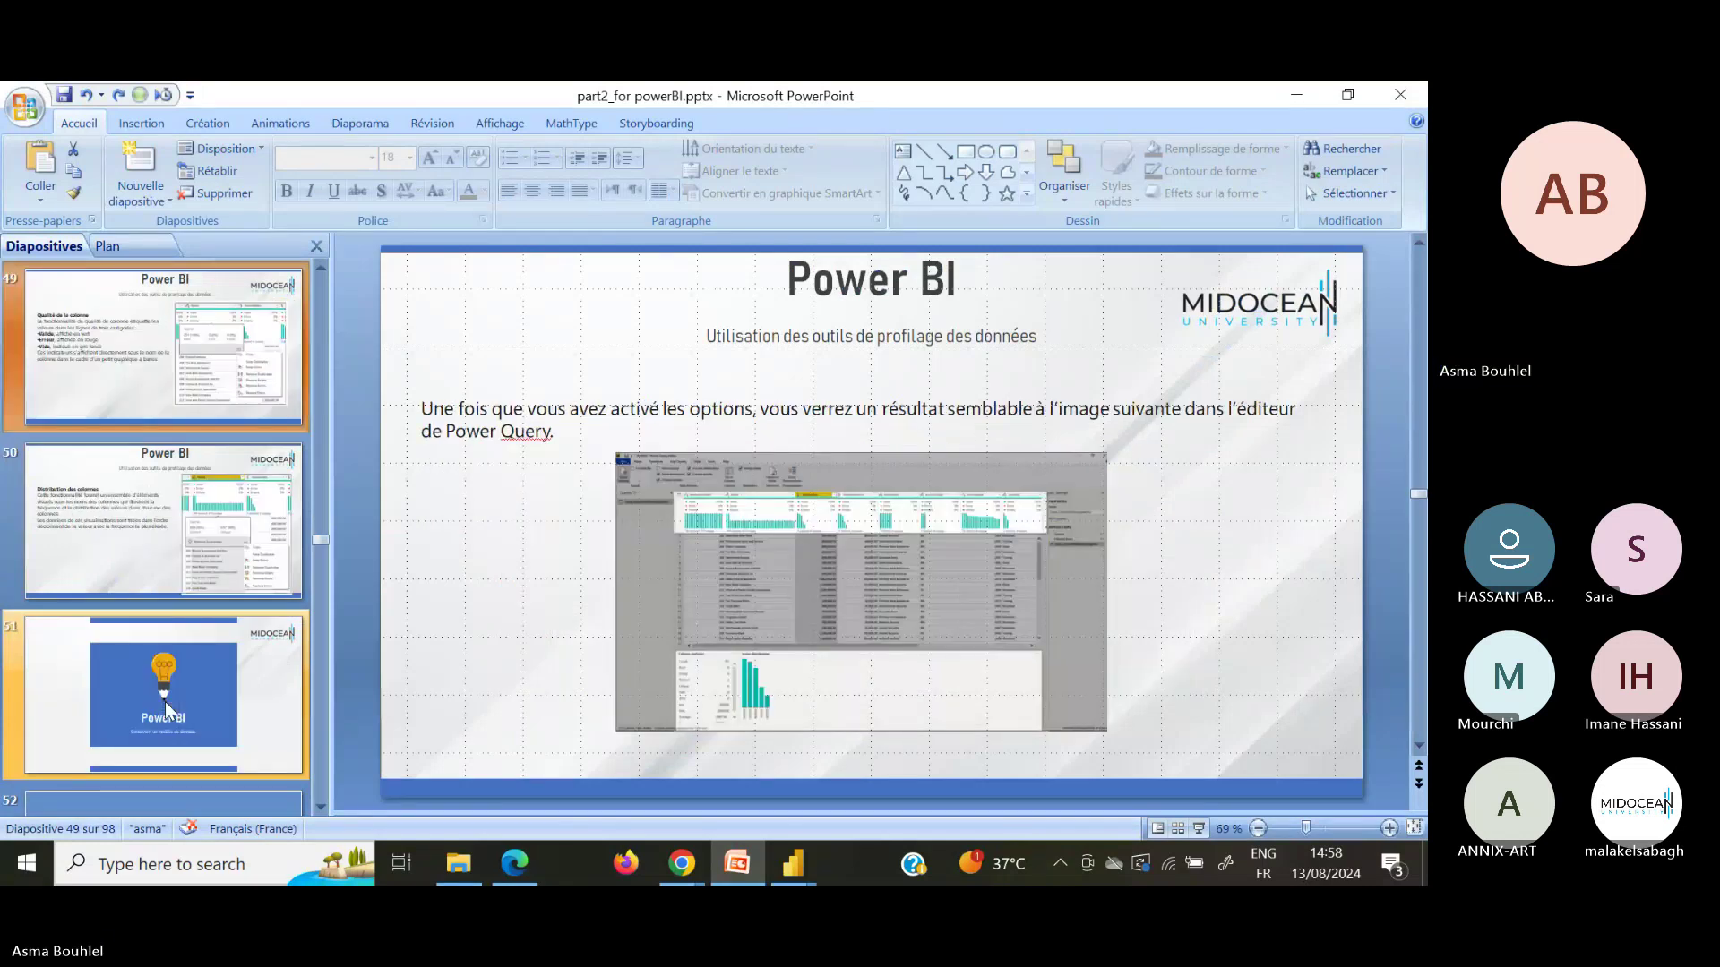
click(165, 702)
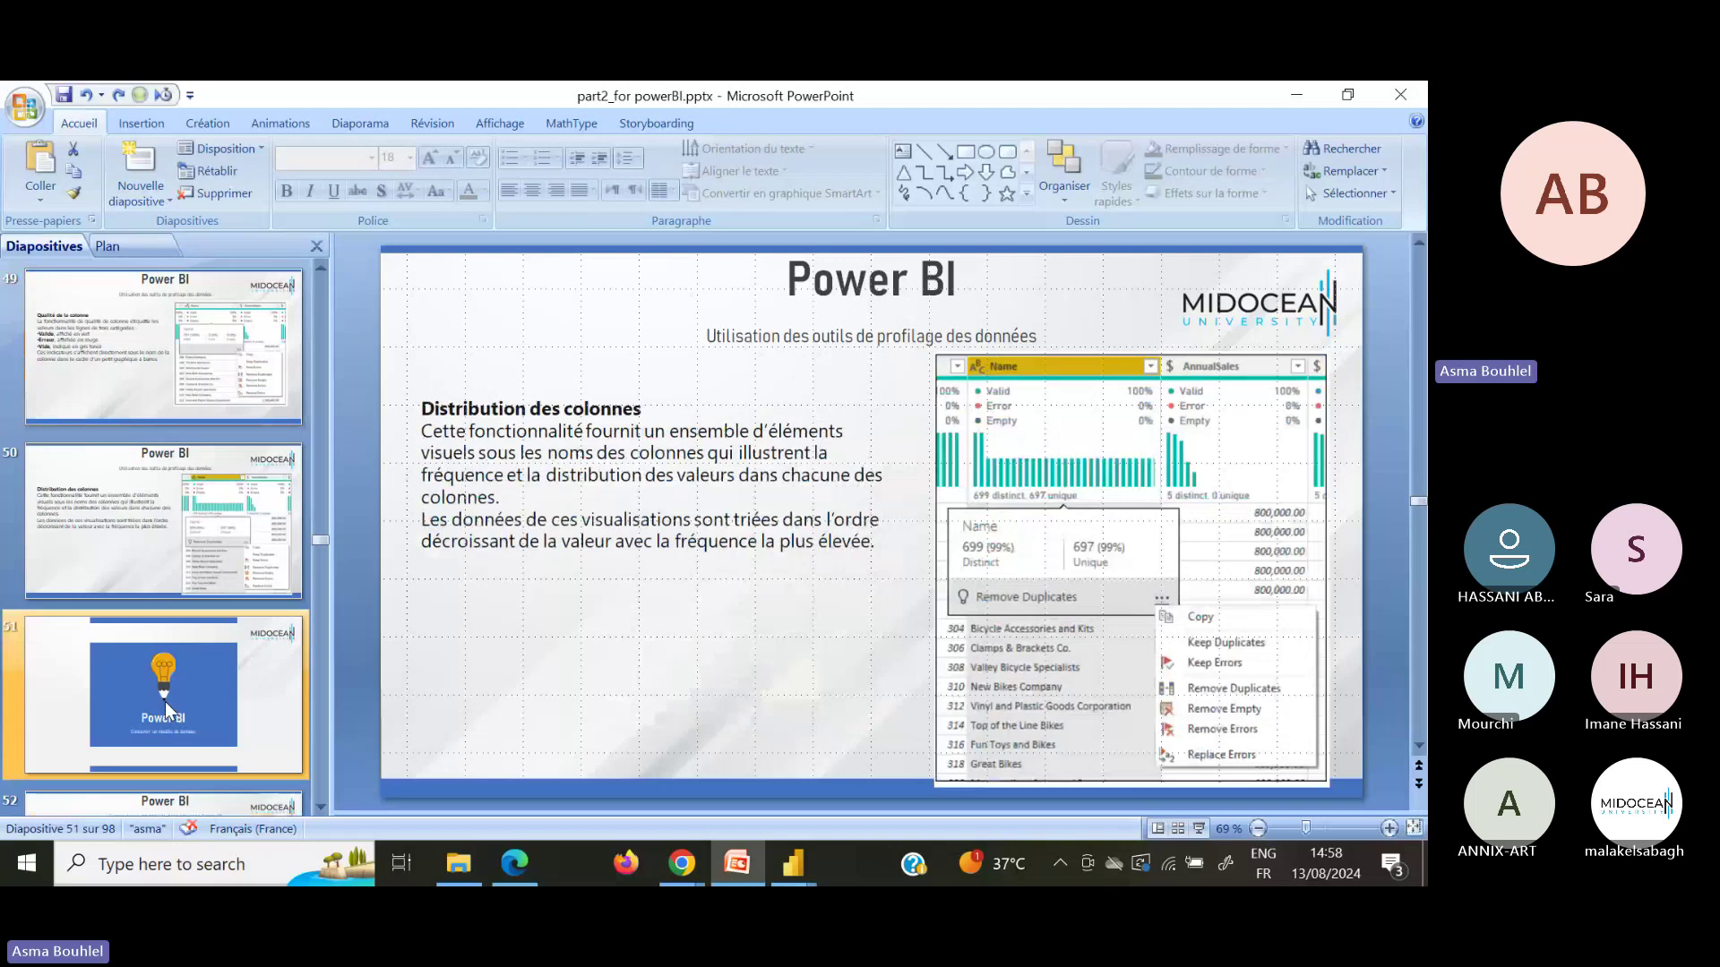
key(Down)
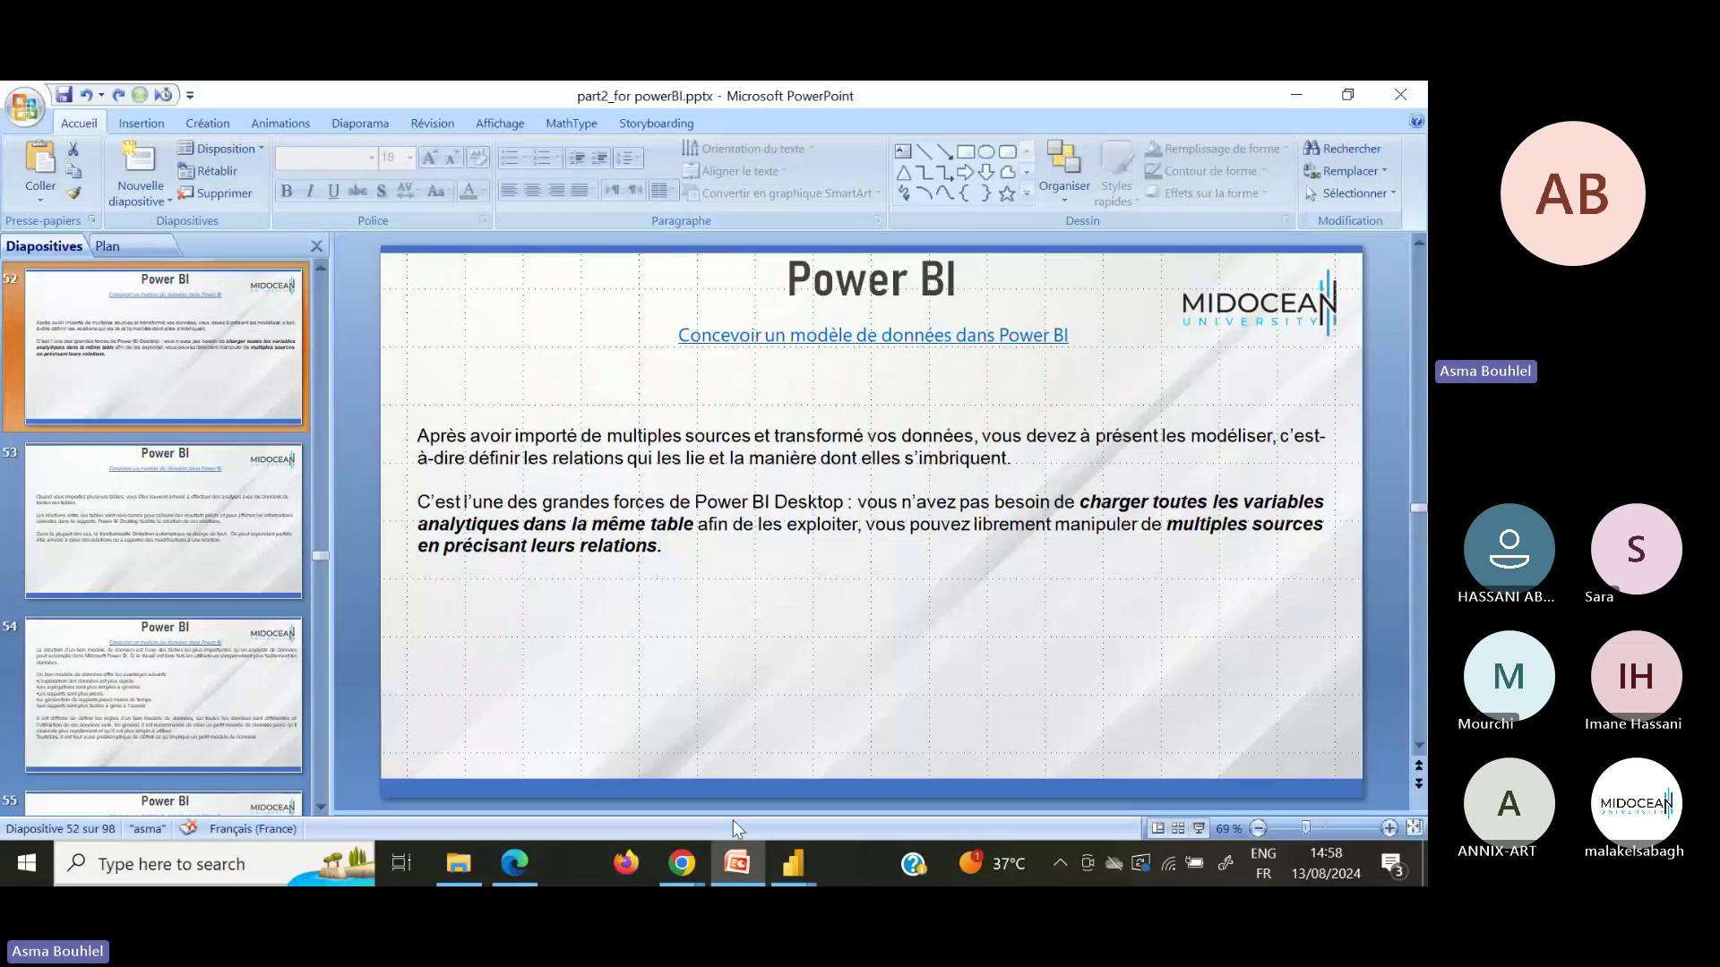
click(794, 869)
click(914, 771)
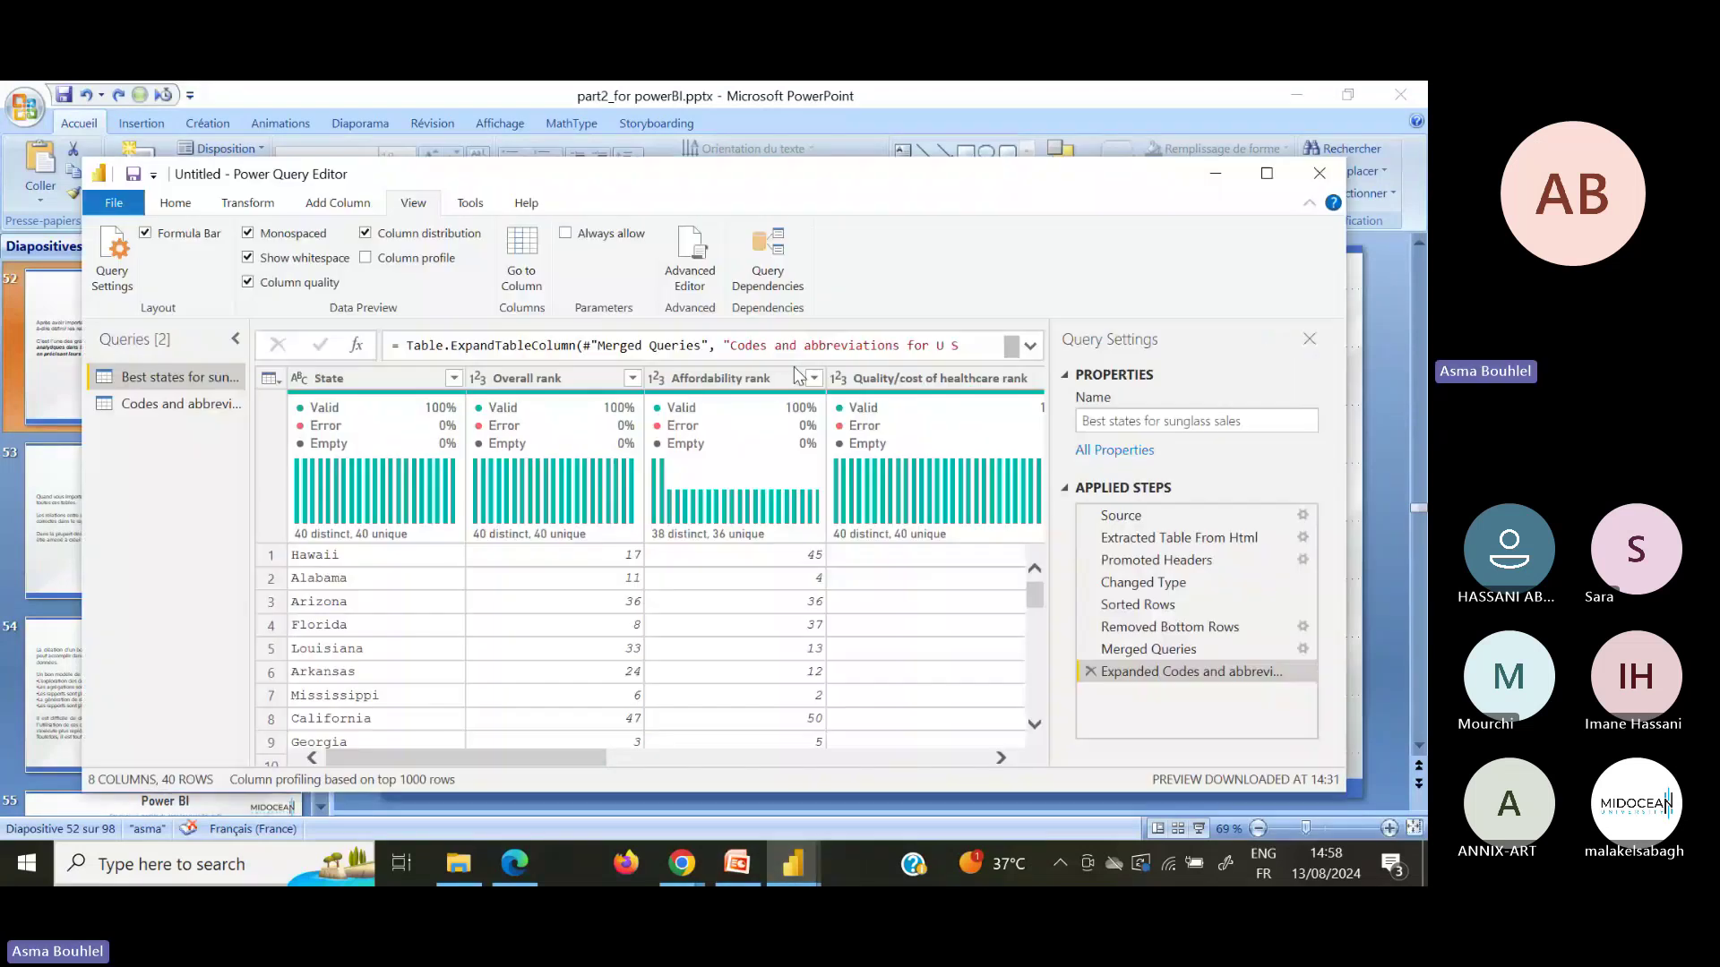
Step: Turn off Column distribution, Show whitespace, Monospaced and Column quality in the data preview, and review the expanded abbreviation column
click(366, 235)
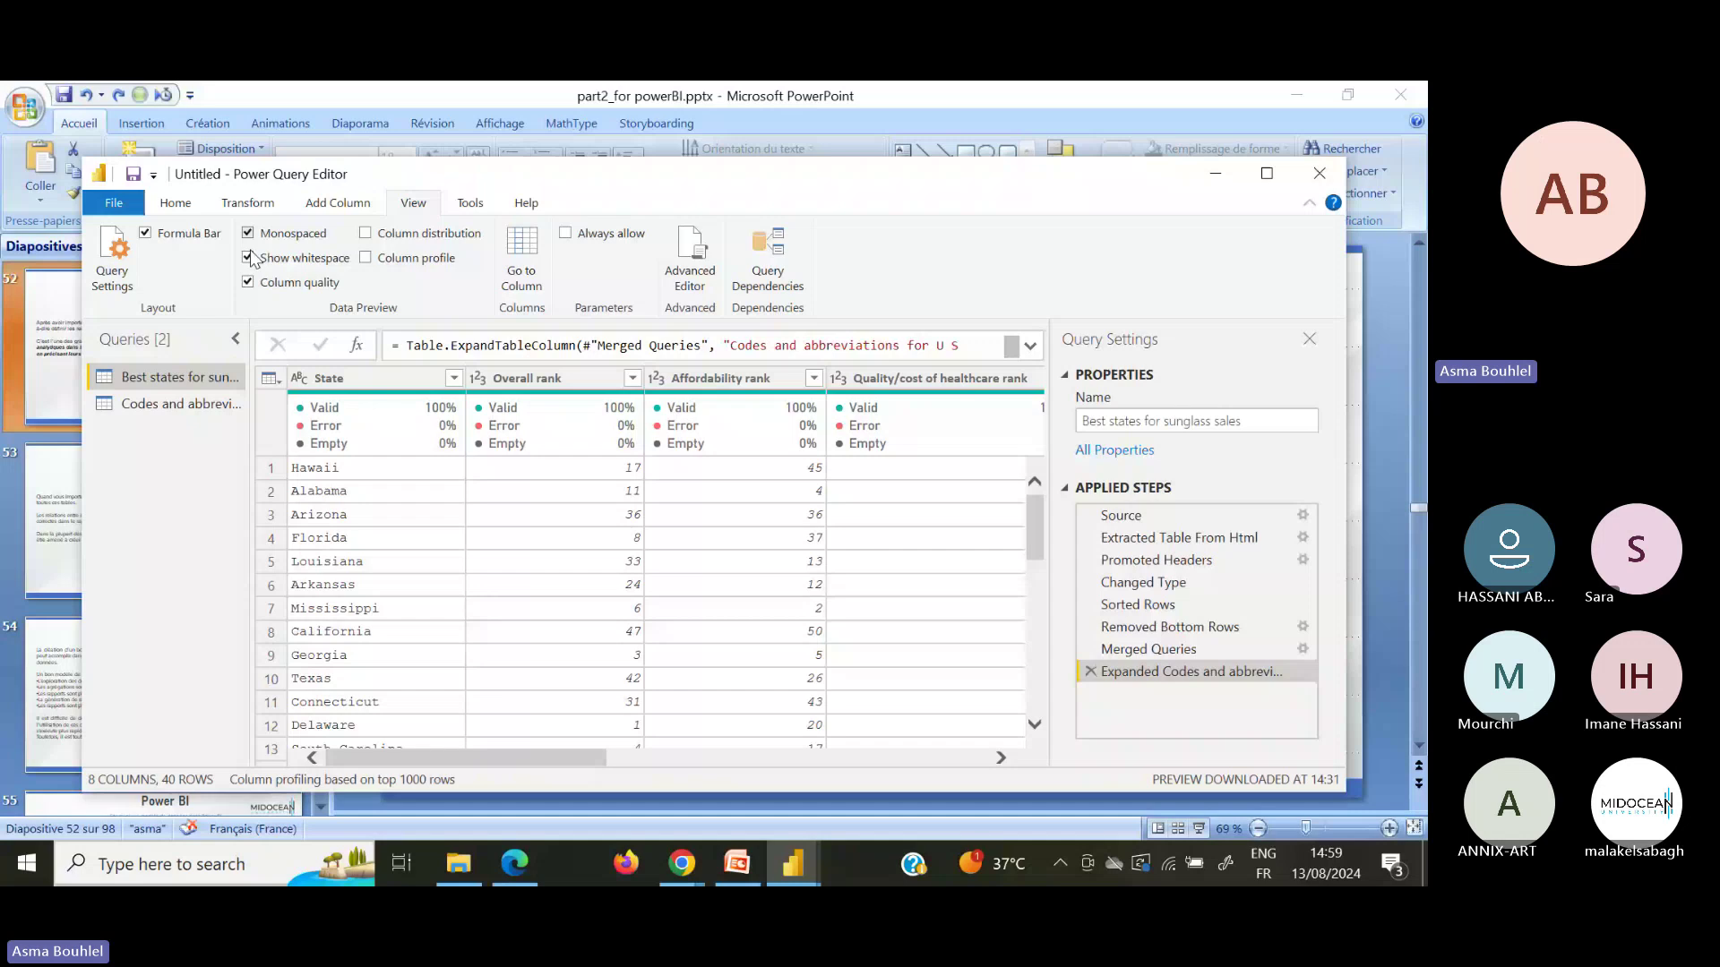
click(249, 258)
click(248, 233)
click(249, 282)
click(1001, 759)
click(1001, 759)
click(674, 429)
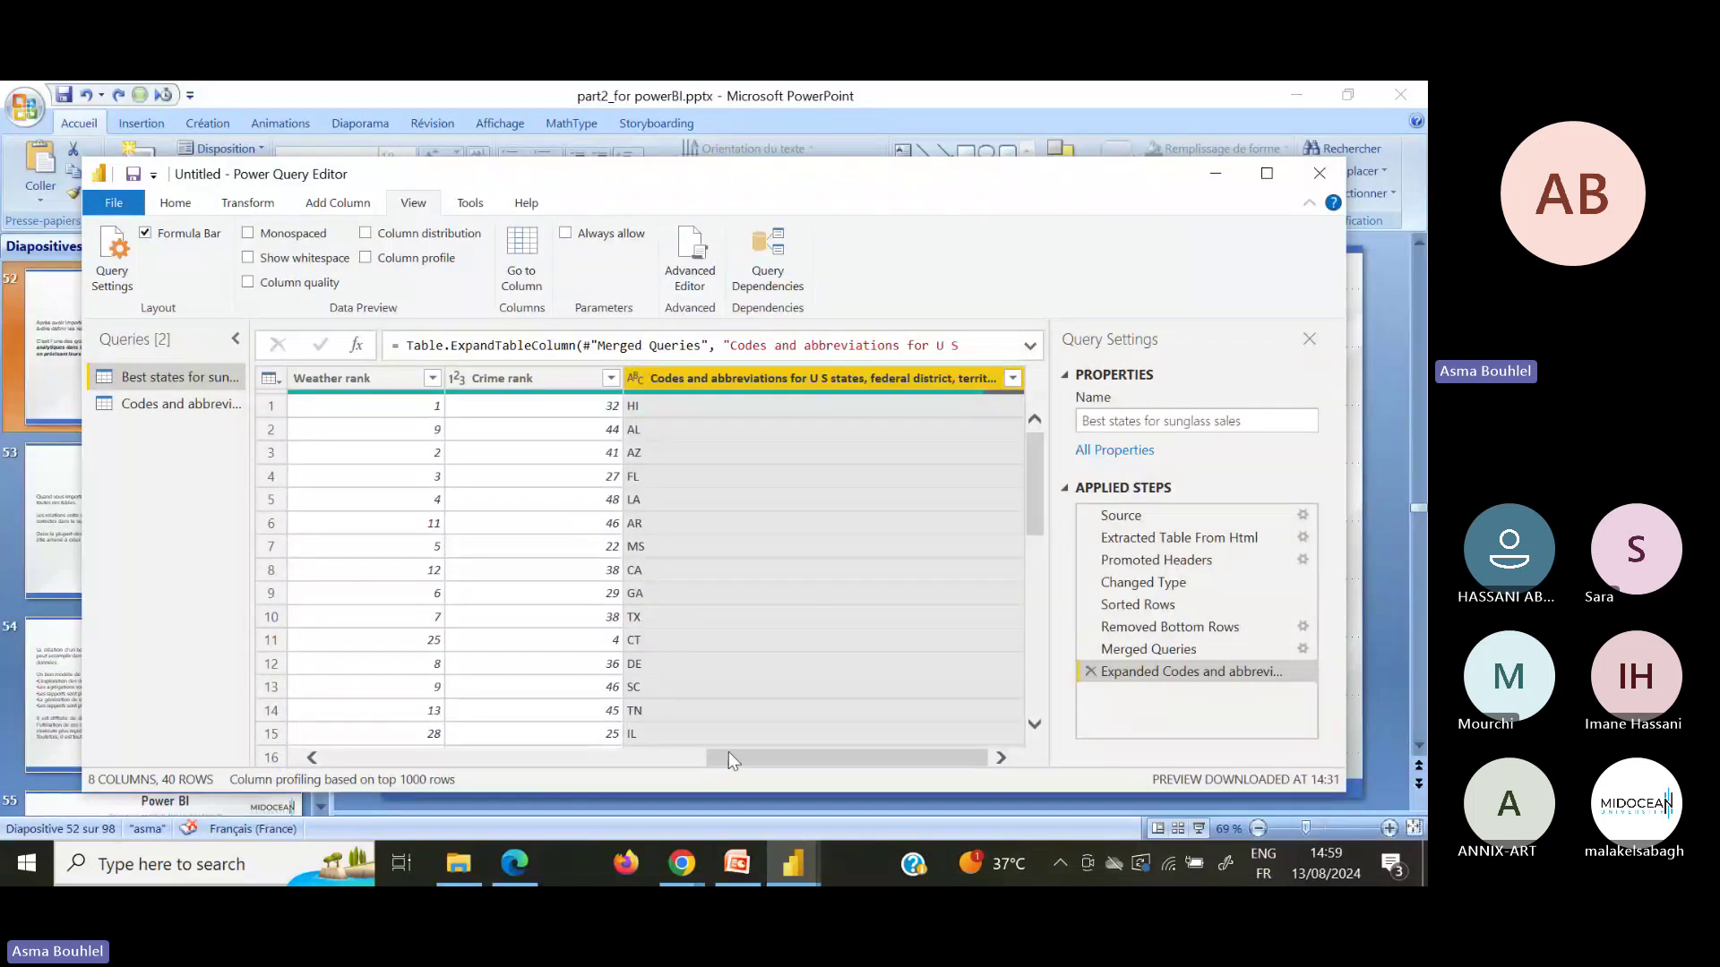
drag(729, 760, 729, 763)
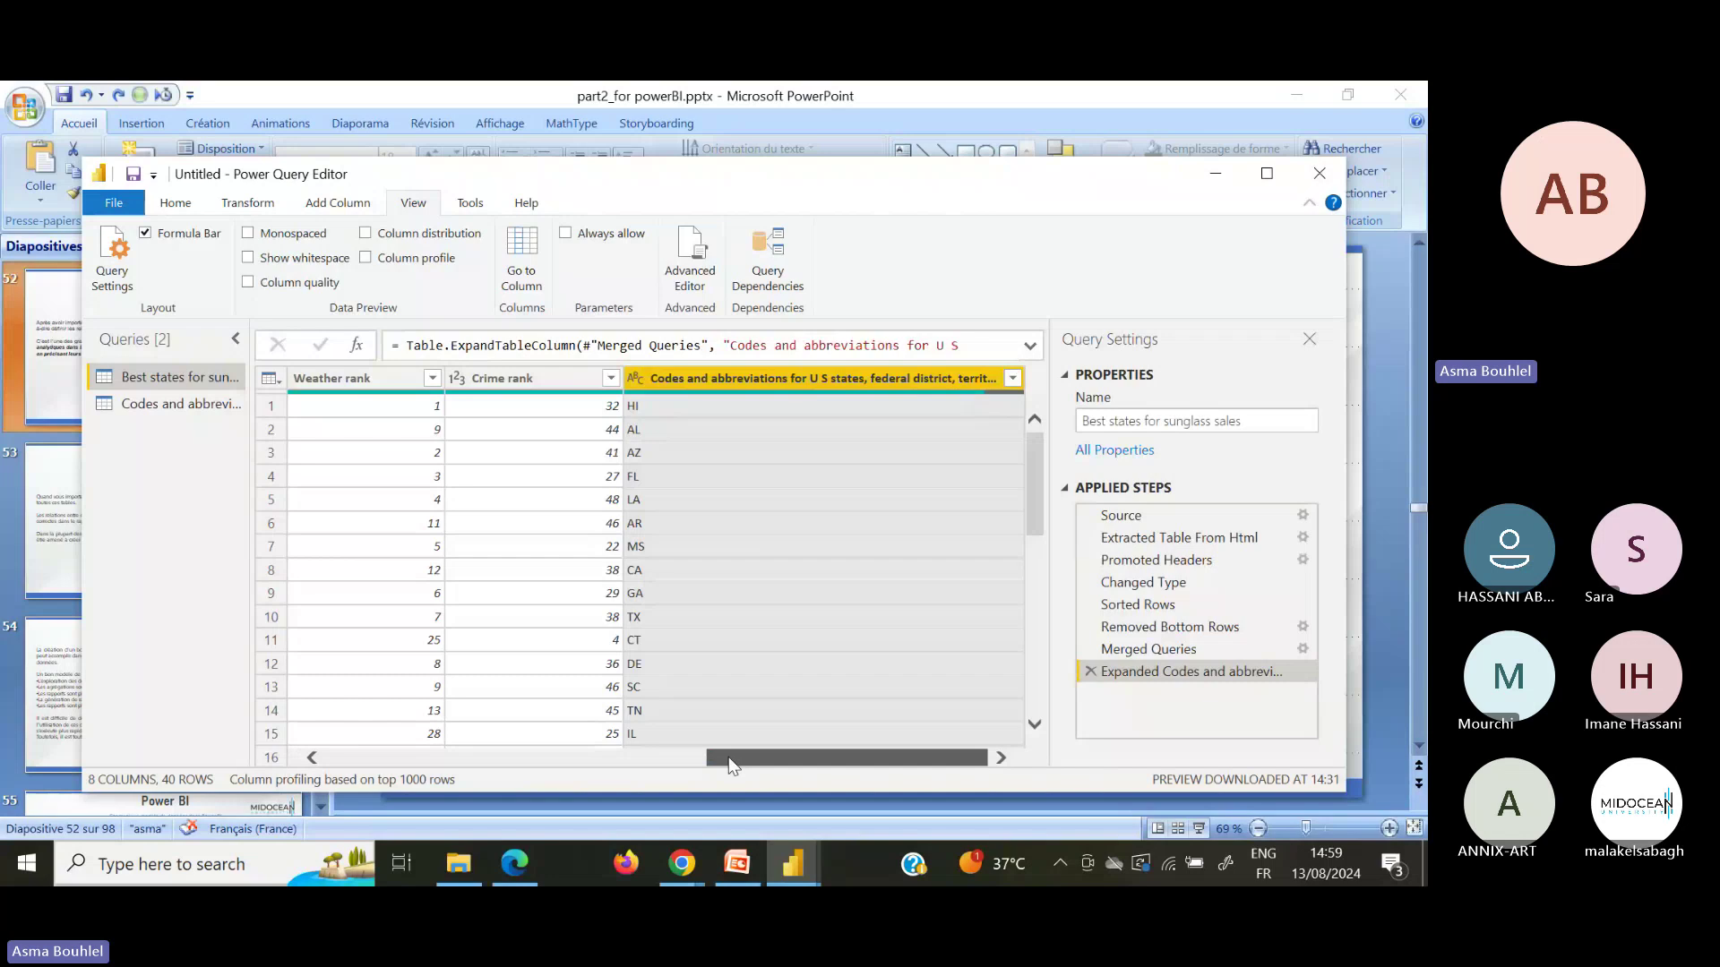
drag(713, 764, 285, 758)
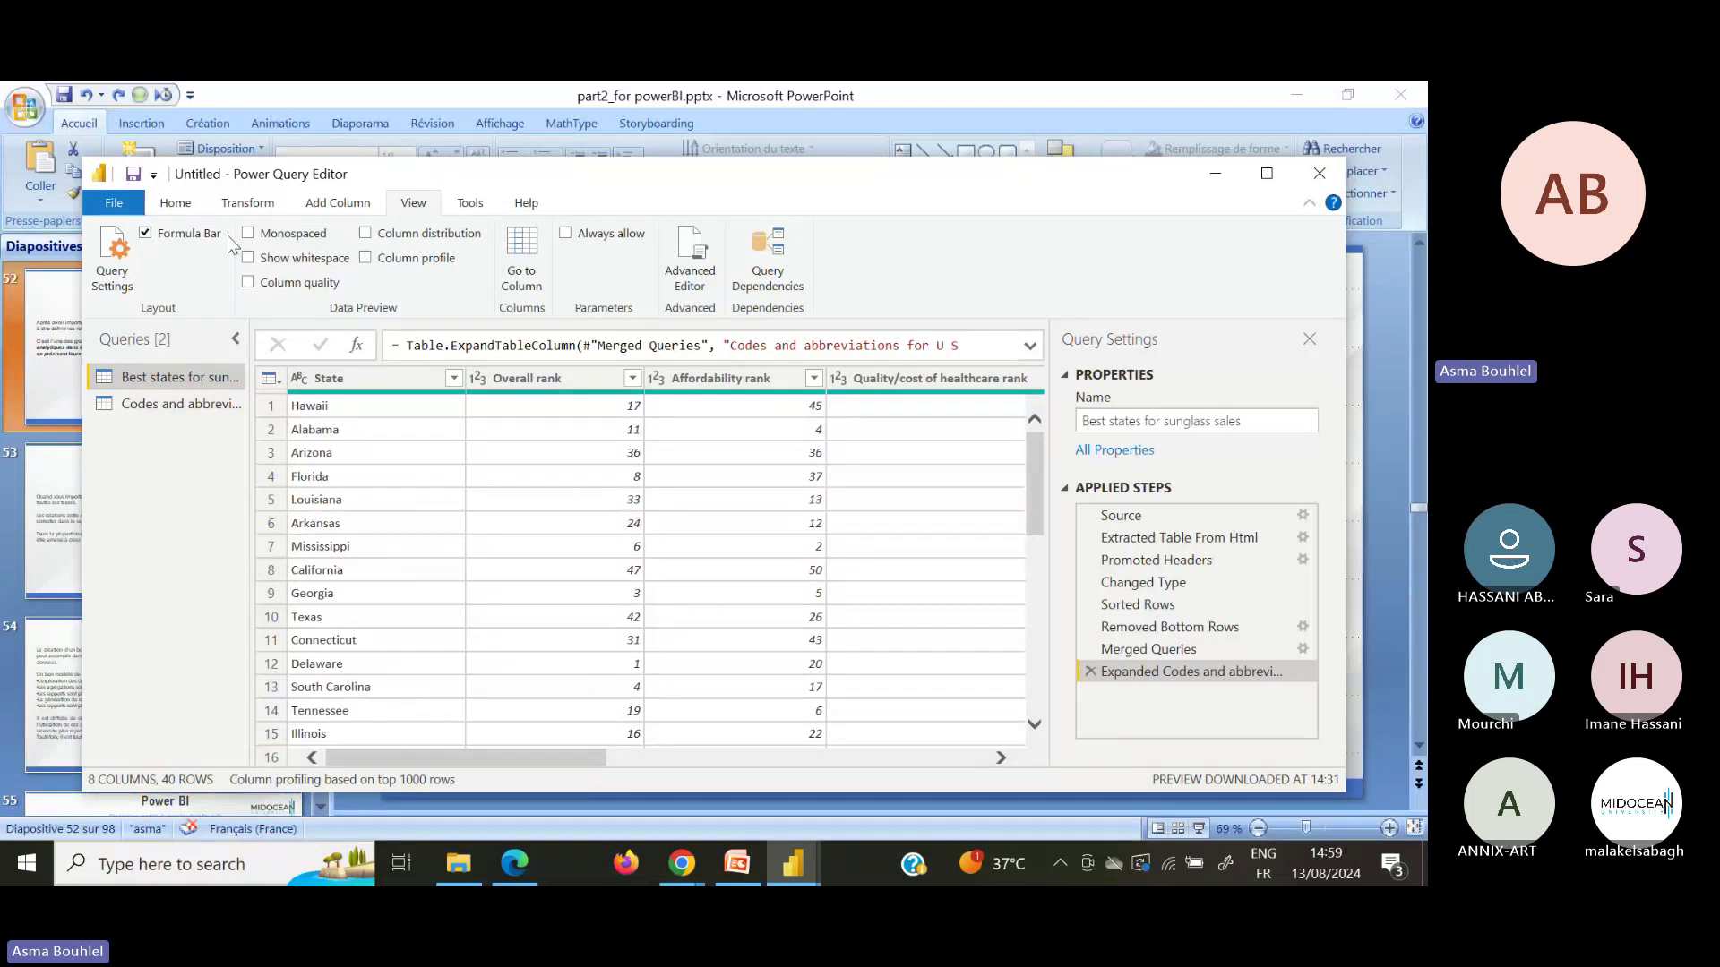
Step: Close Power Query Editor while applying the query changes, and dismiss the Load dialog in Power BI Desktop
click(171, 203)
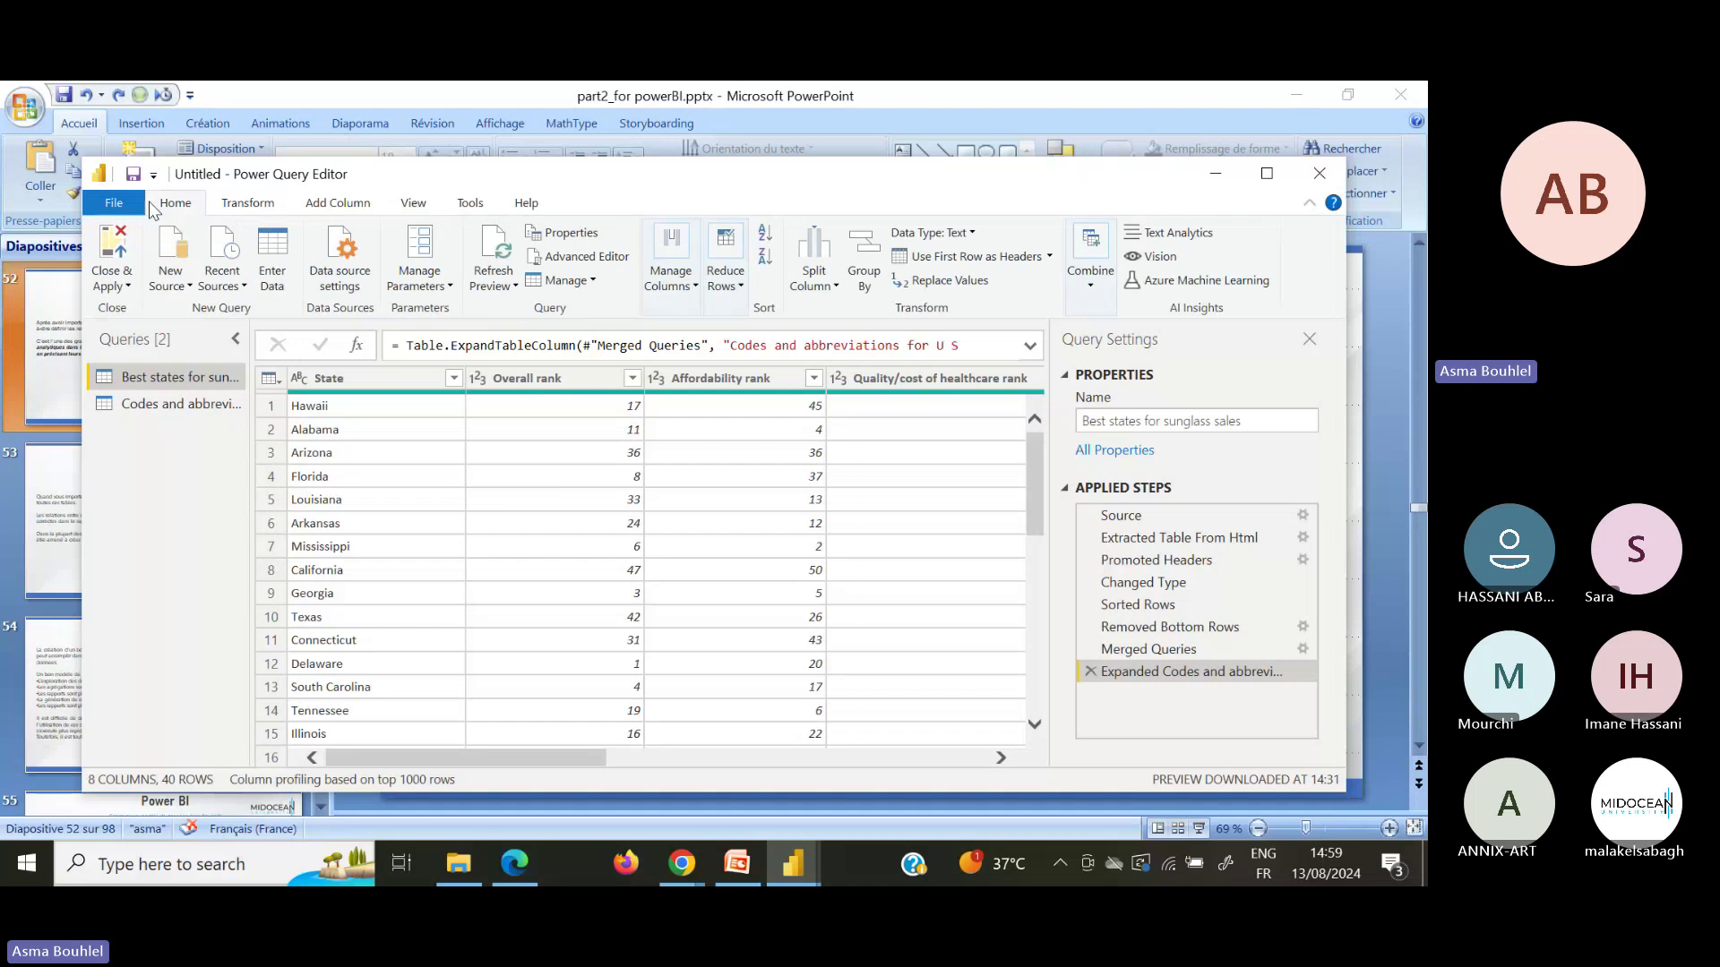
click(117, 283)
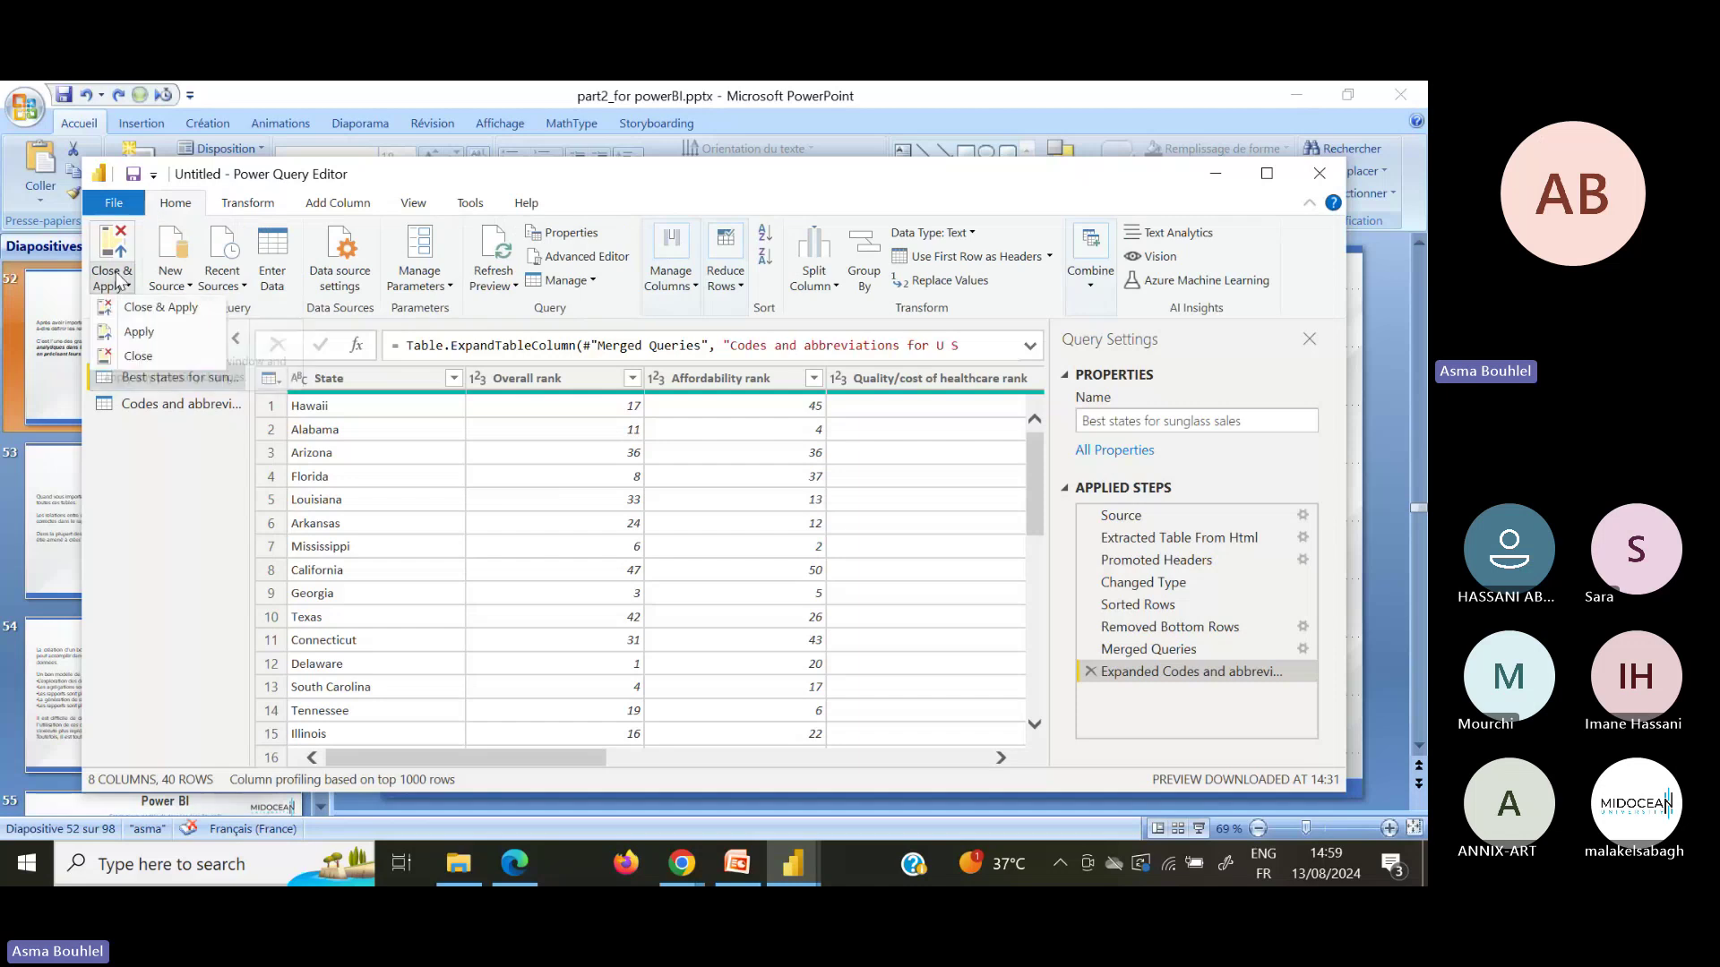
click(149, 314)
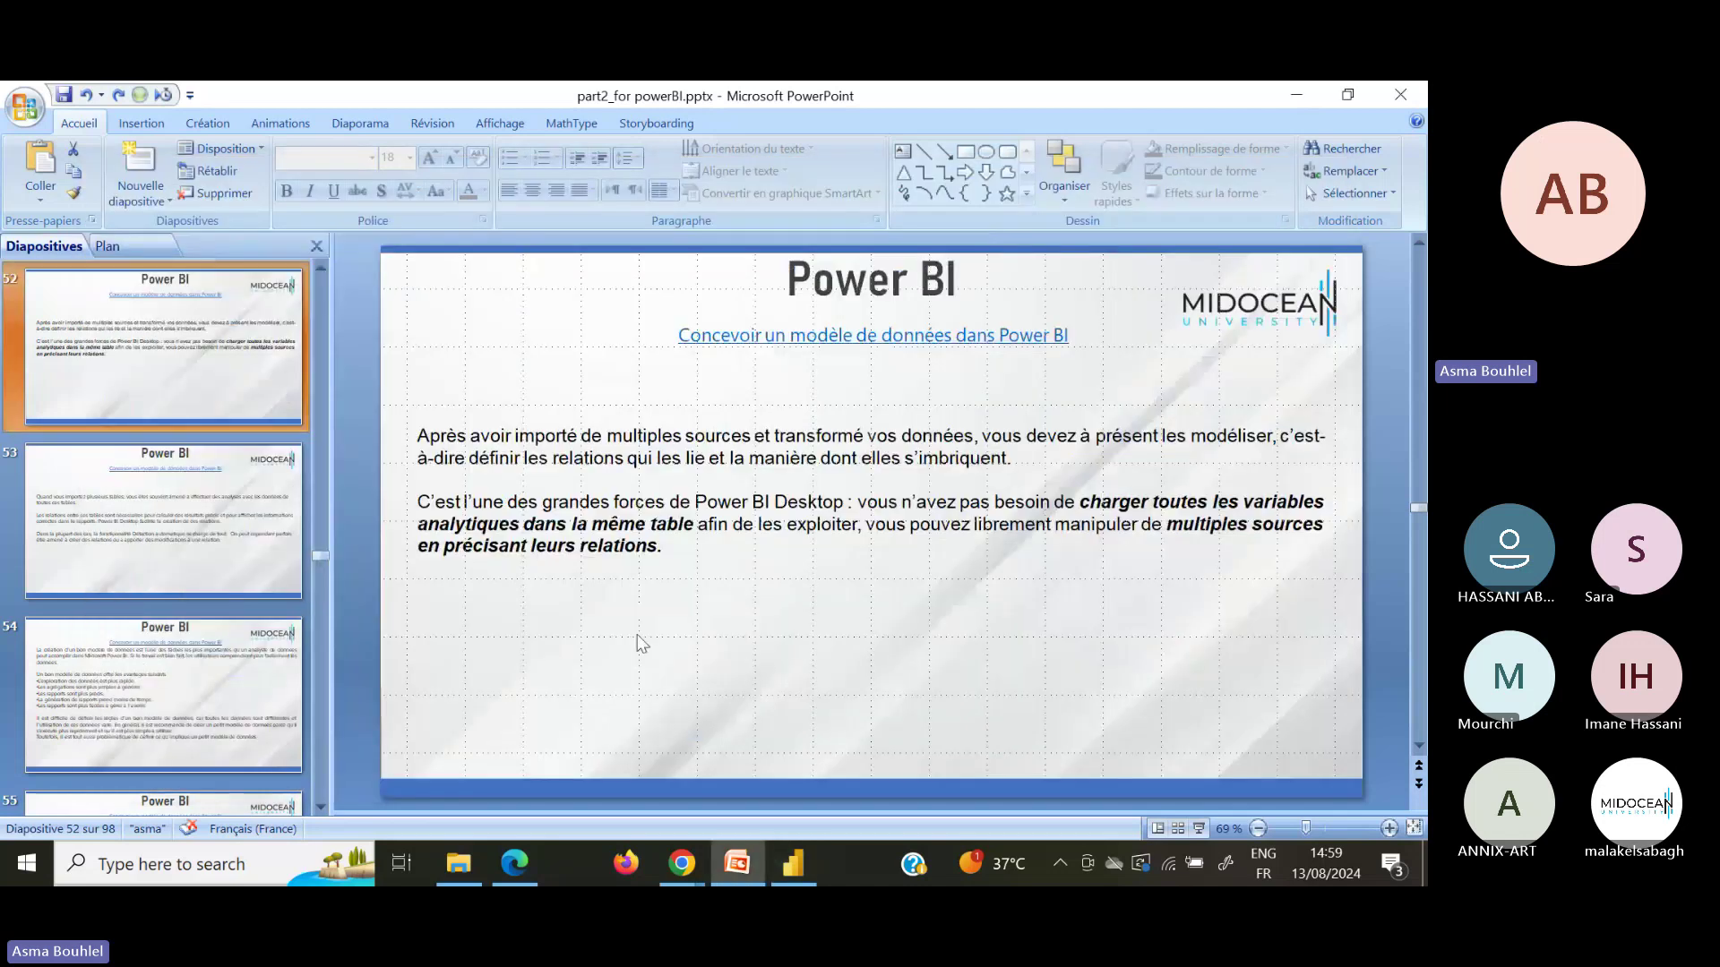
click(785, 862)
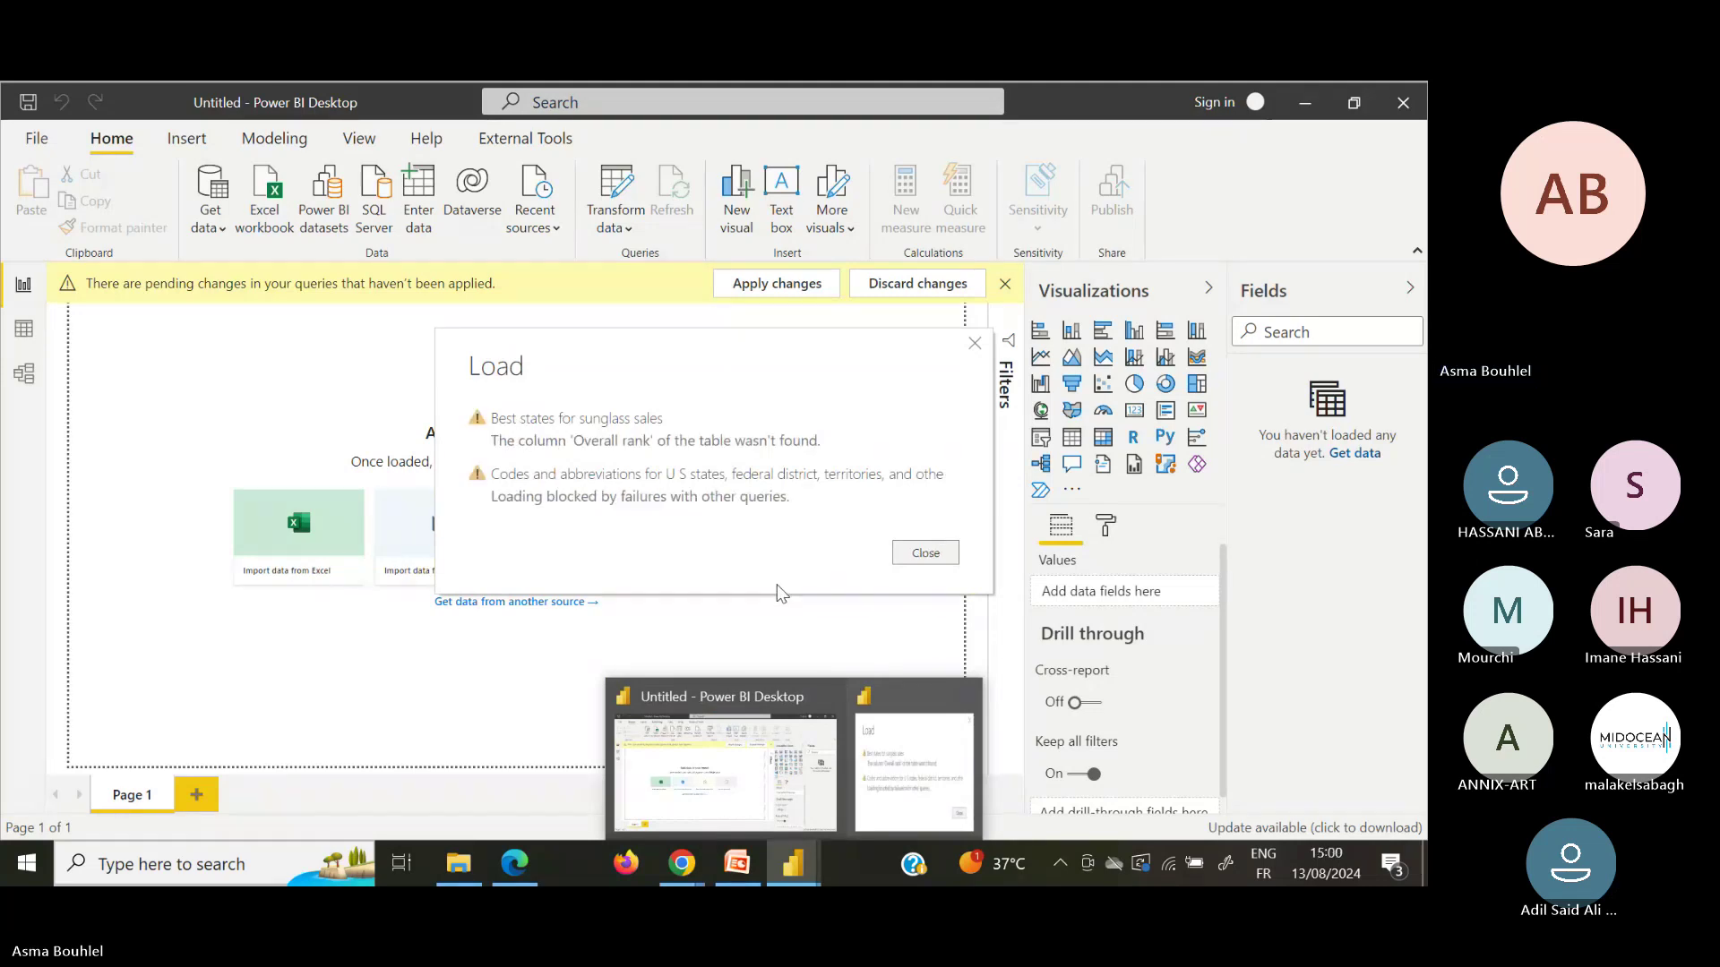
click(926, 552)
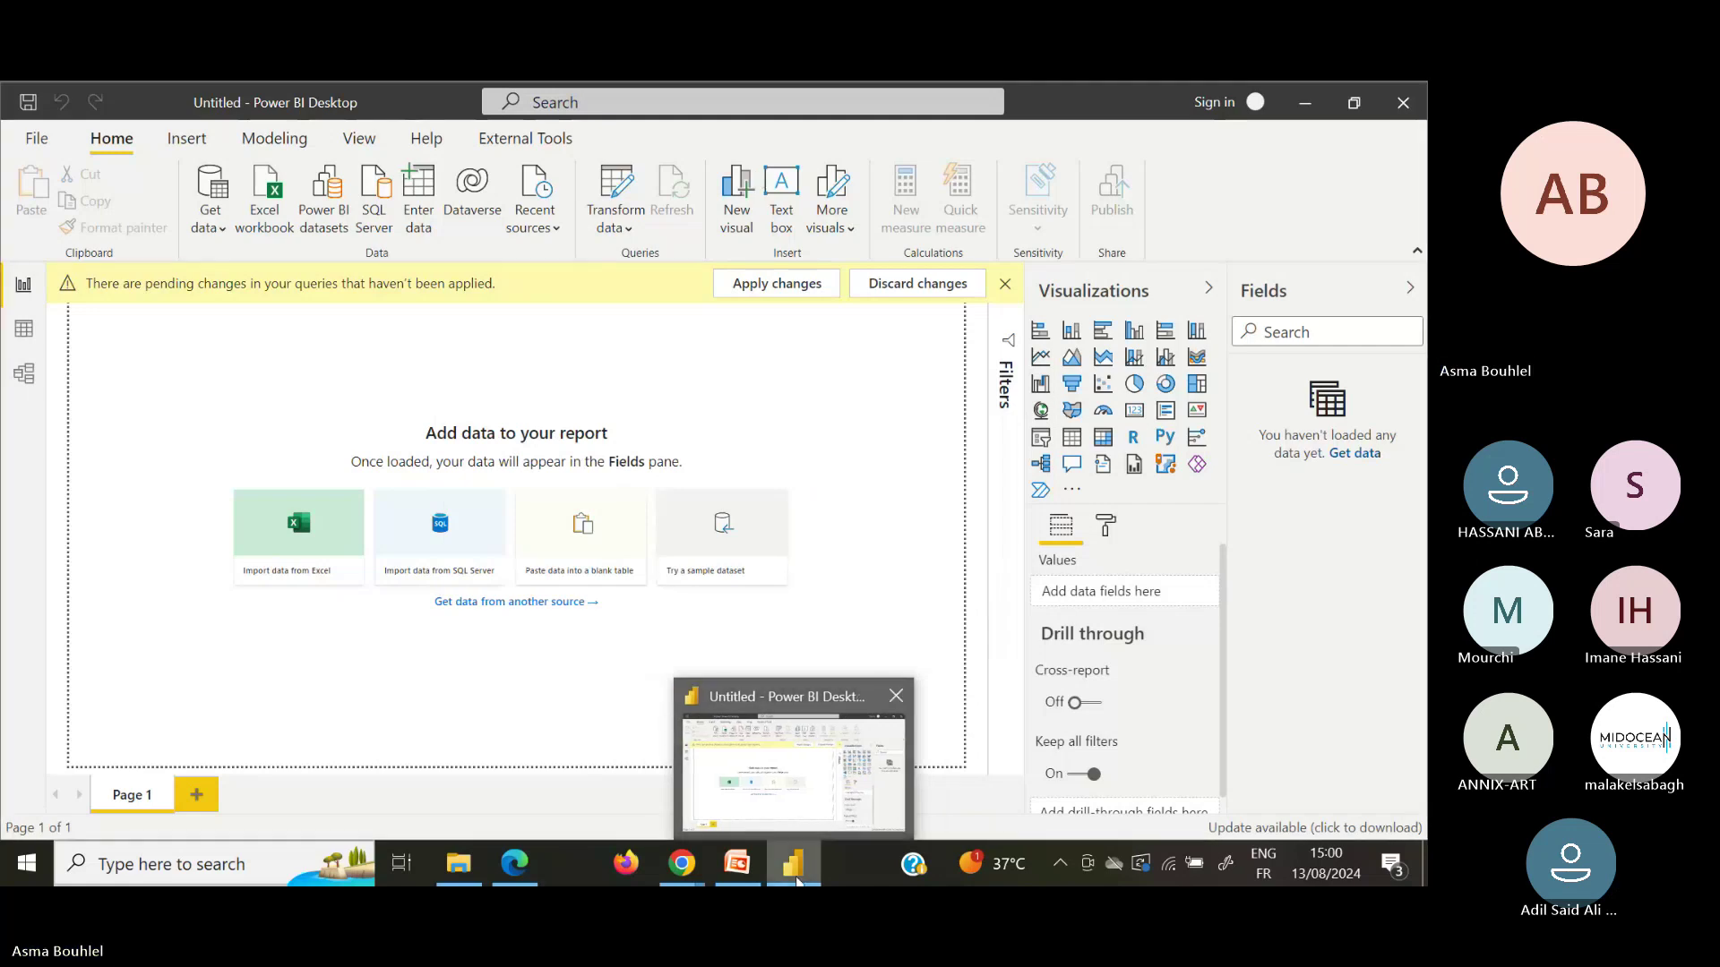
Step: Try to apply the pending query changes again from Power BI Desktop, and close the Load dialog
click(1005, 285)
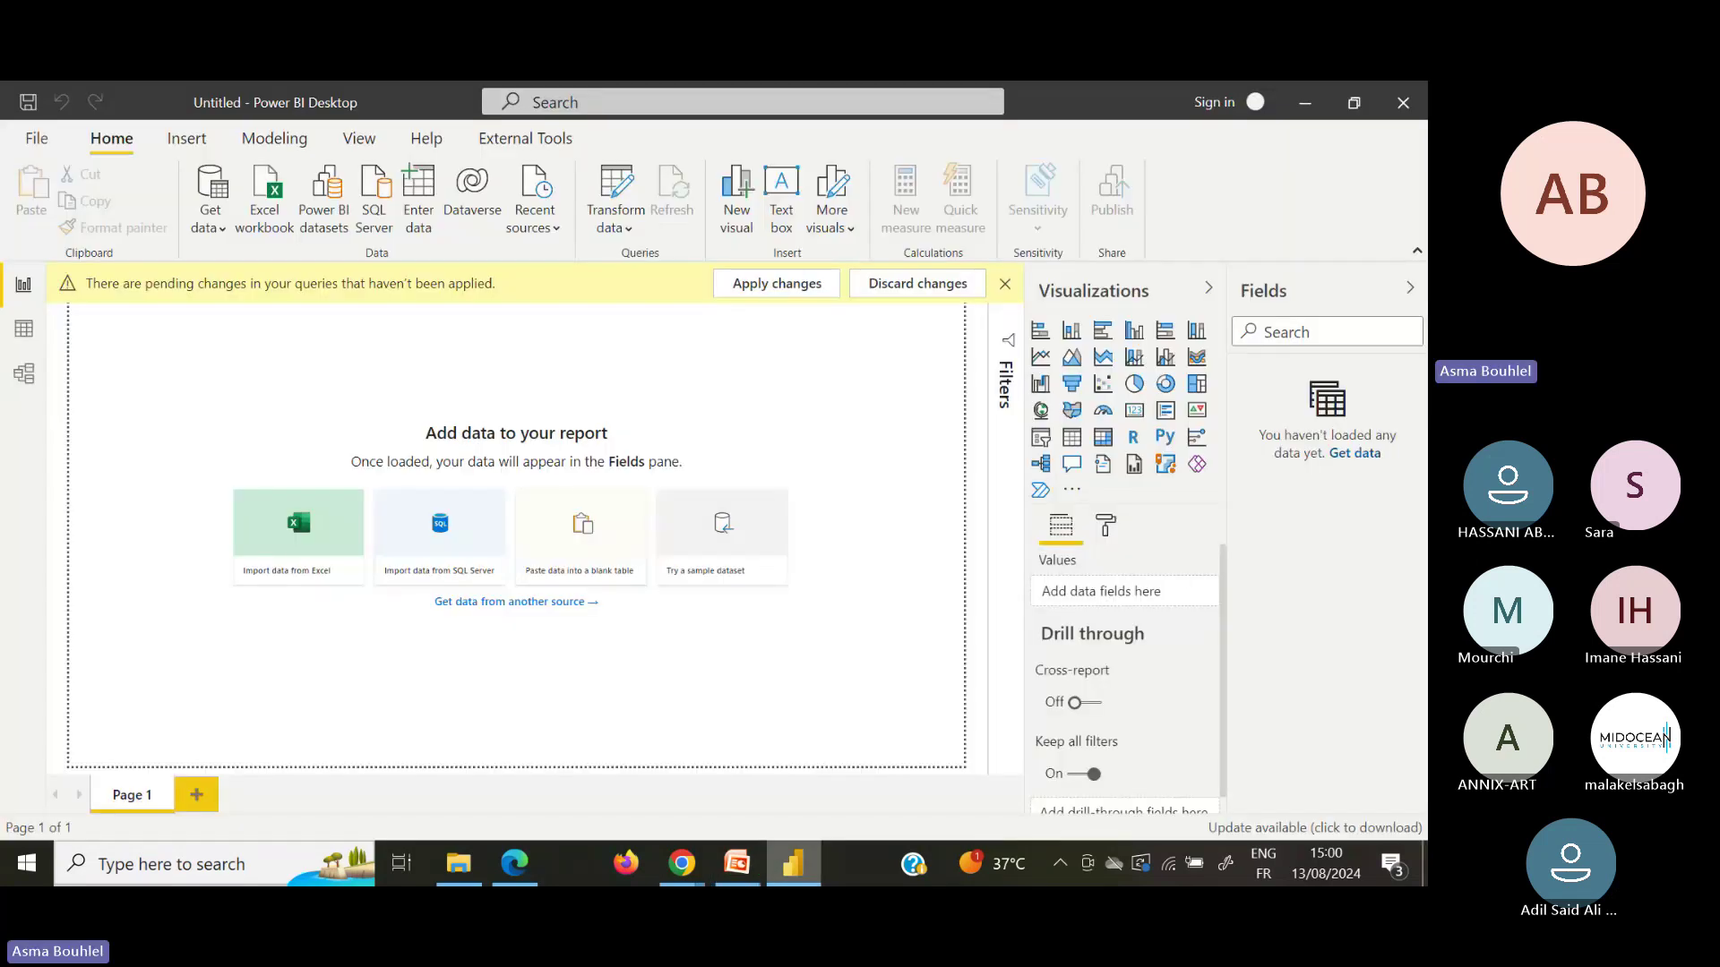
click(762, 285)
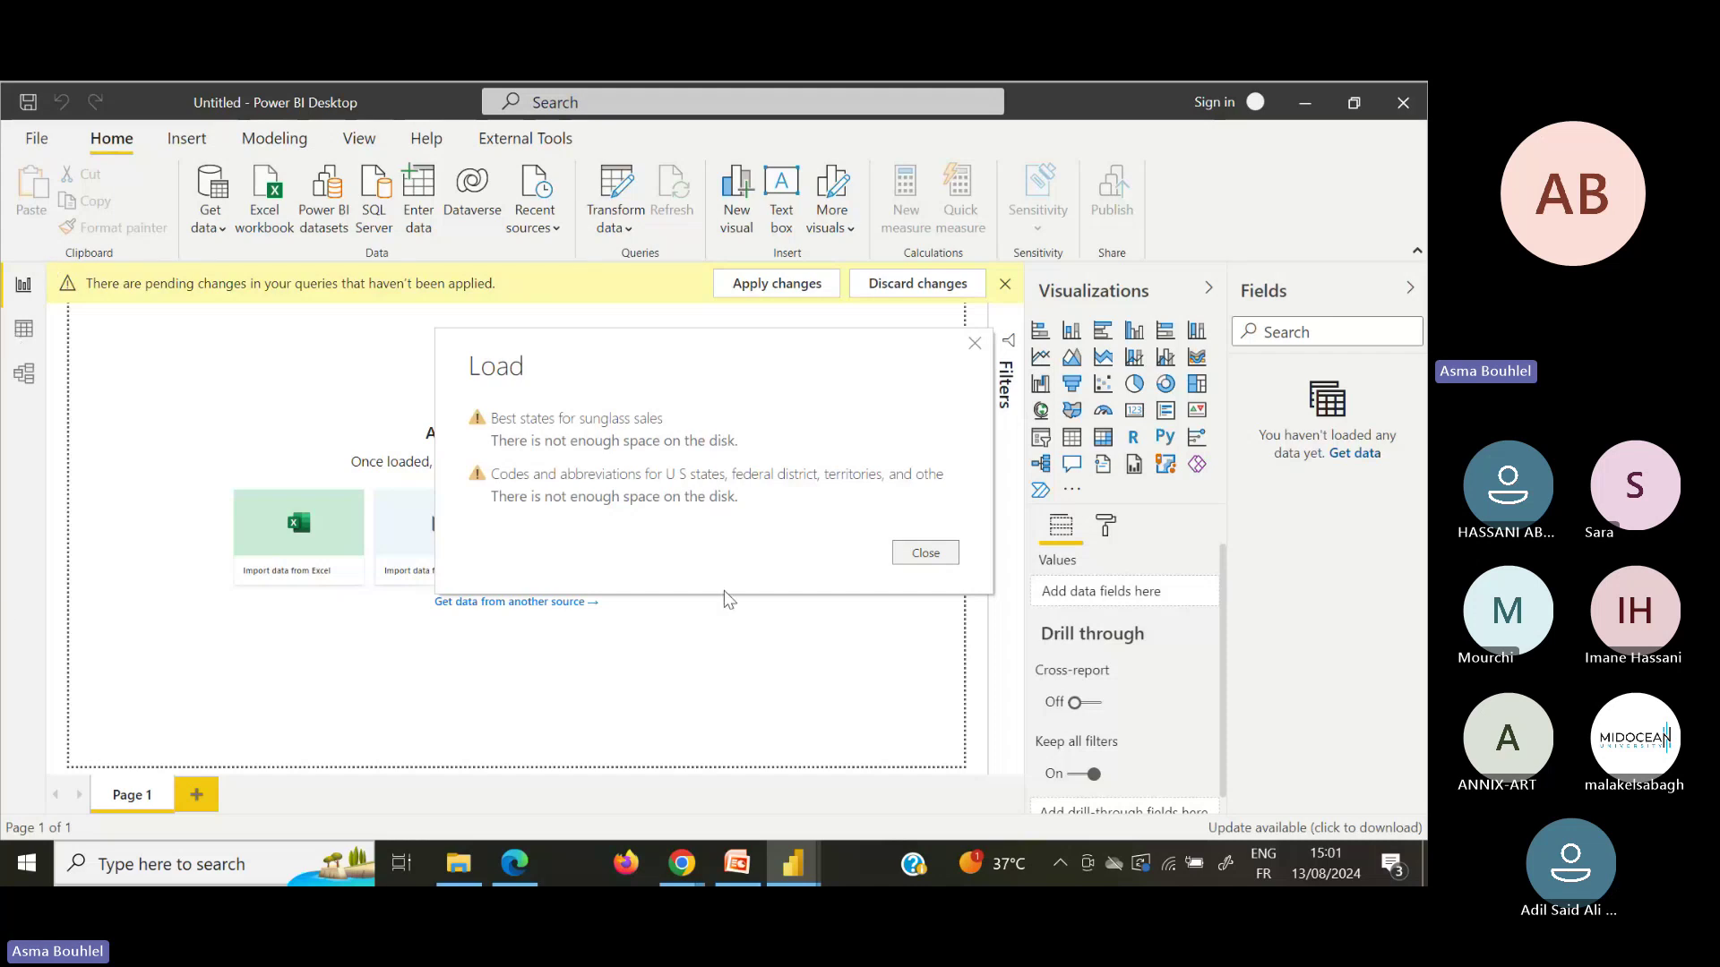
click(926, 552)
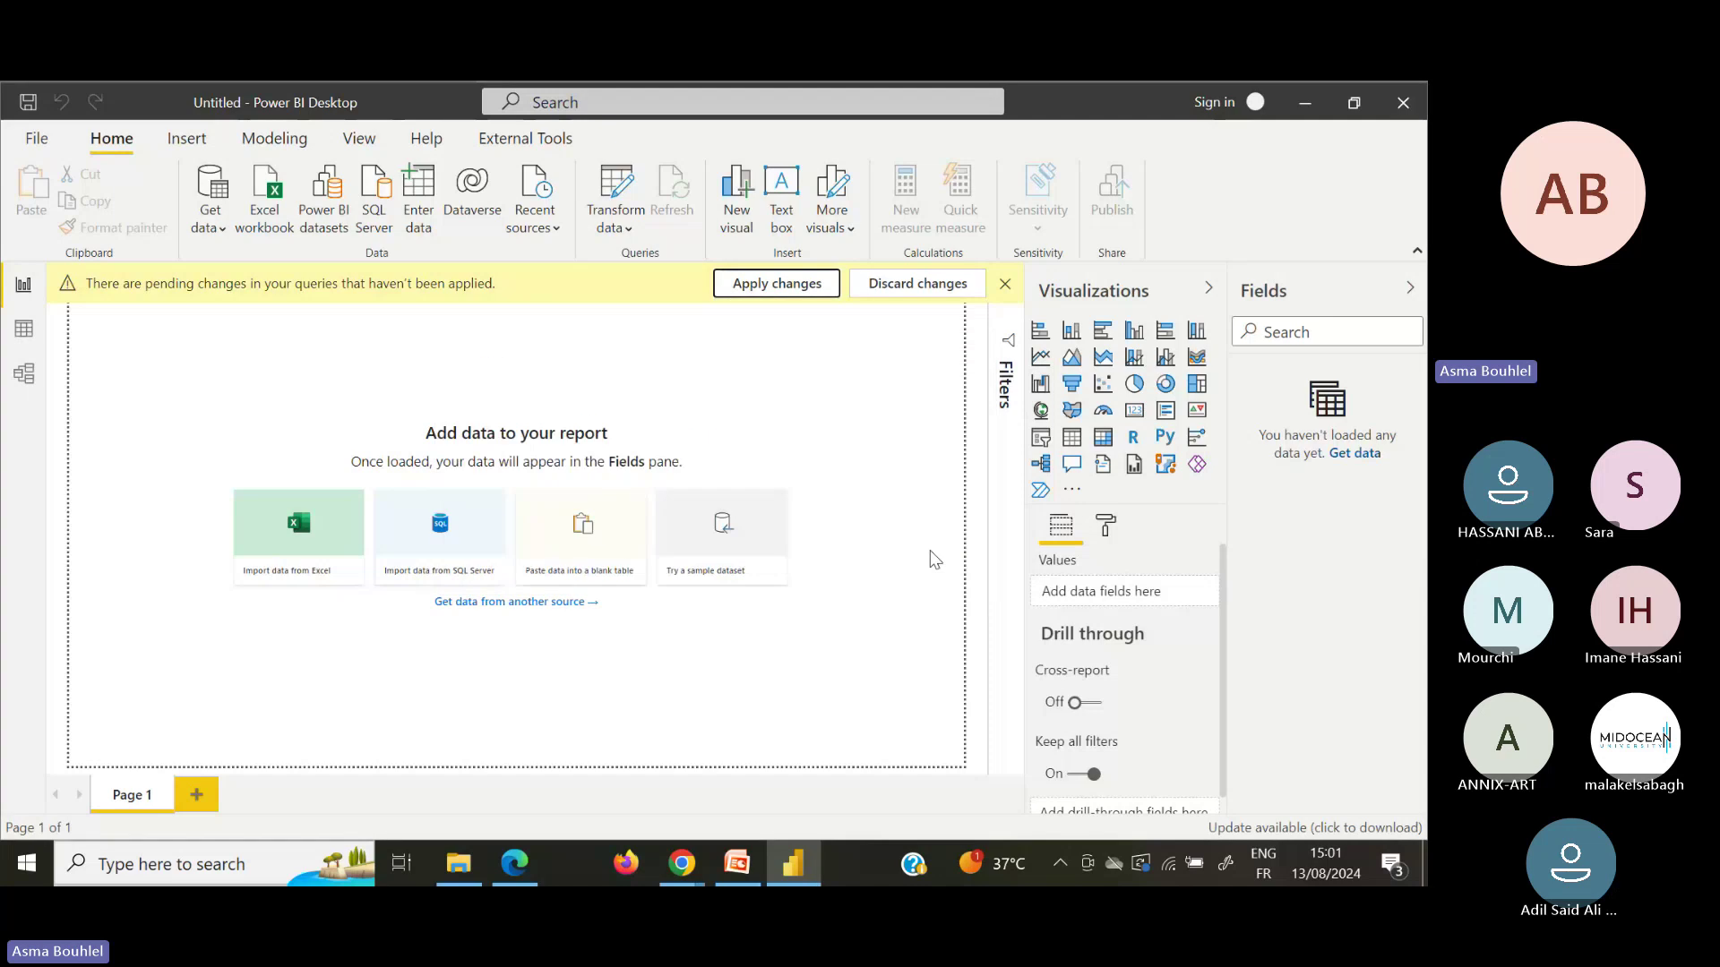
Step: Switch to PowerPoint and start the slide show from slide 52 on designing a data model
click(734, 869)
click(121, 337)
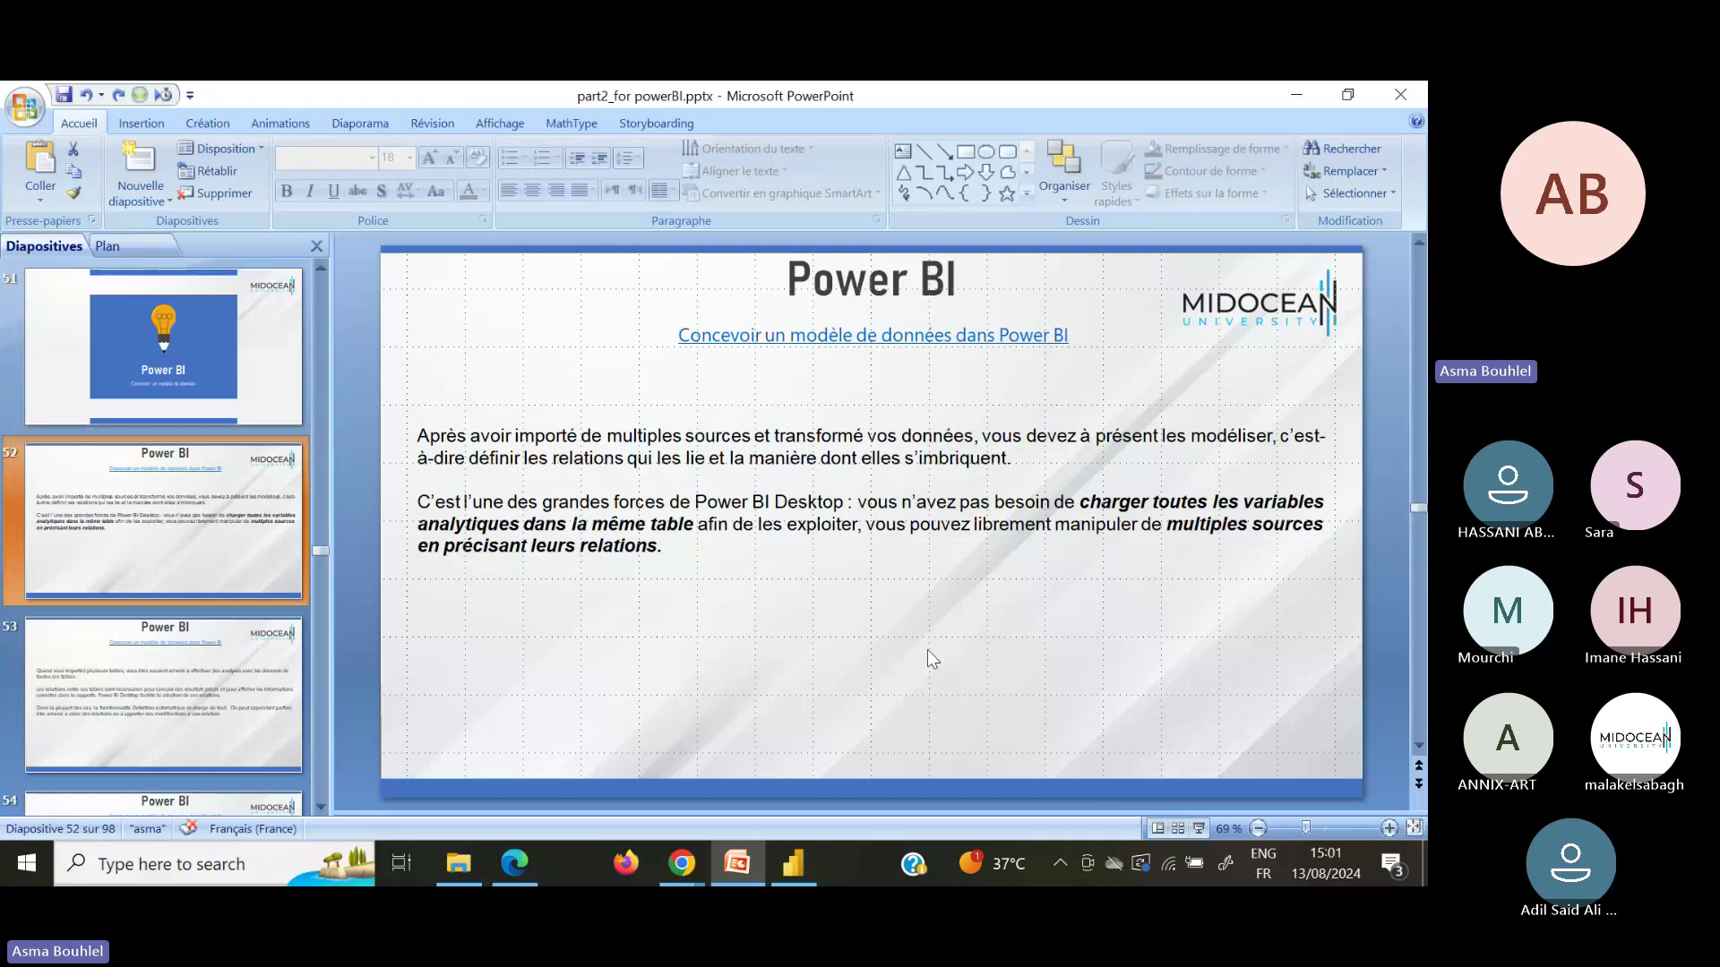
click(1201, 828)
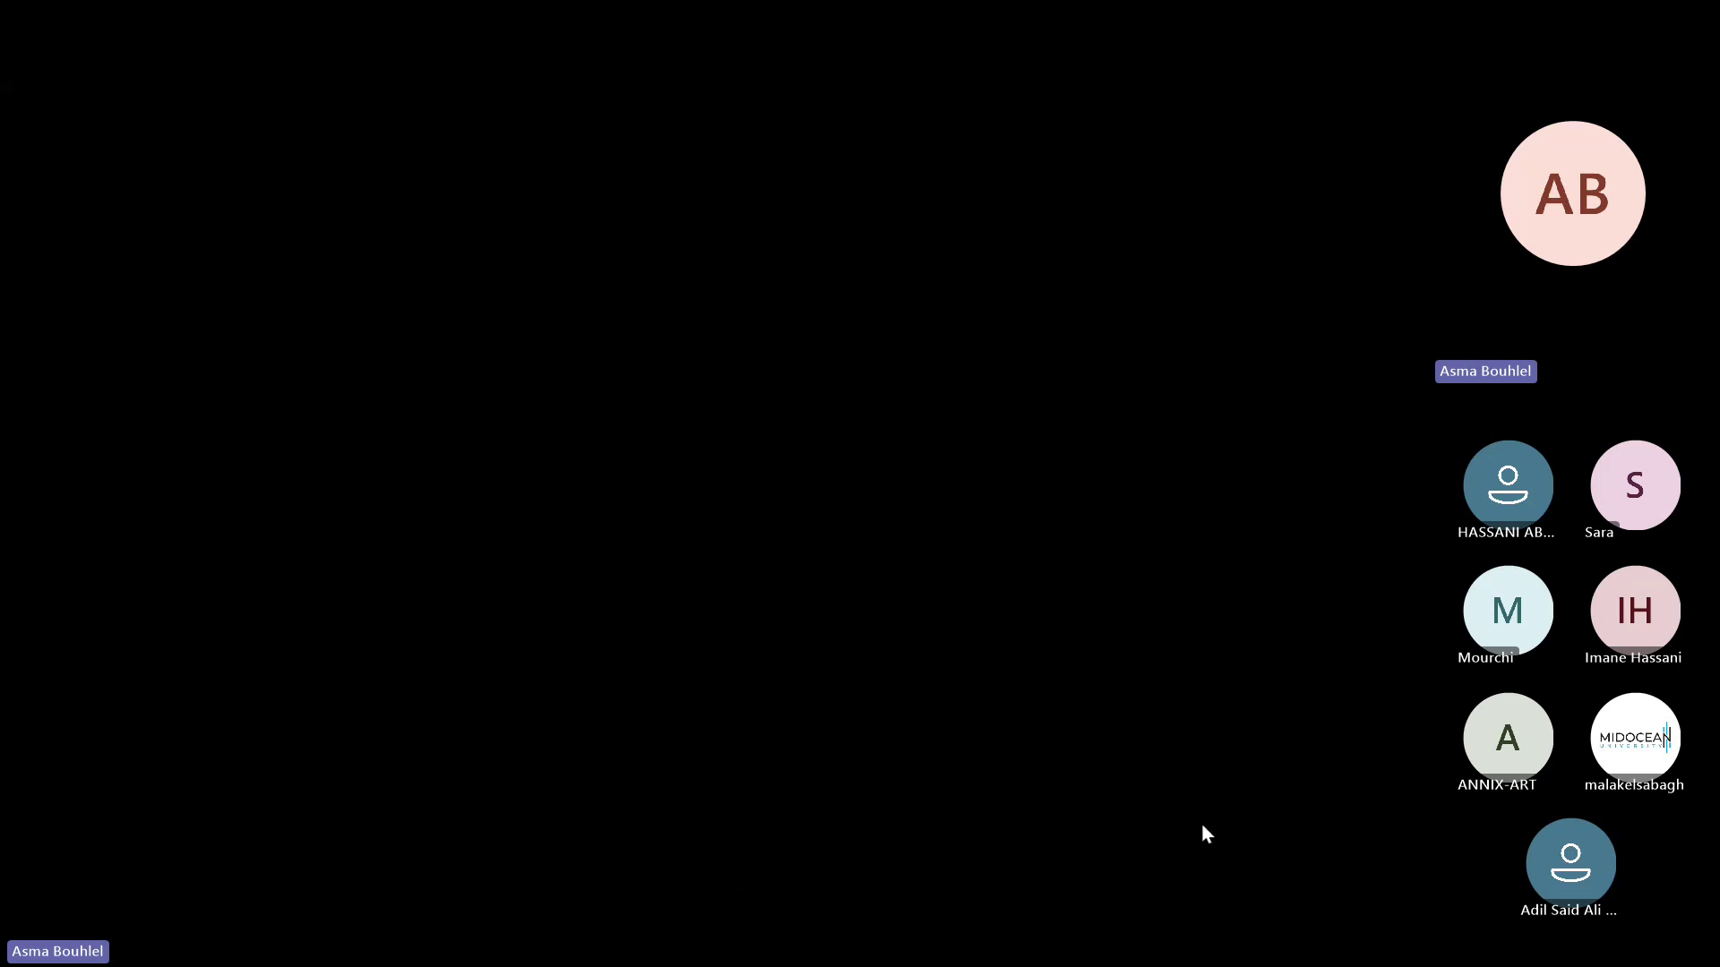